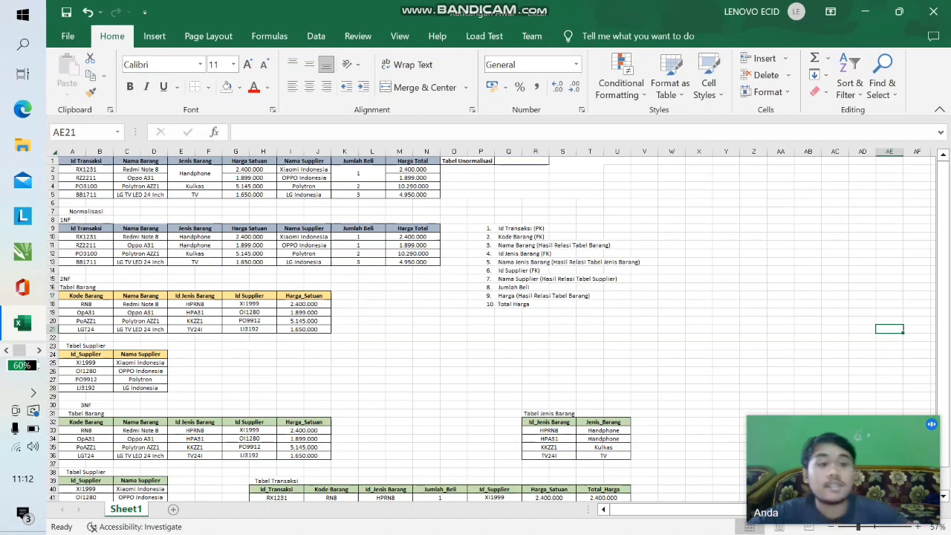
# - Examine the Jumlah Beli and Jenis Barang cells of the unnormalised table and their split counterparts in the 1NF table
pyautogui.moveTo(943, 226)
pyautogui.mouseDown()
pyautogui.moveTo(942, 248)
pyautogui.moveTo(942, 226)
pyautogui.mouseUp()
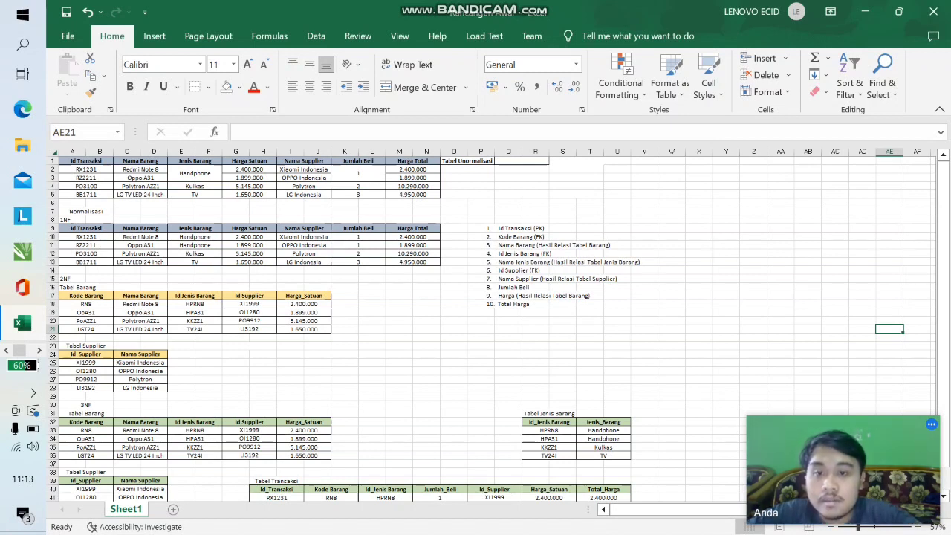
pyautogui.click(358, 174)
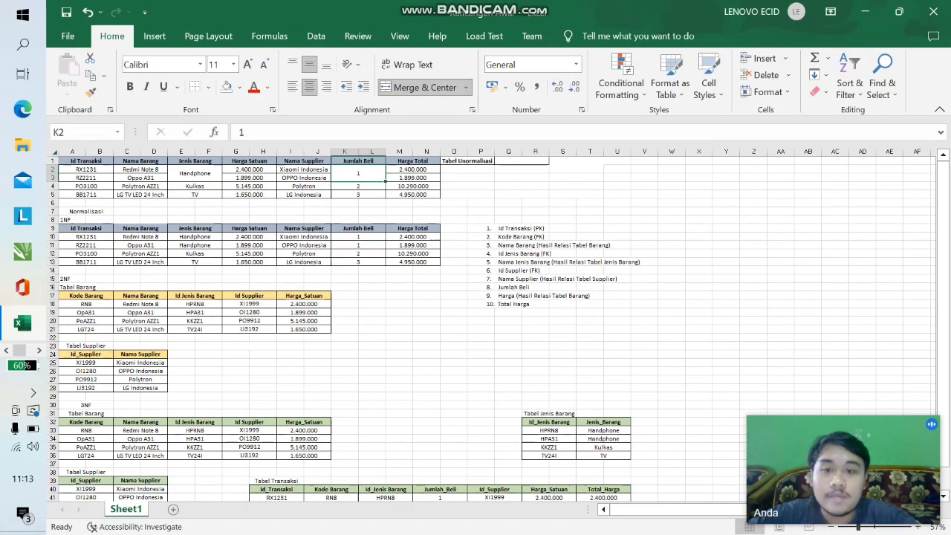
pyautogui.click(358, 194)
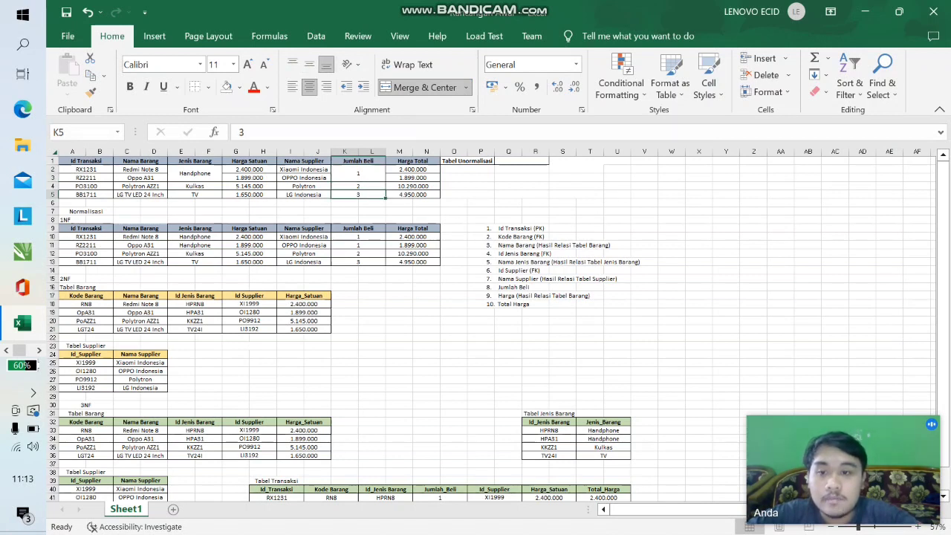
pyautogui.click(358, 174)
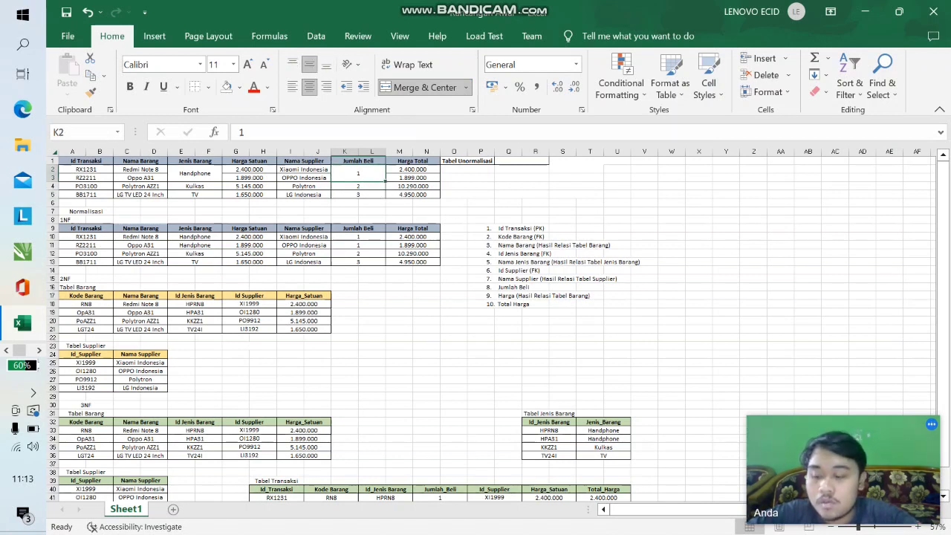
pyautogui.click(195, 174)
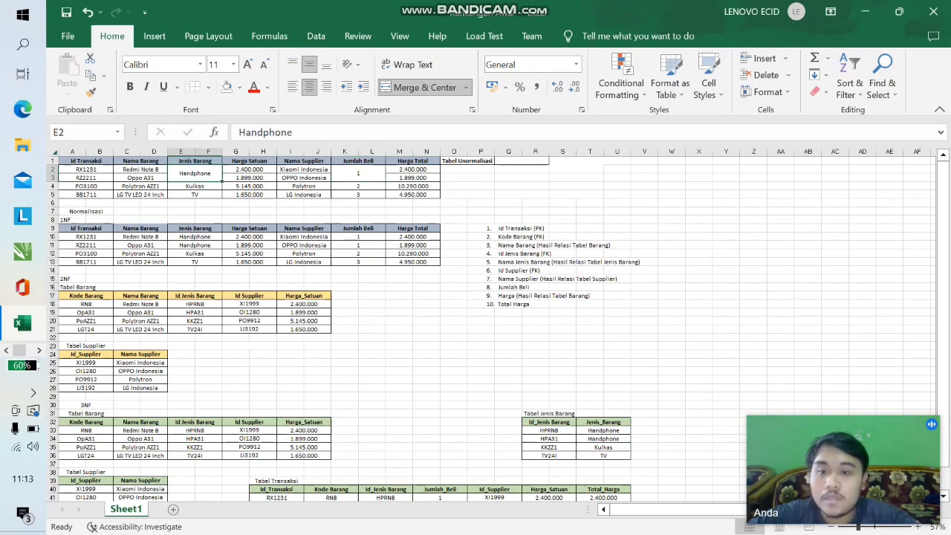
pyautogui.click(358, 237)
pyautogui.click(358, 245)
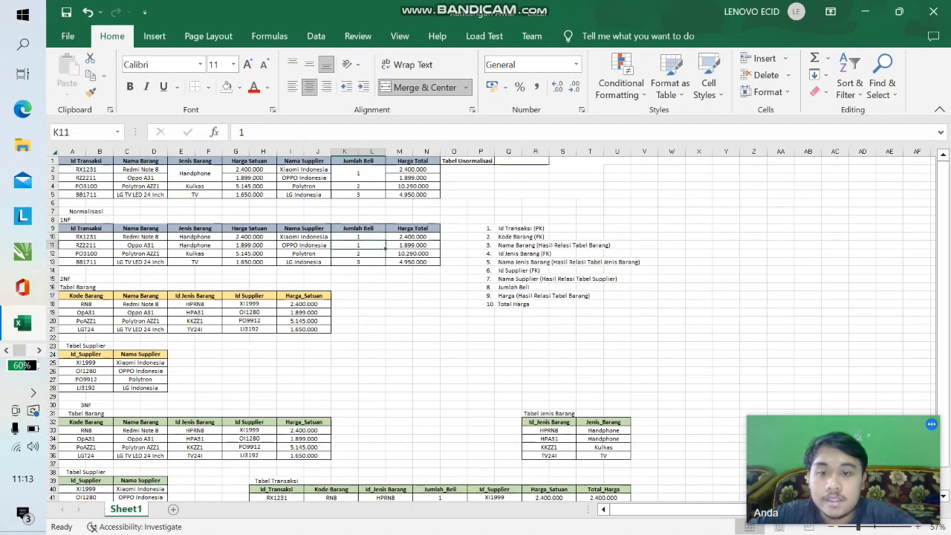
pyautogui.click(195, 237)
pyautogui.click(194, 254)
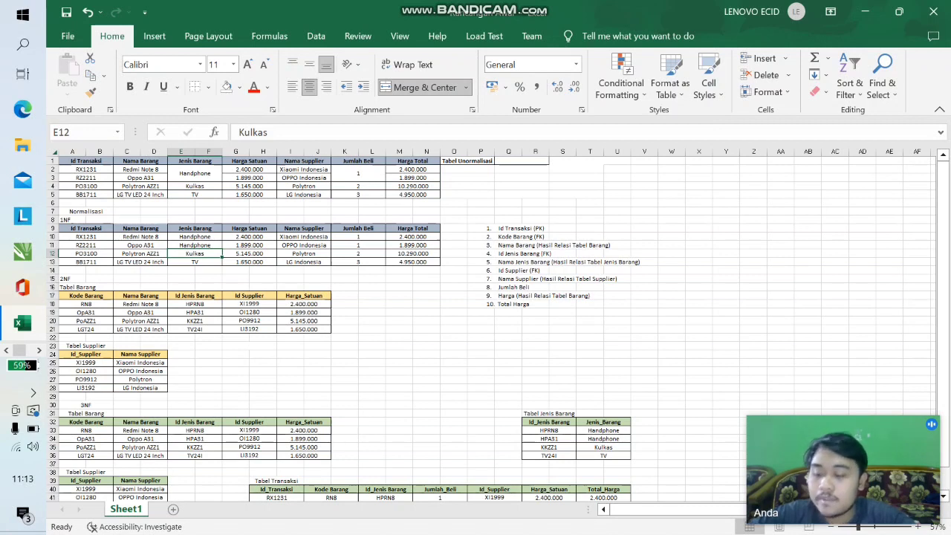
# - Examine the 2NF tables for Barang and Supplier and the 3NF tables, including Tabel Jenis Barang
pyautogui.click(208, 355)
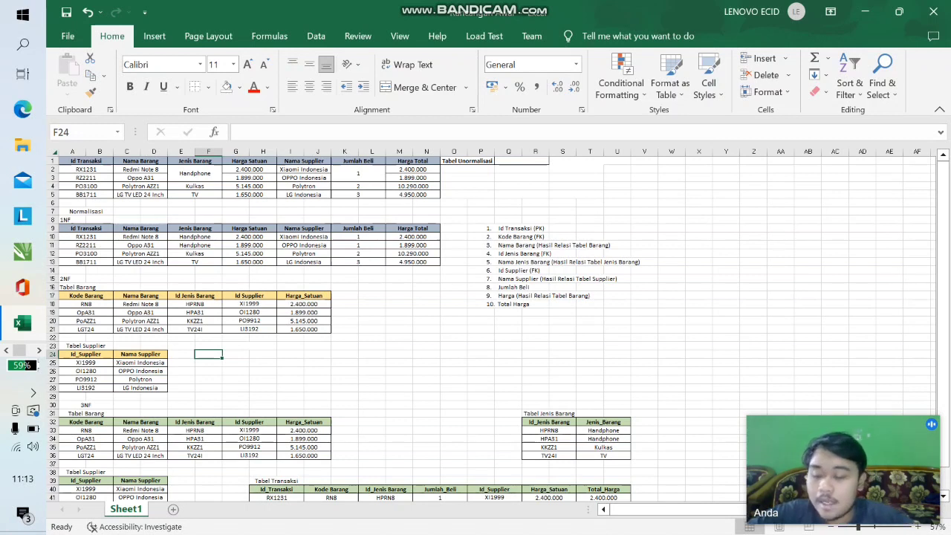
pyautogui.moveTo(64, 278); pyautogui.dragTo(263, 363)
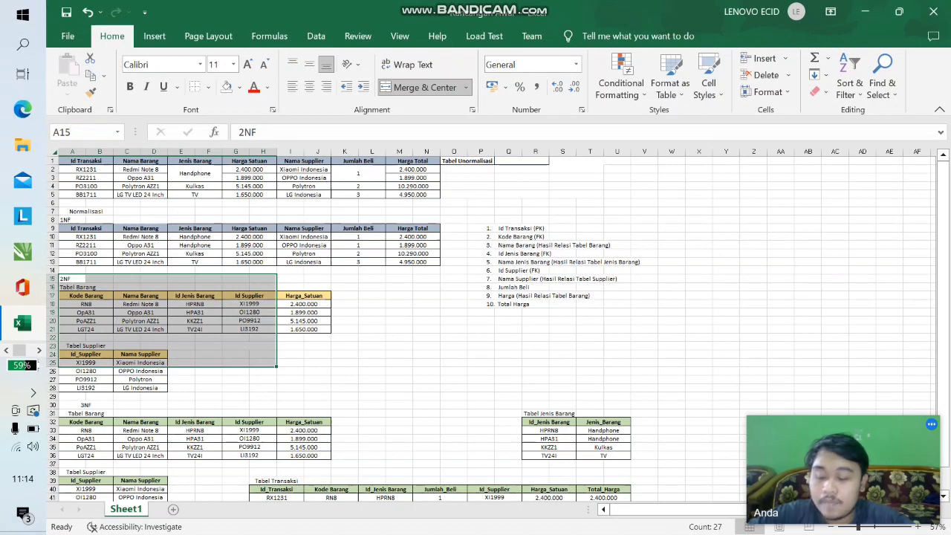
pyautogui.click(399, 362)
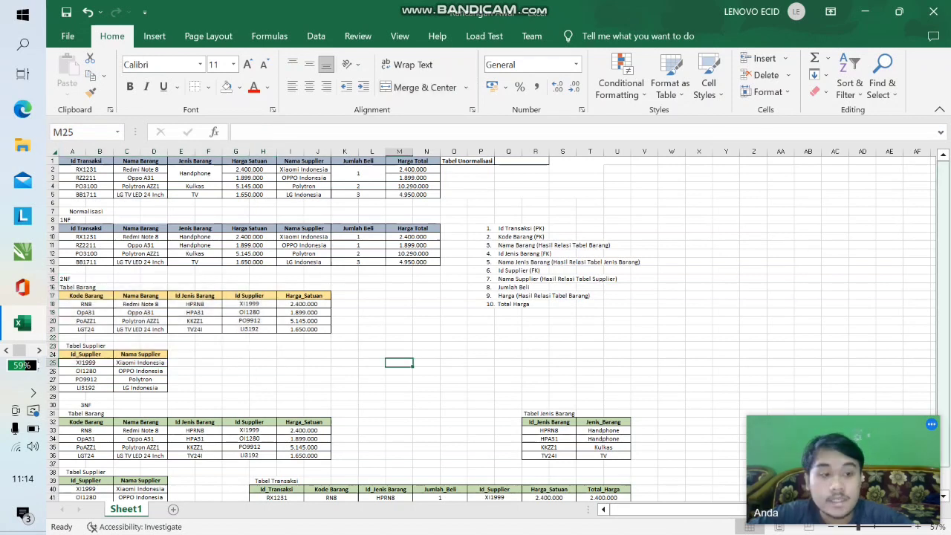
pyautogui.moveTo(942, 227); pyautogui.dragTo(943, 251)
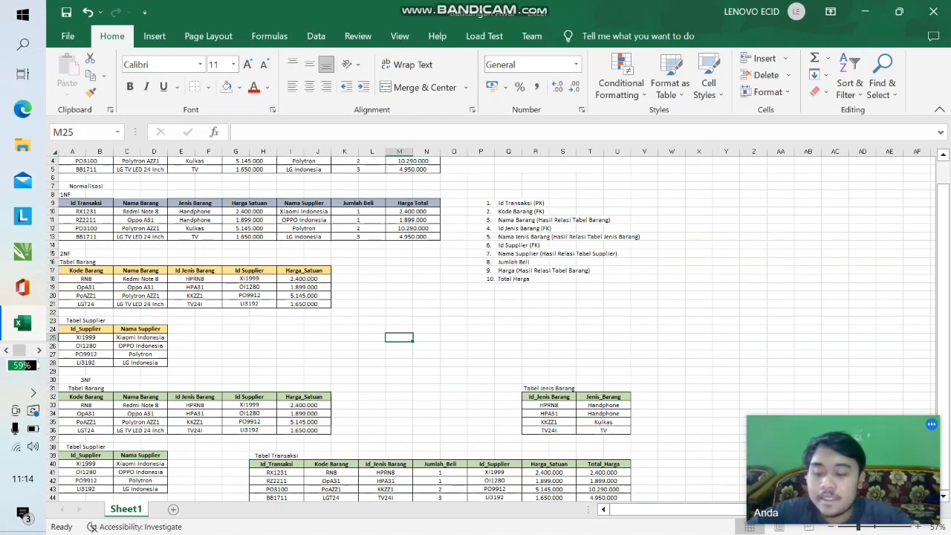
pyautogui.moveTo(74, 379); pyautogui.dragTo(355, 482)
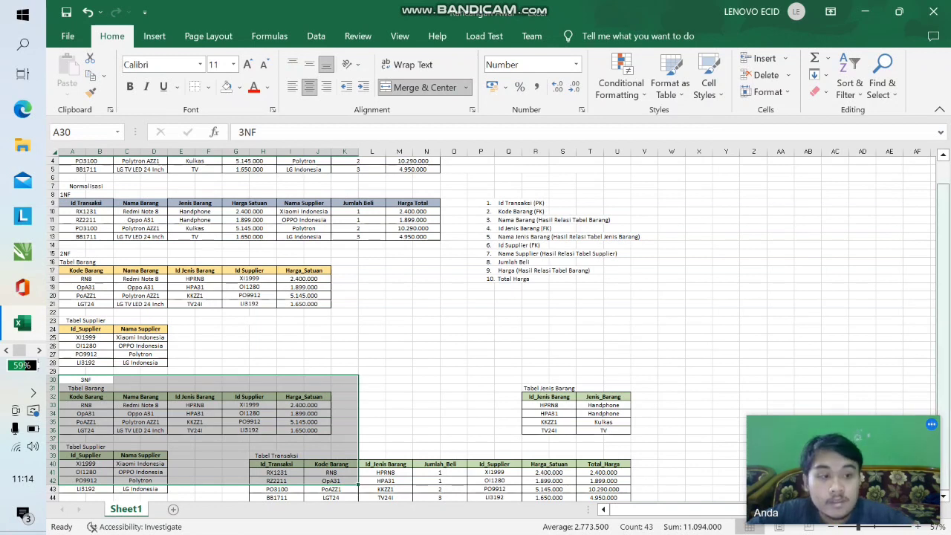
pyautogui.moveTo(942, 311); pyautogui.dragTo(943, 310)
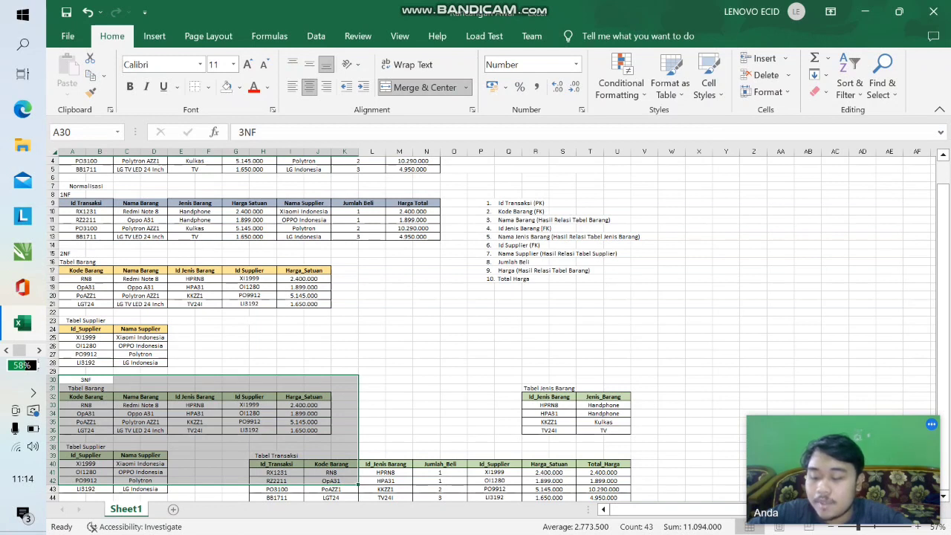
pyautogui.click(399, 379)
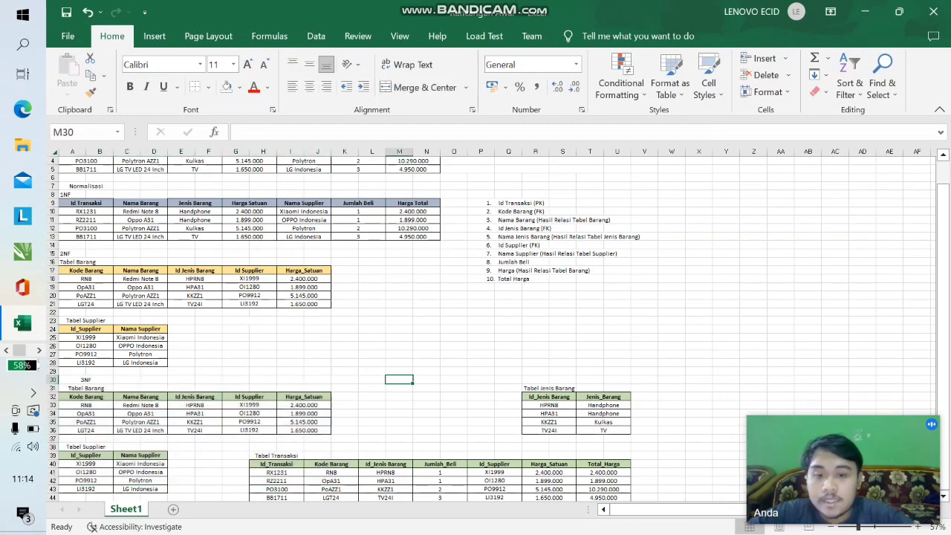
pyautogui.moveTo(508, 397); pyautogui.dragTo(615, 413)
pyautogui.click(643, 438)
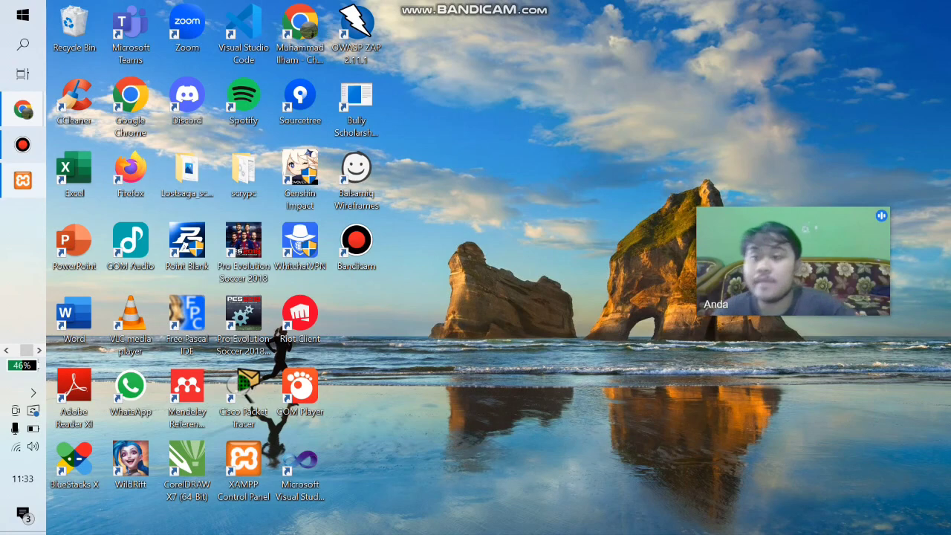
# - Check the Apache and MySQL modules in the XAMPP Control Panel, and switch to the phpMyAdmin databases page in Chrome
pyautogui.click(23, 180)
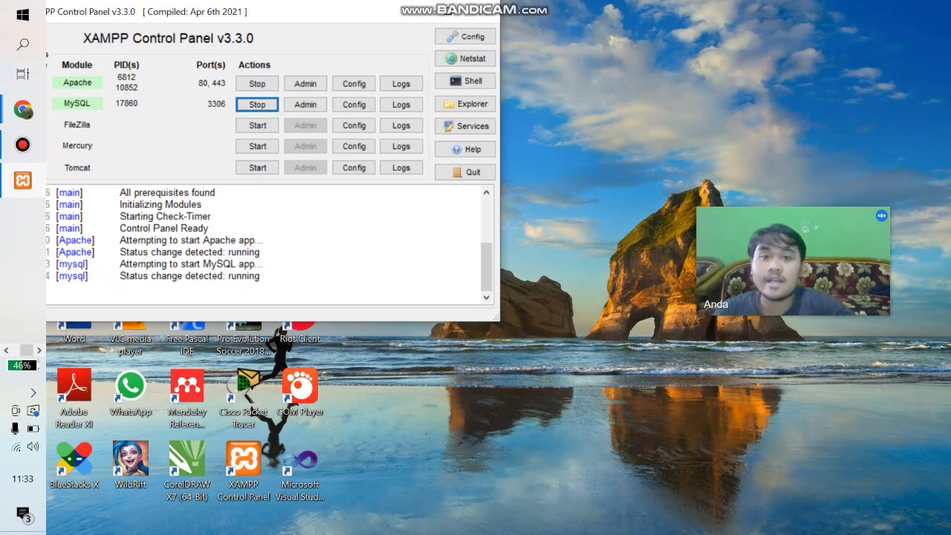
pyautogui.click(414, 11)
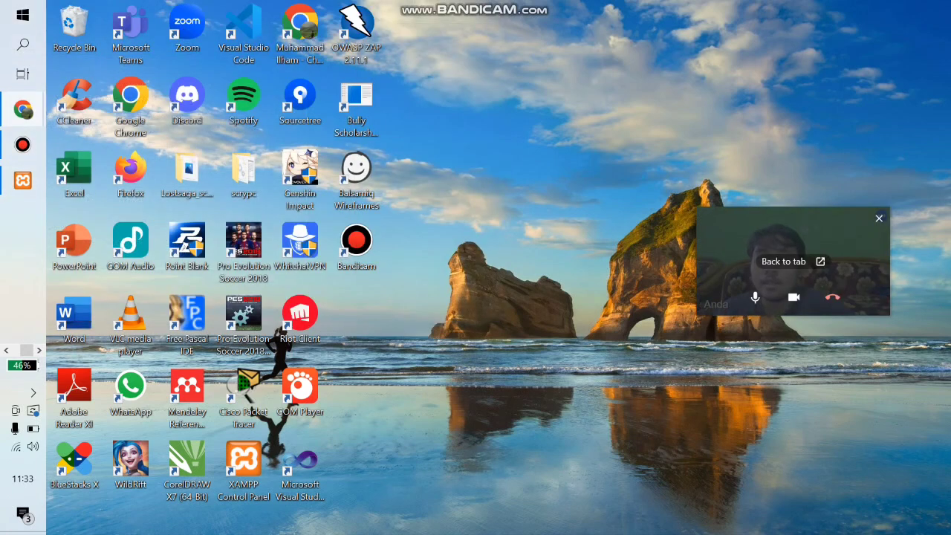
pyautogui.moveTo(23, 109)
pyautogui.click(132, 68)
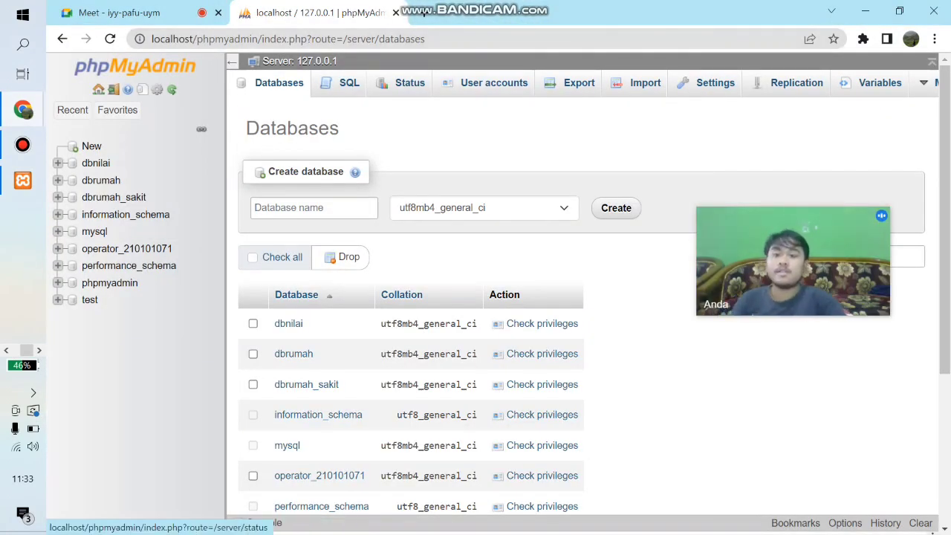
pyautogui.click(91, 146)
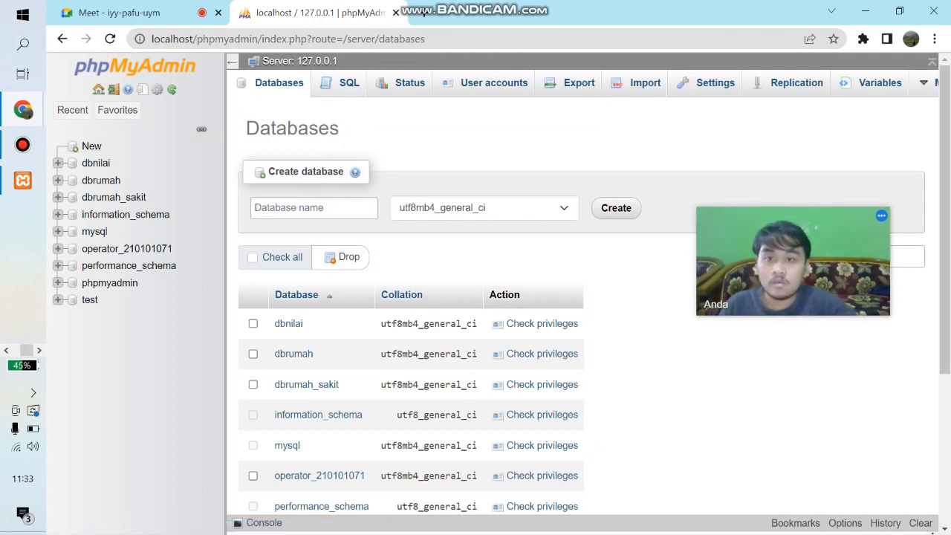
# - Write and run the SQL query CREATE DATABASE Toko_Elektronik; at server level
pyautogui.click(348, 83)
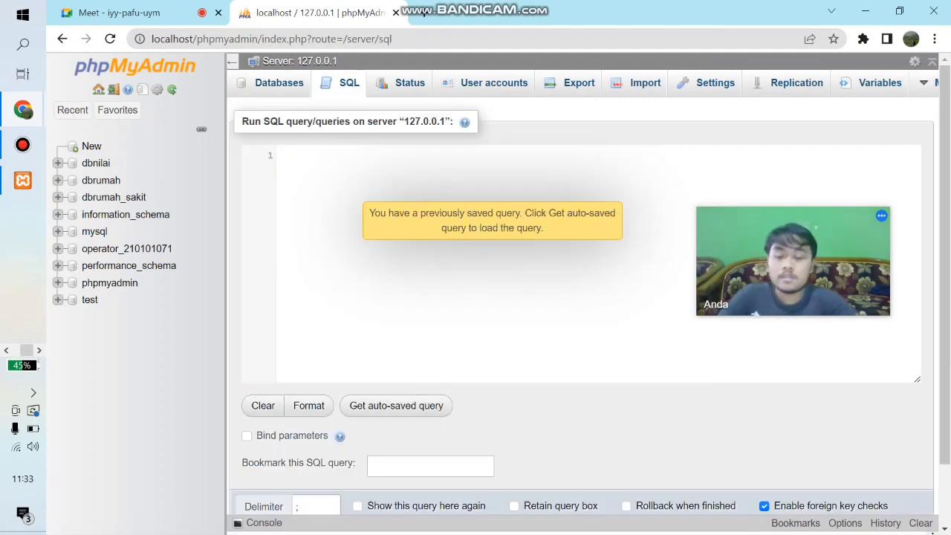
pyautogui.write('CREATE')
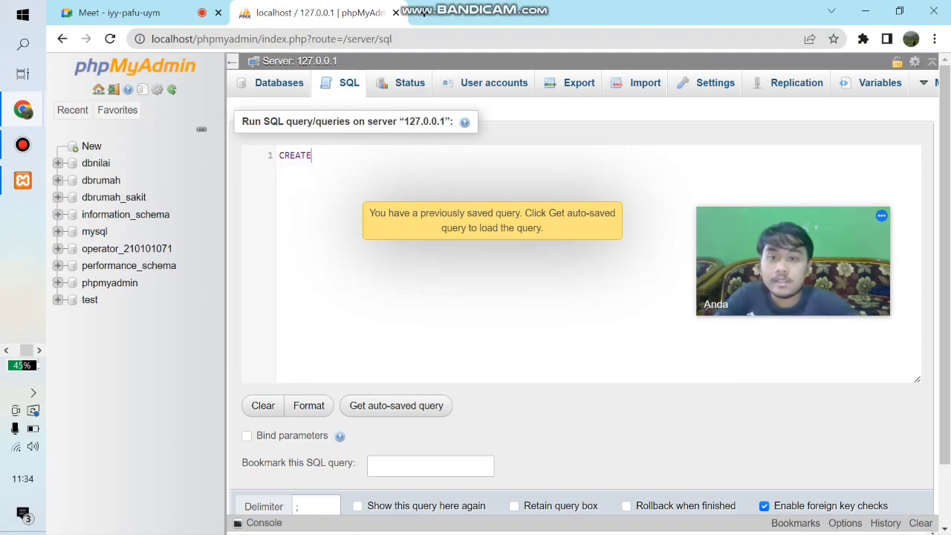
pyautogui.write(' Data')
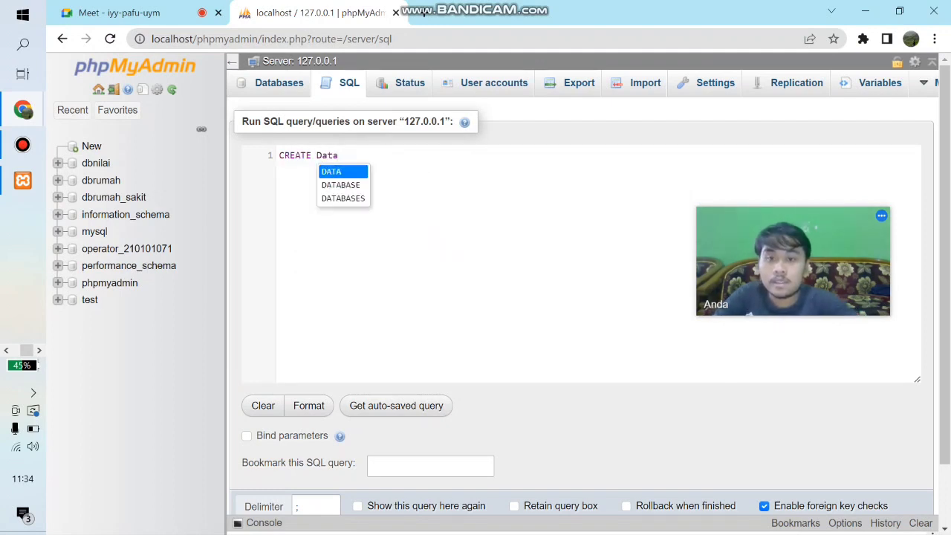
pyautogui.press('Down')
pyautogui.press('Return')
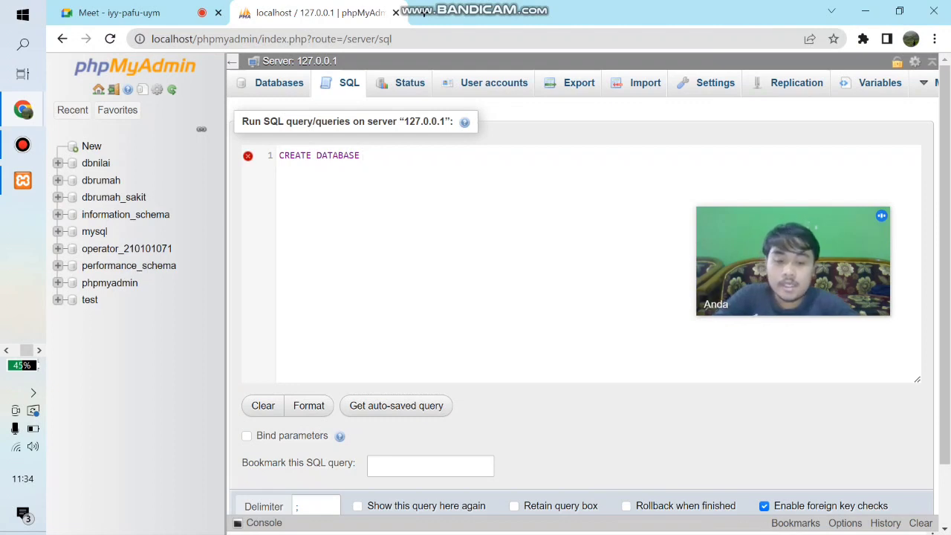
pyautogui.write('Th')
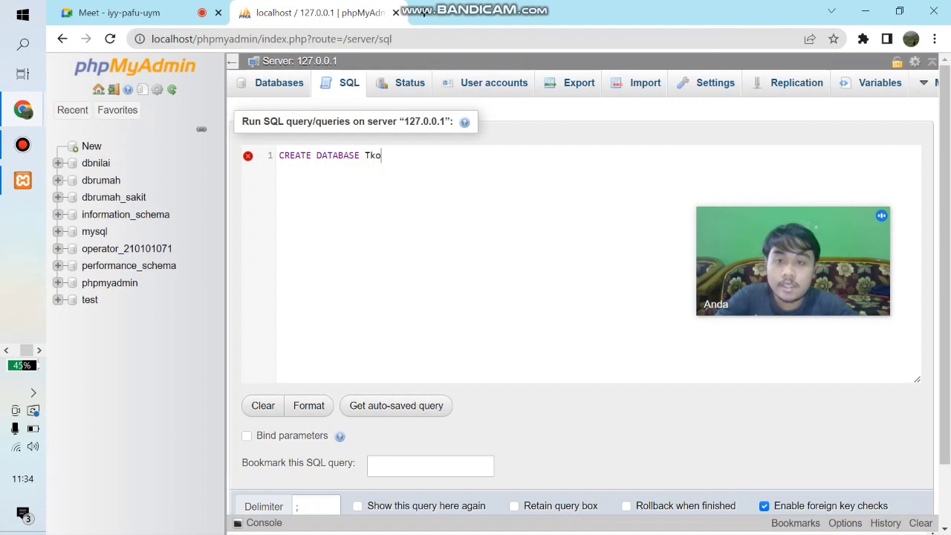
pyautogui.press('BackSpace')
pyautogui.write('oko_Elektr')
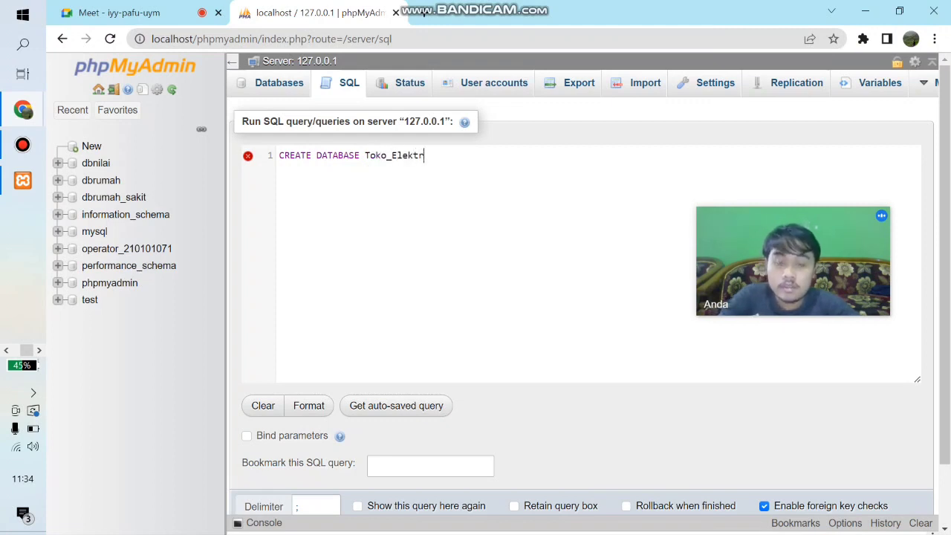
pyautogui.write('onik;')
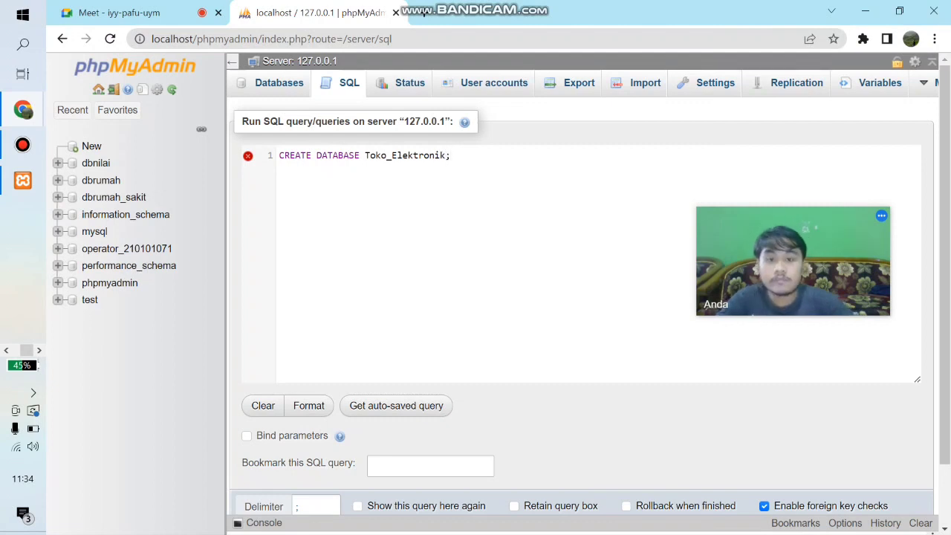
pyautogui.scroll(-2, 580, 297)
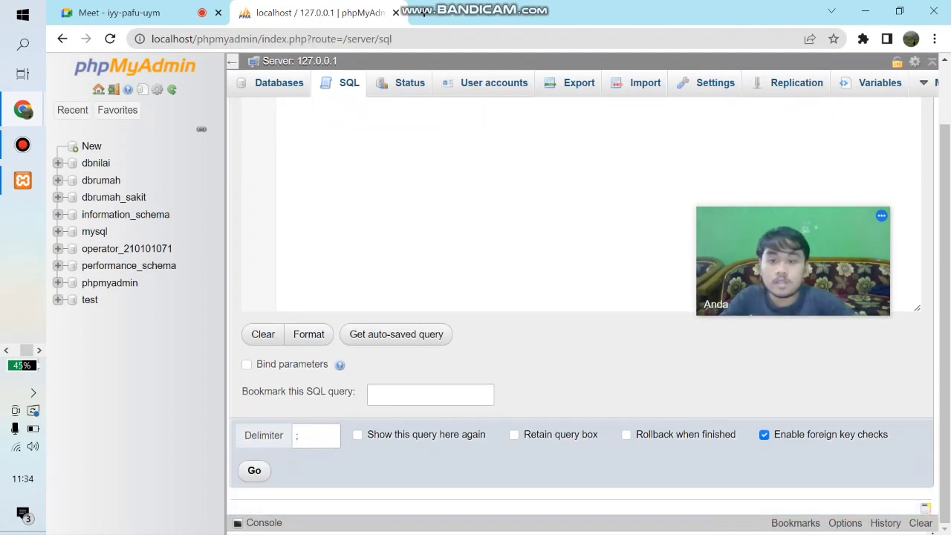
pyautogui.click(254, 471)
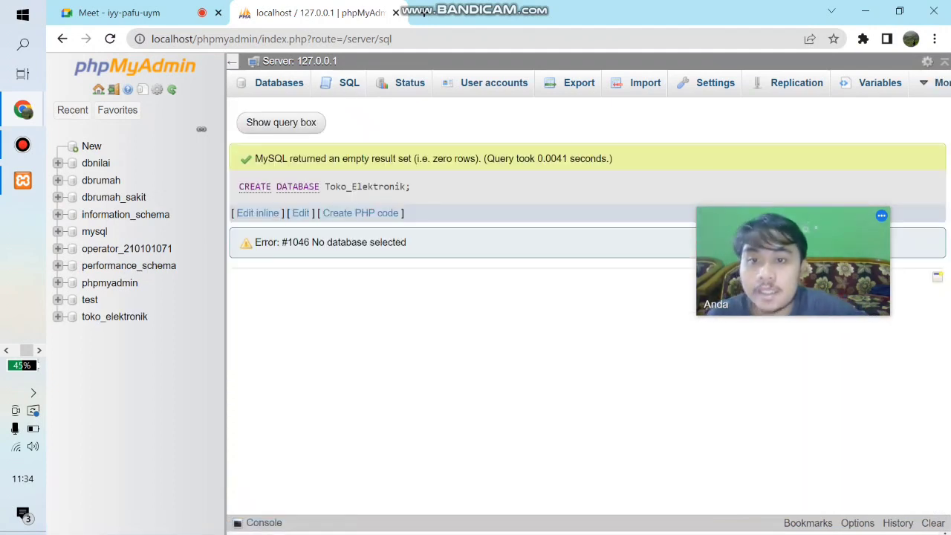
# - Open the toko_elektronik database's SQL editor and begin the statement CREATE TABLE Barang(
pyautogui.click(115, 317)
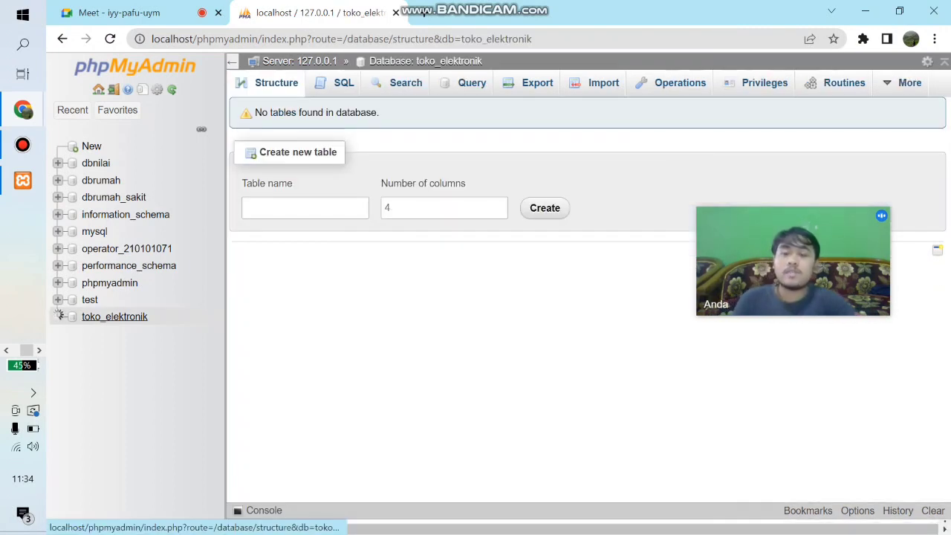
pyautogui.click(61, 316)
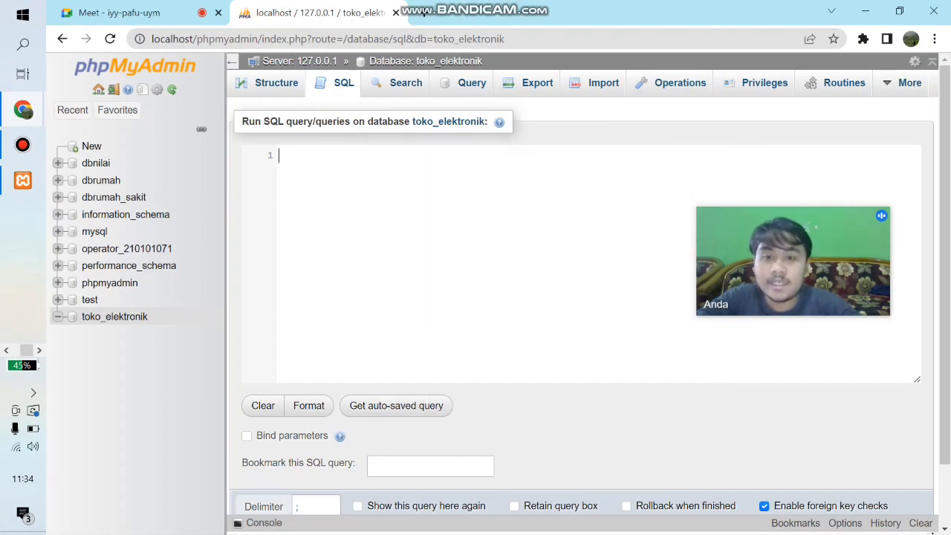
pyautogui.write('c')
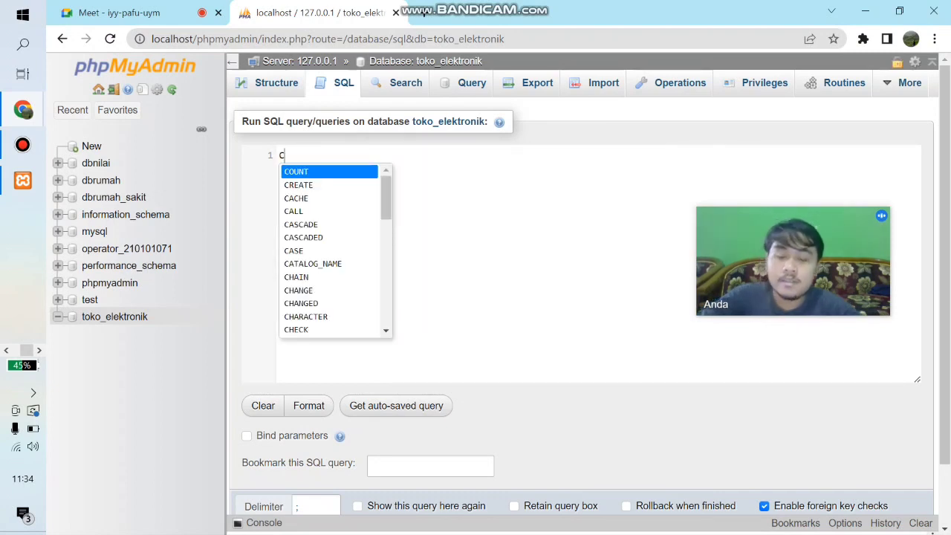
pyautogui.write('re')
pyautogui.press('Return')
pyautogui.write('t')
pyautogui.press('Return')
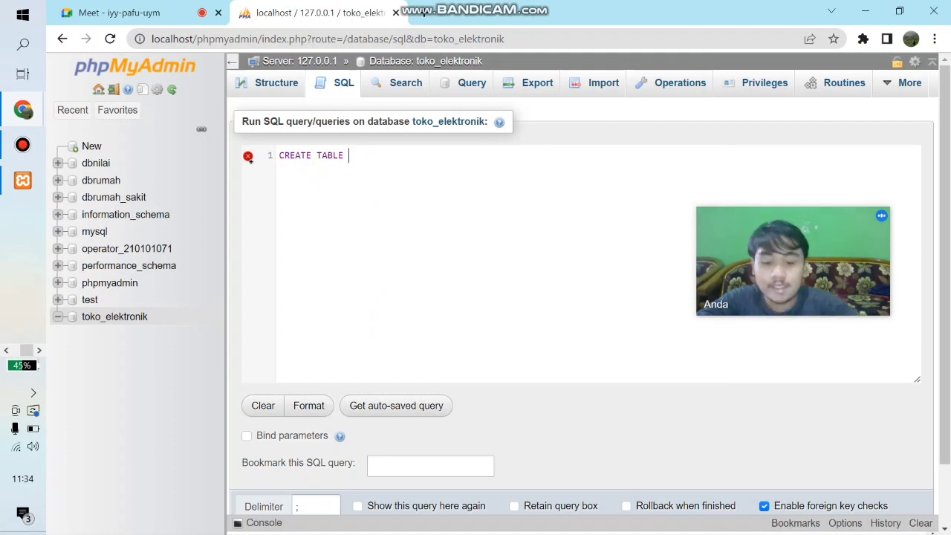
pyautogui.write('Ba')
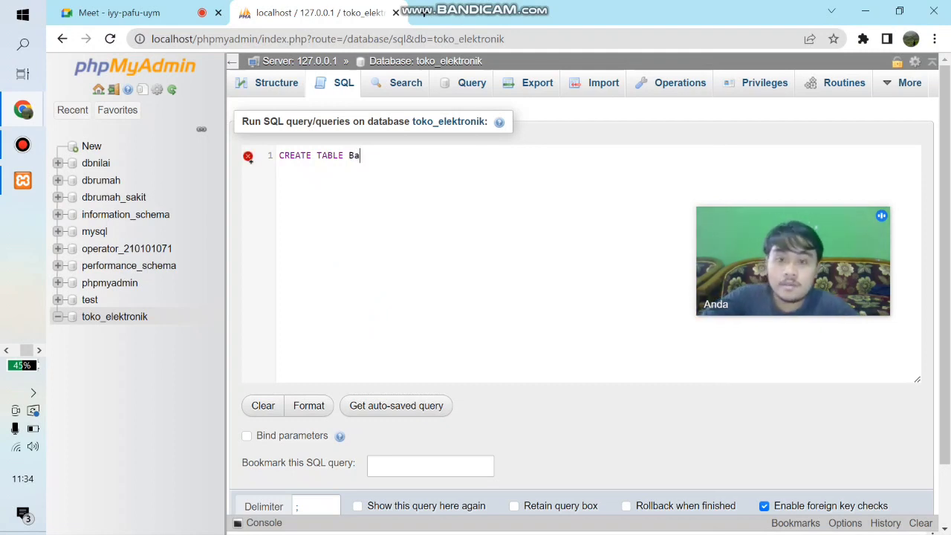
pyautogui.press('BackSpace')
pyautogui.write('arang(')
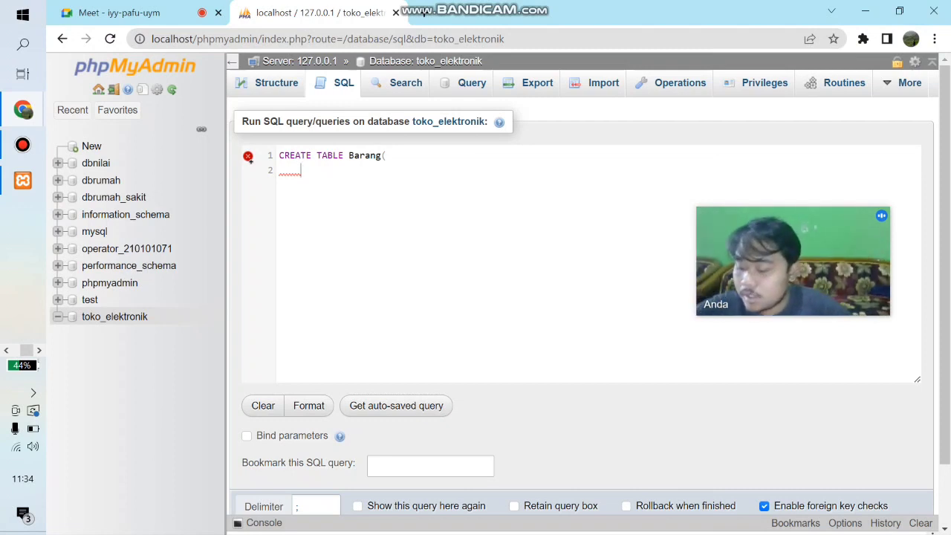
# - Add the column definition Kode_Barang varchar(10) NOT NULL, to the CREATE TABLE Barang statement
pyautogui.write('Kode_ba')
pyautogui.press('BackSpace')
pyautogui.press('BackSpace')
pyautogui.write('Barang ')
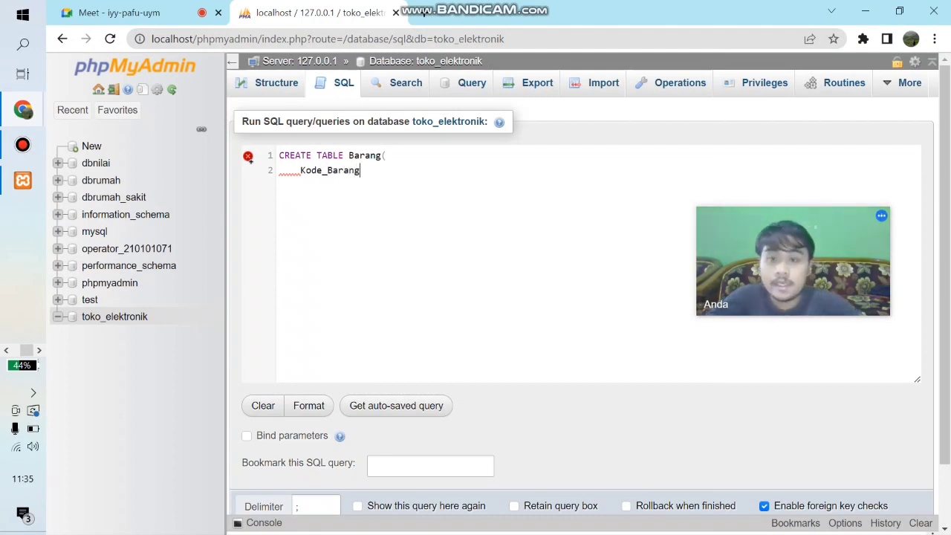
pyautogui.write('V')
pyautogui.press('BackSpace')
pyautogui.write('varc')
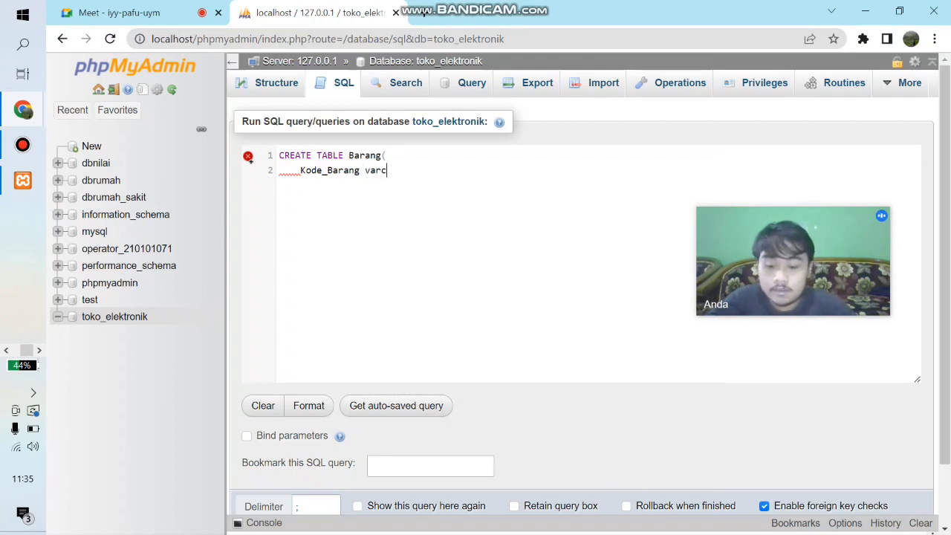
pyautogui.write('har(')
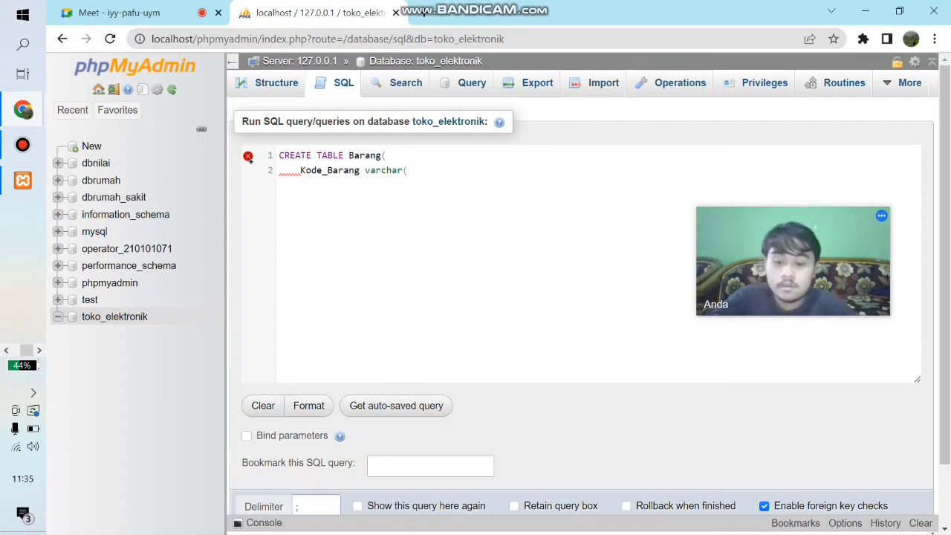
pyautogui.write('10) N')
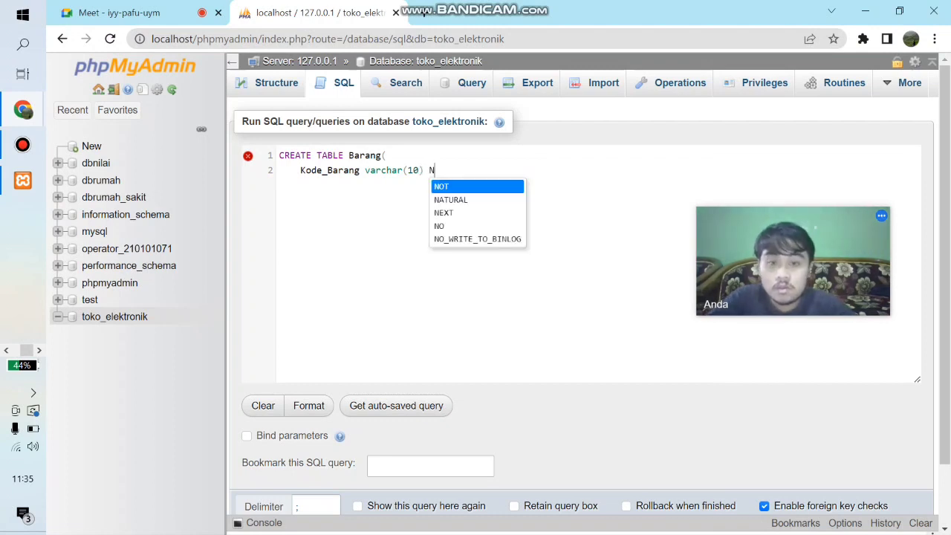
pyautogui.write('OT NULL,')
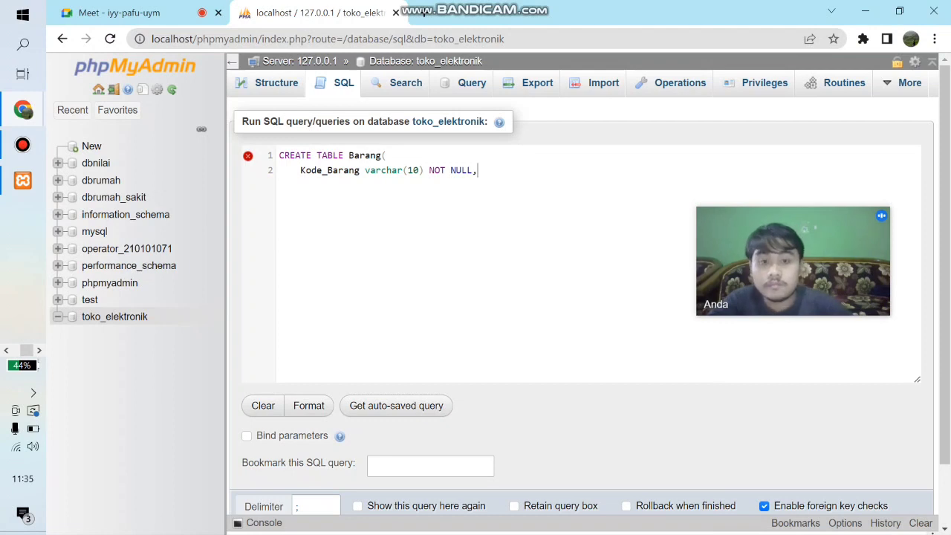
pyautogui.press('Return')
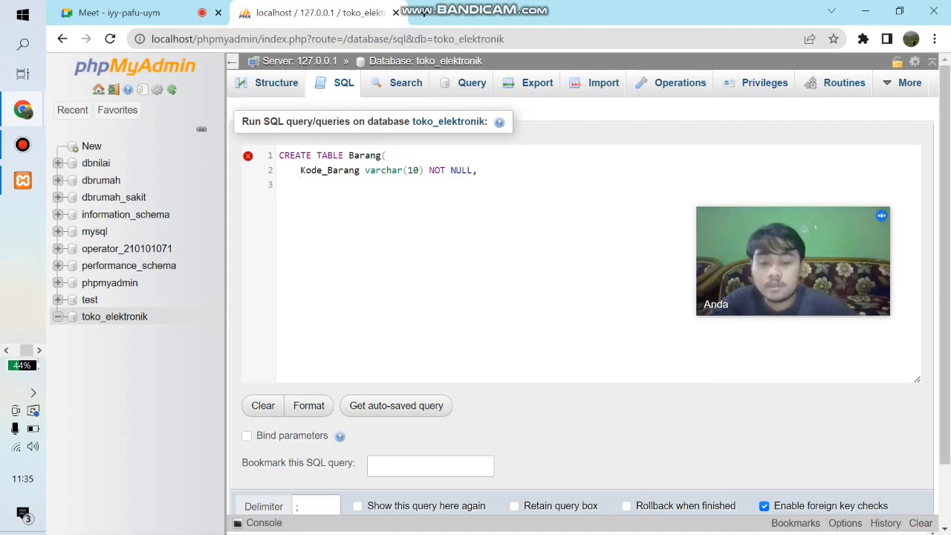
# - Add the column definition Nama_Barang varchar(40) NOT NULL, below the Kode_Barang line
pyautogui.write('Nama_Barang')
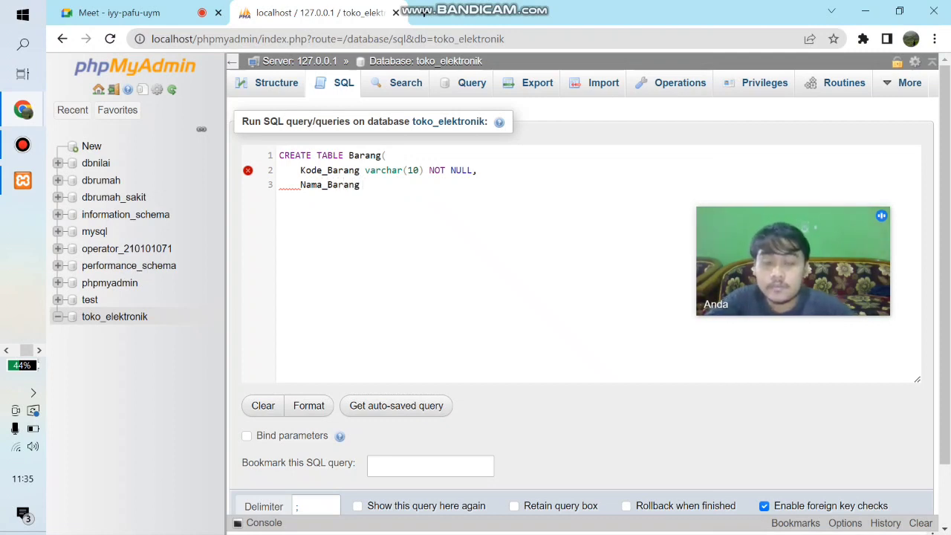
pyautogui.write(' varchar(')
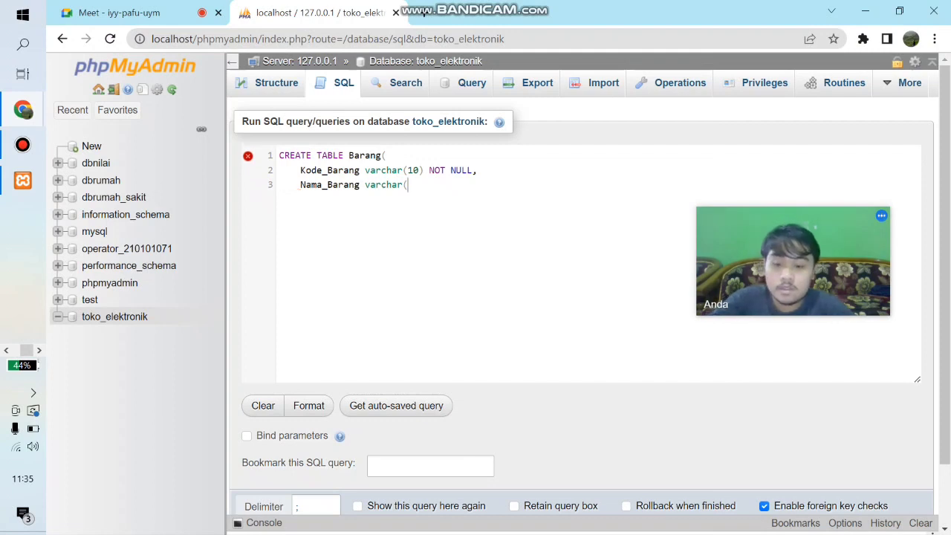
pyautogui.write('3')
pyautogui.write('0')
pyautogui.press('BackSpace')
pyautogui.press('BackSpace')
pyautogui.write('40) N')
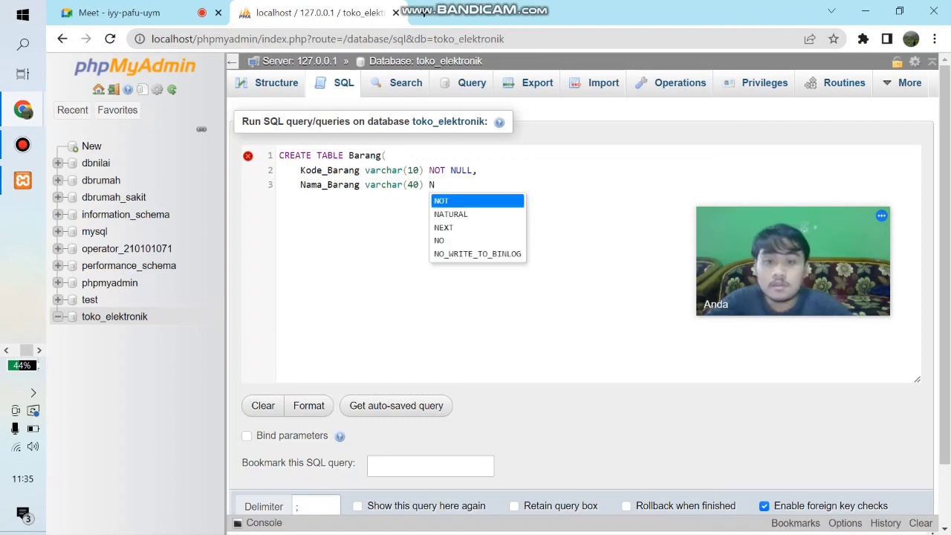
pyautogui.press('capslock')
pyautogui.press('capslock')
pyautogui.write('OT ')
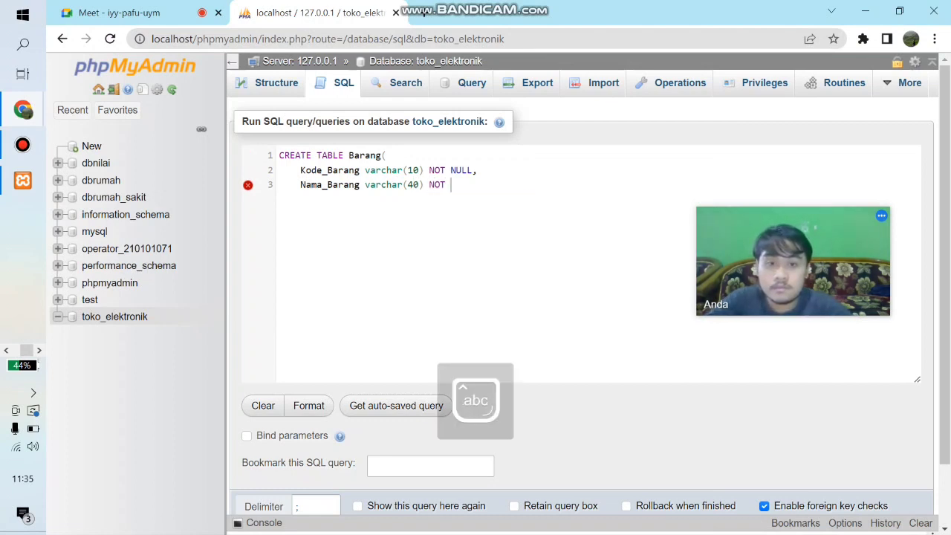
pyautogui.write('NULL,')
pyautogui.press('Return')
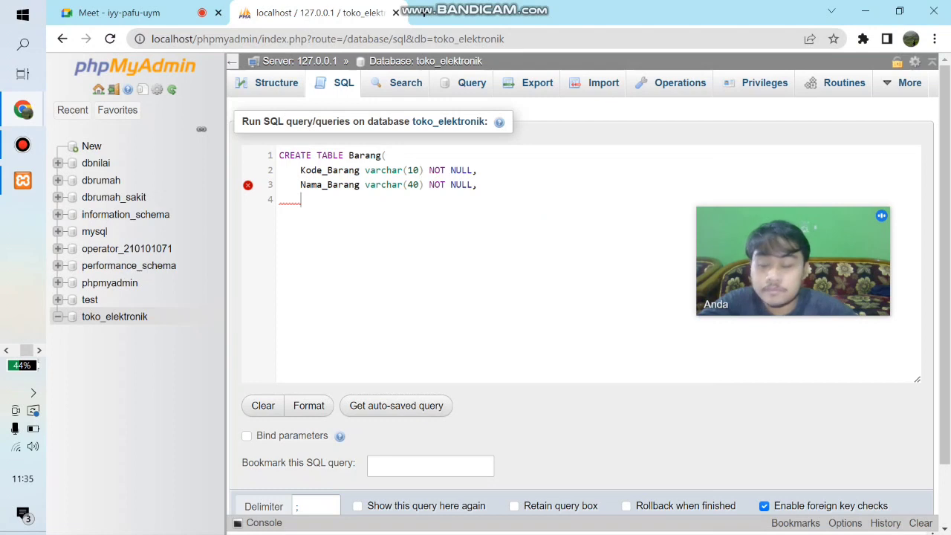
# - Add the column definition Id_Jenis_Barang varchar(10) NOT NULL, below the Nama_Barang line
pyautogui.write('I')
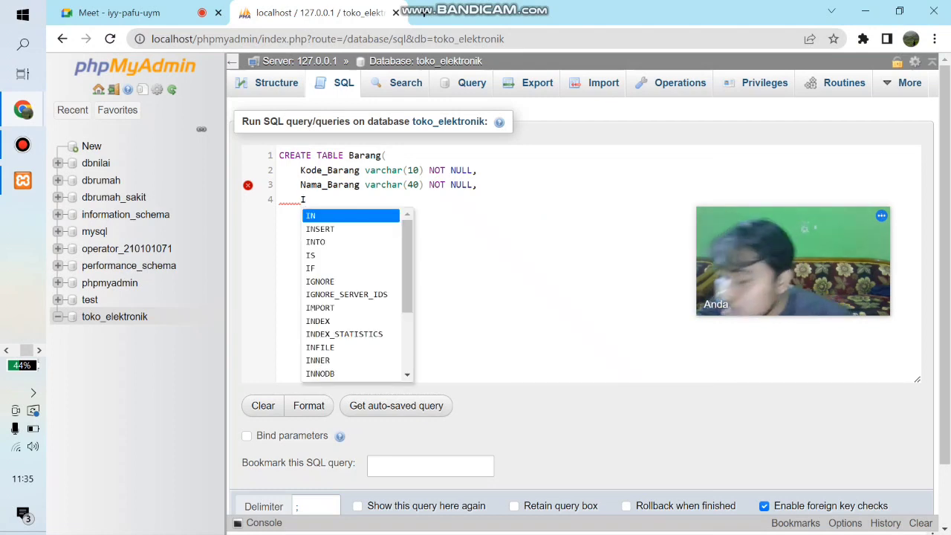
pyautogui.write('d_Jenis')
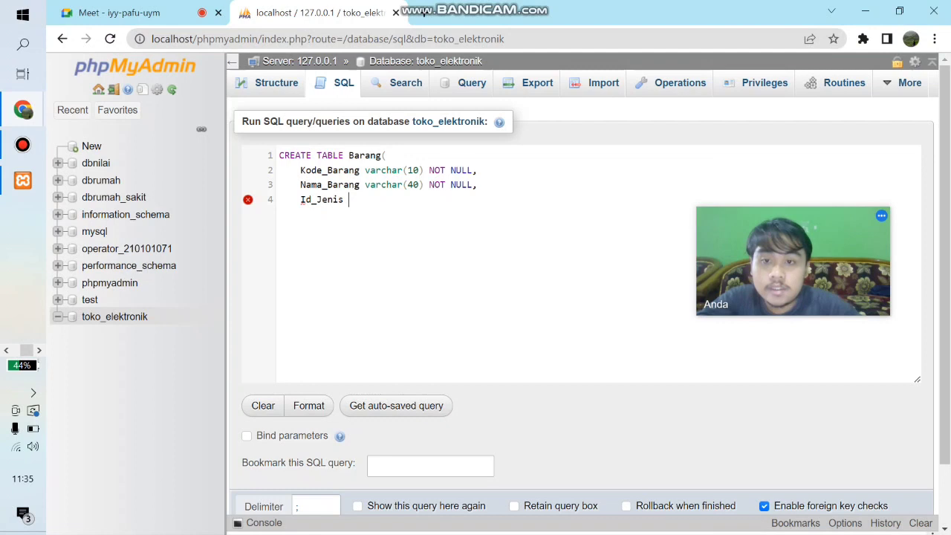
pyautogui.press('BackSpace')
pyautogui.write('_Bar')
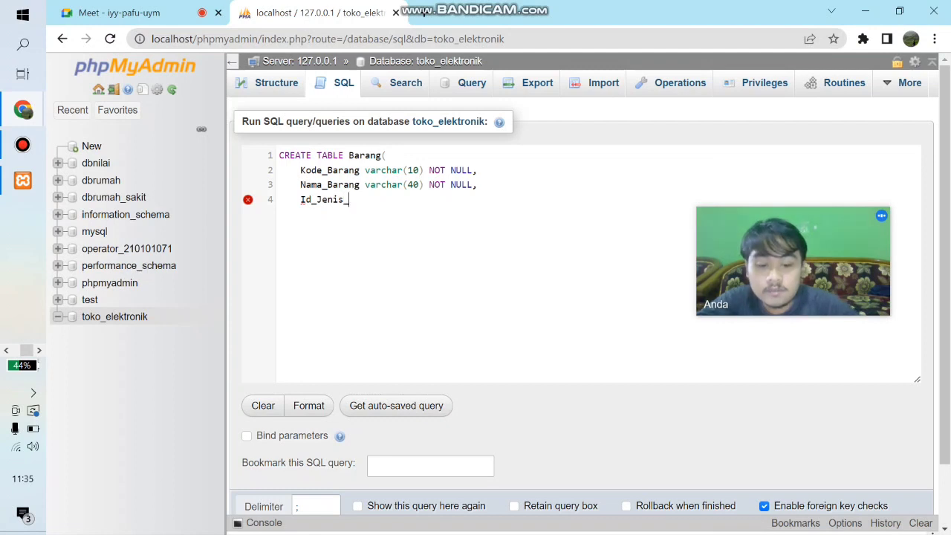
pyautogui.write('ang')
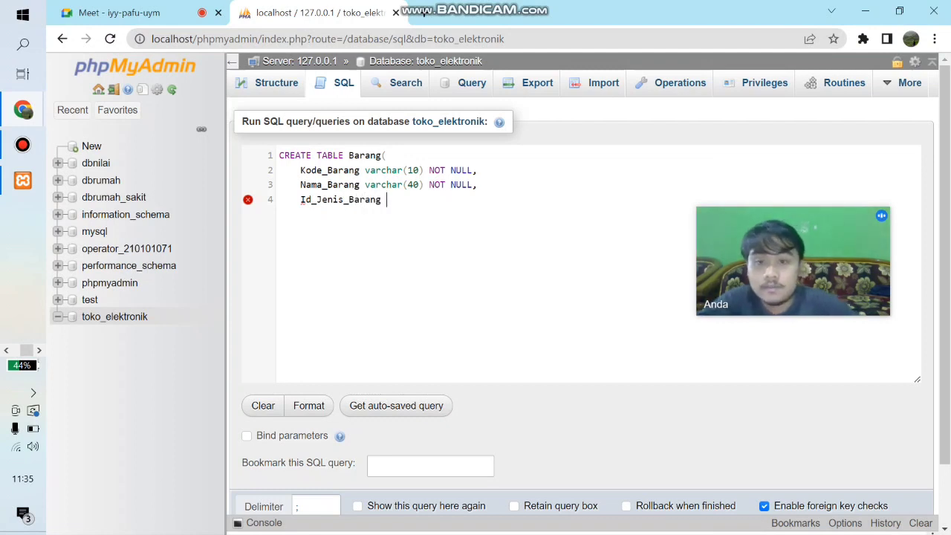
pyautogui.write(' varcha')
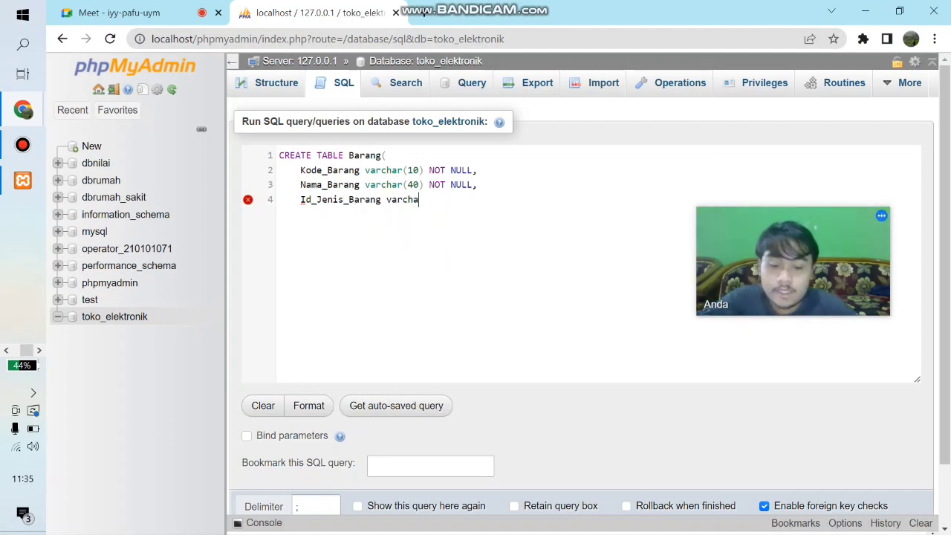
pyautogui.write('r(1')
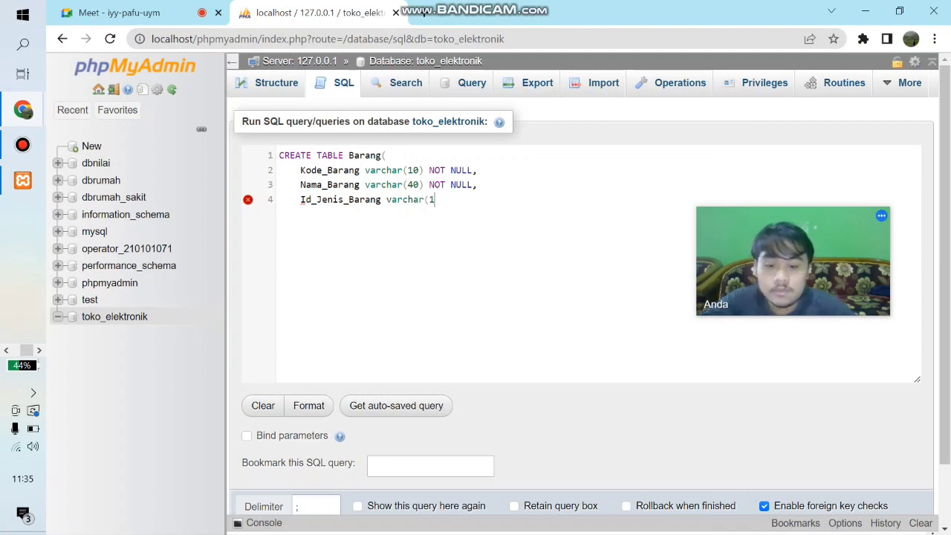
pyautogui.write('0) N')
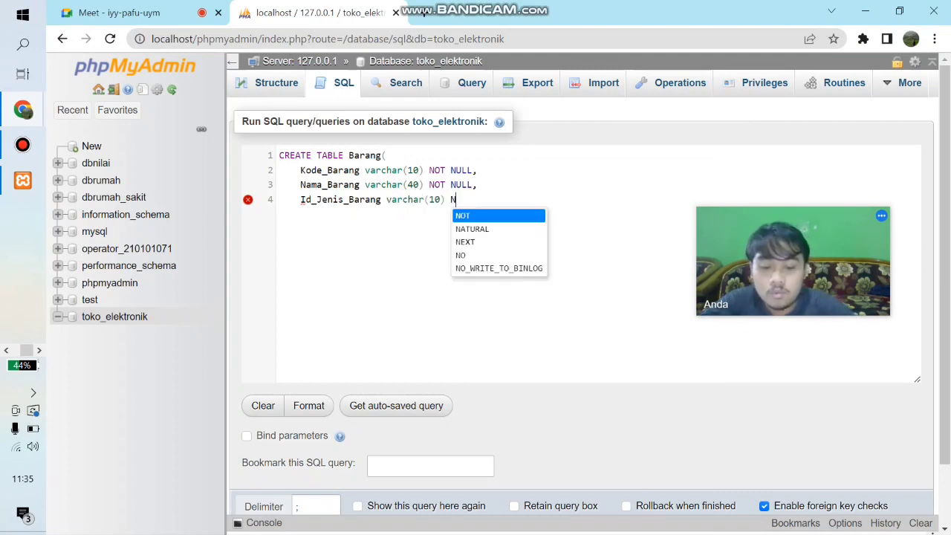
pyautogui.write('OT NULL,')
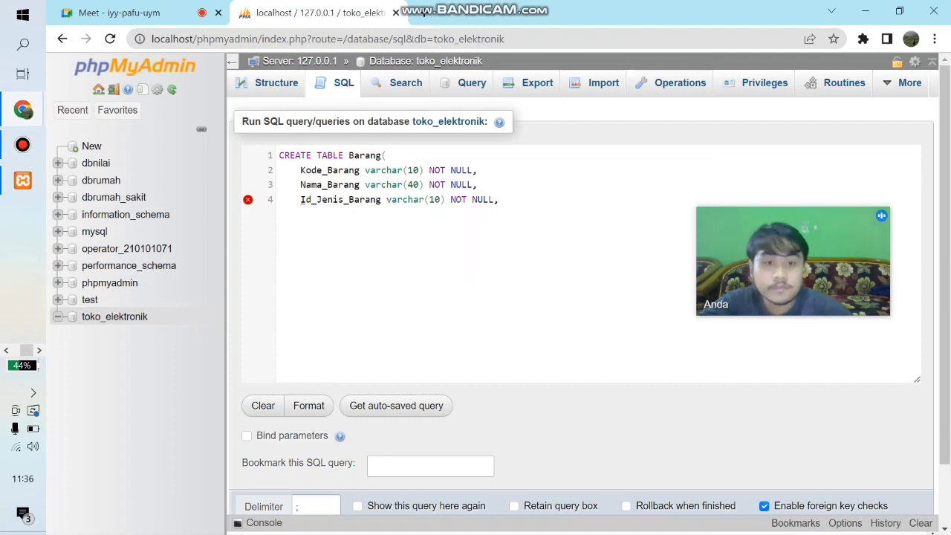
pyautogui.press('Return')
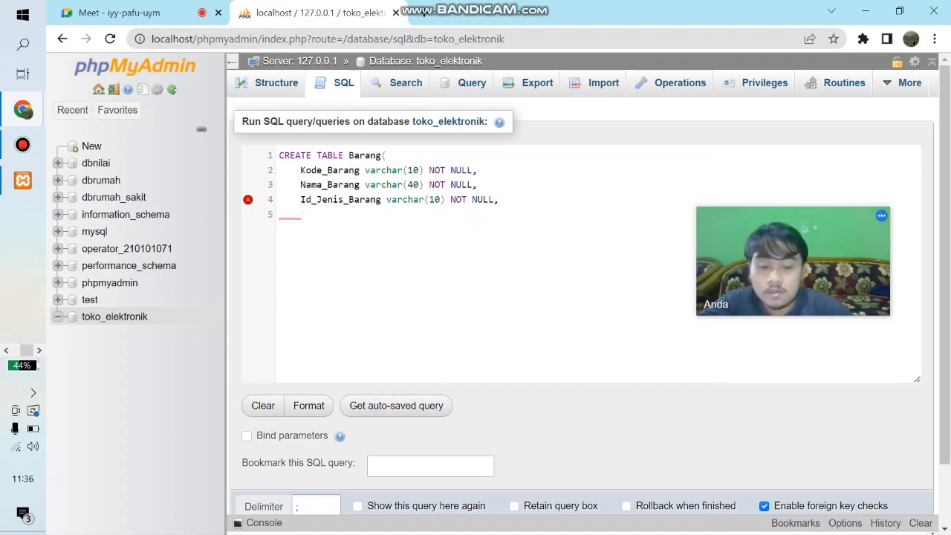
# - Add the column definition Id_Supllier varchar(10) NOT NULL, below the Id_Jenis_Barang line
pyautogui.write('Id_Sup')
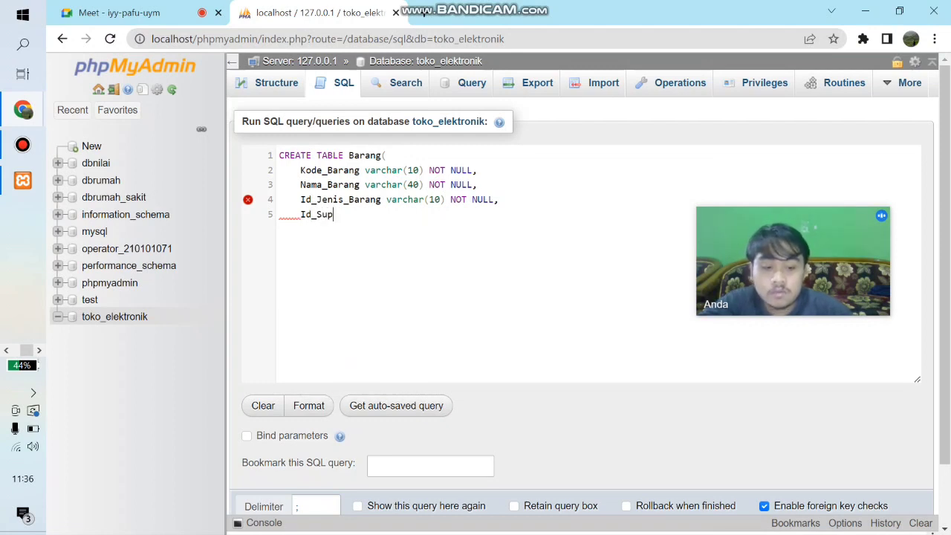
pyautogui.write('llier')
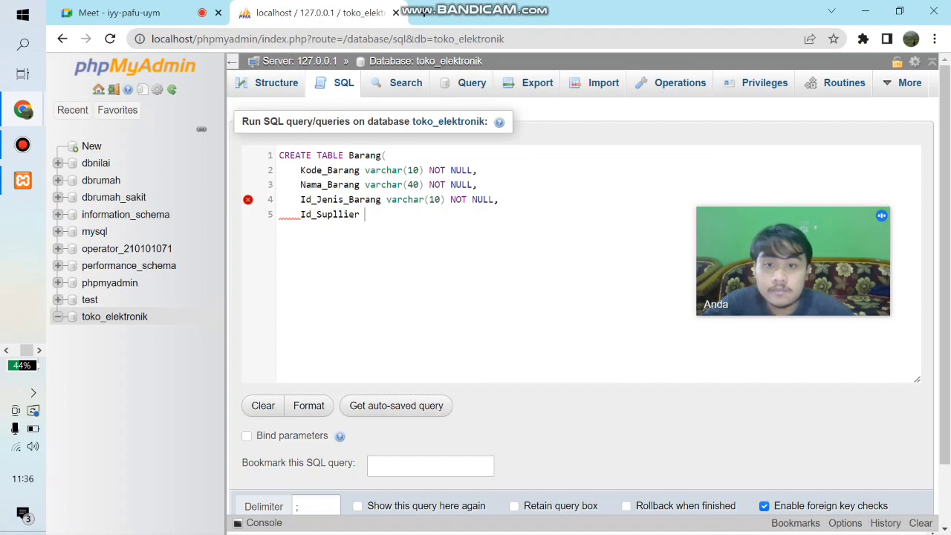
pyautogui.write(' varchar')
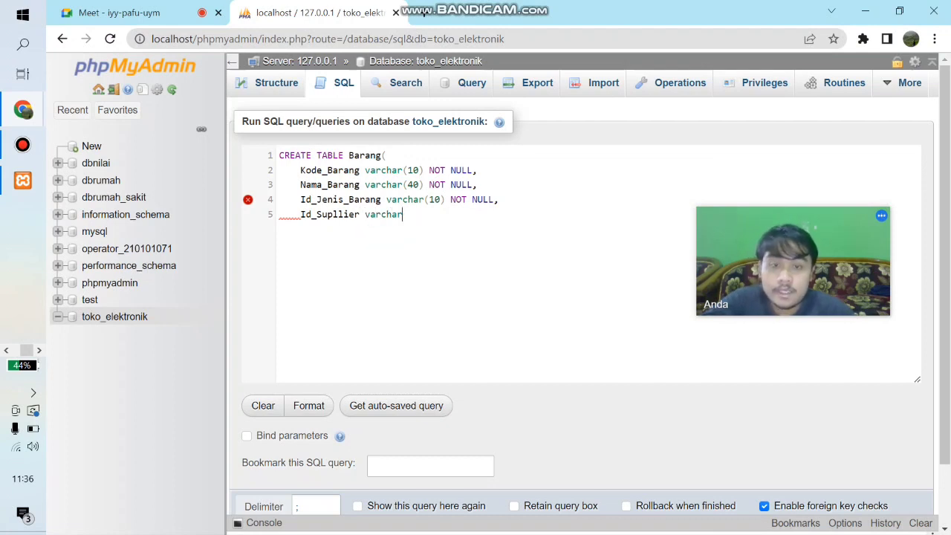
pyautogui.write('(10) N')
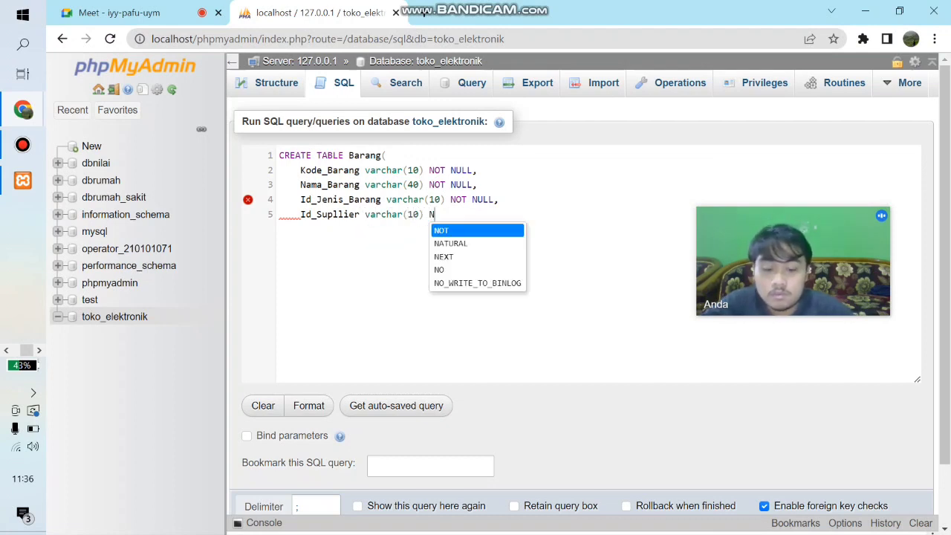
pyautogui.write('OT N')
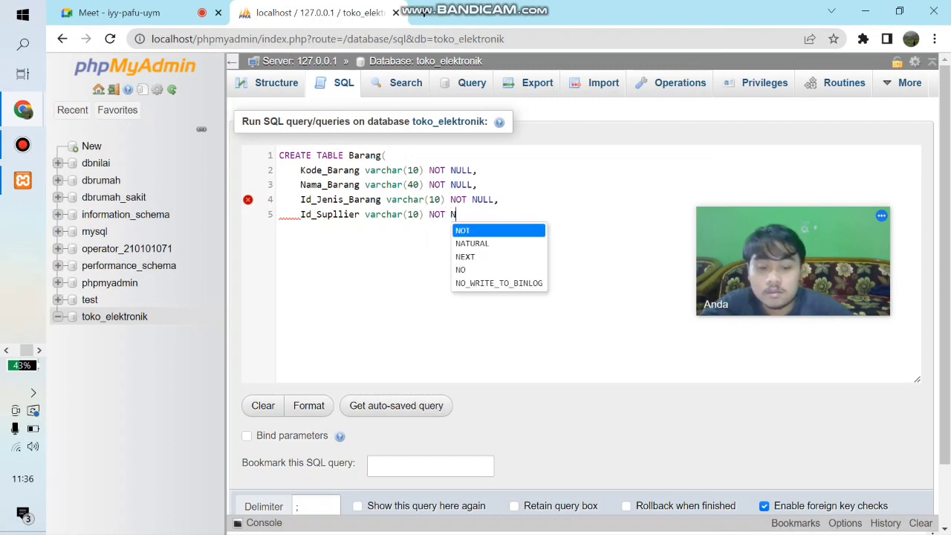
pyautogui.write('ULL,')
pyautogui.press('Return')
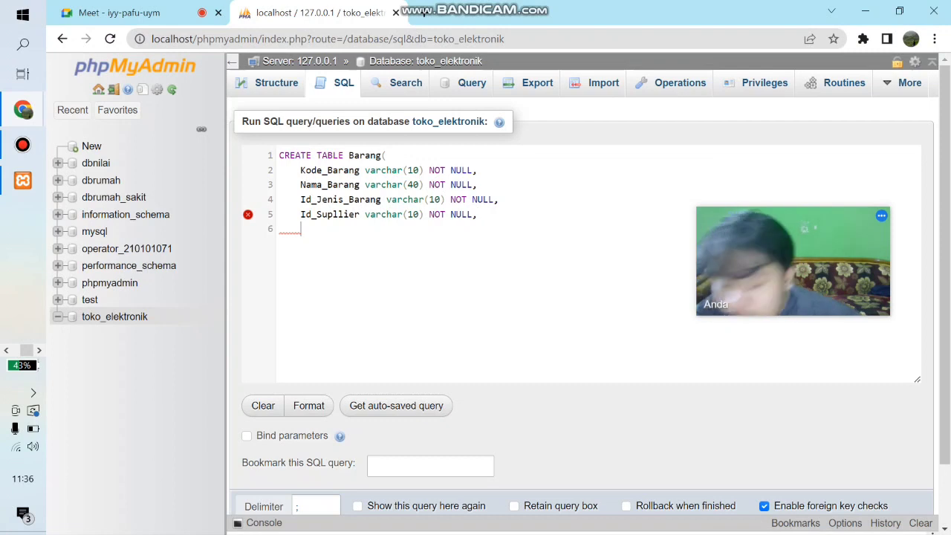
# - Add the column definition Harga int(15) NOT NULL, below the Id_Supllier line
pyautogui.write('Harga ')
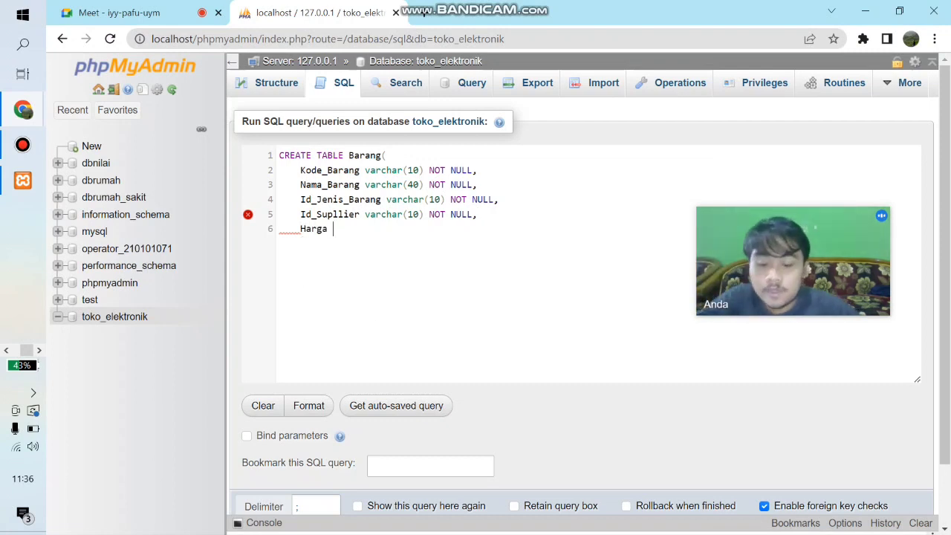
pyautogui.write('int')
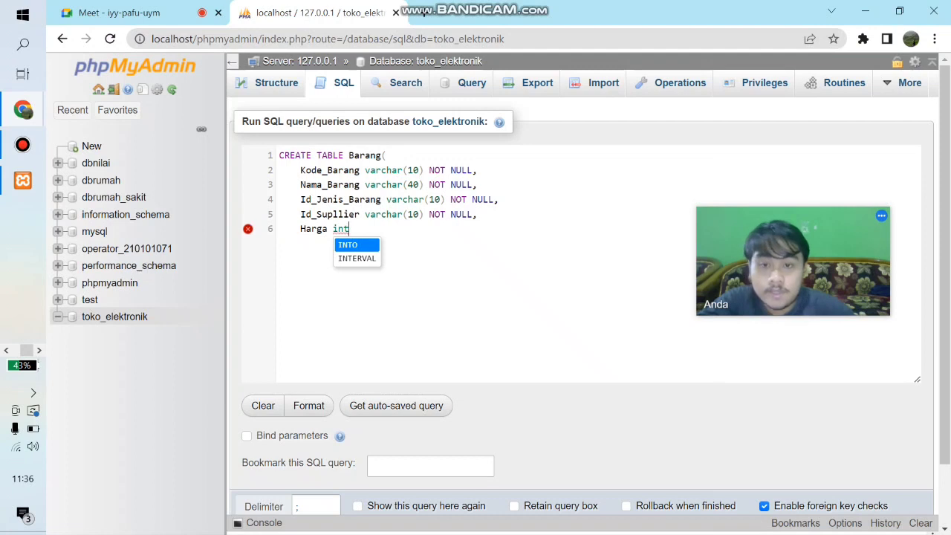
pyautogui.write('(1')
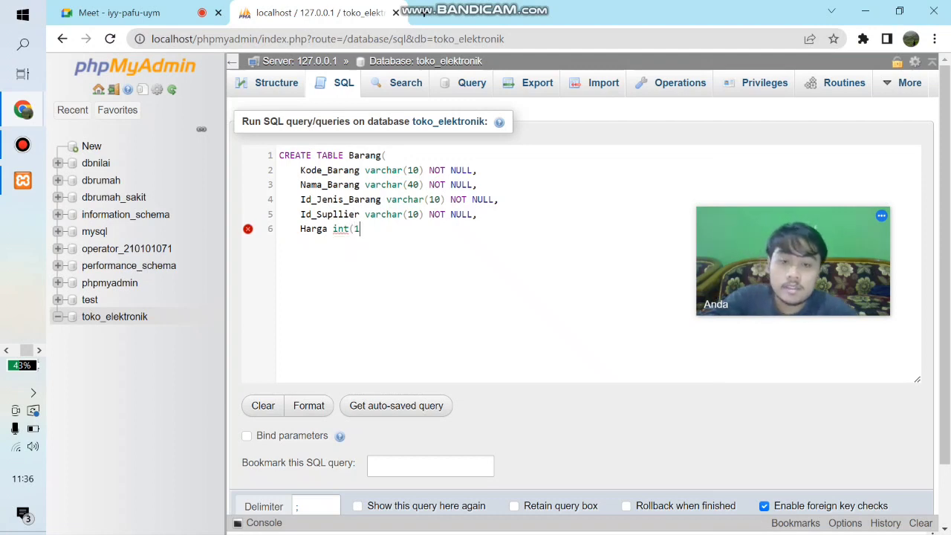
pyautogui.press('BackSpace')
pyautogui.write('8')
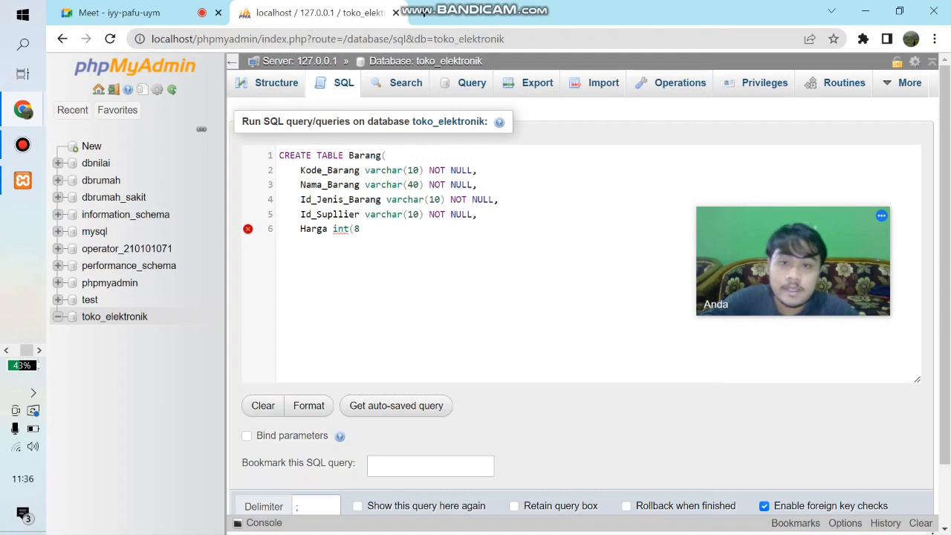
pyautogui.press('BackSpace')
pyautogui.write('15')
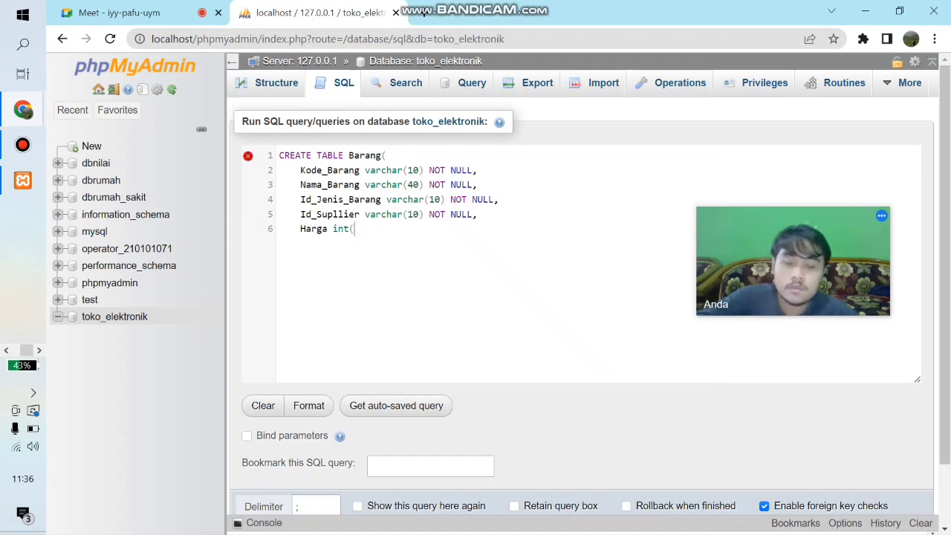
pyautogui.write(') NOT NULL,')
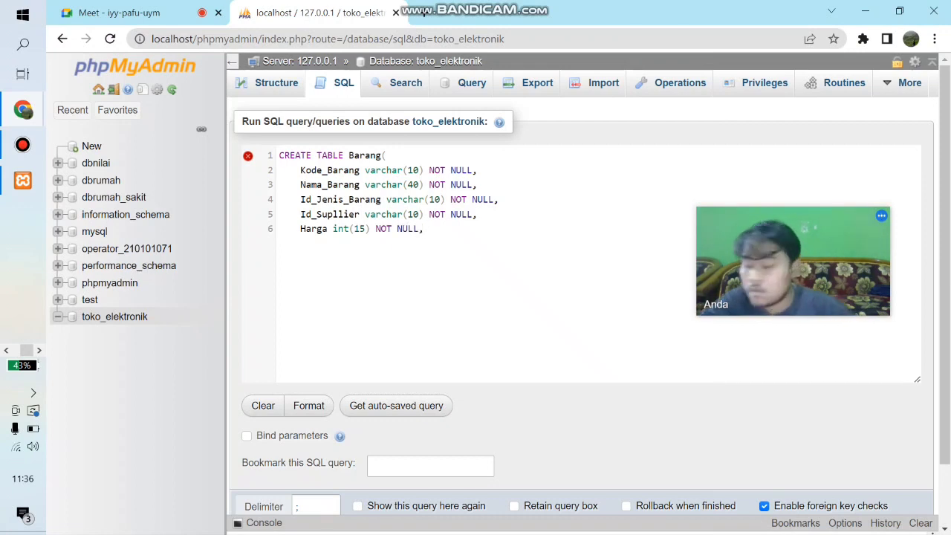
pyautogui.press('BackSpace')
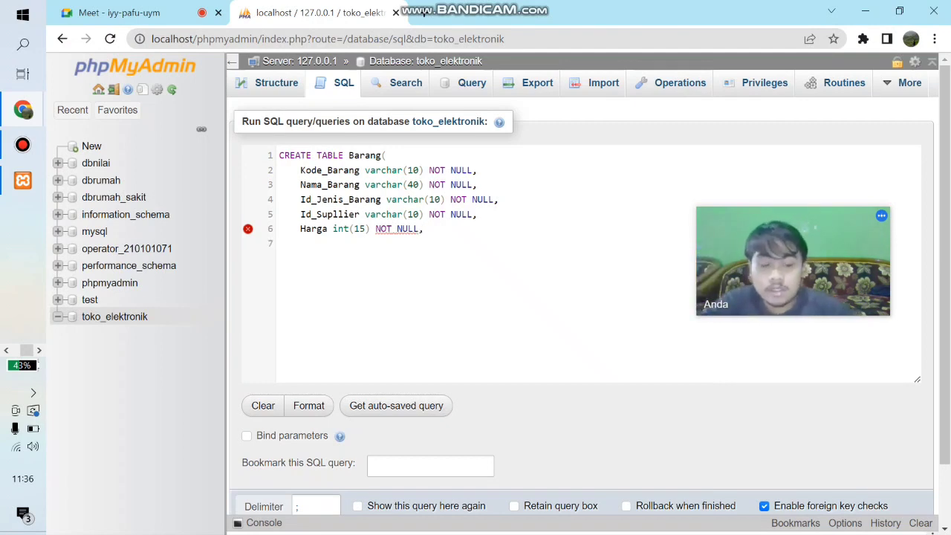
# - Add a primary key line reading PRIMARY KEY Kode_Barang) below the Harga column definition
pyautogui.write('PRIMARY KEY ')
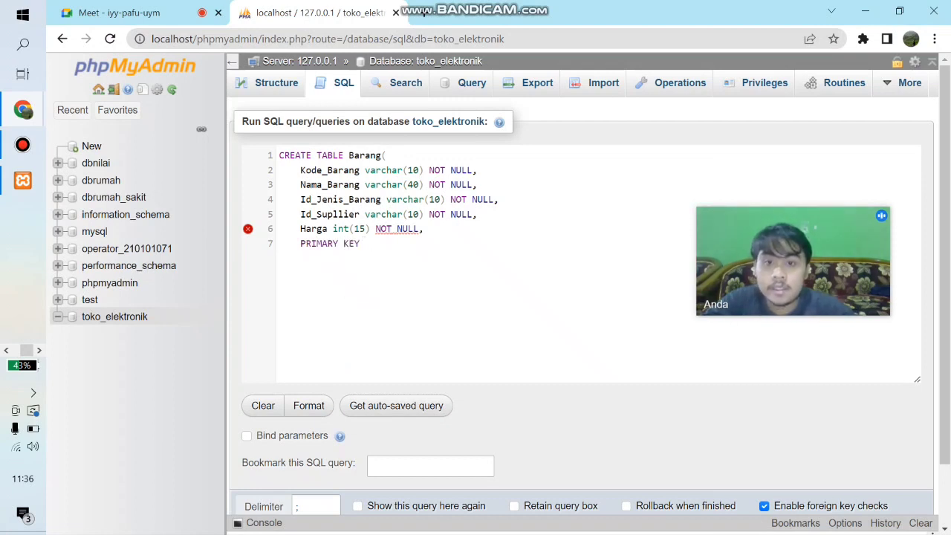
pyautogui.write('(Kode)')
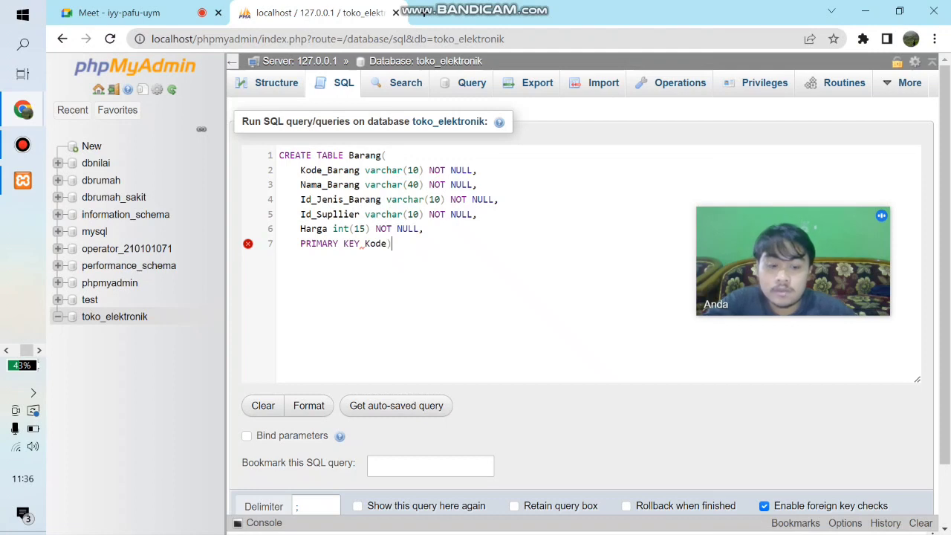
pyautogui.press('BackSpace')
pyautogui.write('_')
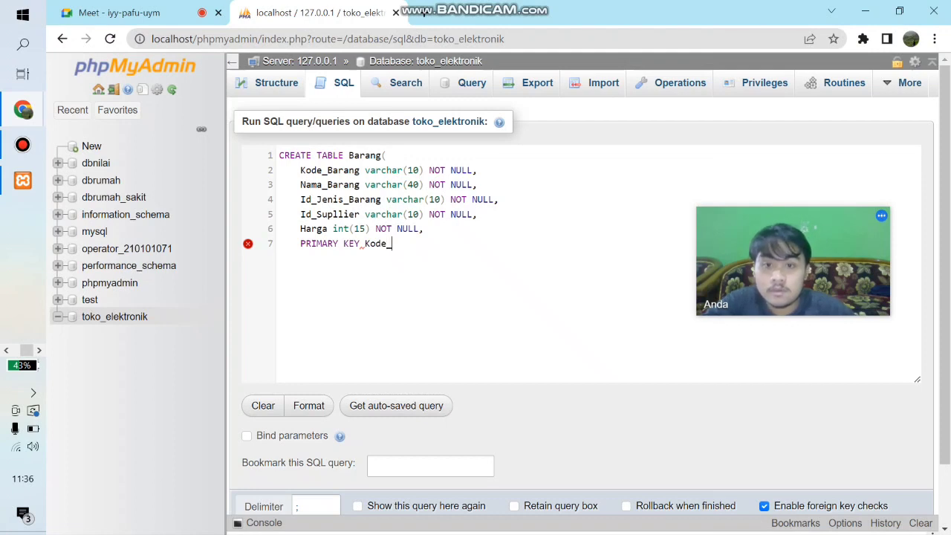
pyautogui.write('Barang)')
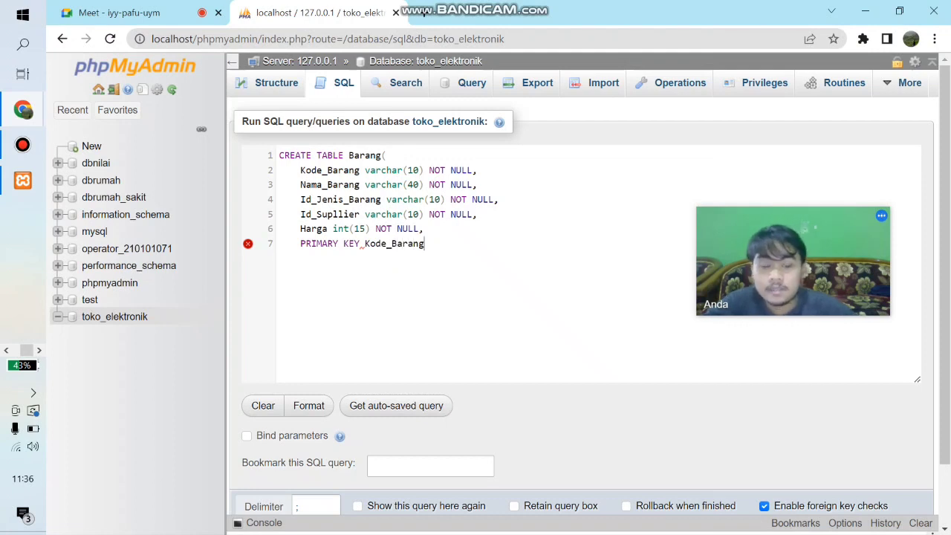
# - Insert the missing opening parenthesis and remove the space before it, making the line PRIMARY KEY(Kode_Barang)
pyautogui.press('Left')
pyautogui.press('Left')
pyautogui.press('Left')
pyautogui.press('Left')
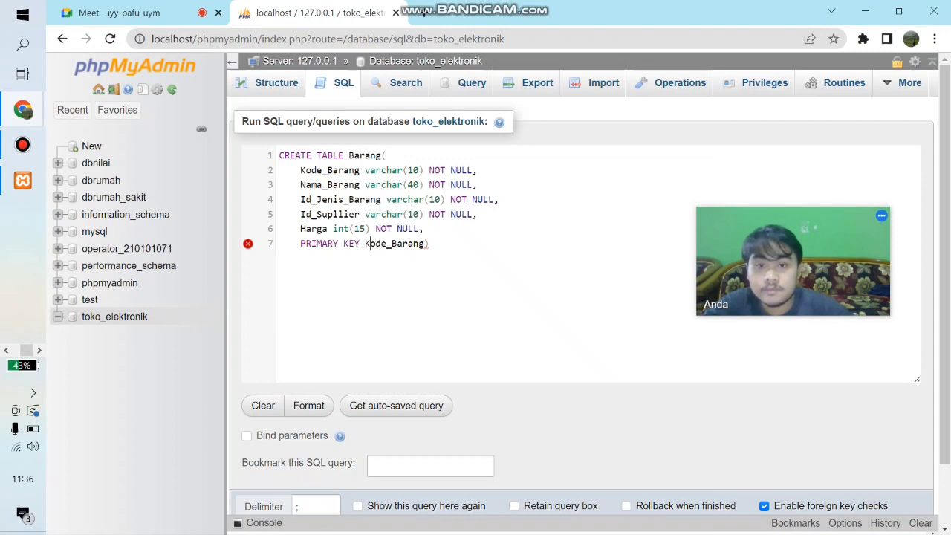
pyautogui.write('(')
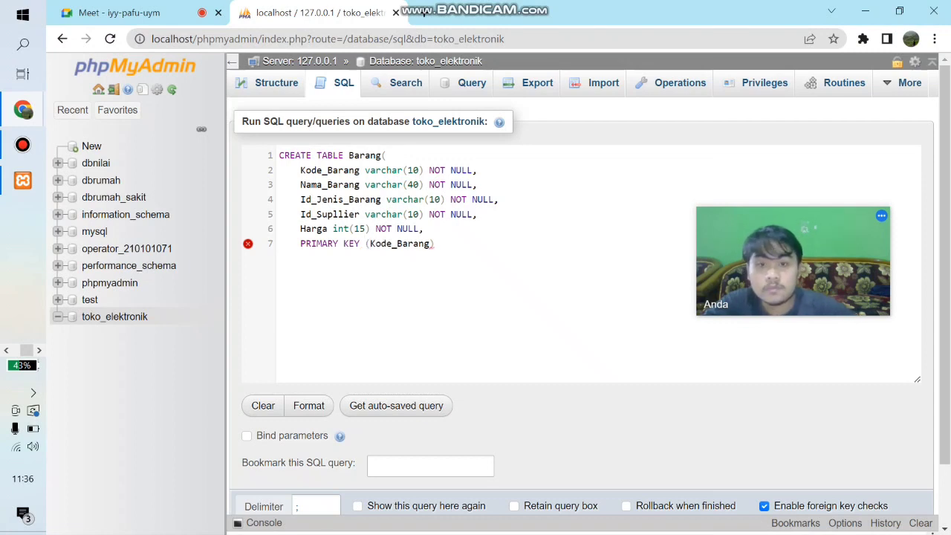
pyautogui.press('BackSpace')
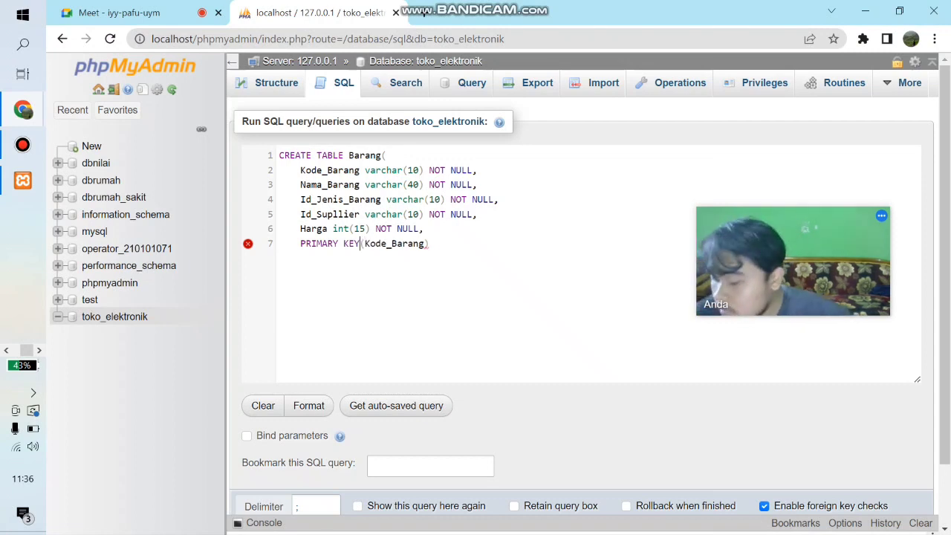
pyautogui.press('Right')
pyautogui.press('Right')
pyautogui.press('Right')
pyautogui.press('Right')
pyautogui.press('Right')
pyautogui.press('Right')
pyautogui.press('Right')
pyautogui.press('Right')
pyautogui.press('Right')
pyautogui.press('Right')
pyautogui.press('Right')
pyautogui.press('Right')
pyautogui.press('Right')
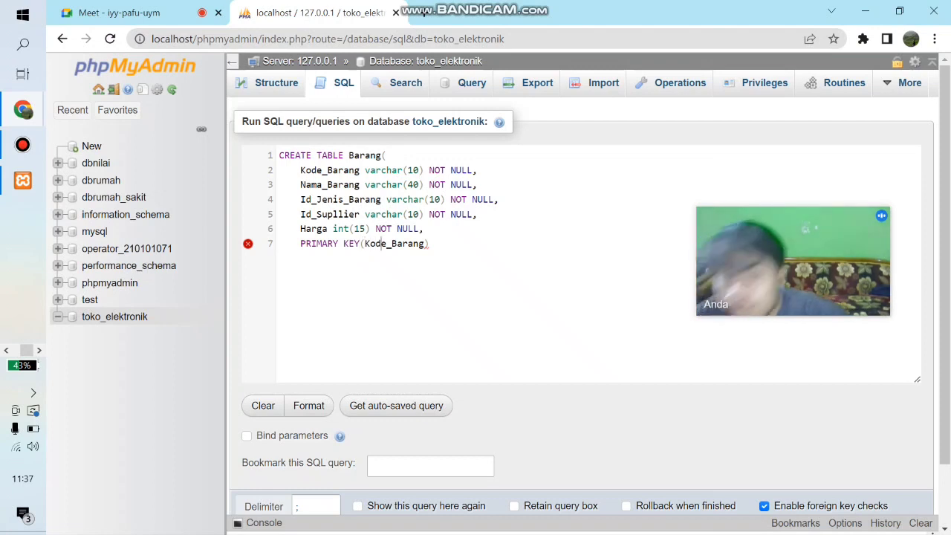
# - Close the CREATE TABLE statement with a parenthesis on its own line and run the query to create the Barang table
pyautogui.press('Return')
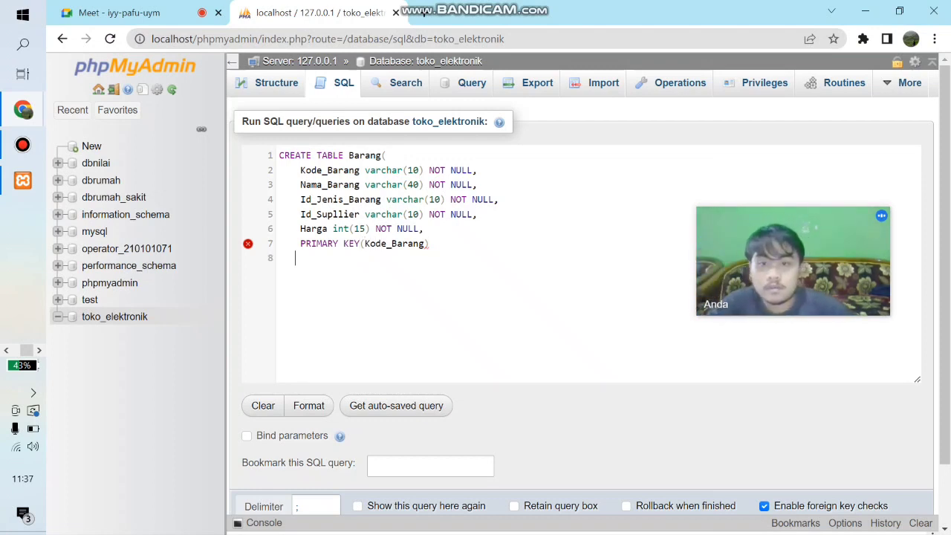
pyautogui.write(')')
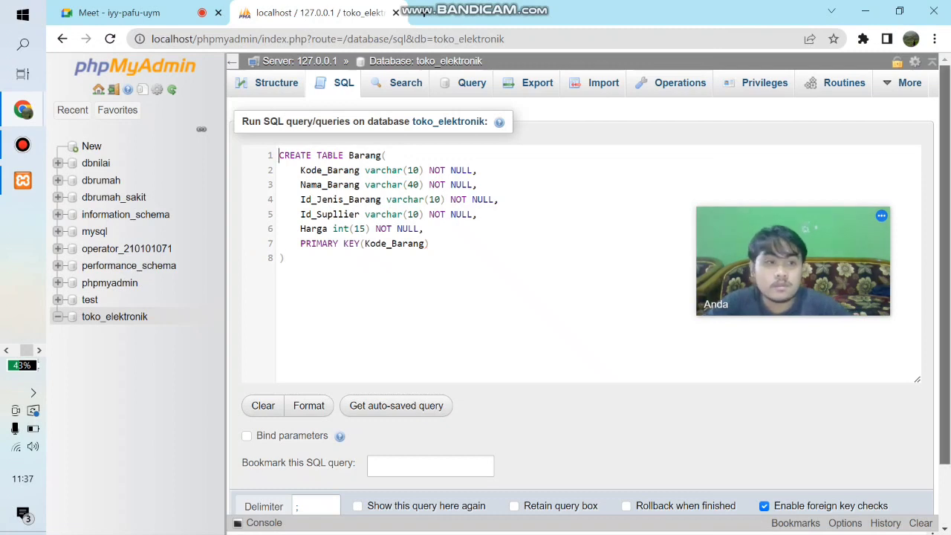
pyautogui.moveTo(944, 266); pyautogui.dragTo(944, 323)
pyautogui.click(254, 470)
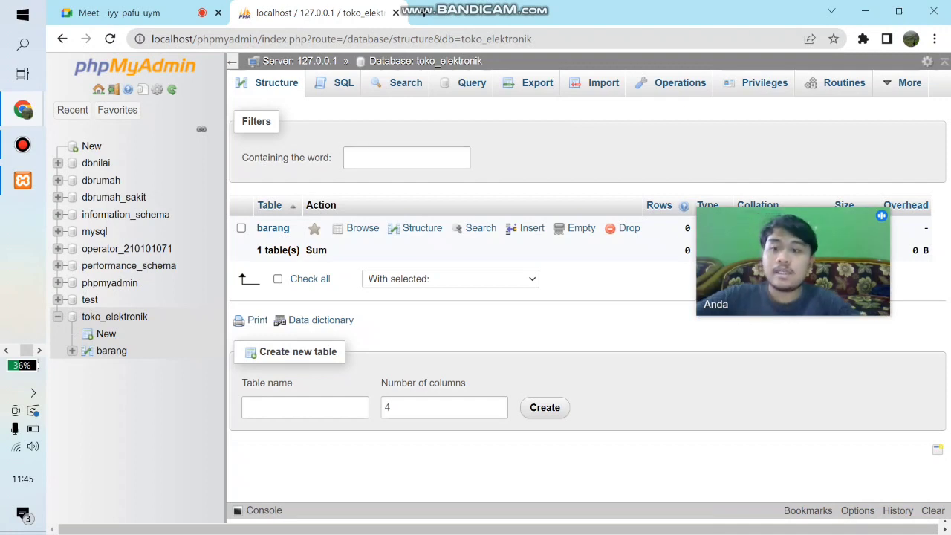
# - Open a blank SQL query on the toko_elektronik database and begin it with CREATE TABLE Jenis_Barang(
pyautogui.click(106, 333)
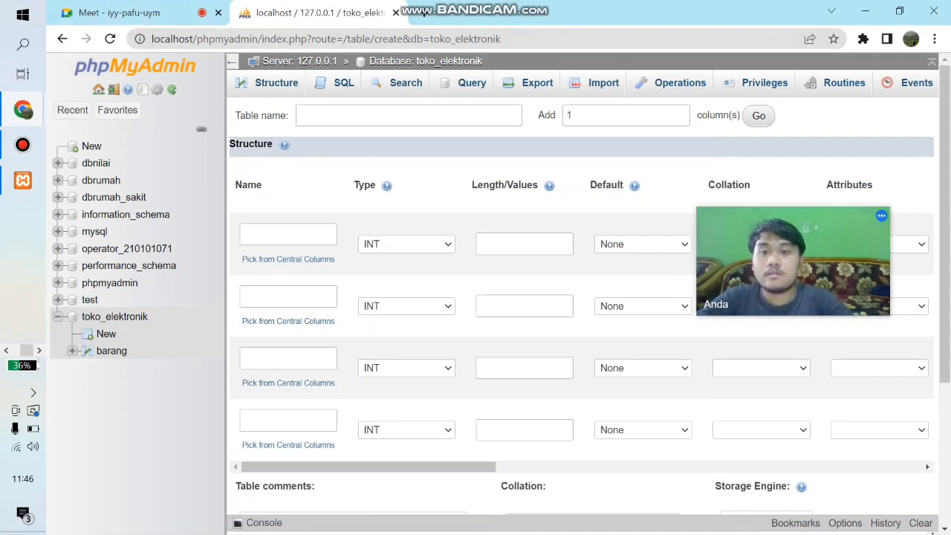
pyautogui.click(343, 83)
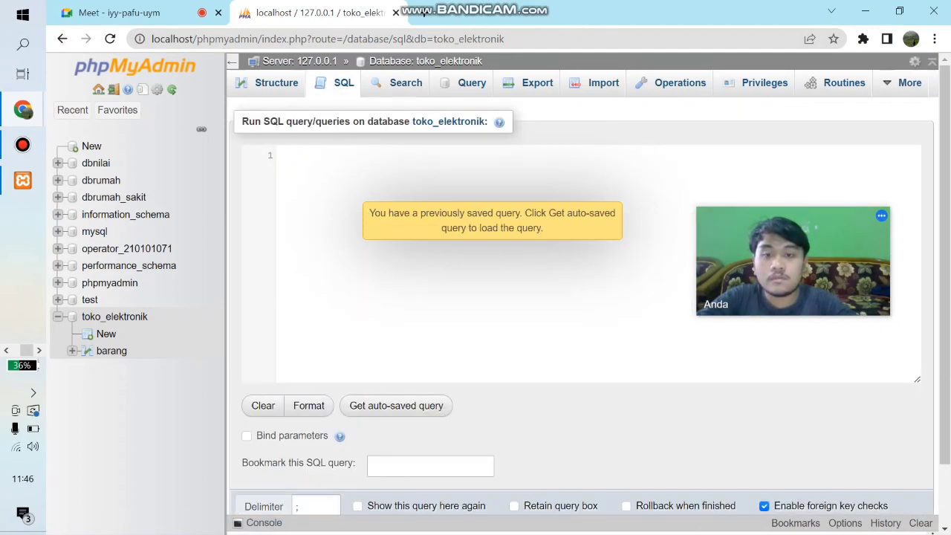
pyautogui.write('C')
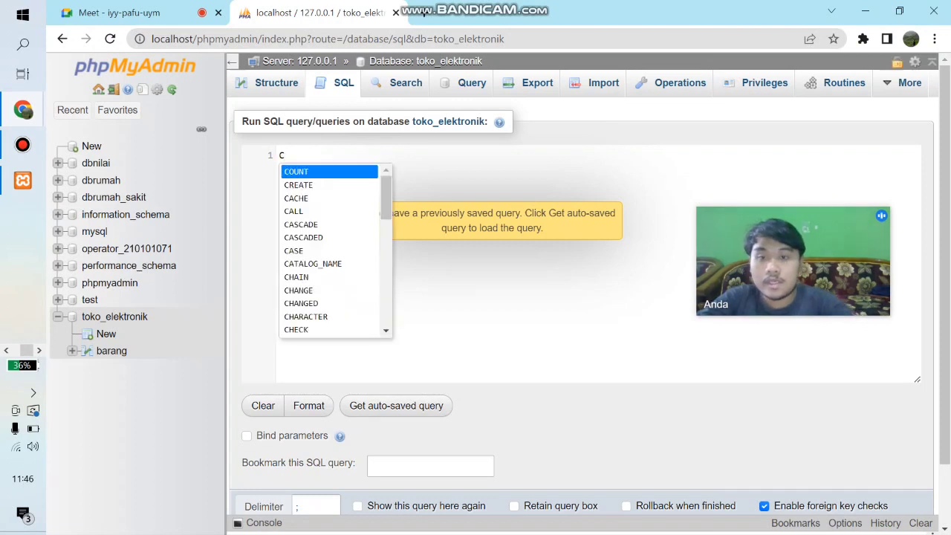
pyautogui.press('Down')
pyautogui.press('Return')
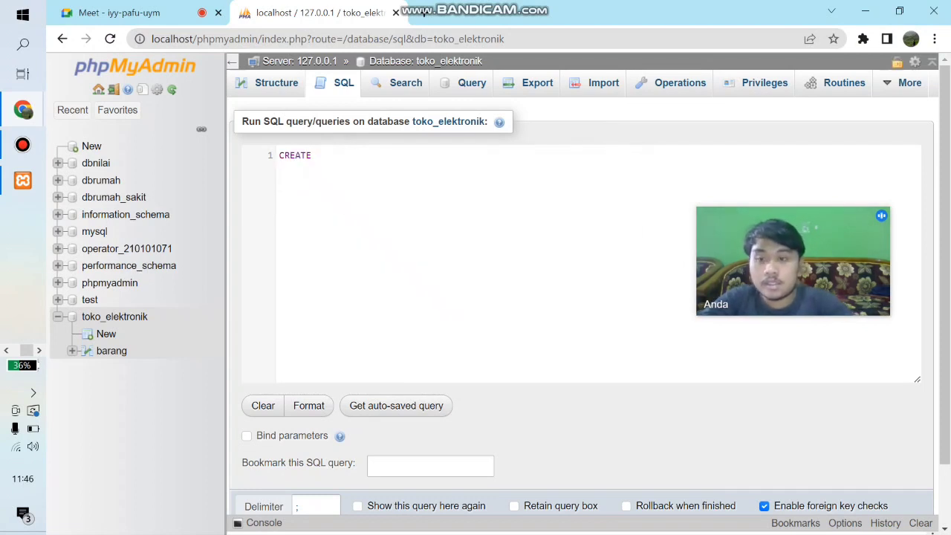
pyautogui.write('Ta')
pyautogui.press('Return')
pyautogui.write('Id')
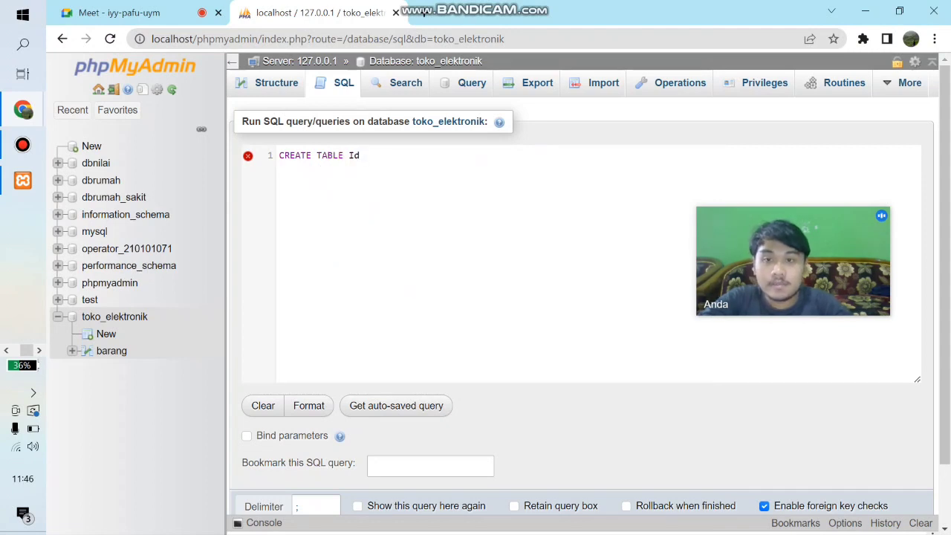
pyautogui.press('BackSpace')
pyautogui.press('BackSpace')
pyautogui.write('J')
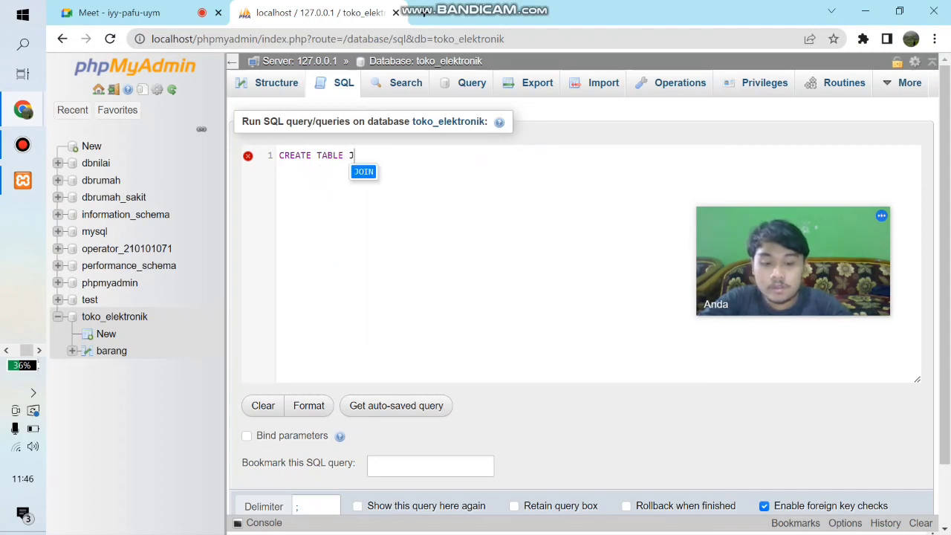
pyautogui.write('enis_')
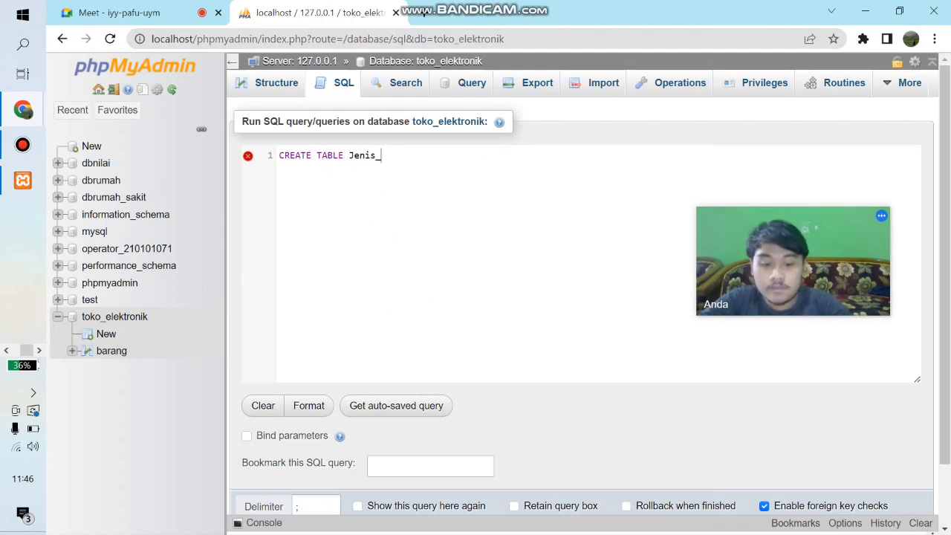
pyautogui.write('Barang(     ')
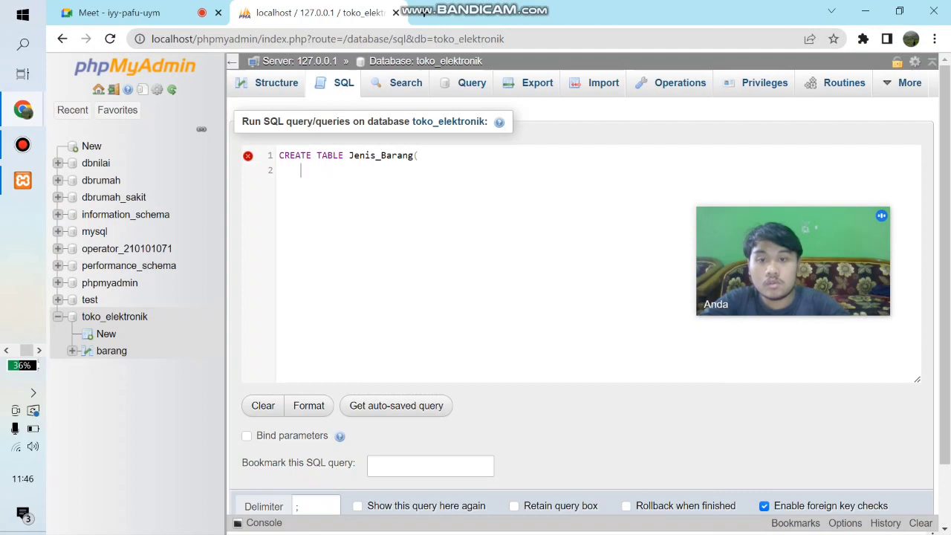
pyautogui.write('Id_Jenis')
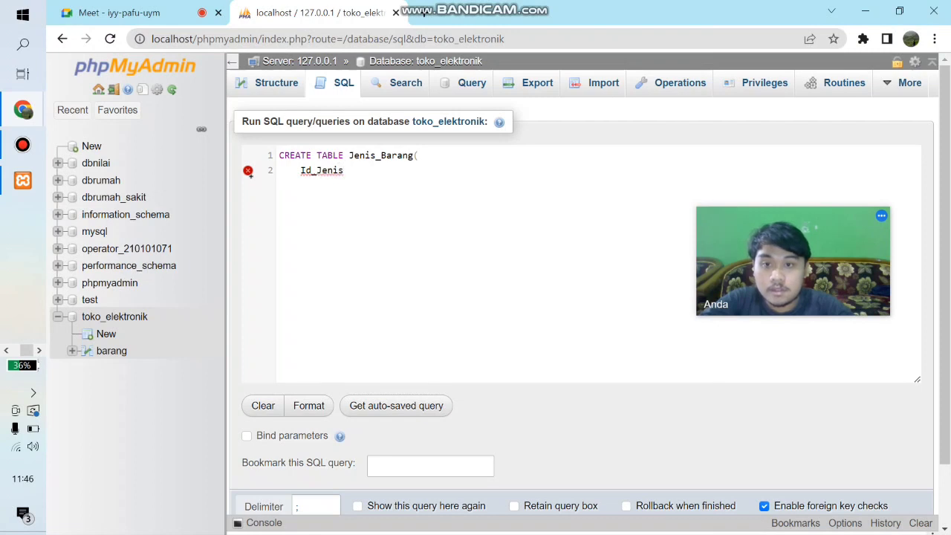
pyautogui.write('_B')
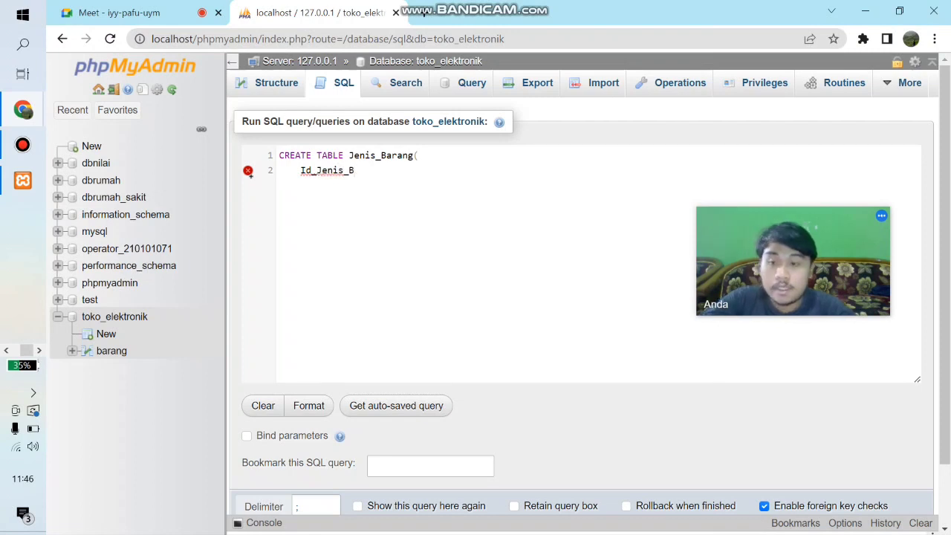
pyautogui.write('arang')
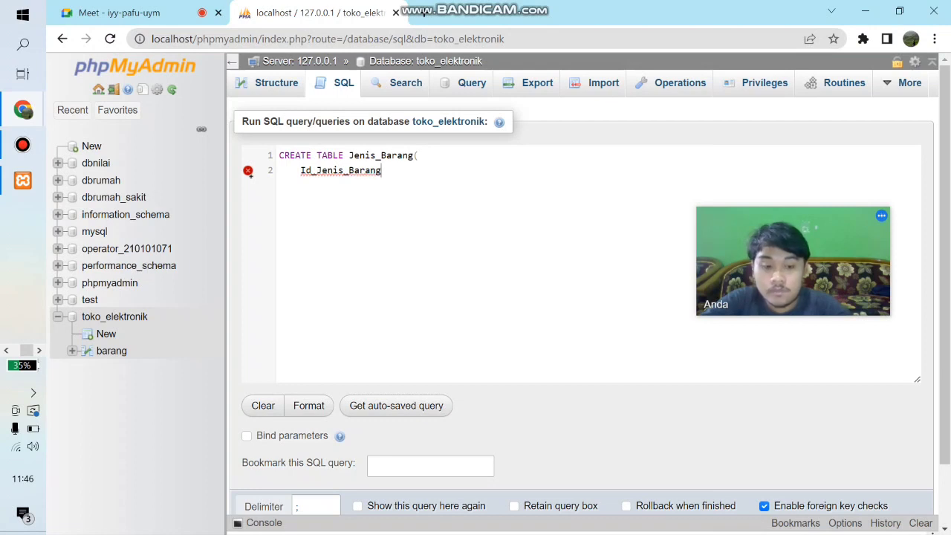
pyautogui.write(' v')
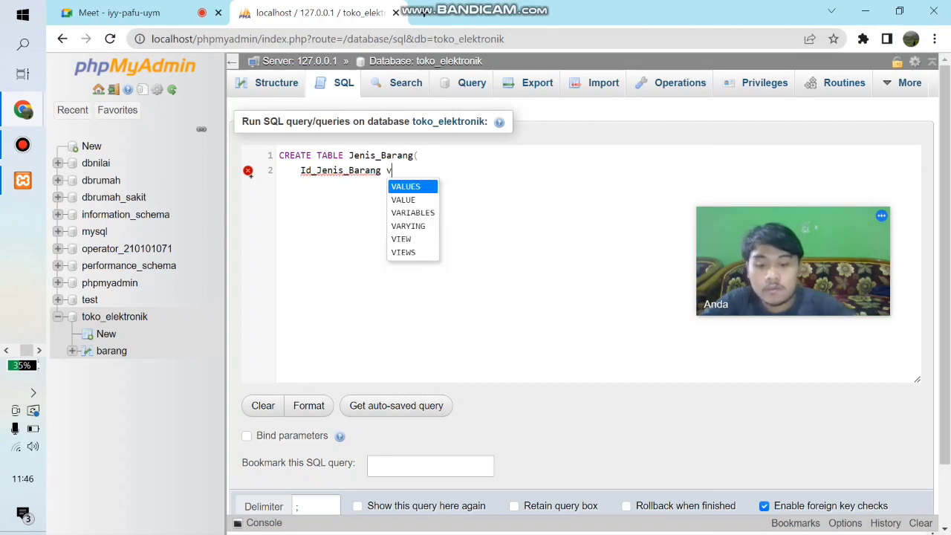
pyautogui.write('archar(')
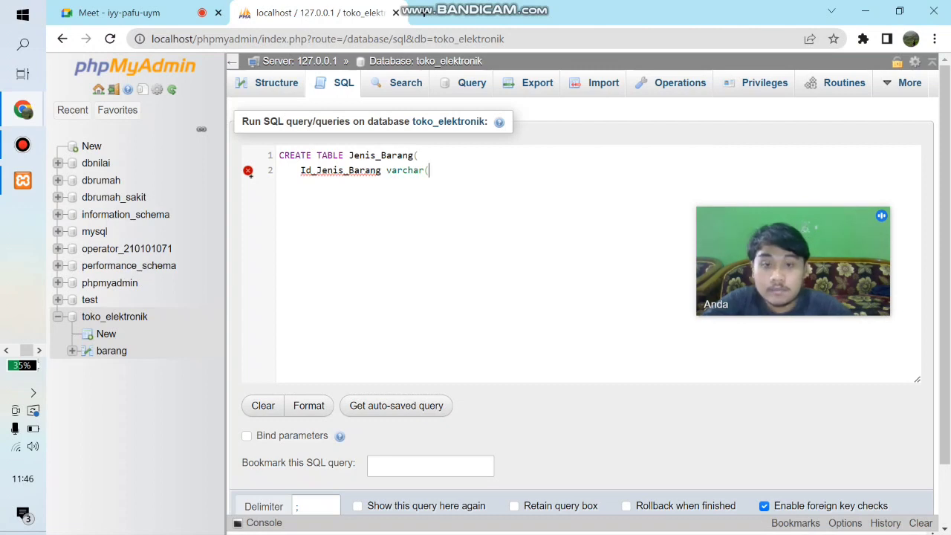
pyautogui.write('10)')
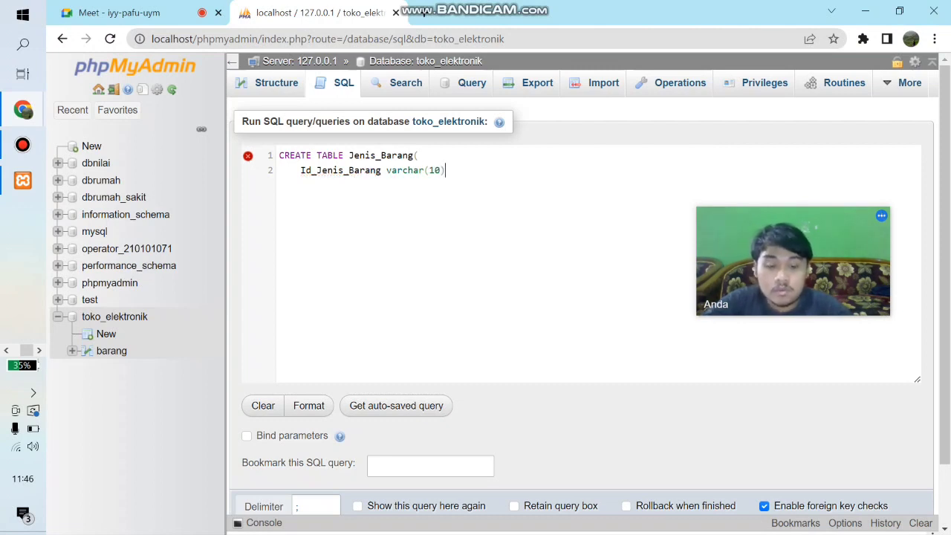
pyautogui.write(' NOT ')
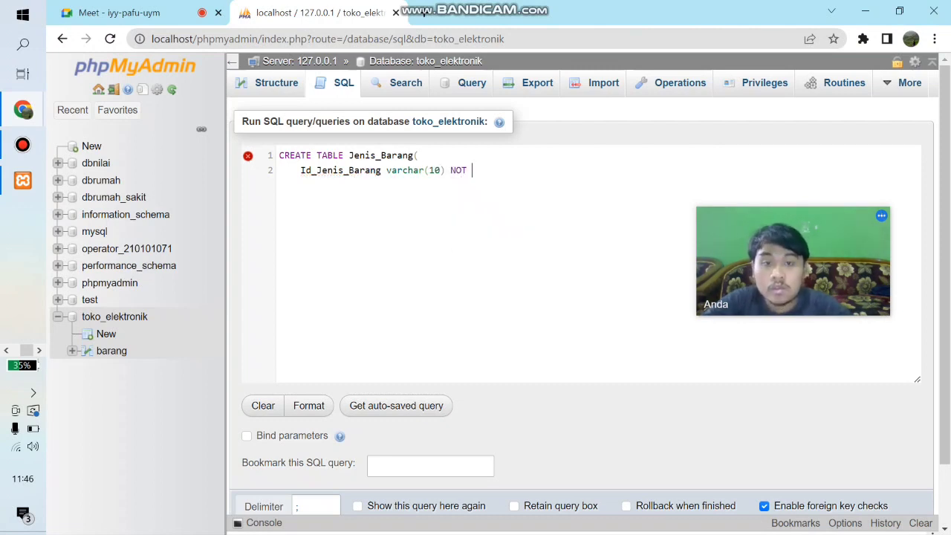
pyautogui.write('NULL')
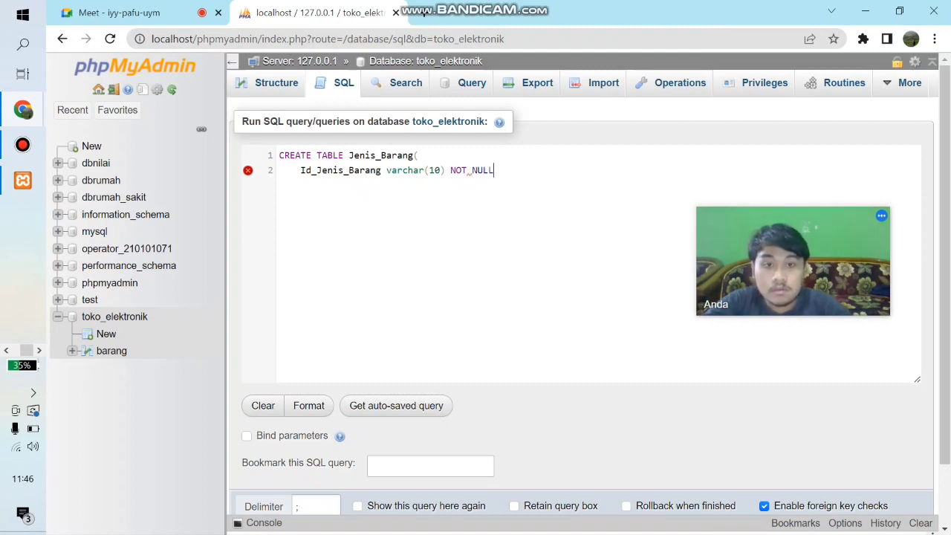
pyautogui.write(',     ')
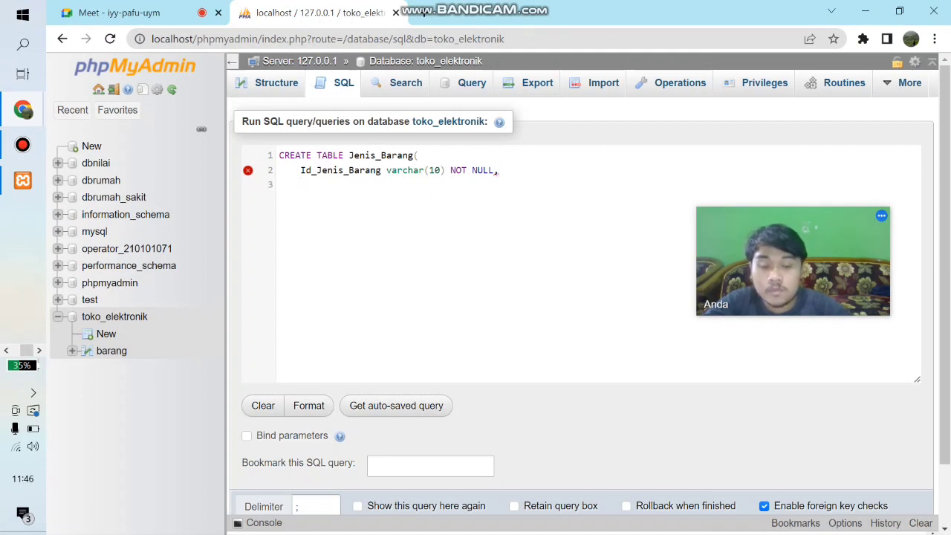
pyautogui.write('Nama')
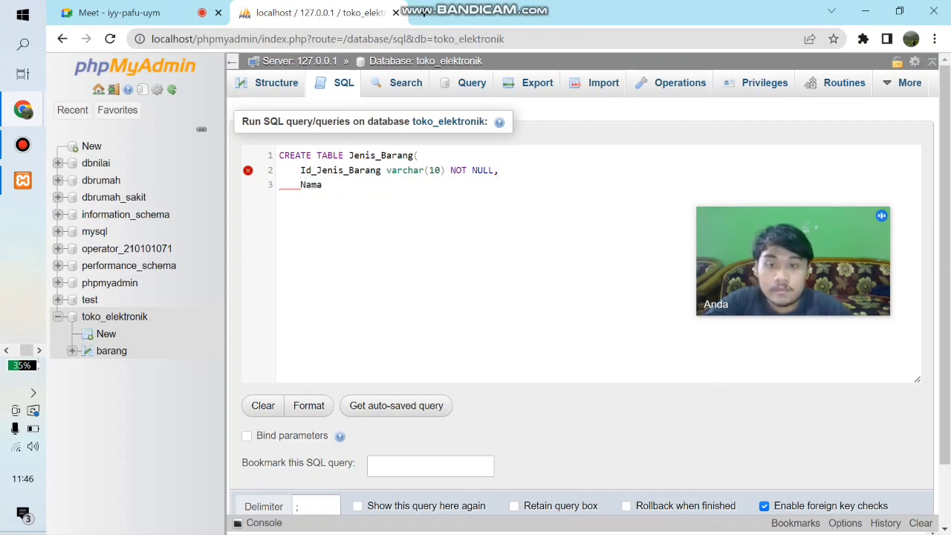
pyautogui.write('_Jenis')
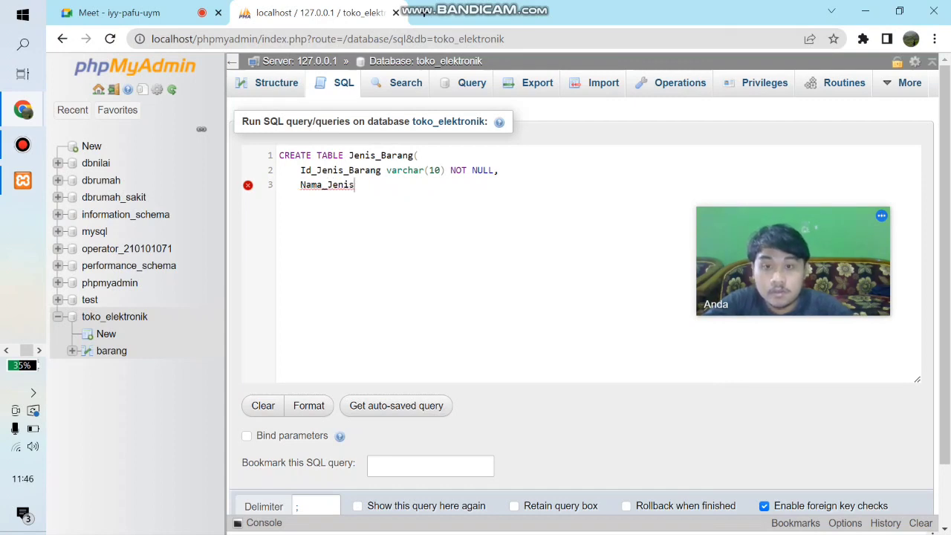
pyautogui.write('_Bar')
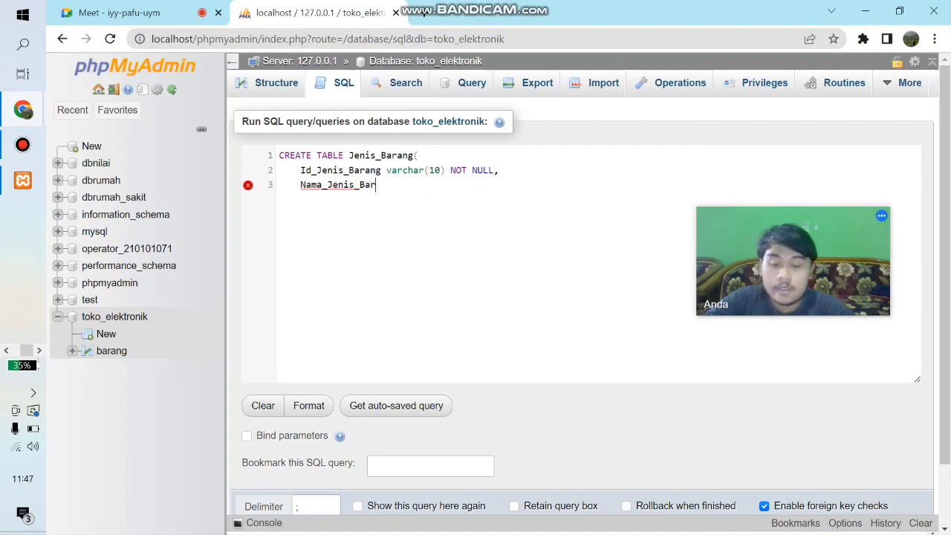
pyautogui.write('ang var')
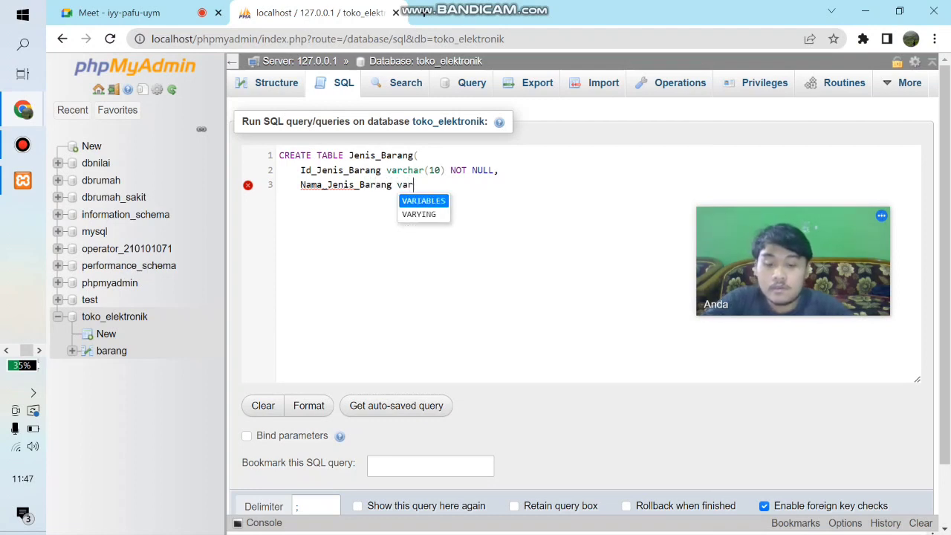
pyautogui.write('char(40')
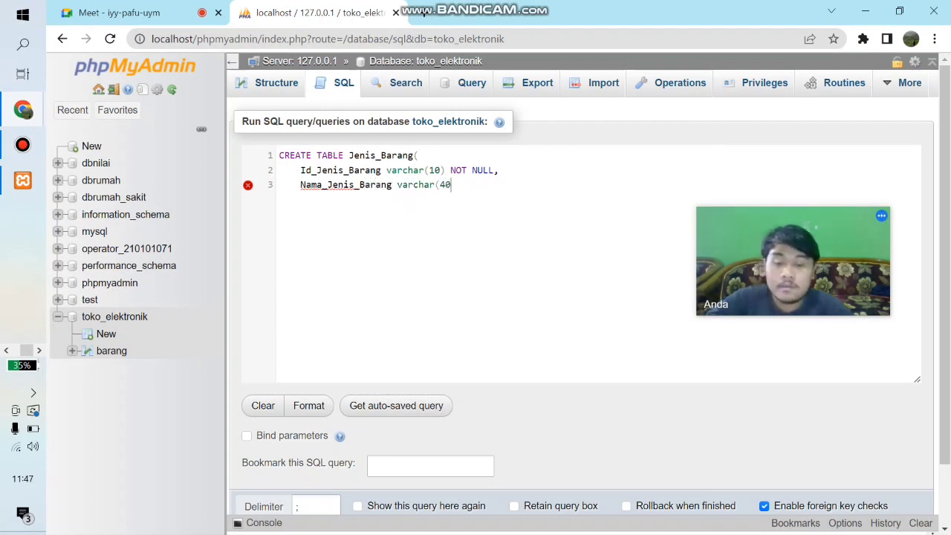
pyautogui.write(')')
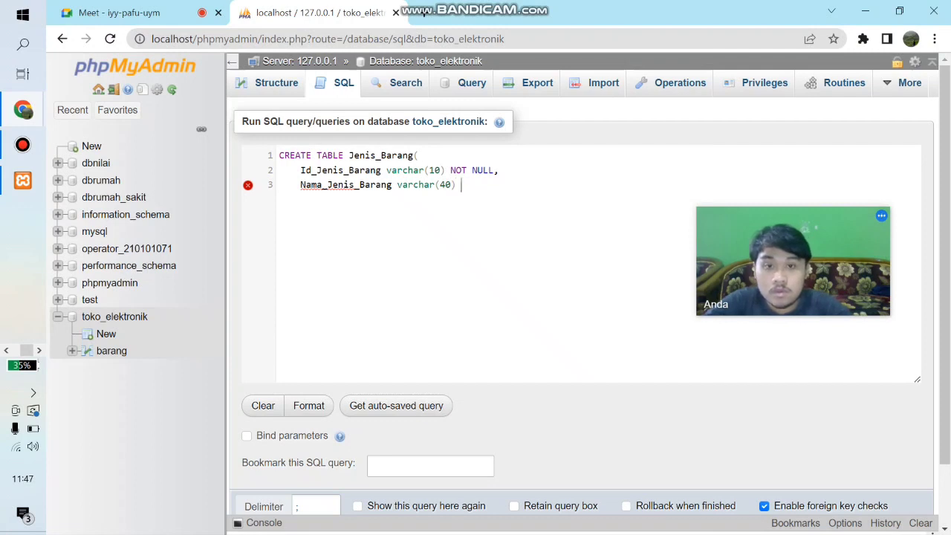
pyautogui.write(' NOT')
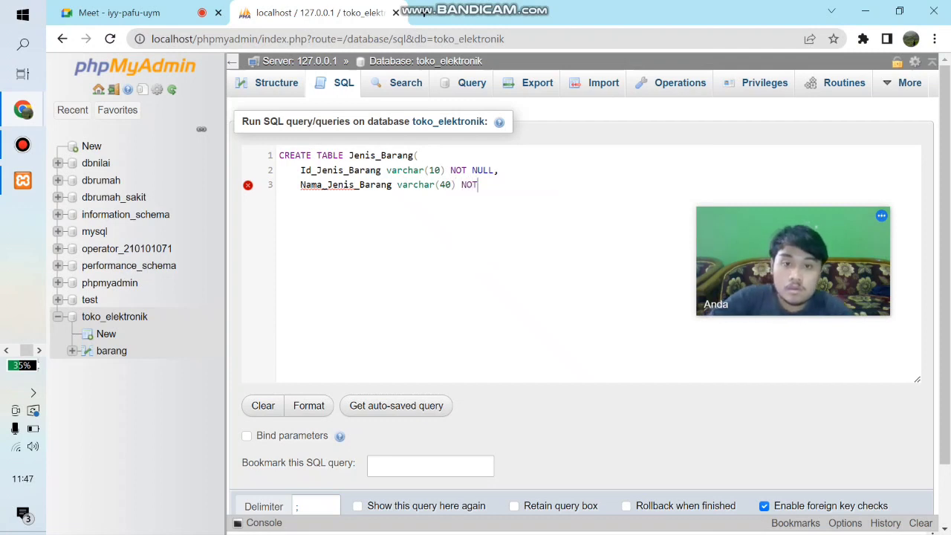
pyautogui.write(' NULL')
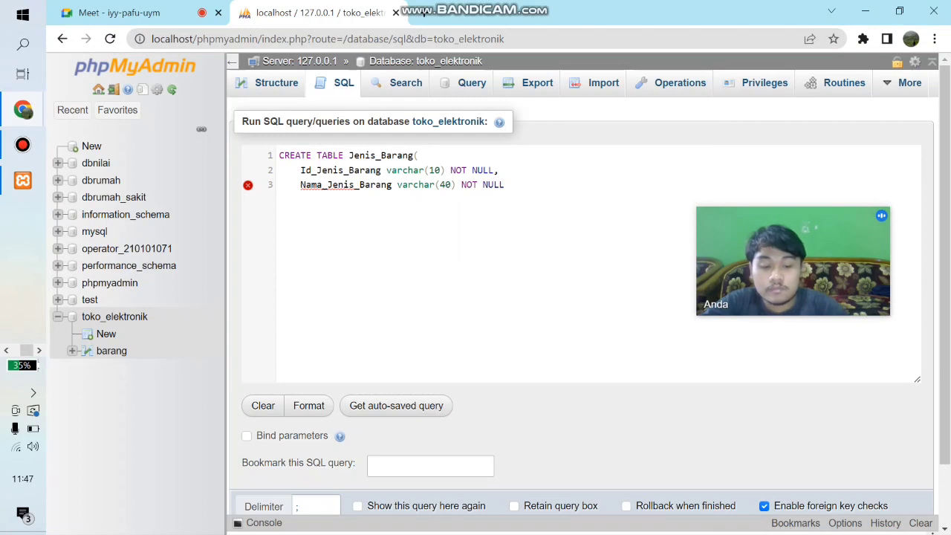
pyautogui.write(',')
# - Add the column definition Nama_Jenis_Barang varchar(40) NOT NULL, as the second column of the Jenis_Barang table
pyautogui.press('Return')
# - Define the table's primary key with the line PRIMARY KEY(Id_Jenis_Barang)
pyautogui.write('PRIMARY')
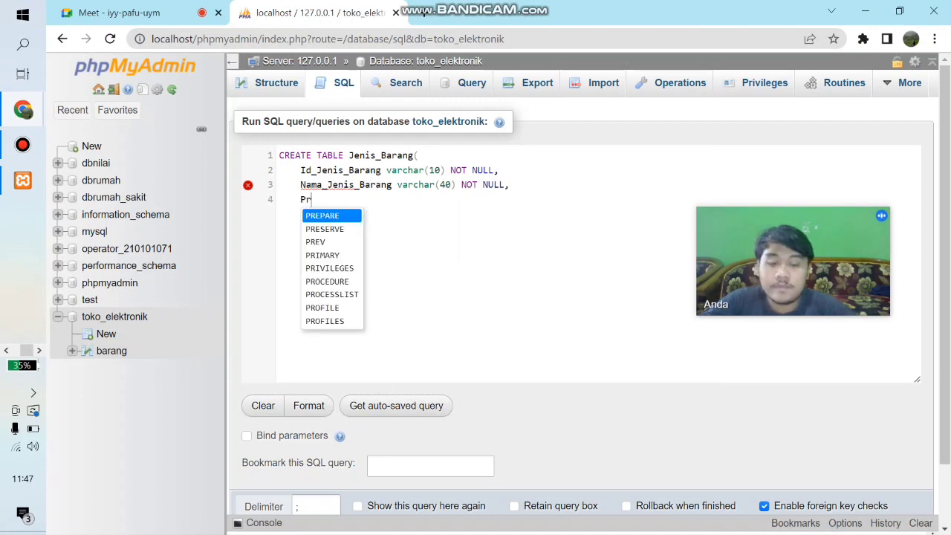
pyautogui.write(' Key')
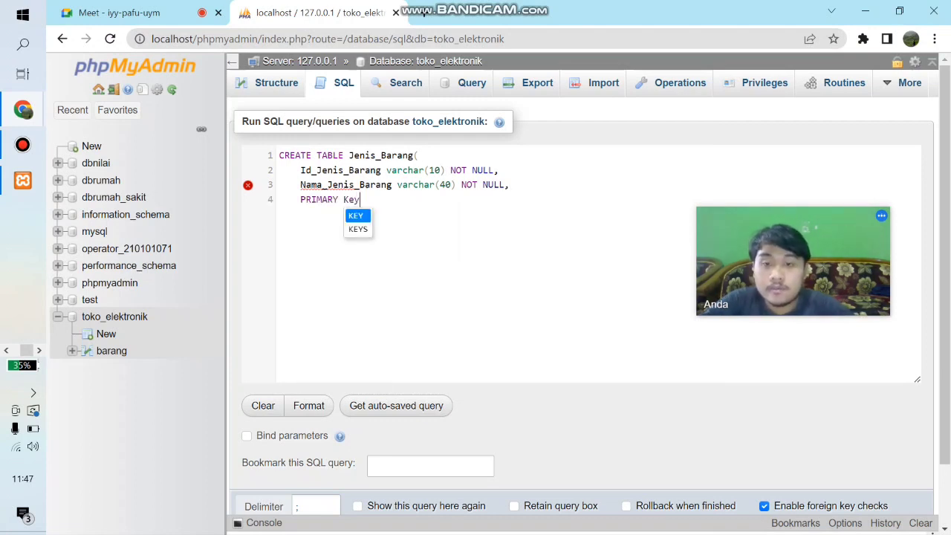
pyautogui.press('Return')
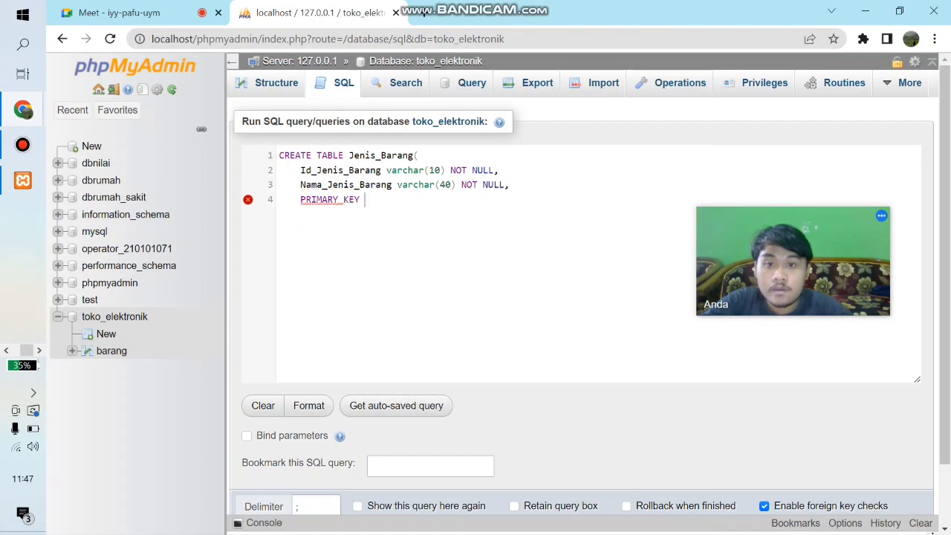
pyautogui.write('(Id_Jeni')
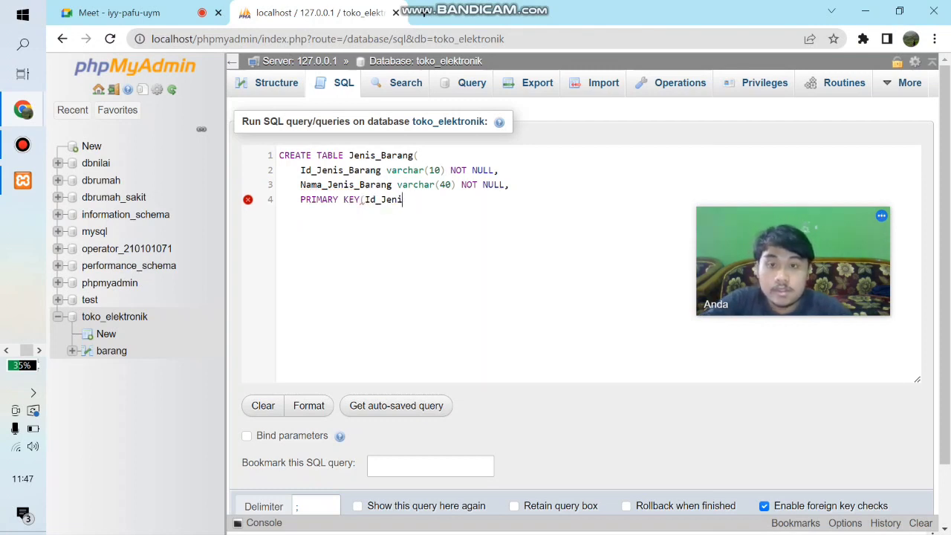
pyautogui.write('s_Bar')
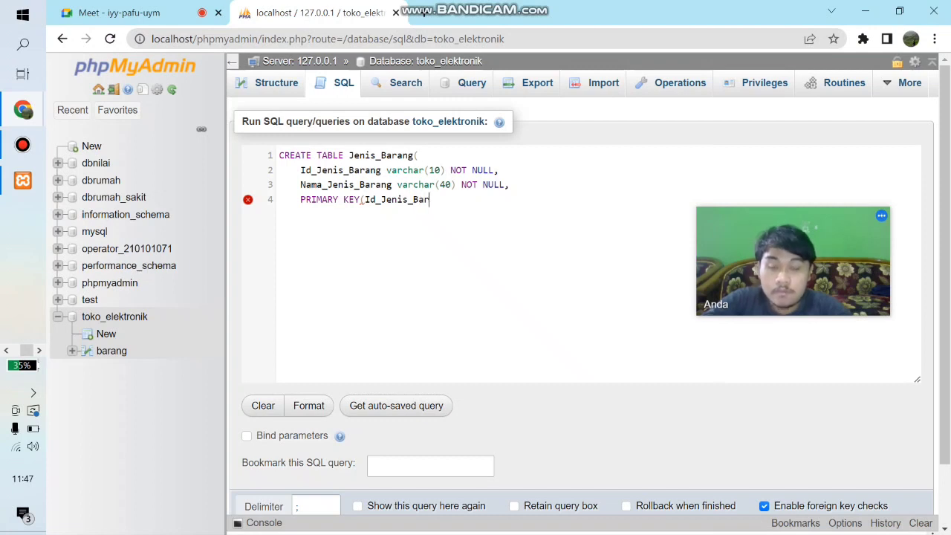
pyautogui.write('ang)')
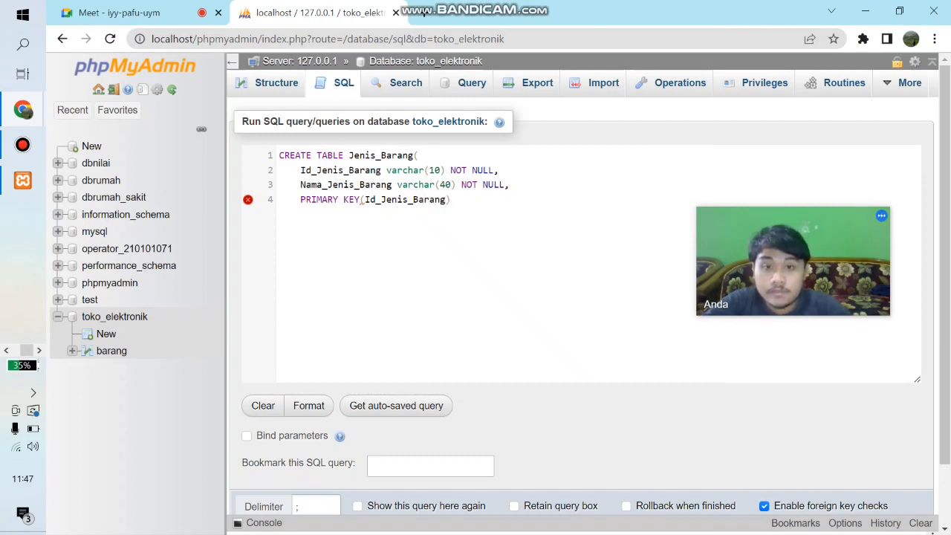
# - Close the CREATE TABLE statement with a parenthesis on its own line and run the query to create the Jenis_Barang table
pyautogui.press('Return')
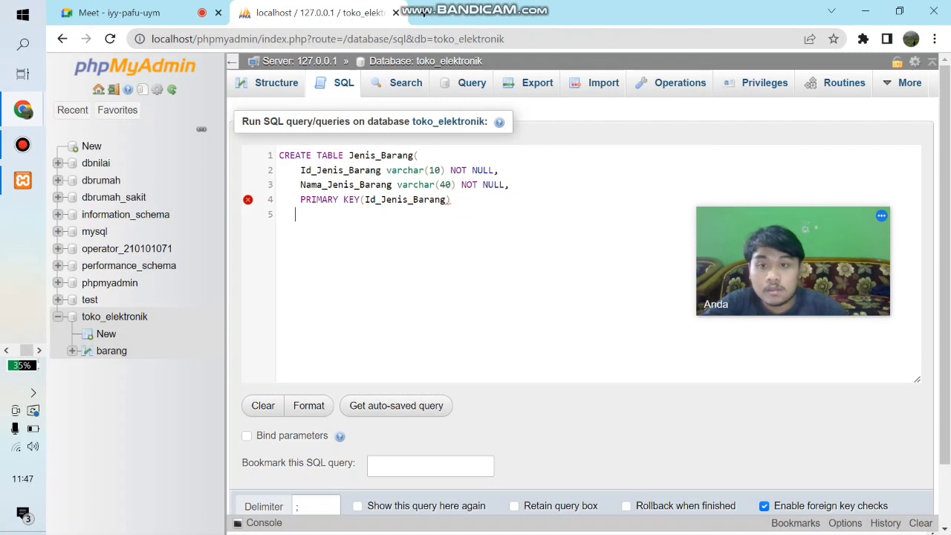
pyautogui.write(')')
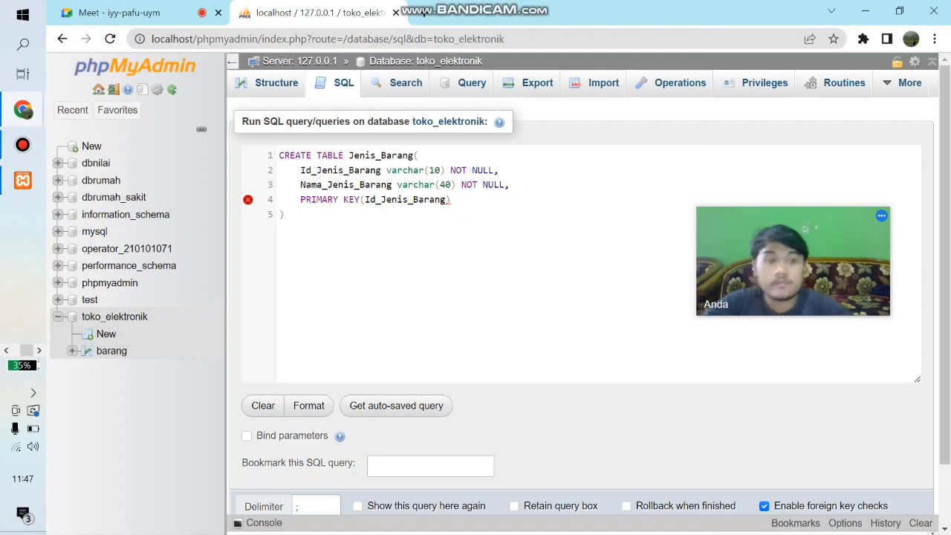
pyautogui.scroll(-1, 579, 297)
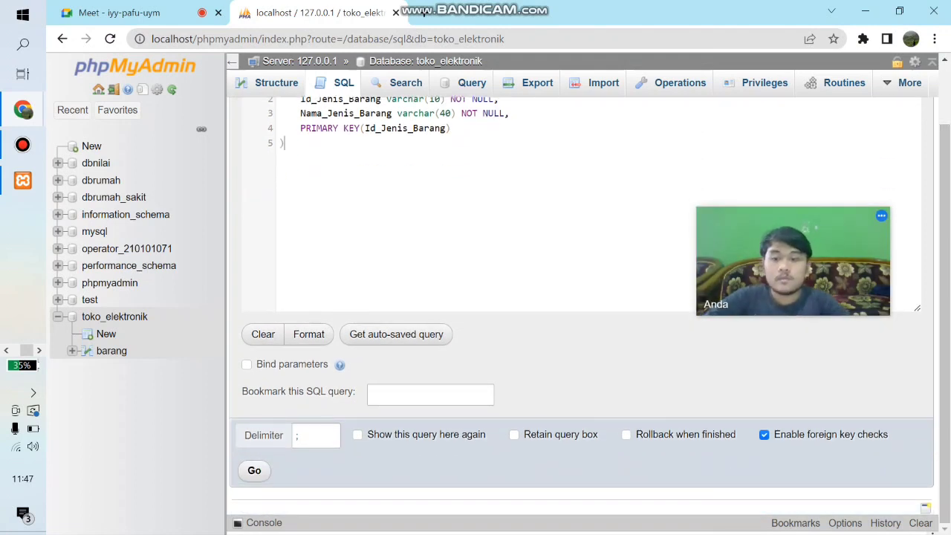
pyautogui.click(254, 470)
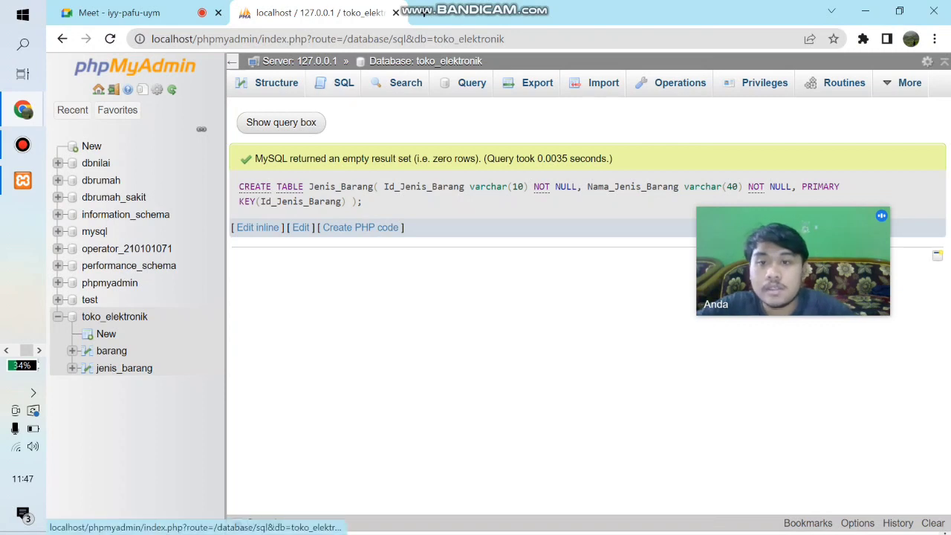
# - Open a blank SQL query on the toko_elektronik database
pyautogui.click(336, 84)
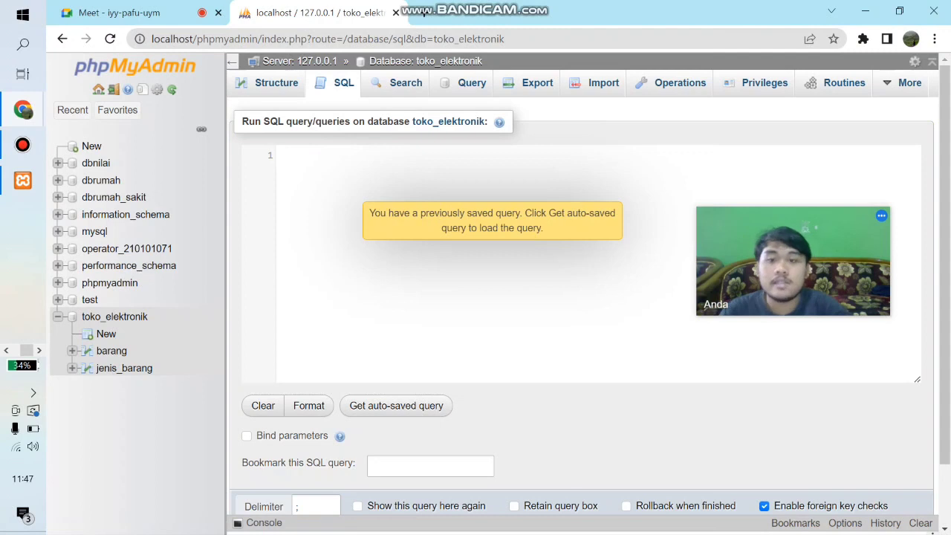
pyautogui.click(22, 145)
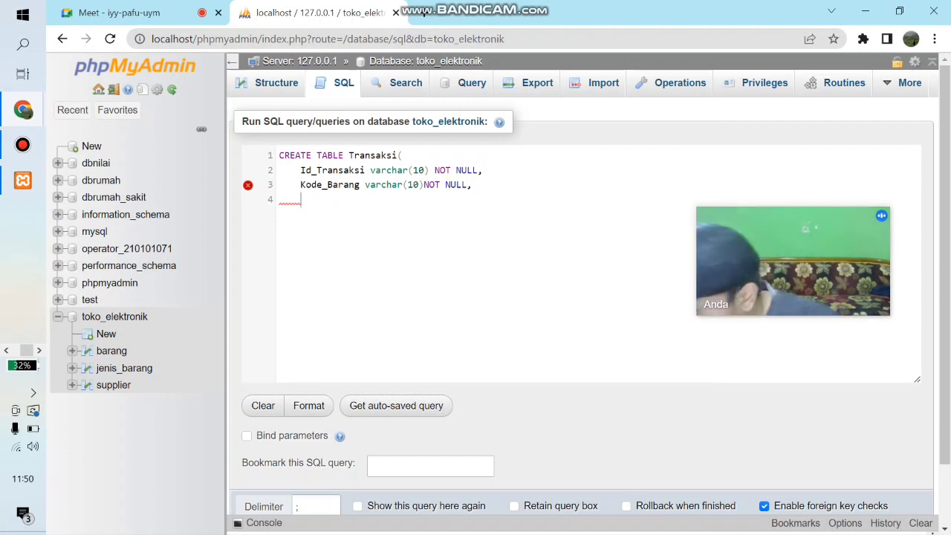
# - Add the column definition Id_Jenis_Barang varchar(10) NOT NULL, below Kode_Barang in the Transaksi table statement
pyautogui.write('Id_')
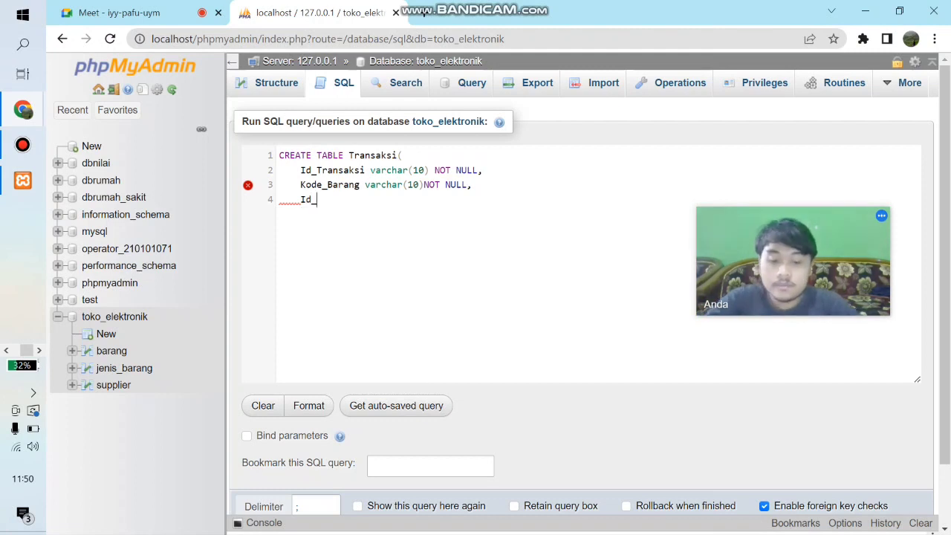
pyautogui.write('Jenis_Barang varchar(10) N')
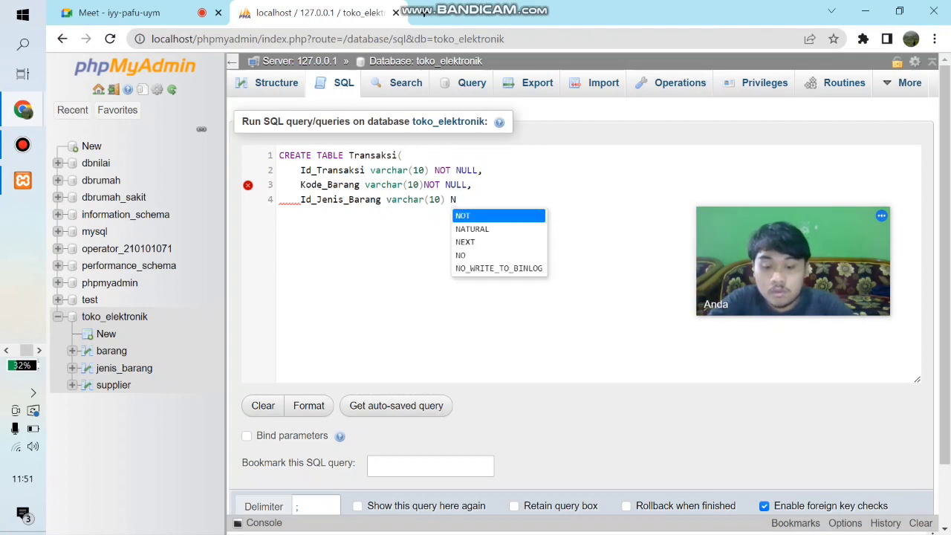
pyautogui.write('OT NULL,')
pyautogui.press('Return')
# - Add the column definition Id_Supplier varchar(10) NOT NULL, to the Transaksi table statement and start a new line
pyautogui.write('I')
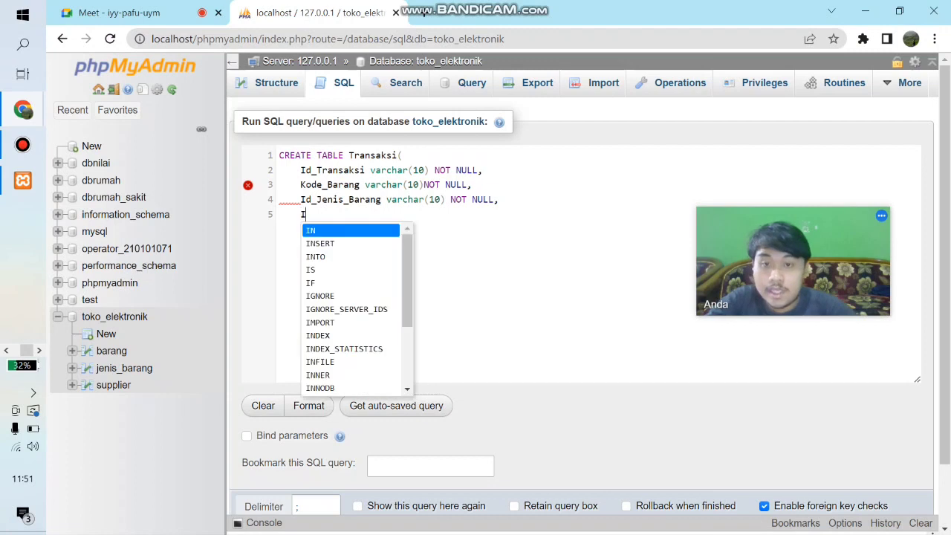
pyautogui.write('d_Supplier')
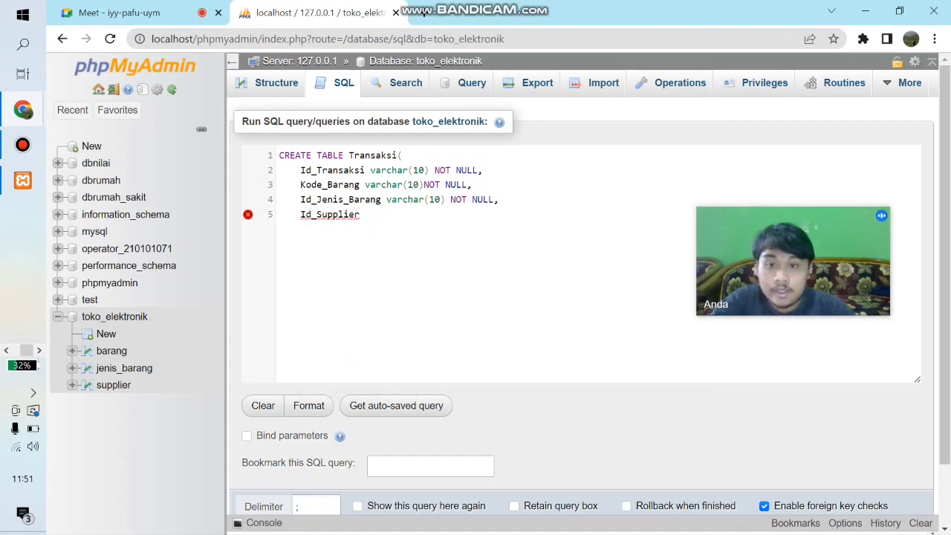
pyautogui.write(' va')
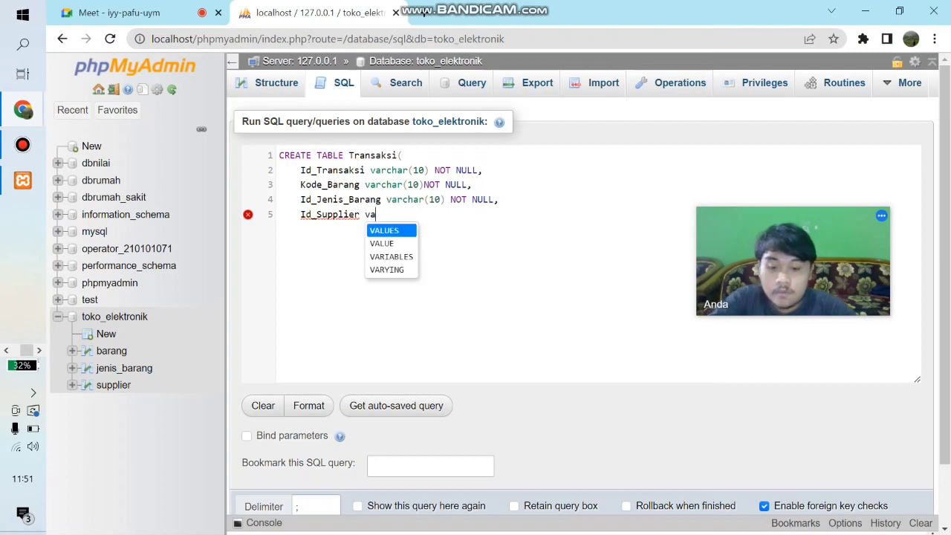
pyautogui.write('rchar(1')
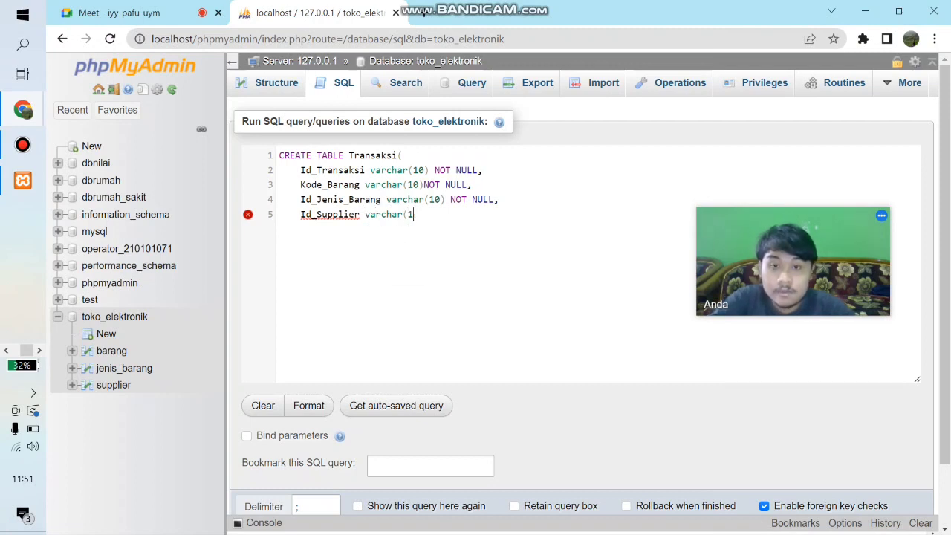
pyautogui.write('0) N')
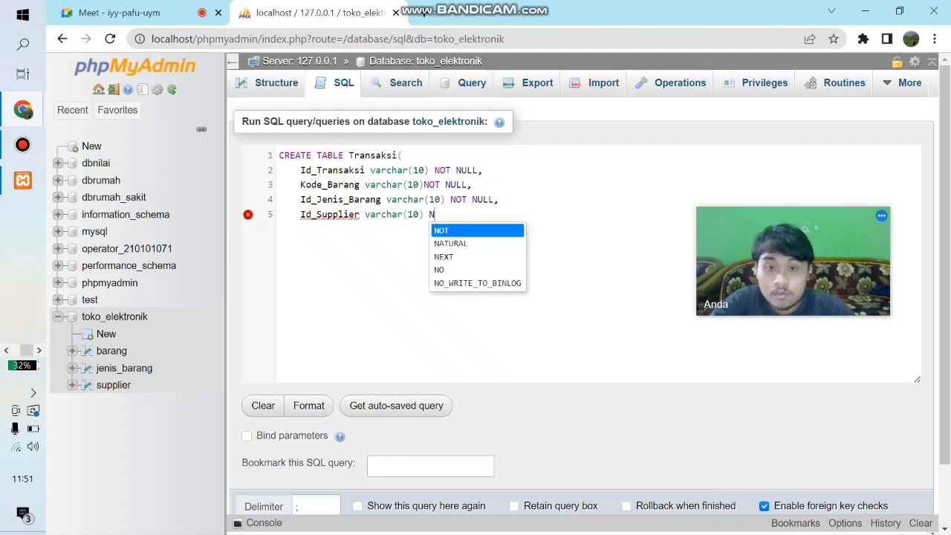
pyautogui.write('OT NULL')
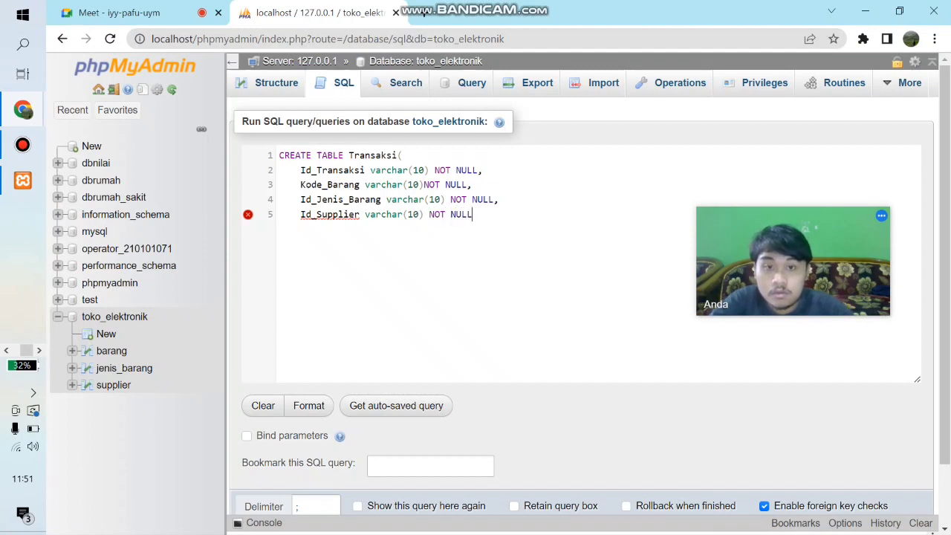
pyautogui.write(',')
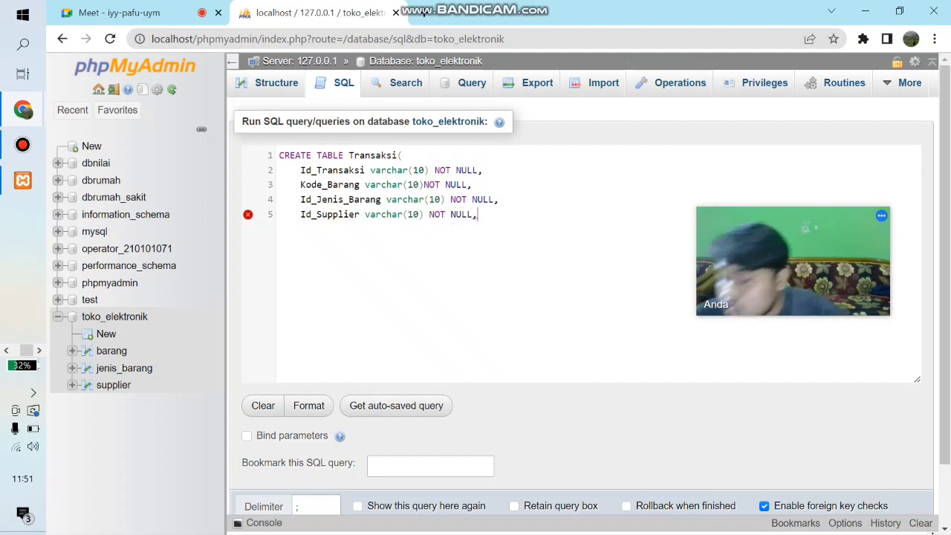
pyautogui.press('Return')
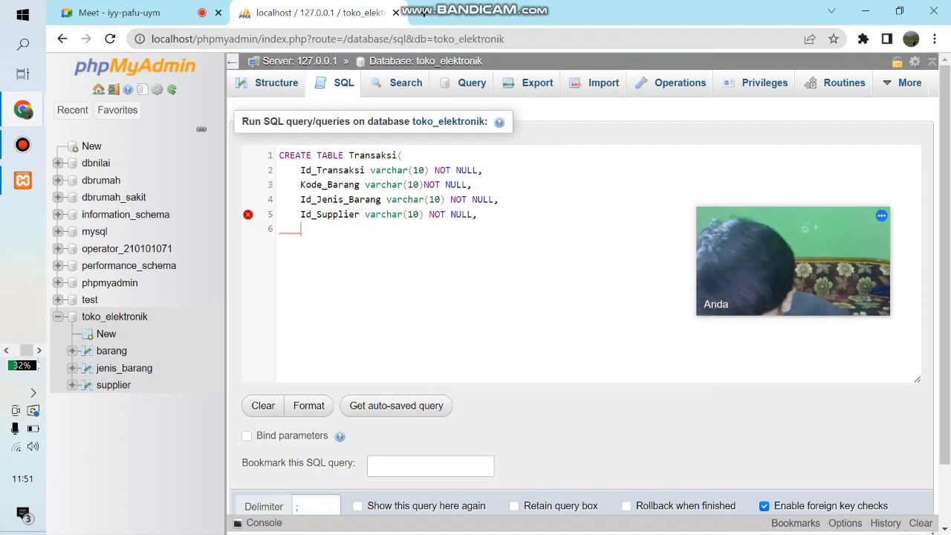
# - Add the column definition Jumlah_Beli int(5) NOT NULL, below Id_Supplier in the Transaksi table statement
pyautogui.write('Jumlah_Beli')
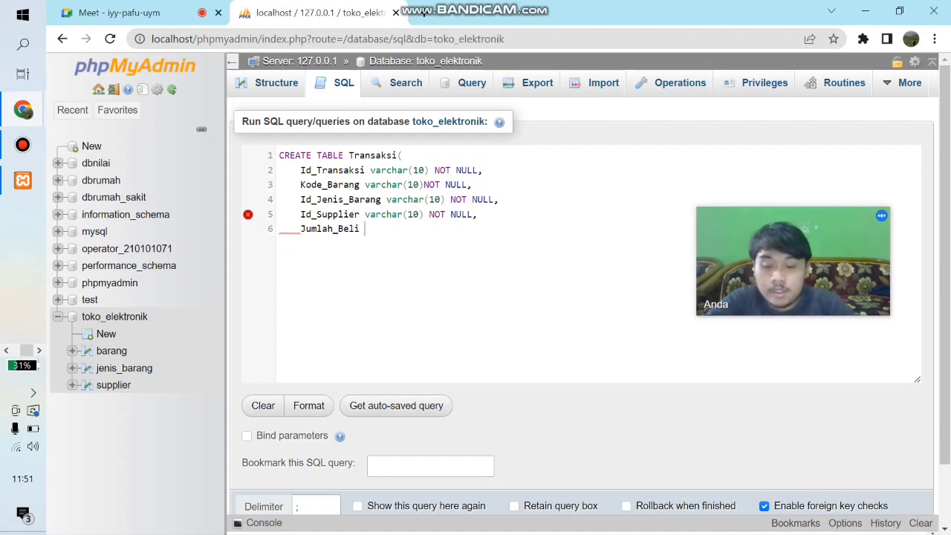
pyautogui.write(' I')
pyautogui.press('BackSpace')
pyautogui.write('int')
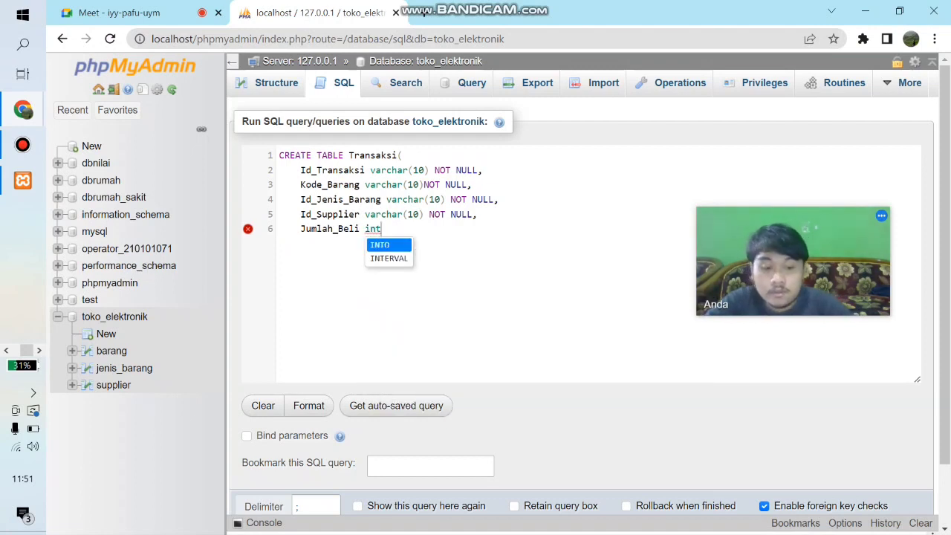
pyautogui.write('(5')
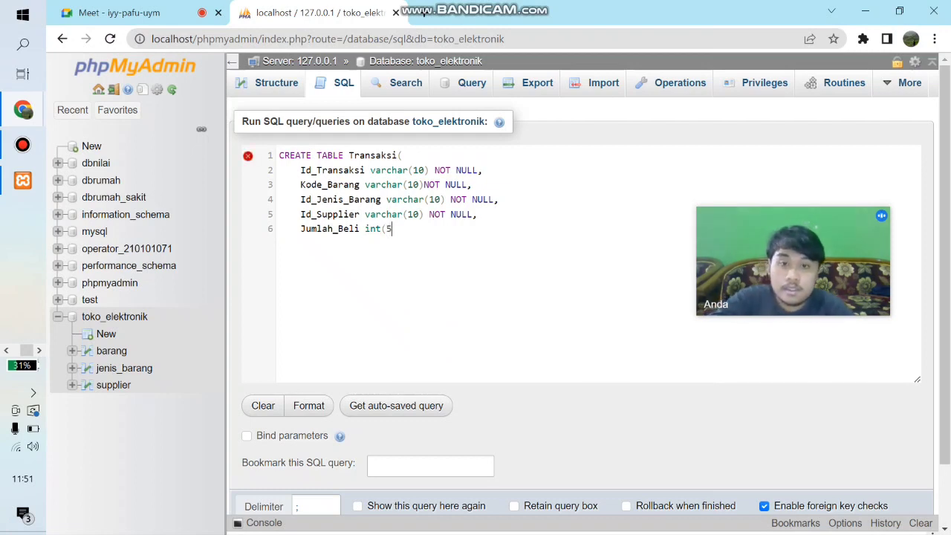
pyautogui.write(') N')
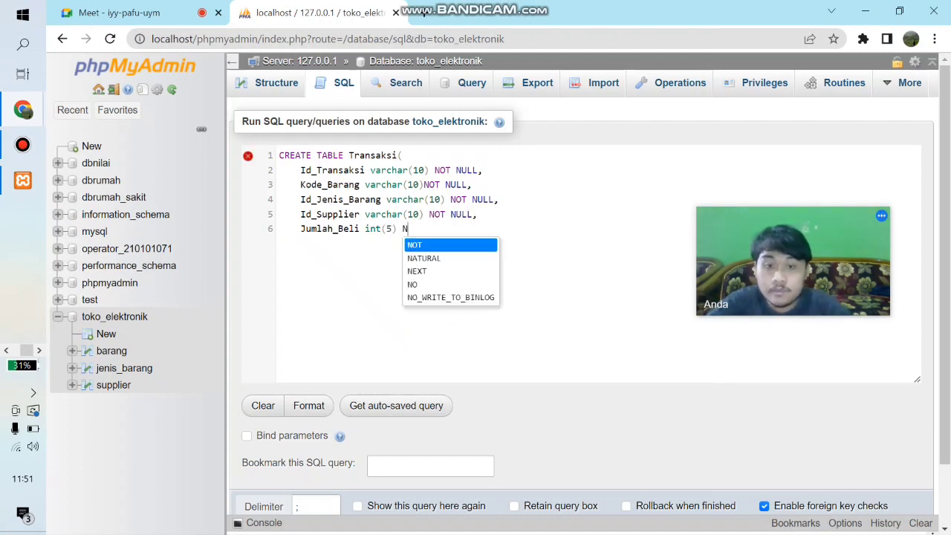
pyautogui.write('OT NULL,')
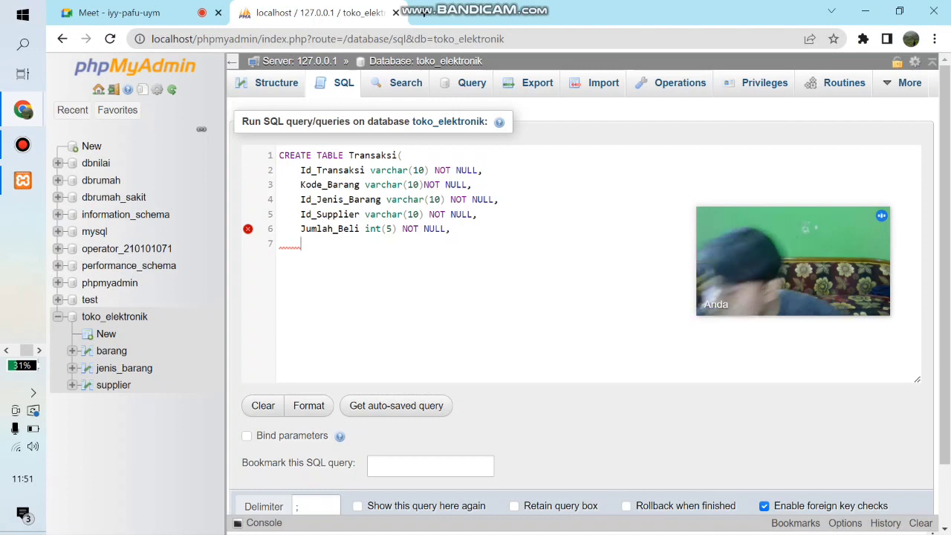
# - Add the column definition Harga int(15)NOT NULL, below Jumlah_Beli in the Transaksi table statement
pyautogui.write('Harga')
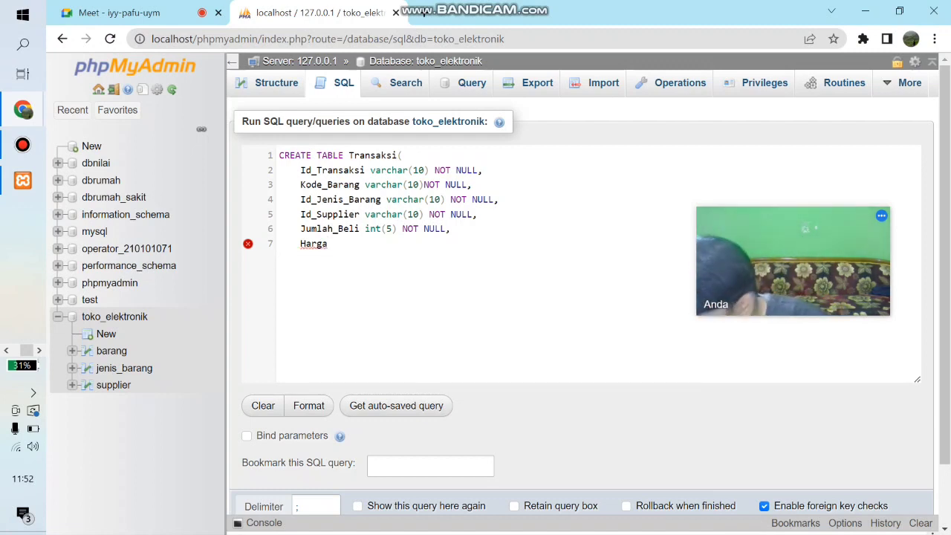
pyautogui.write('(')
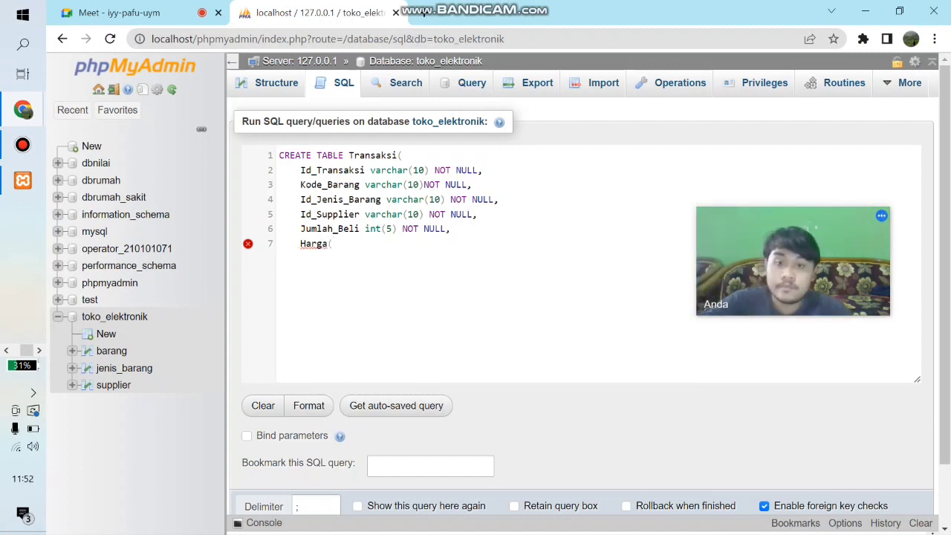
pyautogui.press('BackSpace')
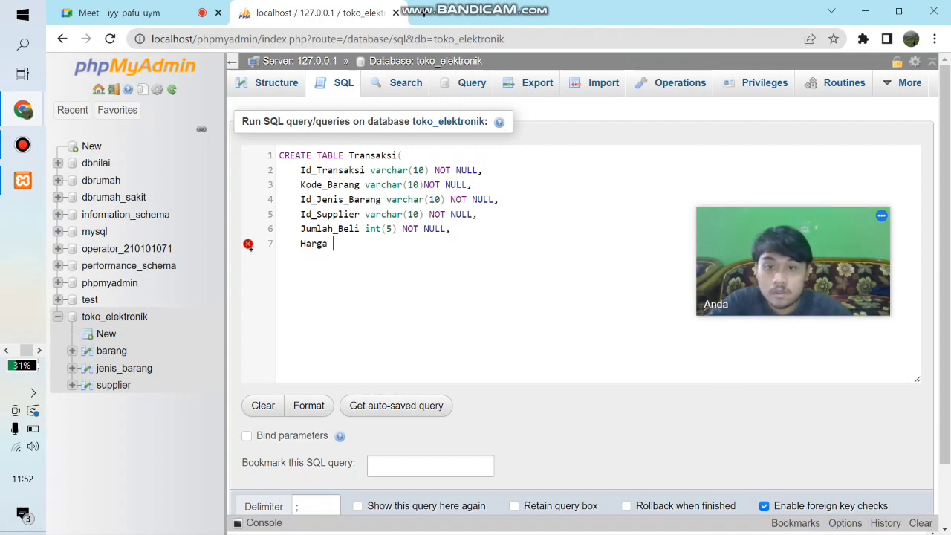
pyautogui.write('int(')
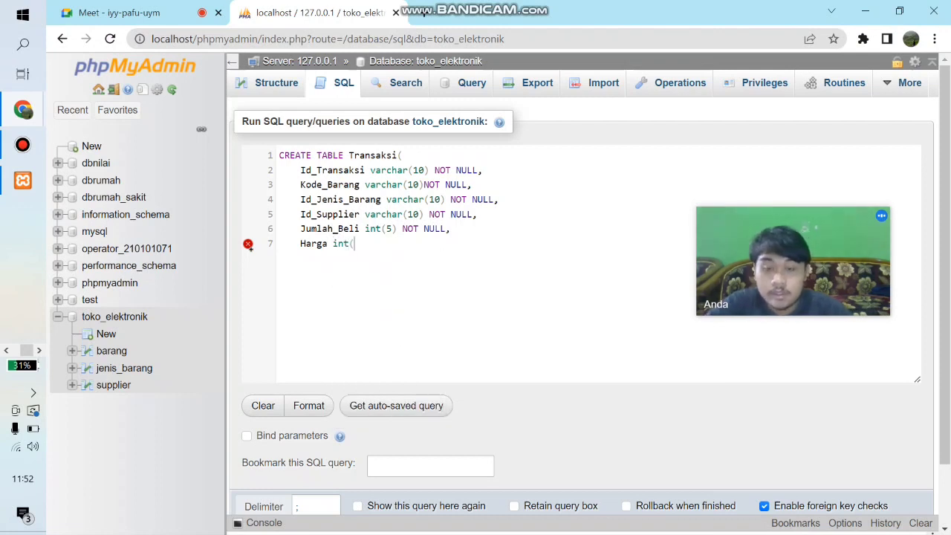
pyautogui.write('15)NOT')
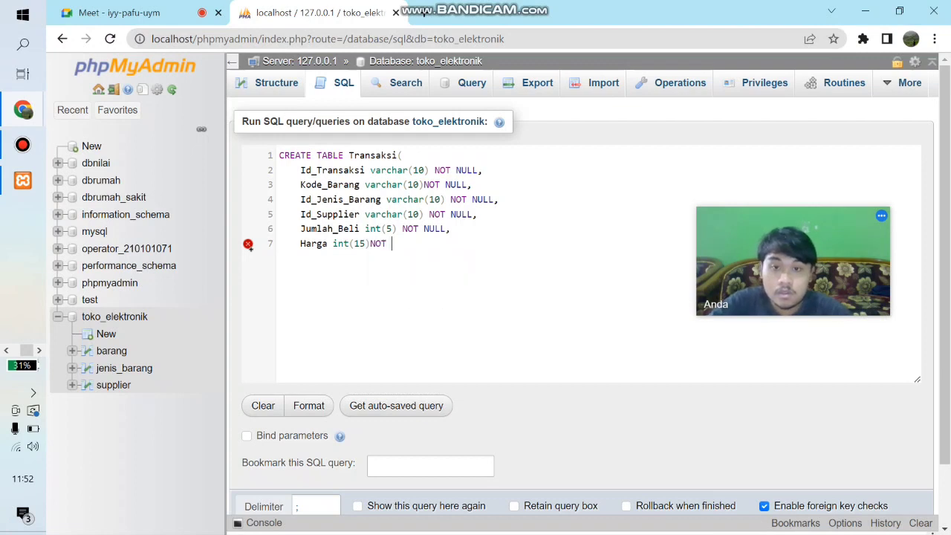
pyautogui.write(' NULL,')
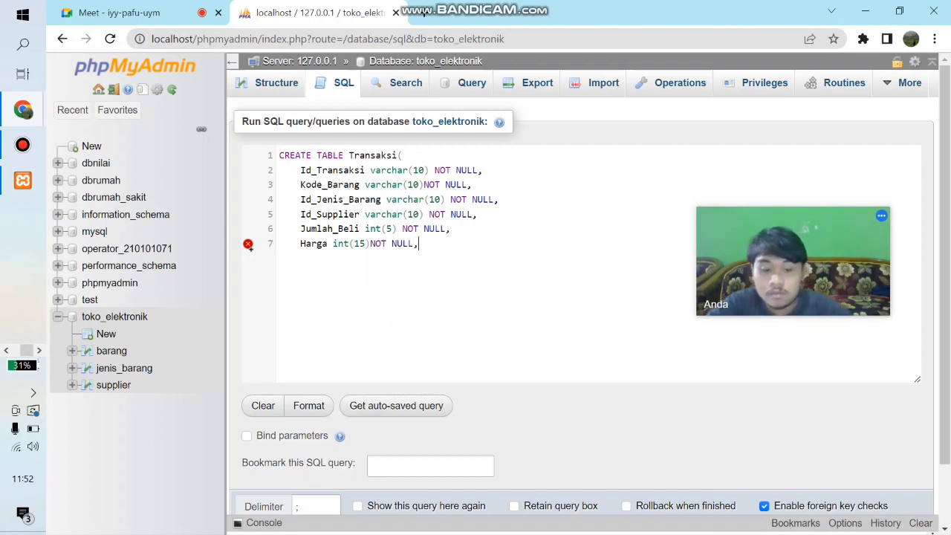
pyautogui.press('Return')
# - Add the column definition Total int(20) NOT NULL, below Harga in the Transaksi table statement
pyautogui.write('T')
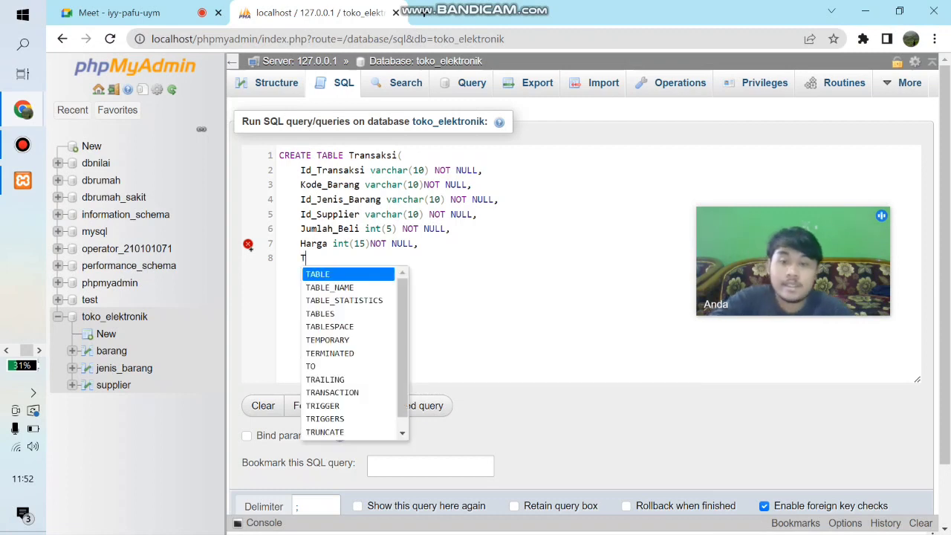
pyautogui.write('otal')
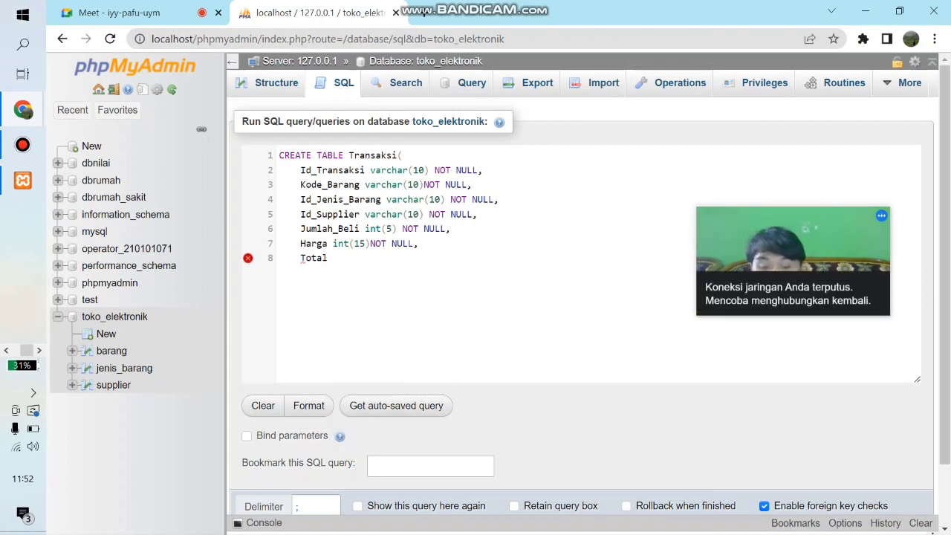
pyautogui.write(' int(20)')
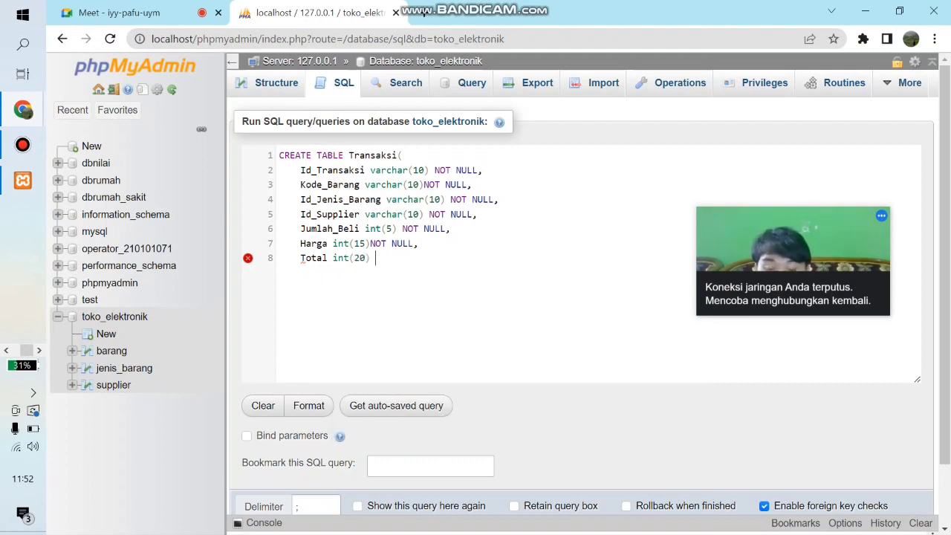
pyautogui.write(' NOT NULL')
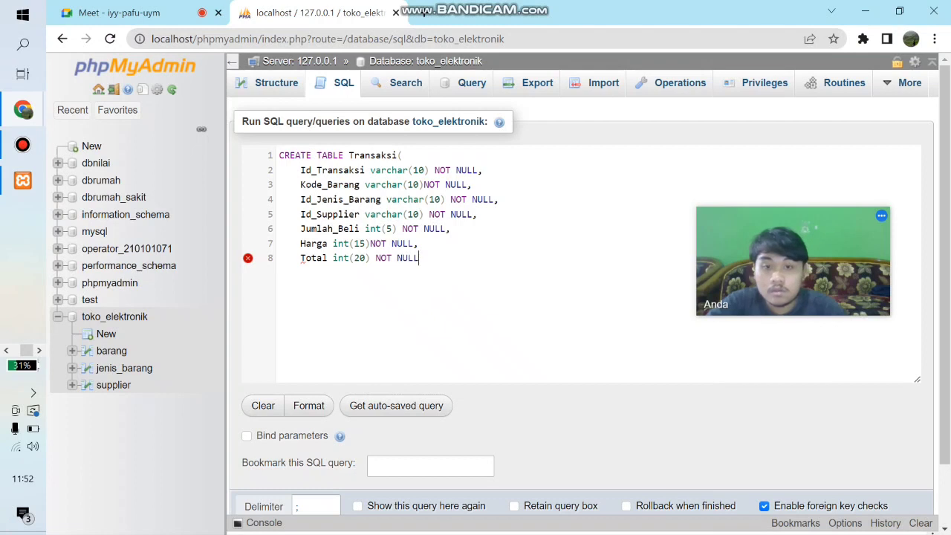
pyautogui.write(',')
pyautogui.press('Return')
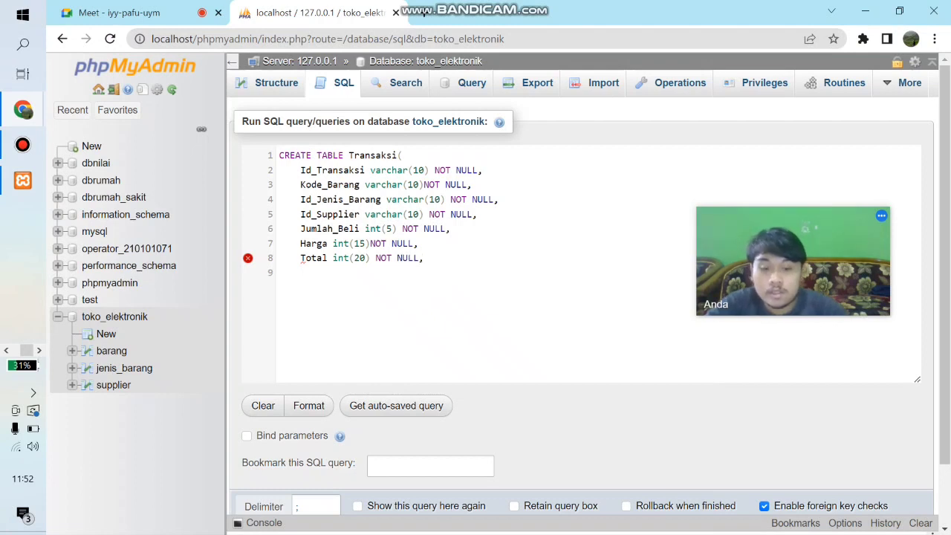
# - Add the clause PRIMARY KEY (Id_Transaksi) below the Total column in the Transaksi table statement
pyautogui.write('PRIMARY')
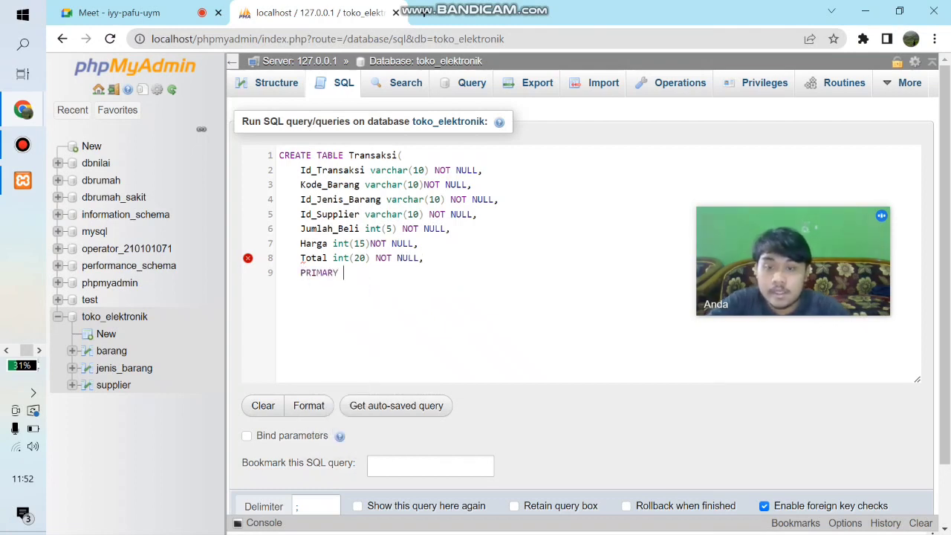
pyautogui.write(' KEY ')
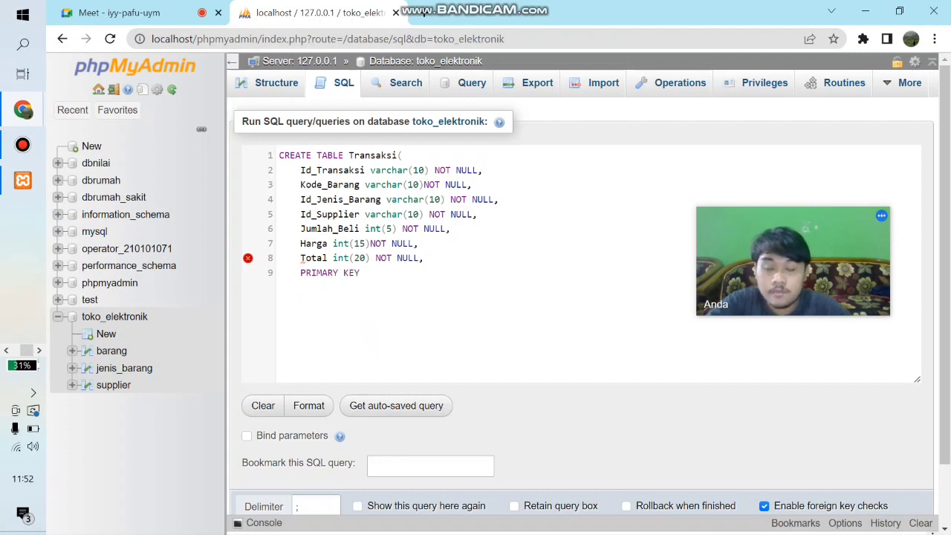
pyautogui.write('(Id_T')
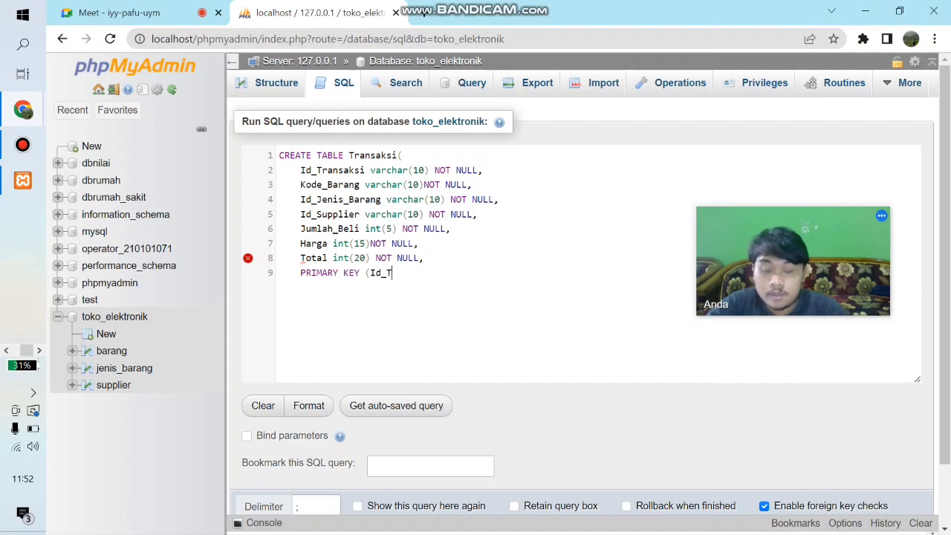
pyautogui.write('ransaksi')
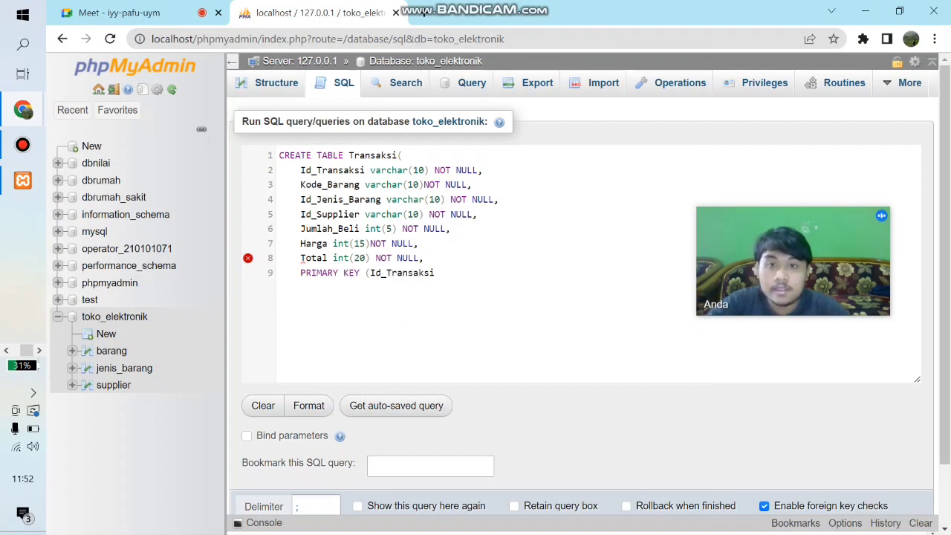
pyautogui.write(')')
pyautogui.press('Return')
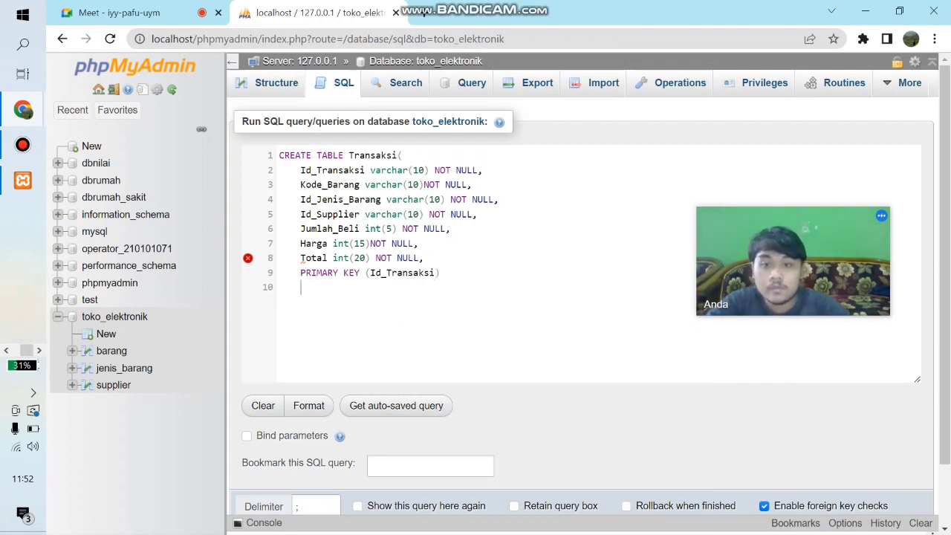
# - Close the Transaksi CREATE TABLE statement with a parenthesis and run the query
pyautogui.write(')')
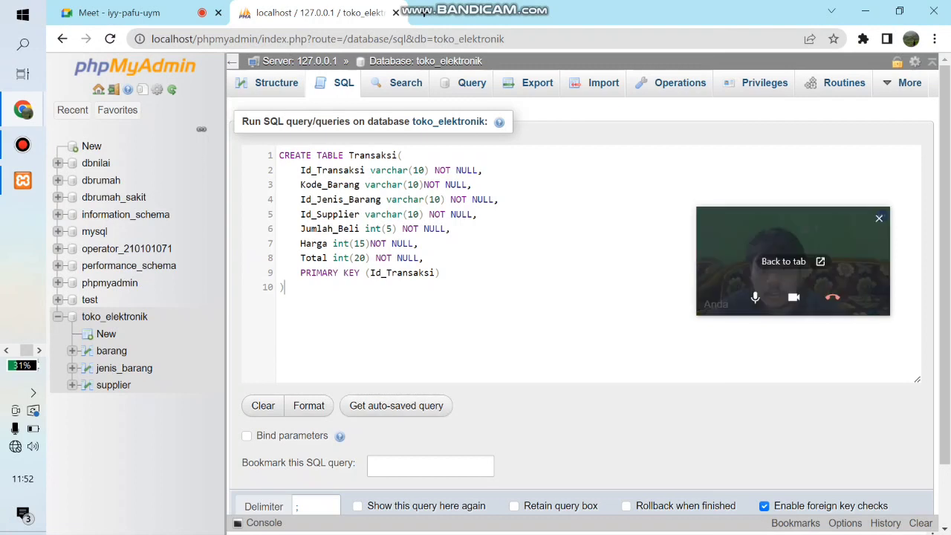
pyautogui.moveTo(944, 242); pyautogui.dragTo(944, 303)
pyautogui.click(254, 470)
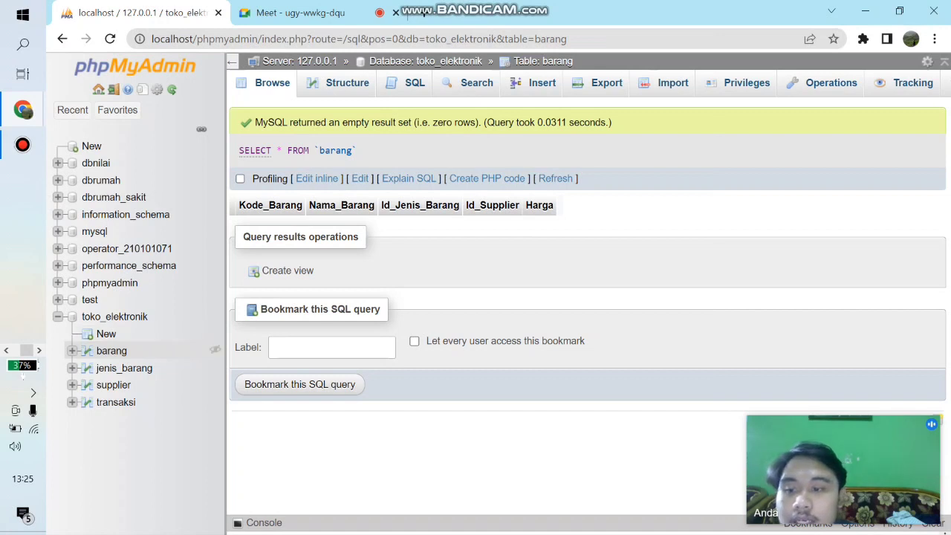
# - Open the row insertion form of the barang table and set it to continue insertion with 4 rows
pyautogui.click(111, 350)
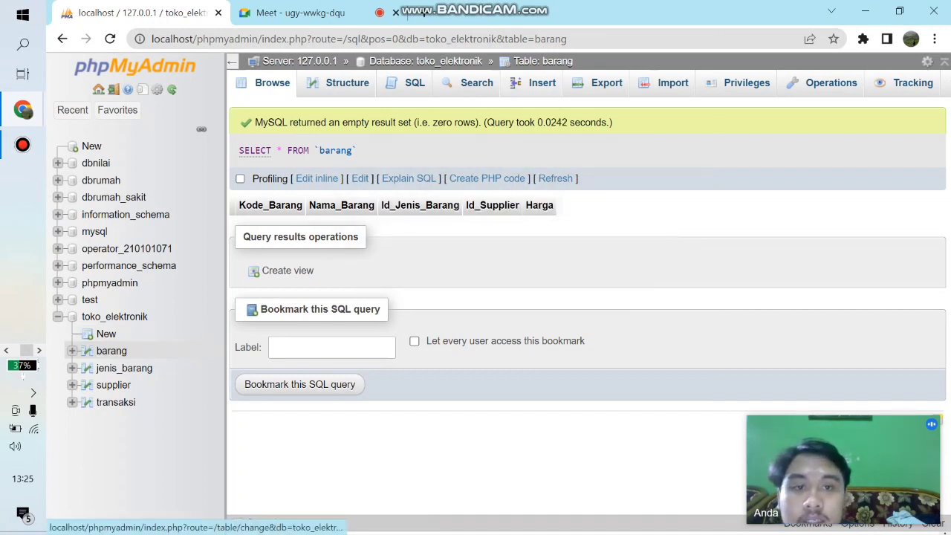
pyautogui.click(542, 83)
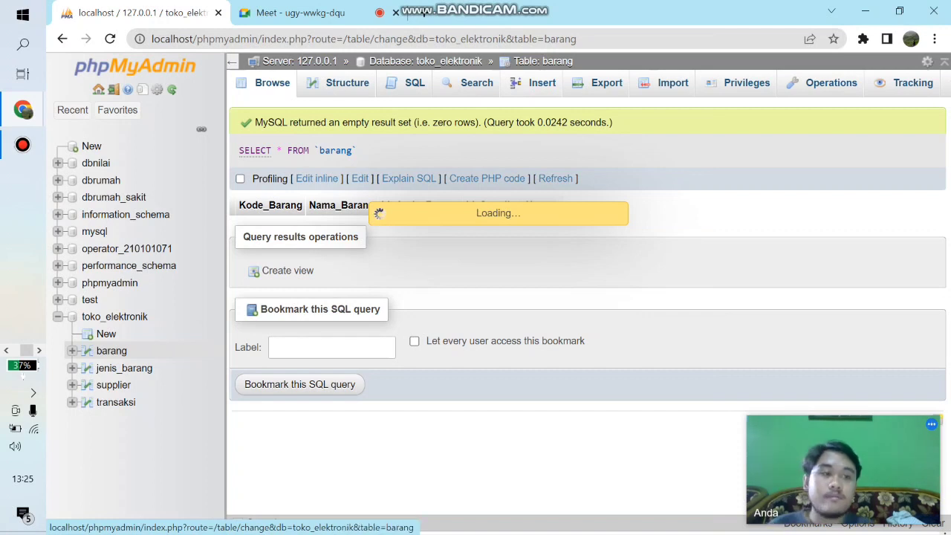
pyautogui.scroll(-5, 580, 297)
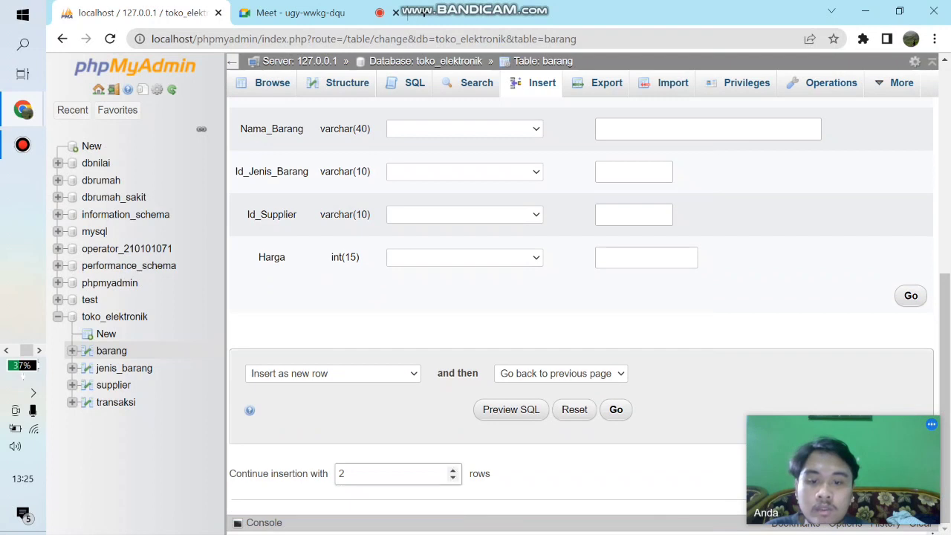
pyautogui.press('BackSpace')
pyautogui.write('4')
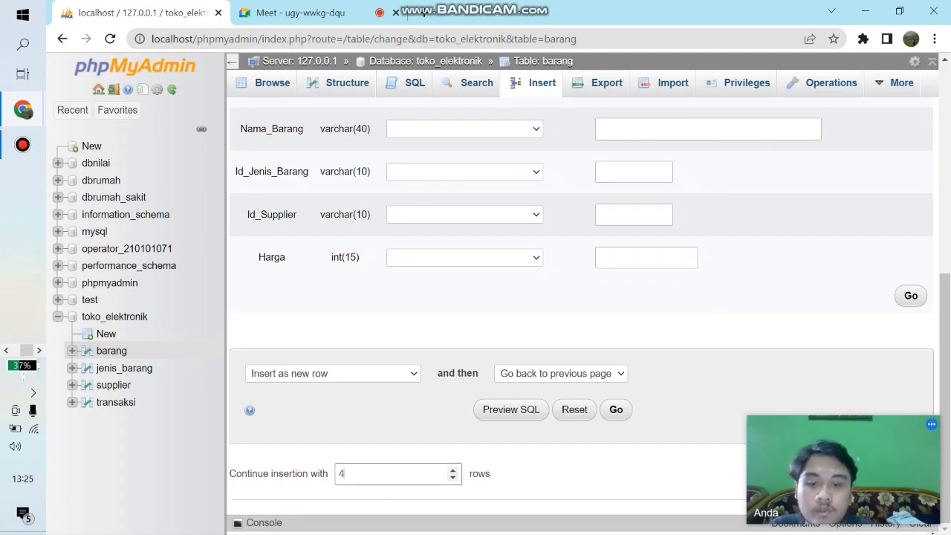
pyautogui.press('Return')
# - Enter KB1 as the Kode_Barang of the first new barang row
pyautogui.moveTo(945, 257); pyautogui.dragTo(944, 135)
pyautogui.click(634, 156)
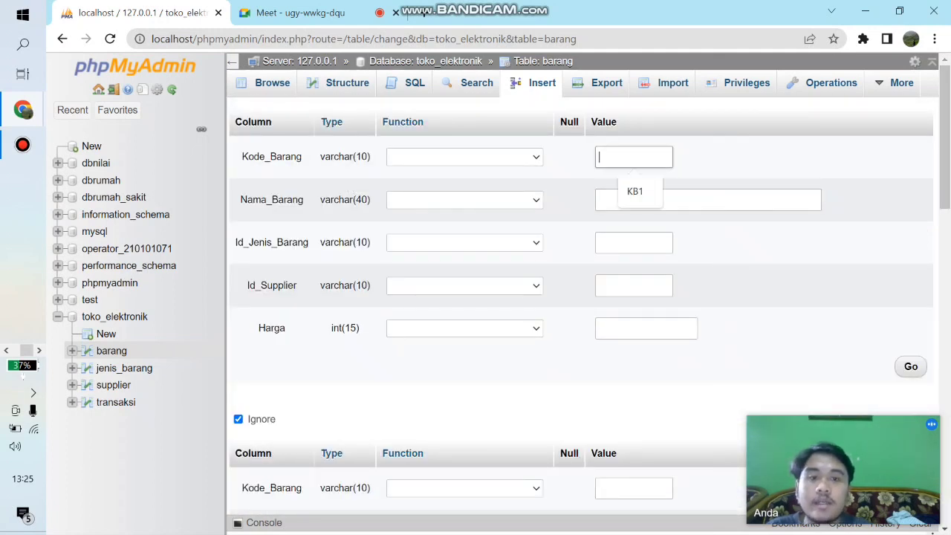
pyautogui.write('KB1')
pyautogui.press('Tab')
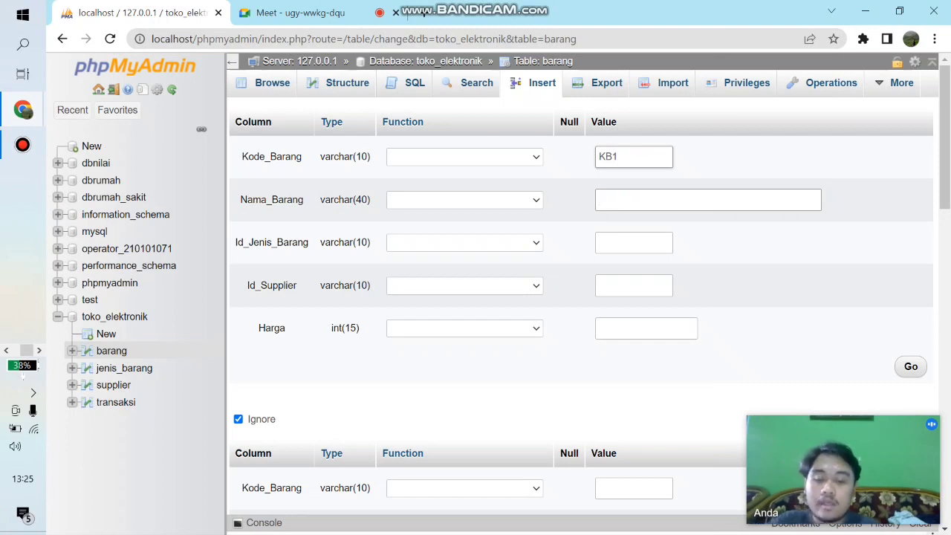
# - Enter Xiaomi Redmi Note 8 as the Nama_Barang of the first barang row
pyautogui.write('Xioa')
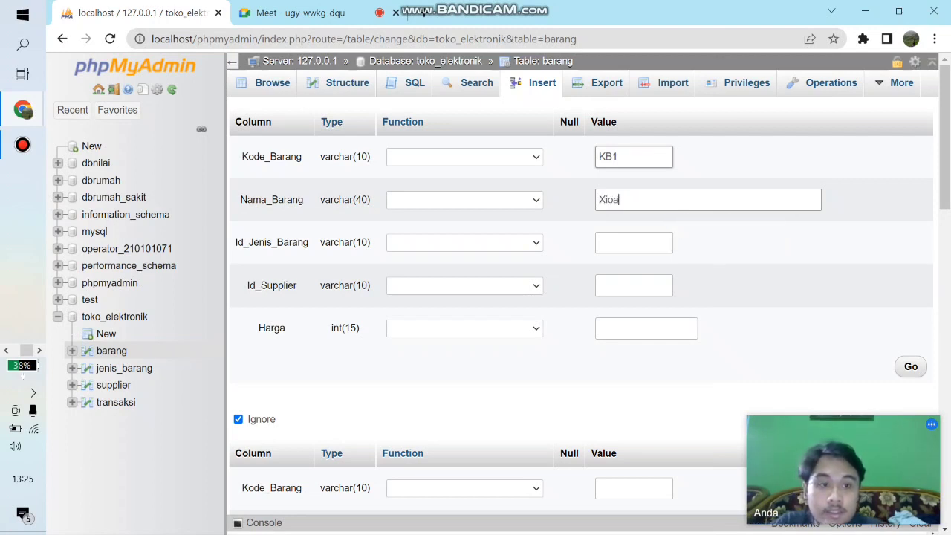
pyautogui.press('BackSpace')
pyautogui.press('BackSpace')
pyautogui.write('aom')
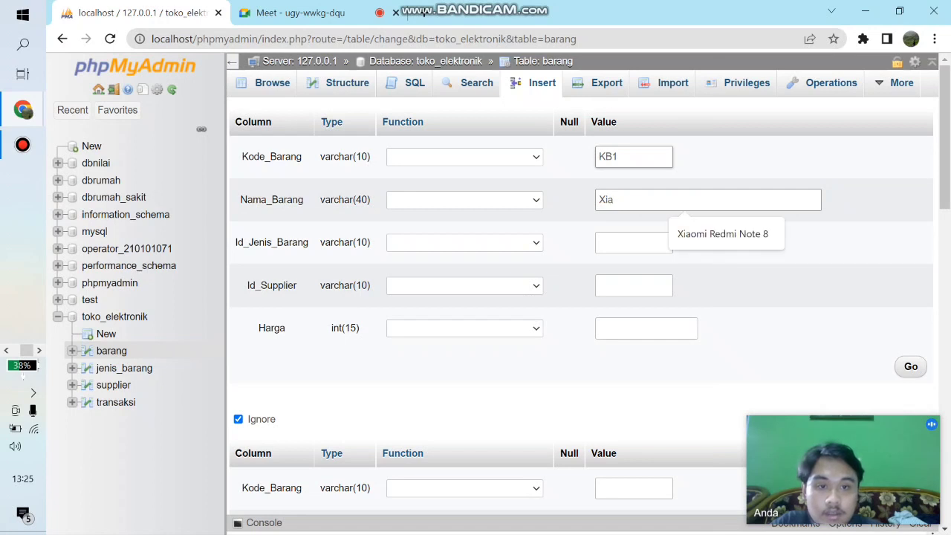
pyautogui.write('i Re')
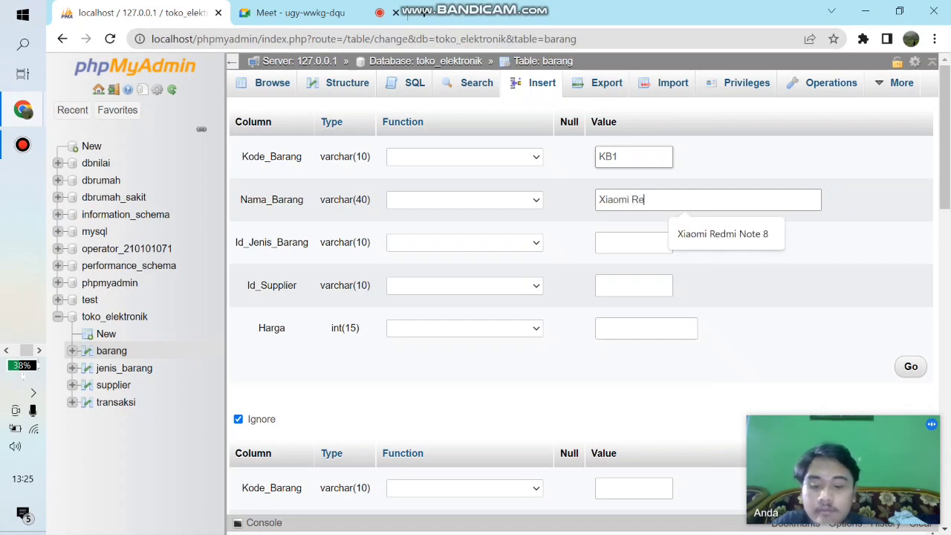
pyautogui.write('dmi Note 8')
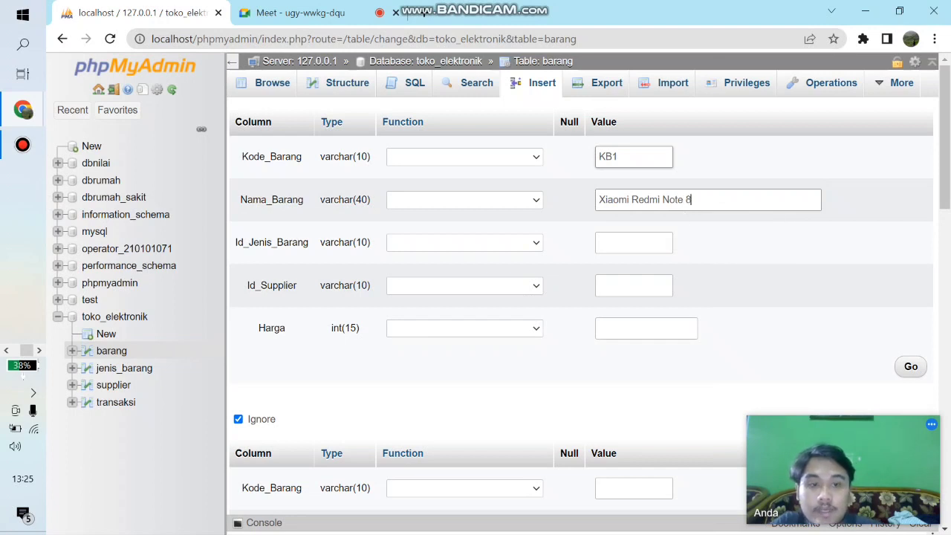
pyautogui.press('Tab')
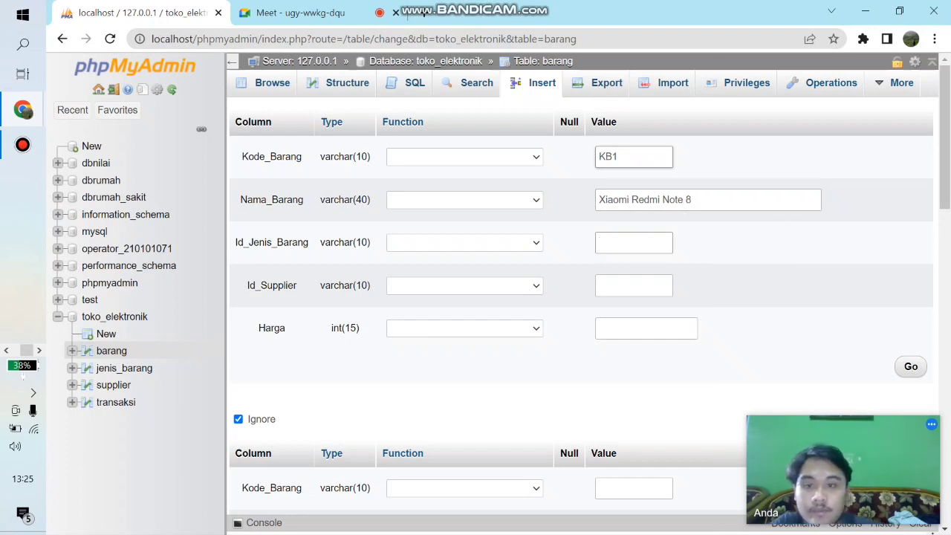
# - Complete the first barang row with Id_Jenis_Barang JB1, Id_Supplier IS1 and Harga 2400000
pyautogui.write('JB1')
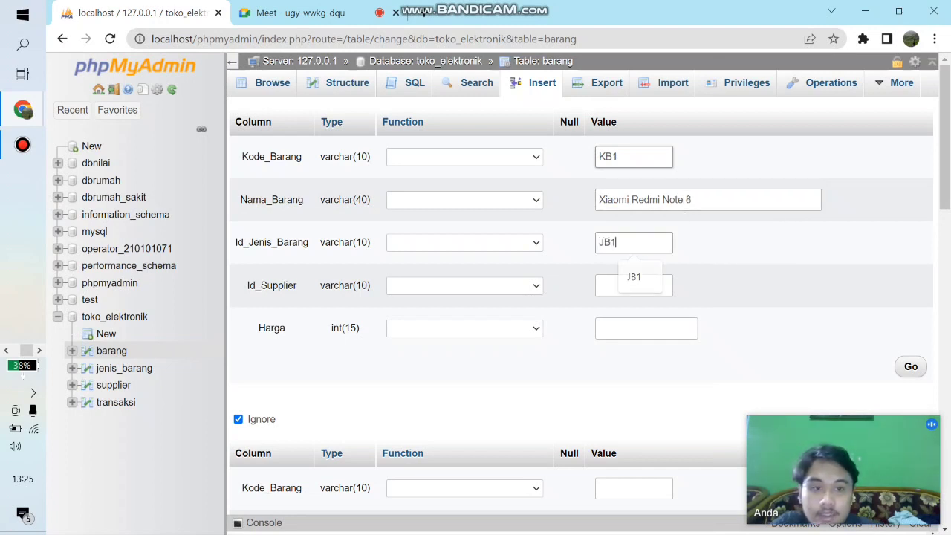
pyautogui.press('Tab')
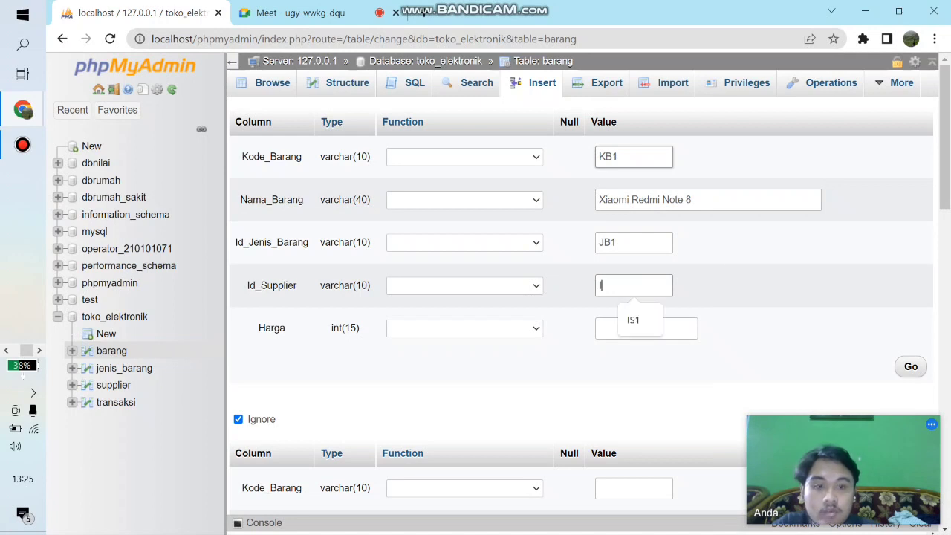
pyautogui.write('IS1')
pyautogui.press('Tab')
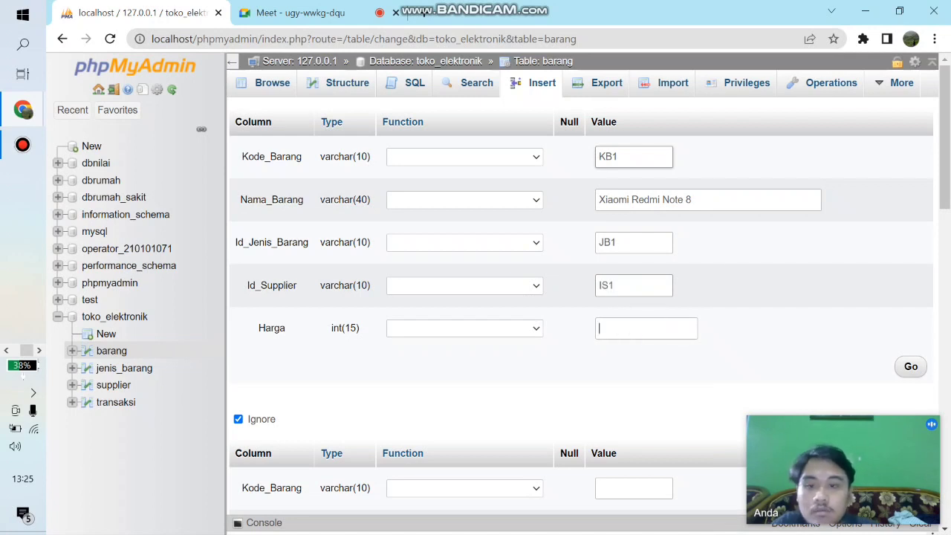
pyautogui.write('24')
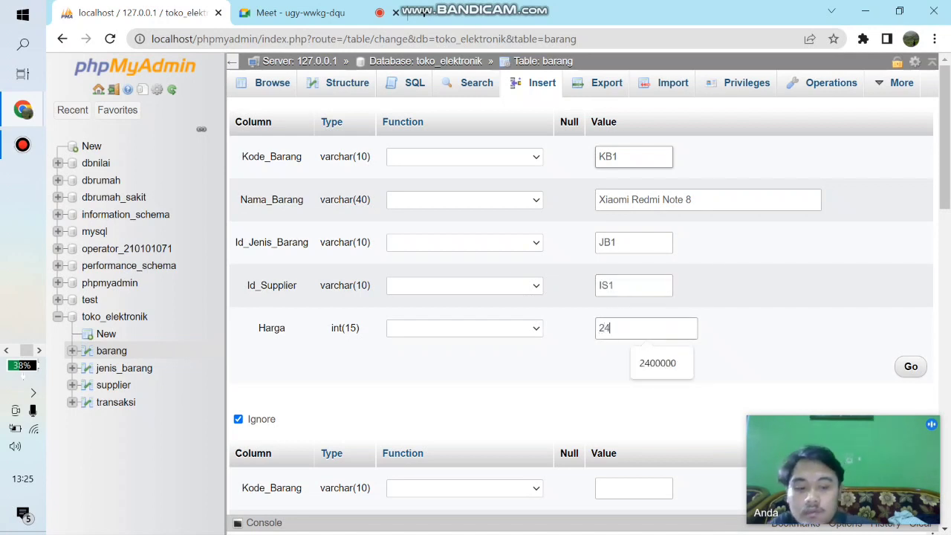
pyautogui.write('00000')
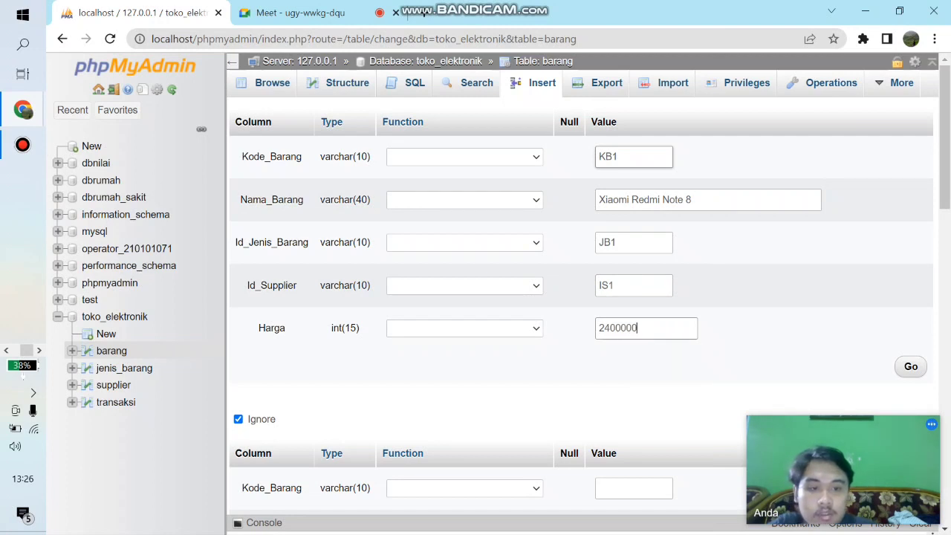
# - Enter KB2 as the Kode_Barang of the second barang row
pyautogui.scroll(-3, 633, 297)
pyautogui.click(634, 296)
pyautogui.write('KB2')
pyautogui.press('Tab')
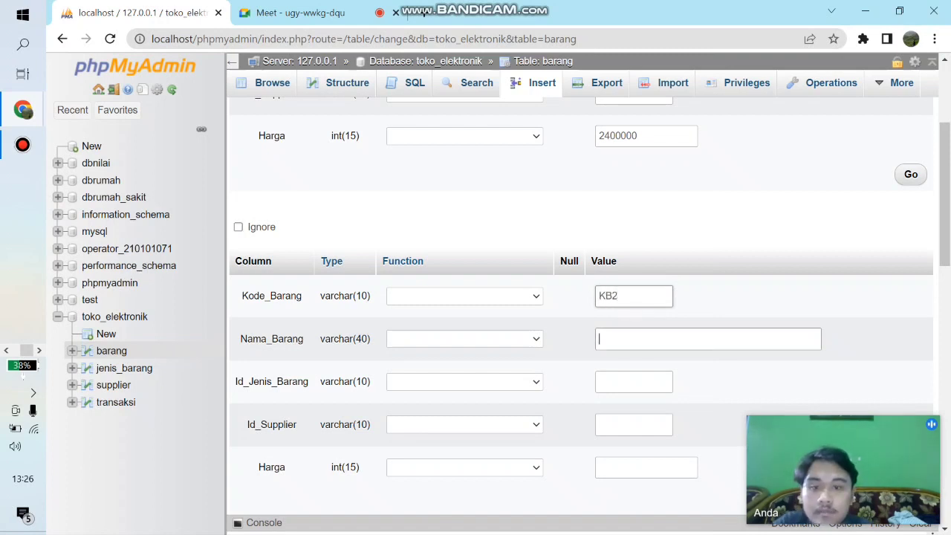
# - Enter Pocophone F3 as the Nama_Barang of the second barang row
pyautogui.write('Poco')
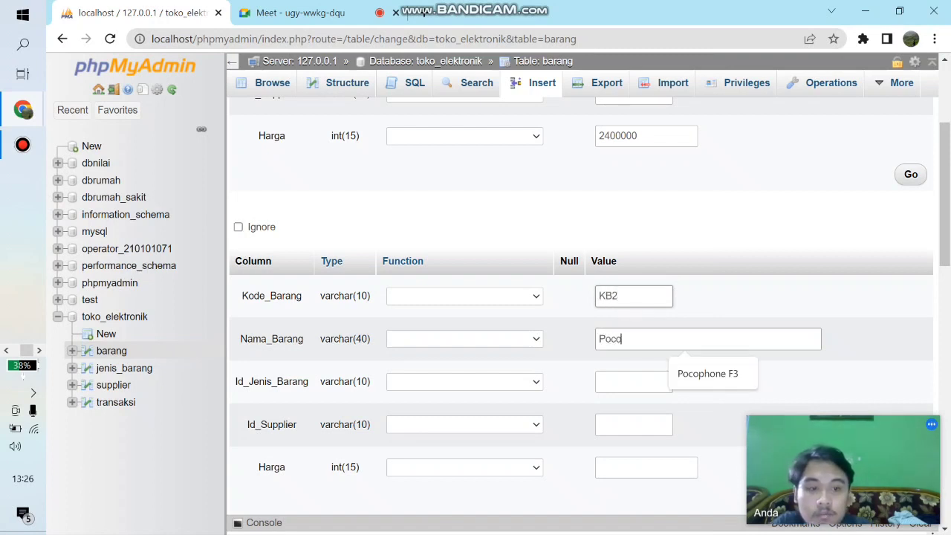
pyautogui.write('phone F#')
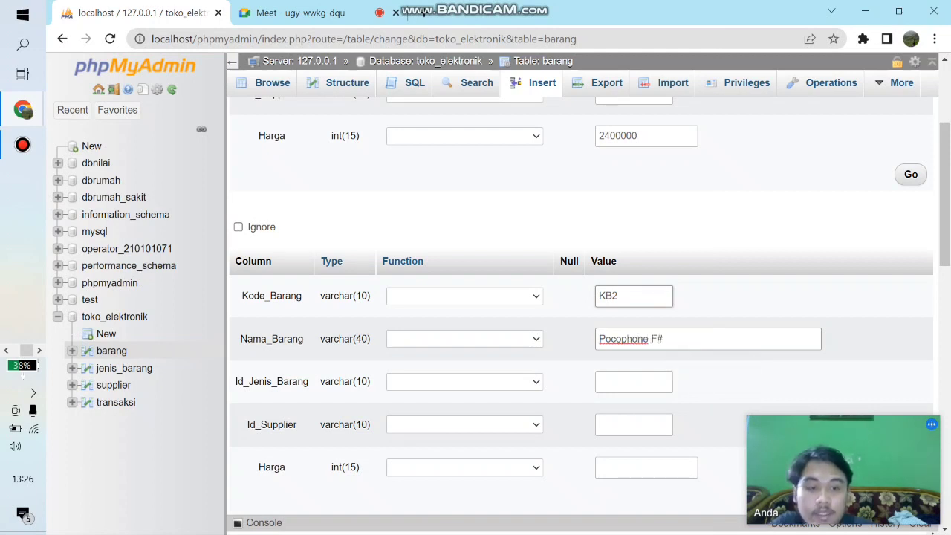
pyautogui.press('BackSpace')
pyautogui.write('3')
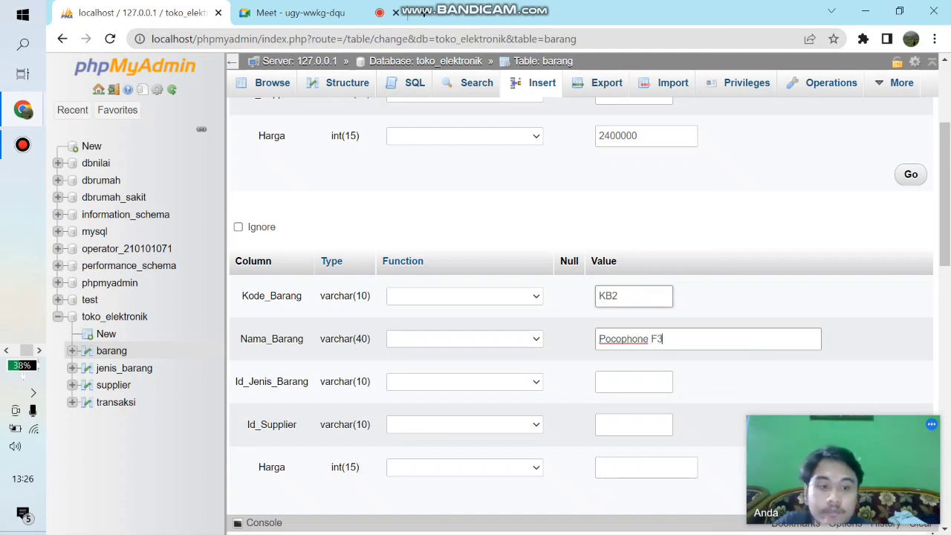
pyautogui.press('Tab')
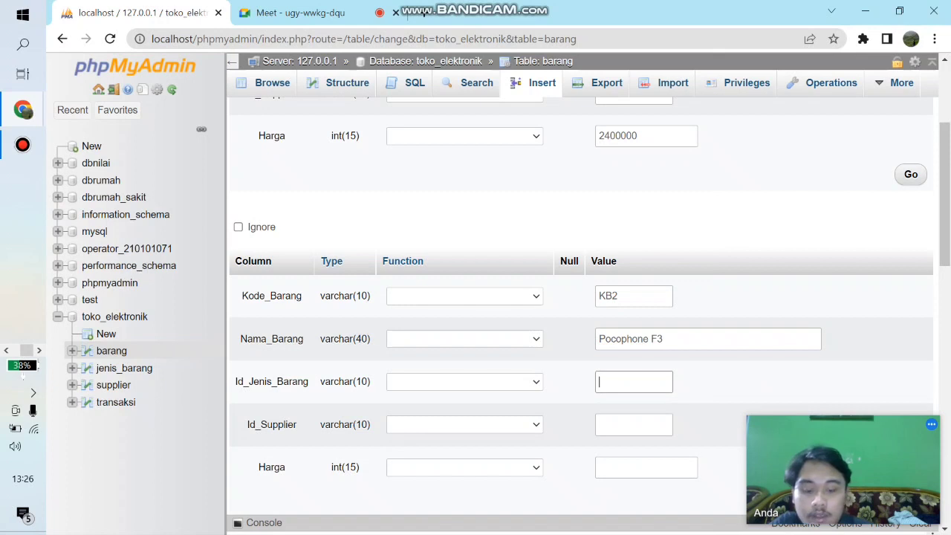
# - Complete the second barang row with Id_Jenis_Barang JB2, Id_Supplier IS2 and Harga 3000000
pyautogui.write('JB2')
pyautogui.press('Tab')
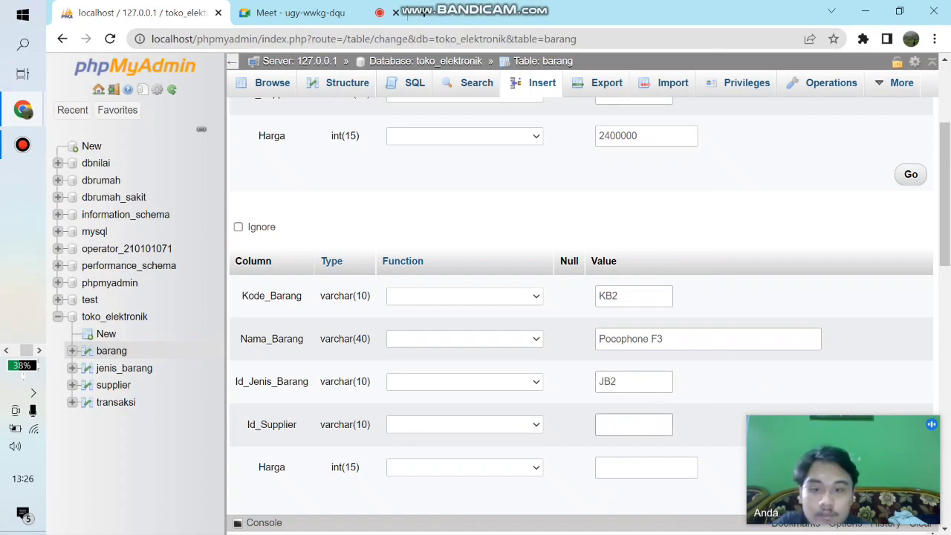
pyautogui.write('IS2')
pyautogui.press('Tab')
pyautogui.write('3')
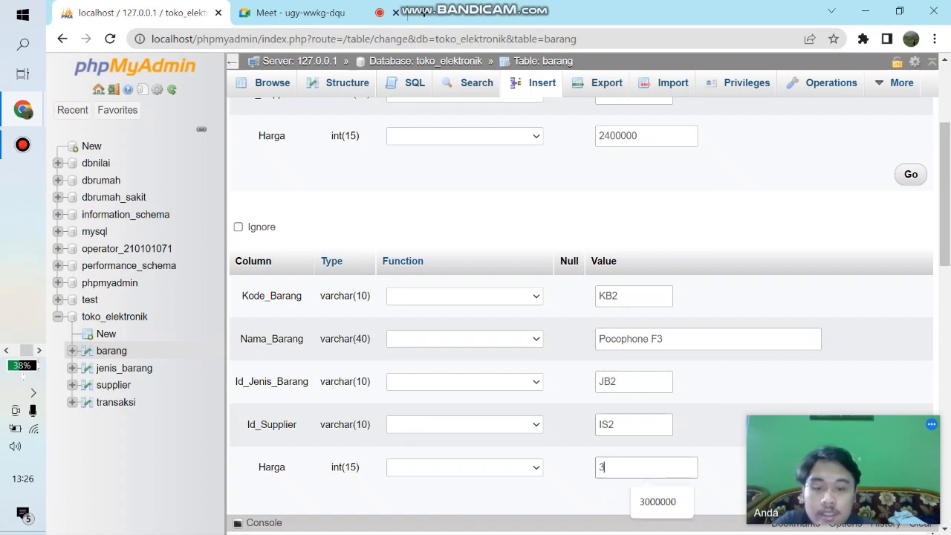
pyautogui.write('000000')
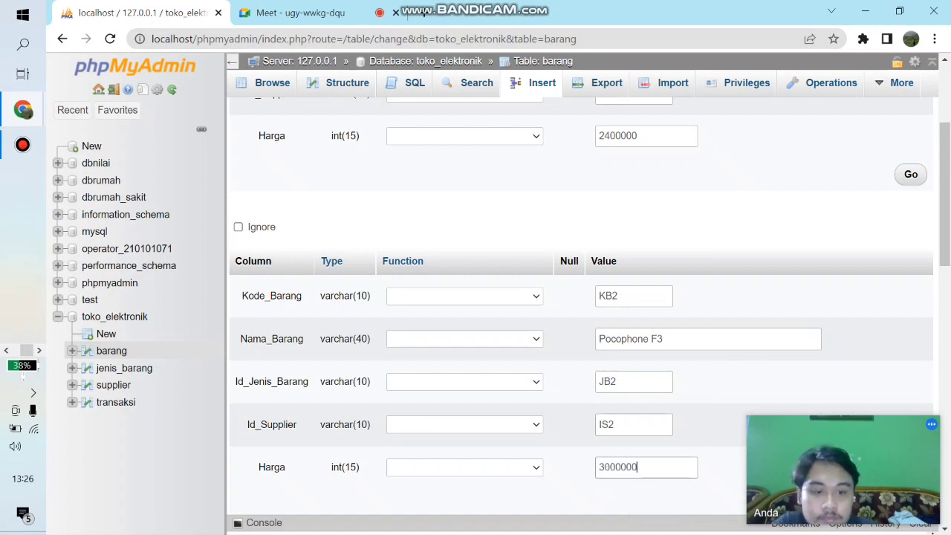
# - Start the third barang row with Kode_Barang KB3 and Nama_Barang Polytron H3
pyautogui.scroll(-1, 580, 297)
pyautogui.scroll(-5, 579, 297)
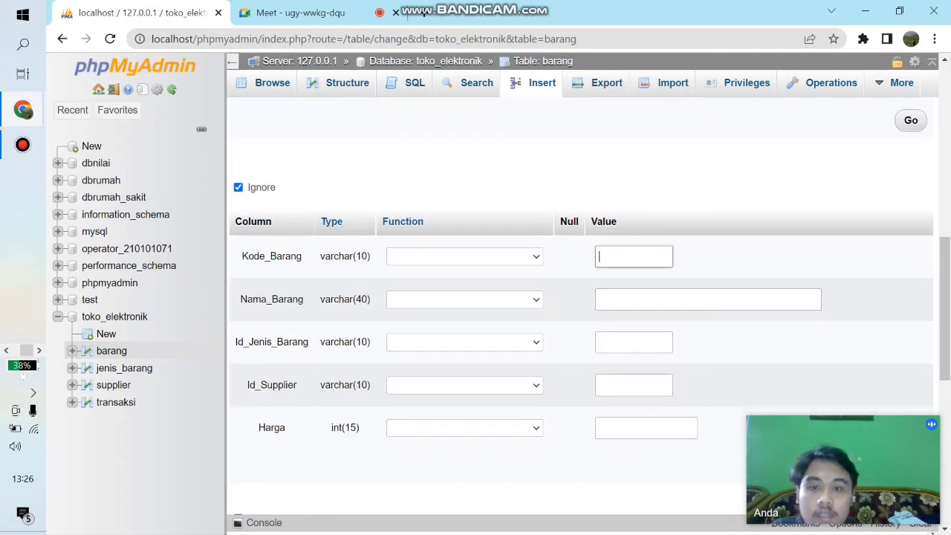
pyautogui.write('JB')
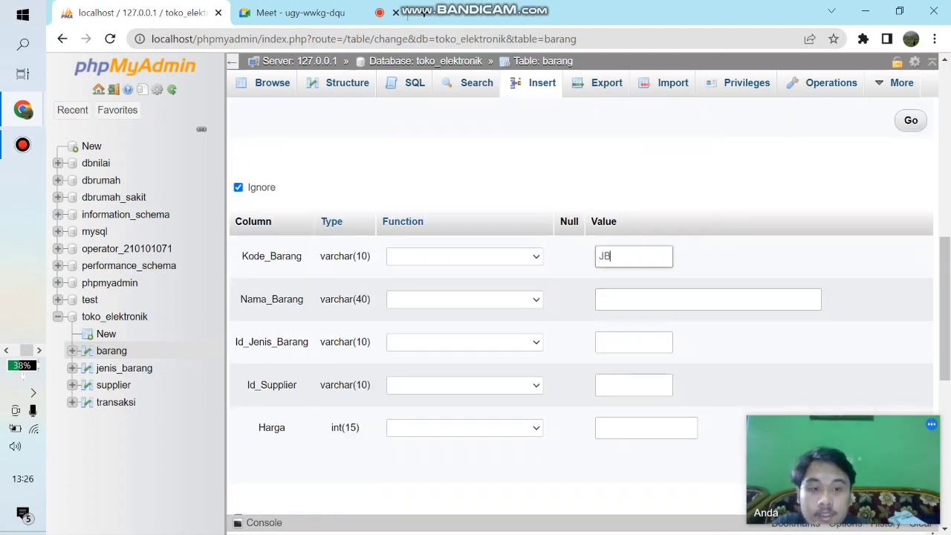
pyautogui.press('BackSpace')
pyautogui.press('BackSpace')
pyautogui.write('KB3')
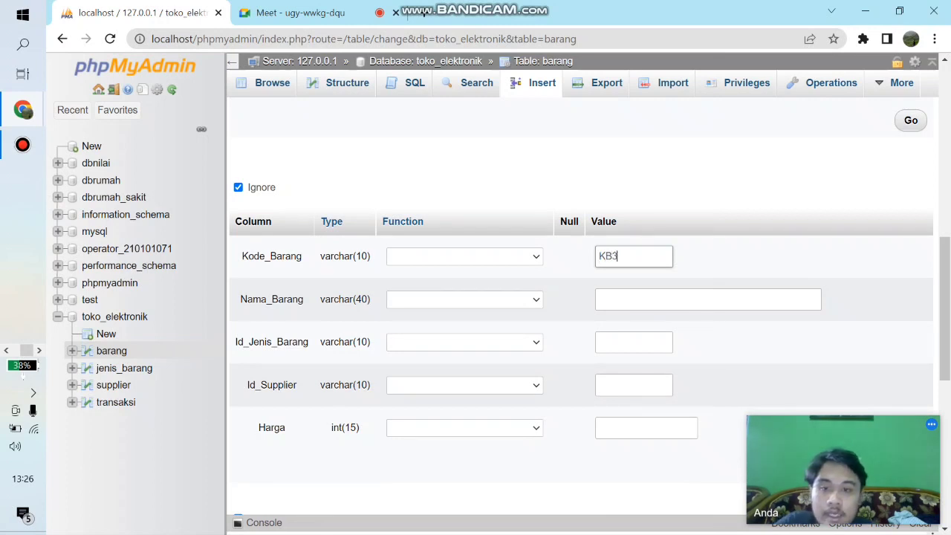
pyautogui.press('Tab')
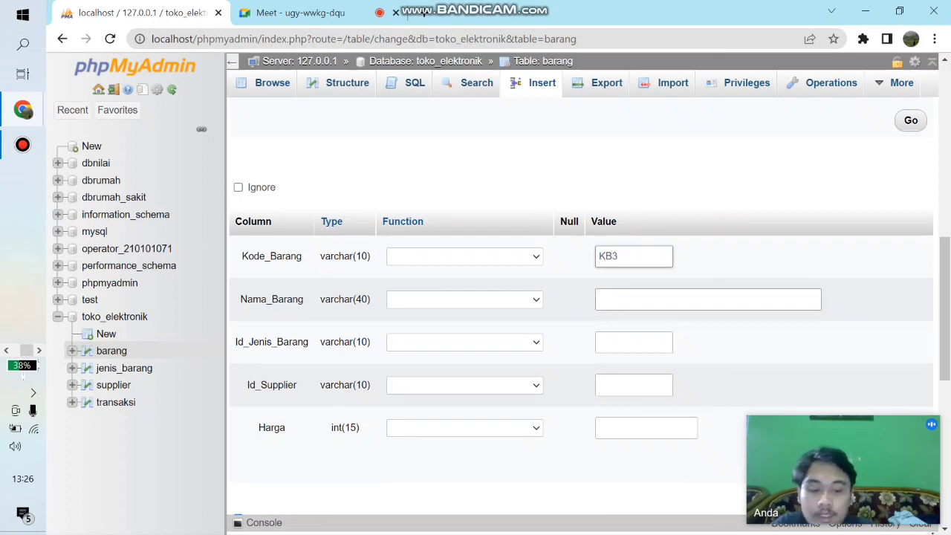
pyautogui.write('Po')
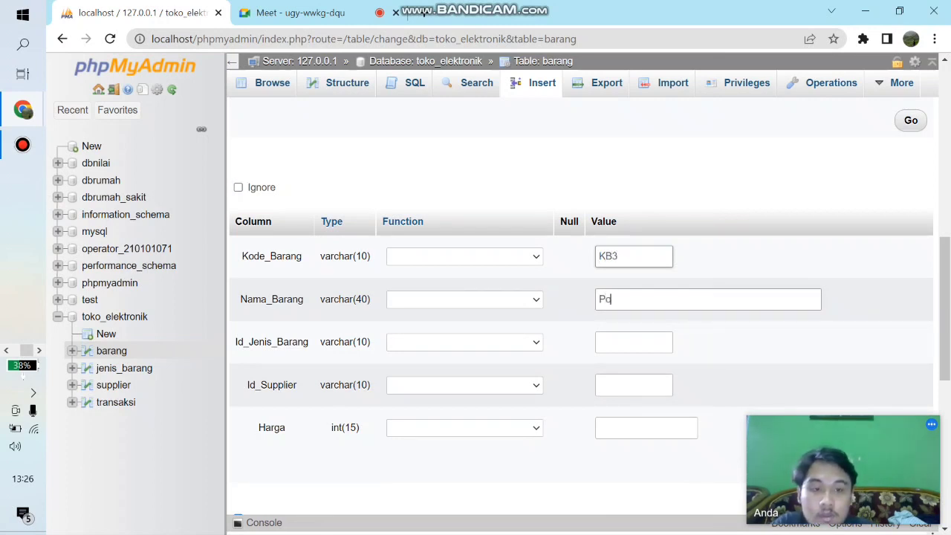
pyautogui.write('lytron ')
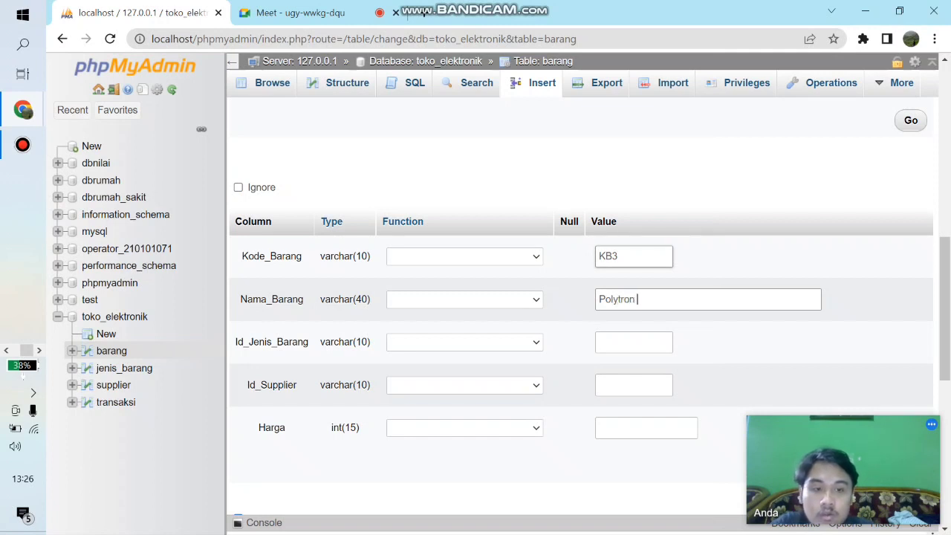
pyautogui.write('H3')
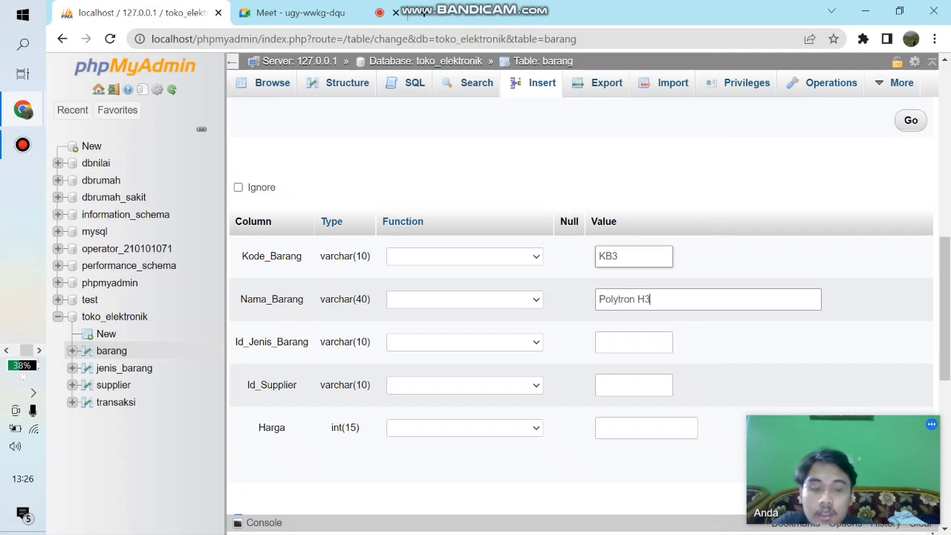
pyautogui.press('Tab')
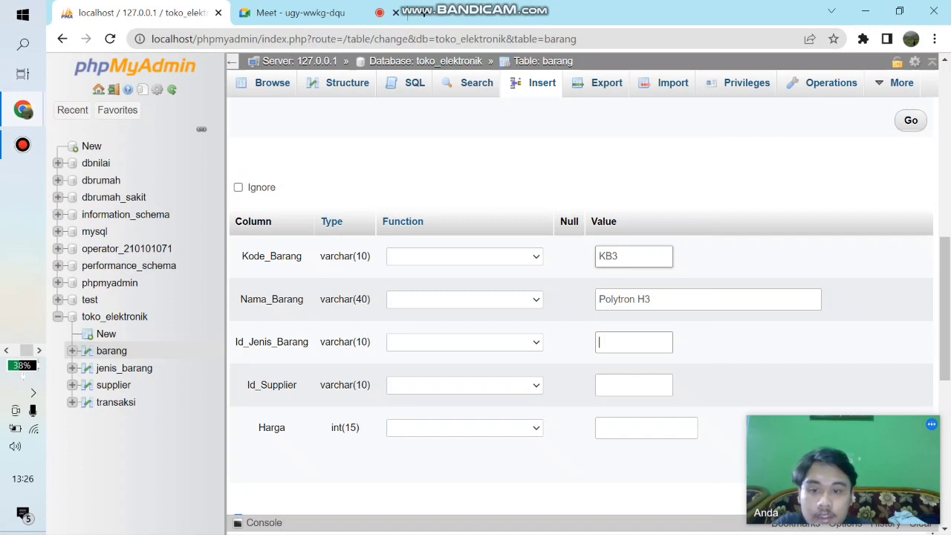
# - Complete the third barang row with Id_Jenis_Barang JB3, Id_Supplier IS3 and Harga 3200000
pyautogui.write('JB3')
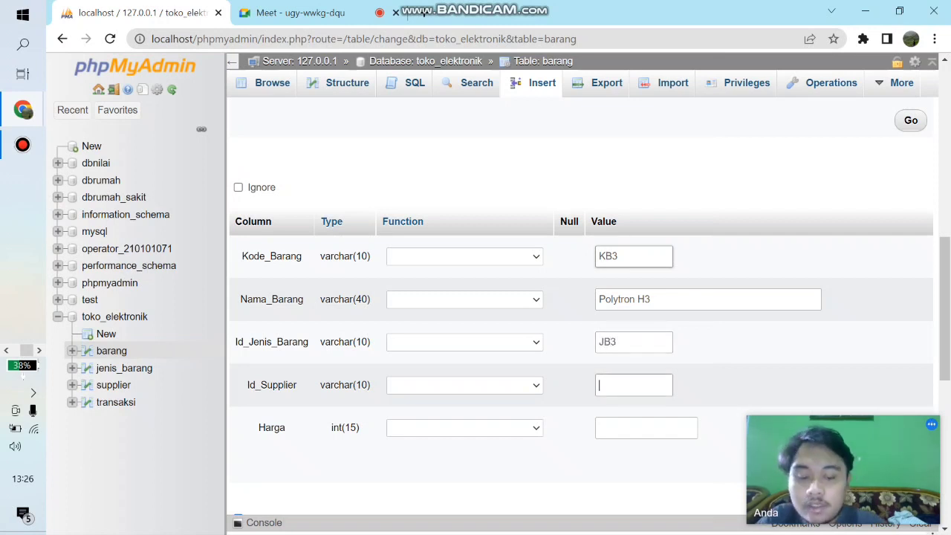
pyautogui.write('IS3')
pyautogui.press('Tab')
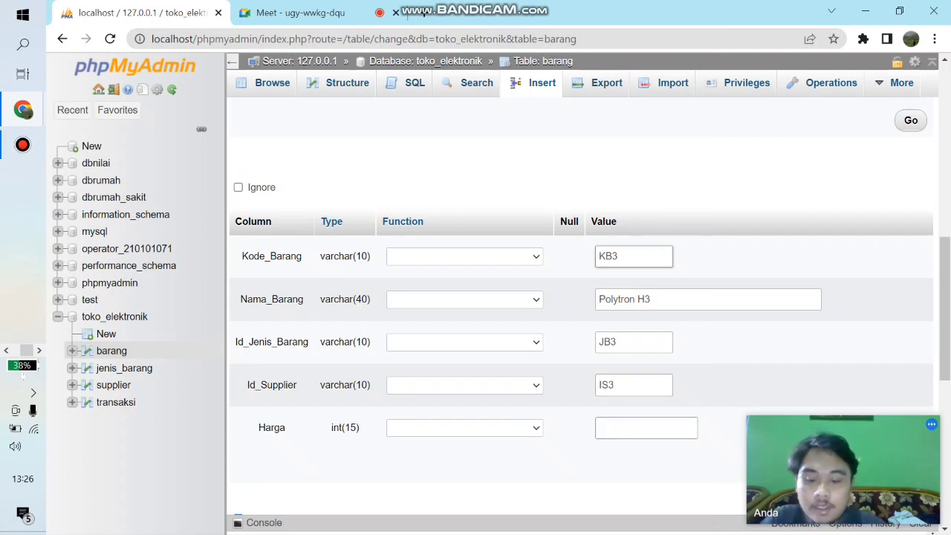
pyautogui.write('3')
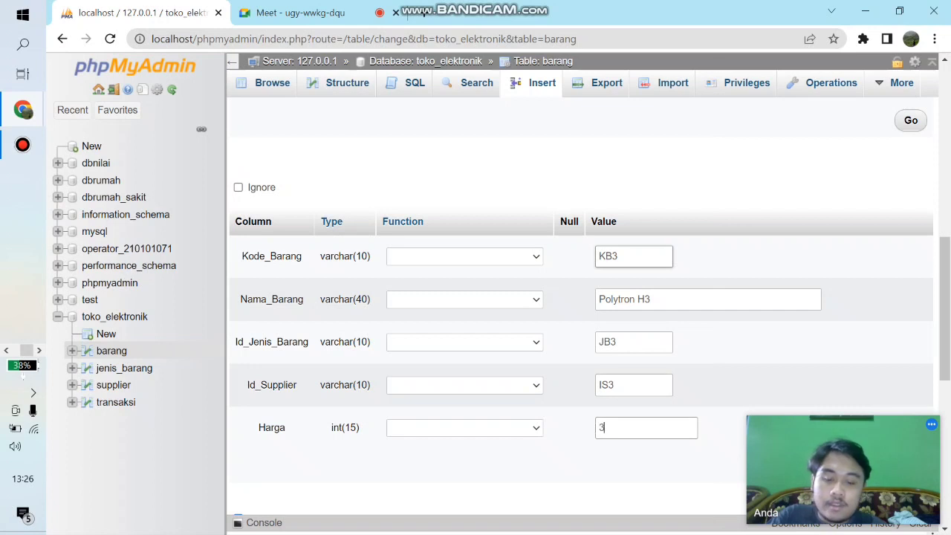
pyautogui.write('200000')
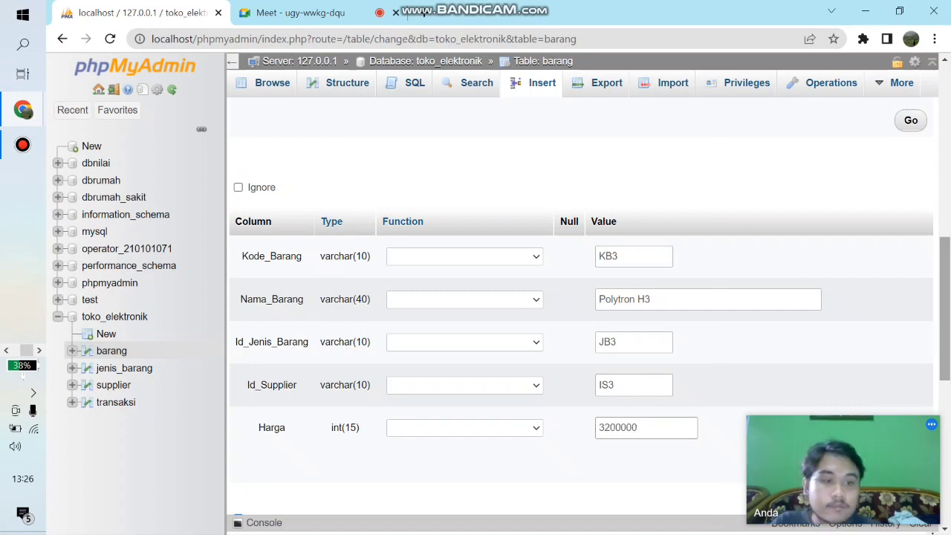
# - Start the fourth barang row with Kode_Barang KB4 and Nama_Barang Samsung G2
pyautogui.moveTo(945, 308); pyautogui.dragTo(944, 430)
pyautogui.click(634, 181)
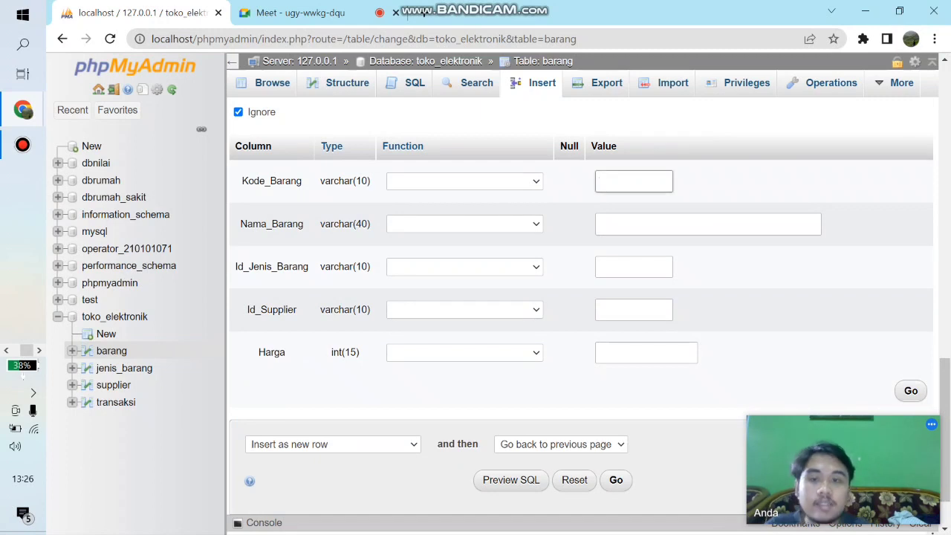
pyautogui.write('KB4')
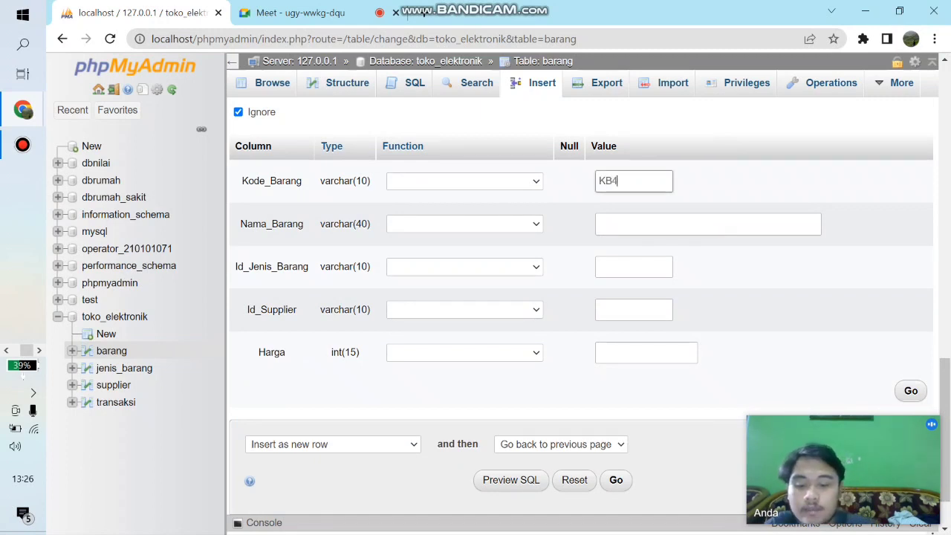
pyautogui.press('Tab')
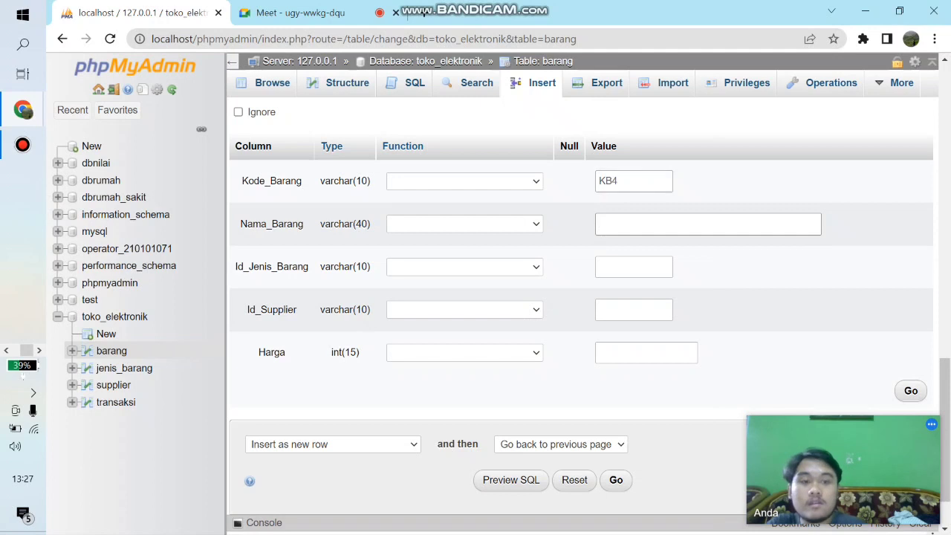
pyautogui.write('S')
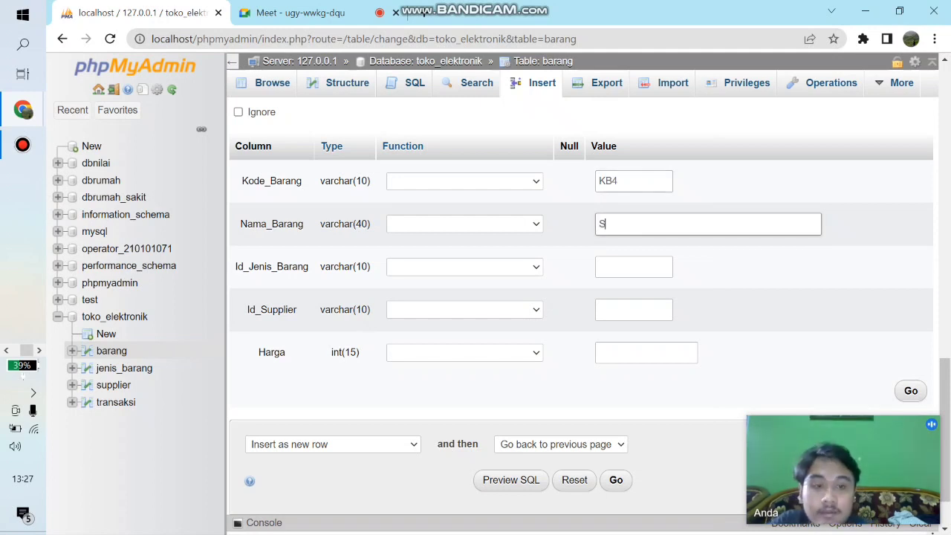
pyautogui.write('amsung G')
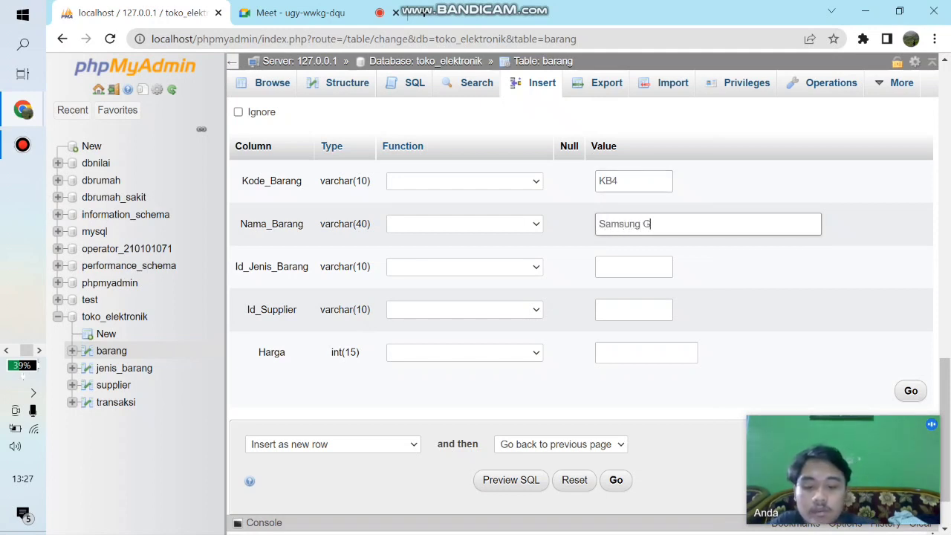
pyautogui.write('2')
pyautogui.press('Tab')
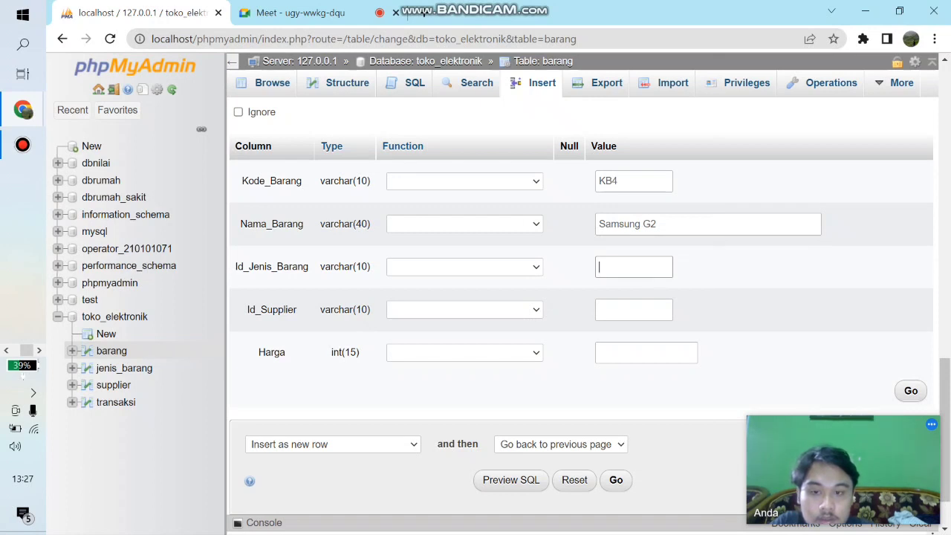
# - Complete the fourth barang row with Id_Jenis_Barang JB3, Id_Supplier IS4 and Harga 3500000
pyautogui.write('J')
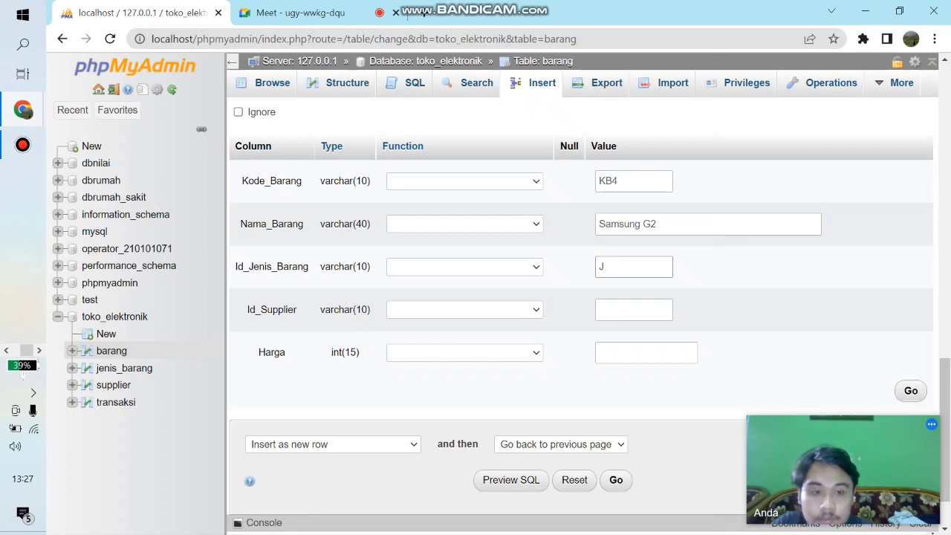
pyautogui.write('B')
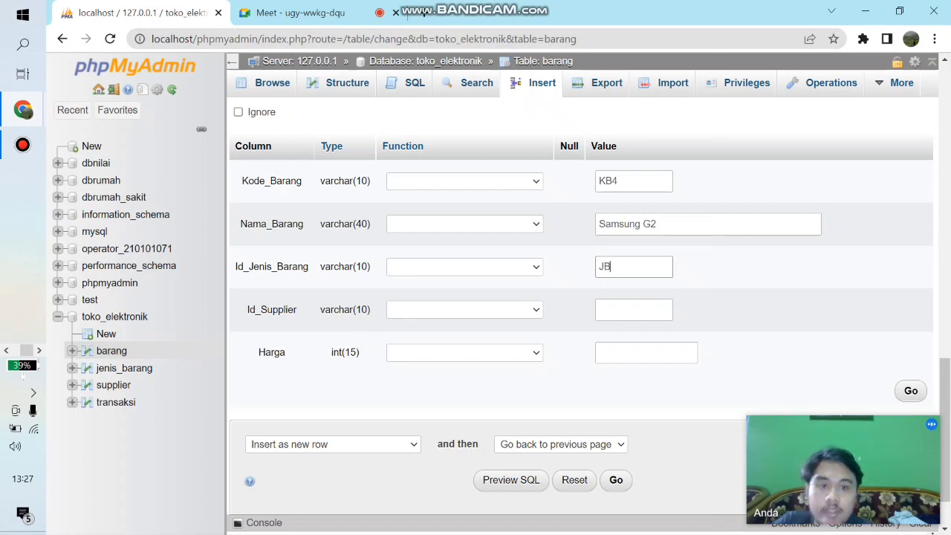
pyautogui.write('3')
pyautogui.click(634, 310)
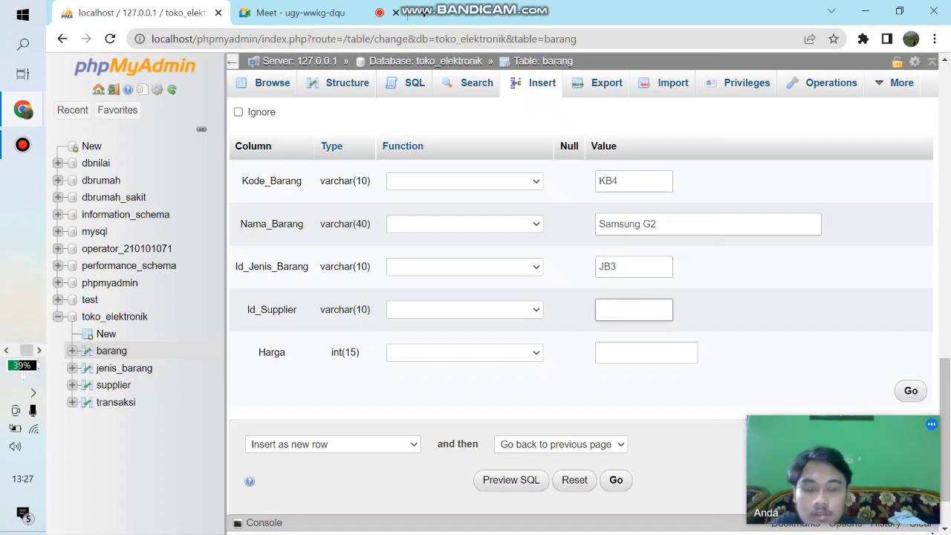
pyautogui.write('IS')
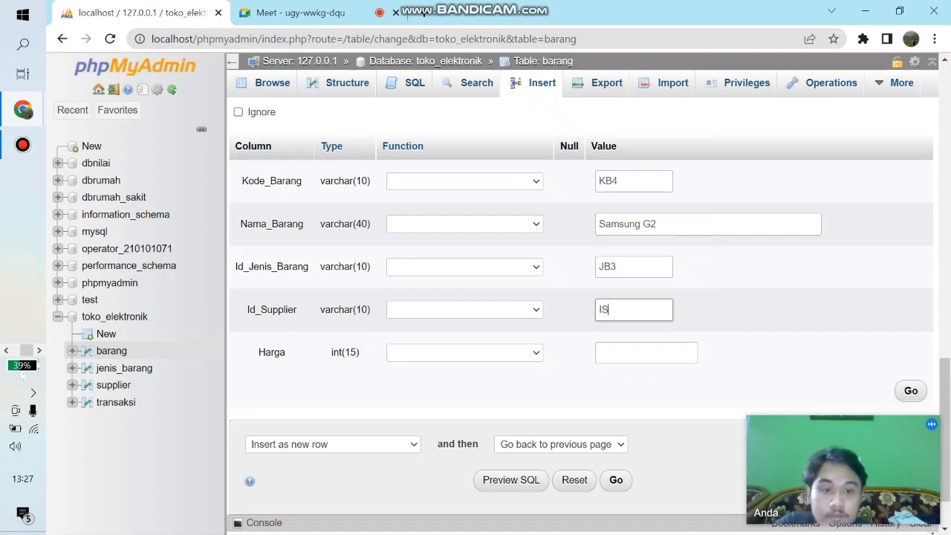
pyautogui.write('4')
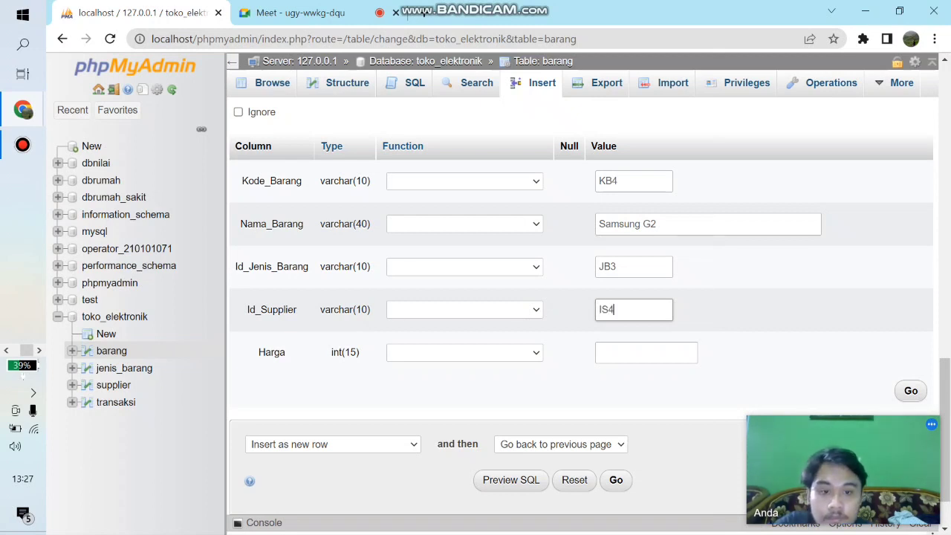
pyautogui.click(646, 352)
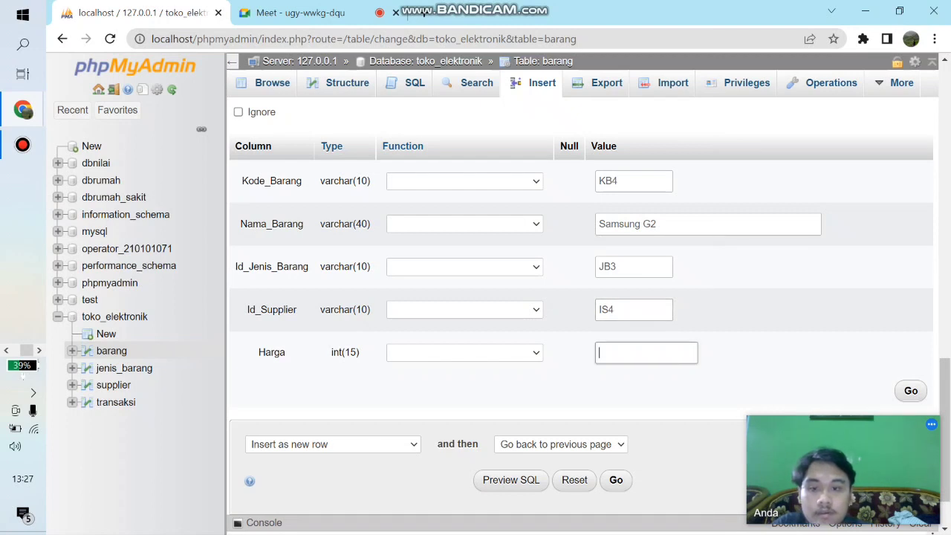
pyautogui.write('350000')
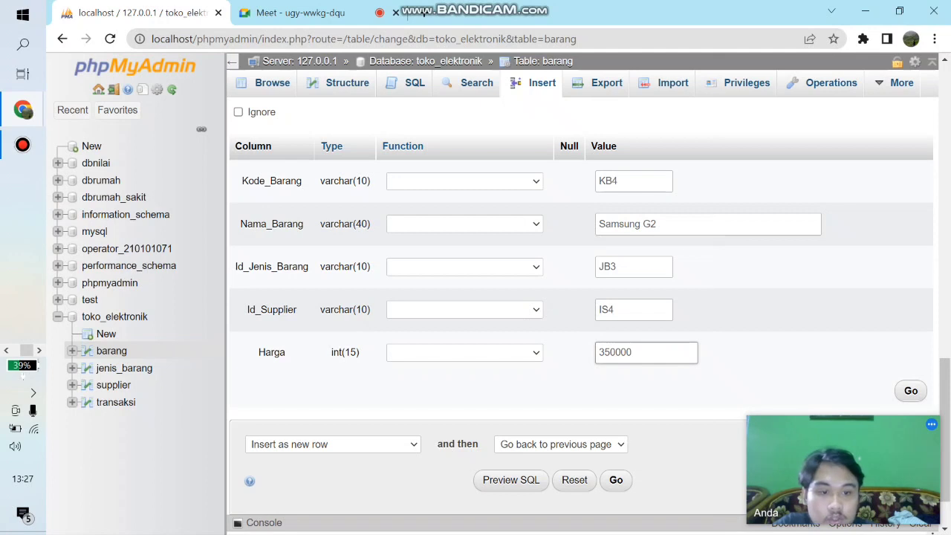
pyautogui.write('0')
# - Change the Id_Jenis_Barang to JB2 in both the fourth row (KB4) and the third row (KB3)
pyautogui.click(633, 267)
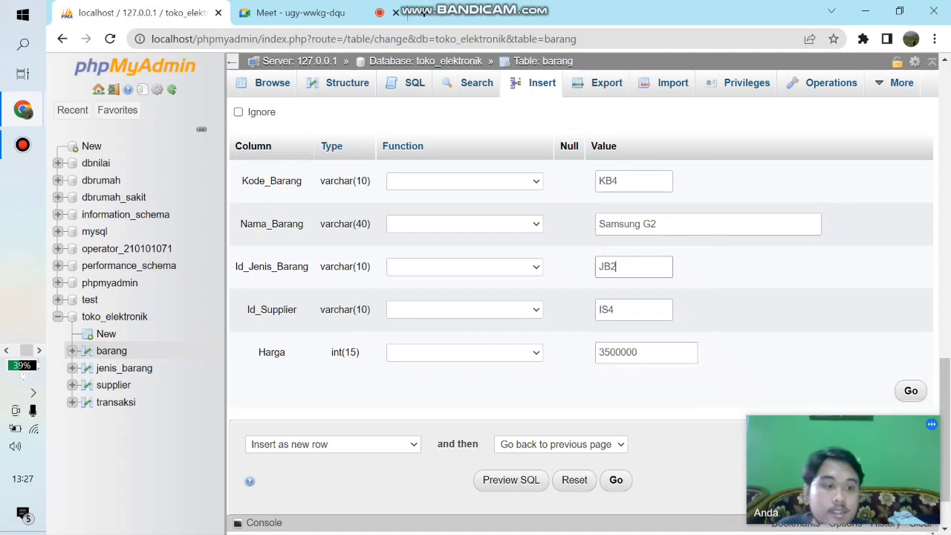
pyautogui.scroll(5, 579, 312)
pyautogui.click(630, 344)
pyautogui.write('2')
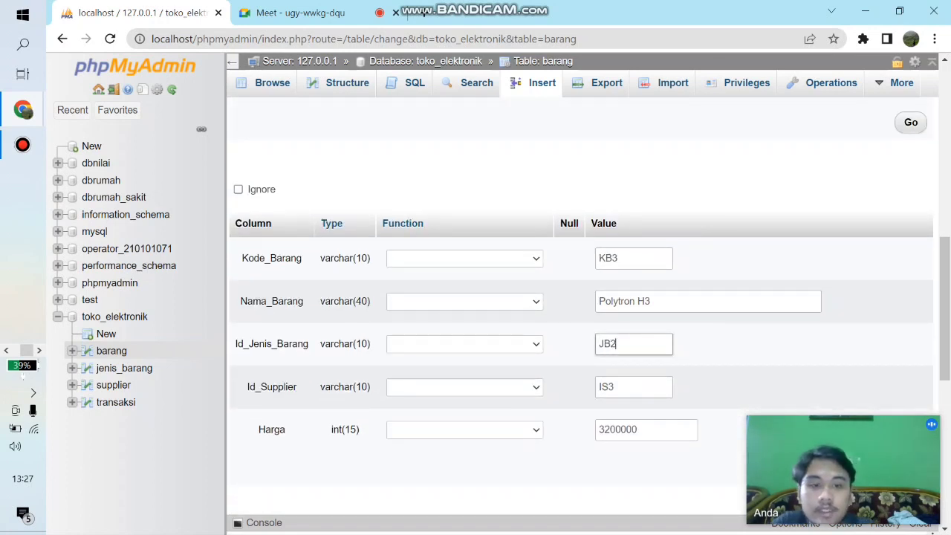
pyautogui.scroll(5, 579, 312)
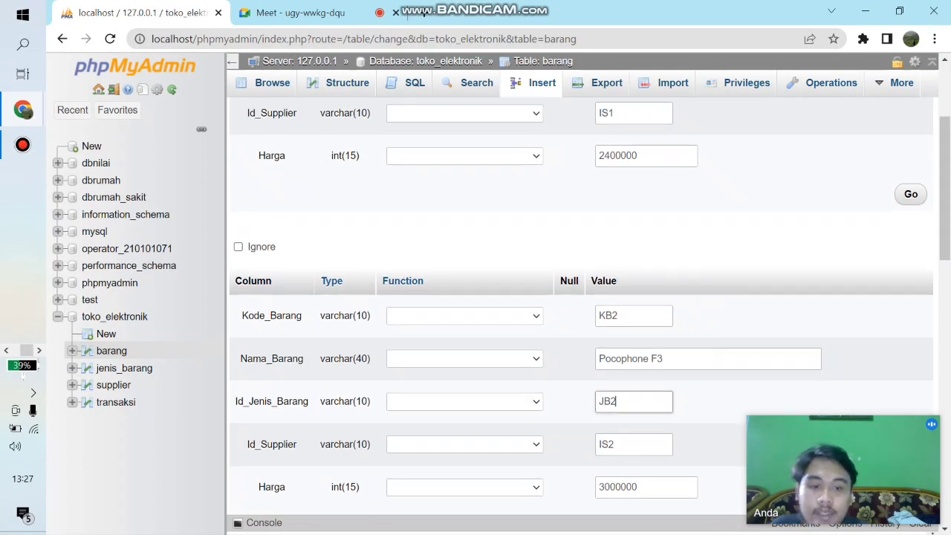
# - Set the second row's Id_Jenis_Barang to JB1, insert the four rows into barang and browse the table
pyautogui.press('BackSpace')
pyautogui.write('1')
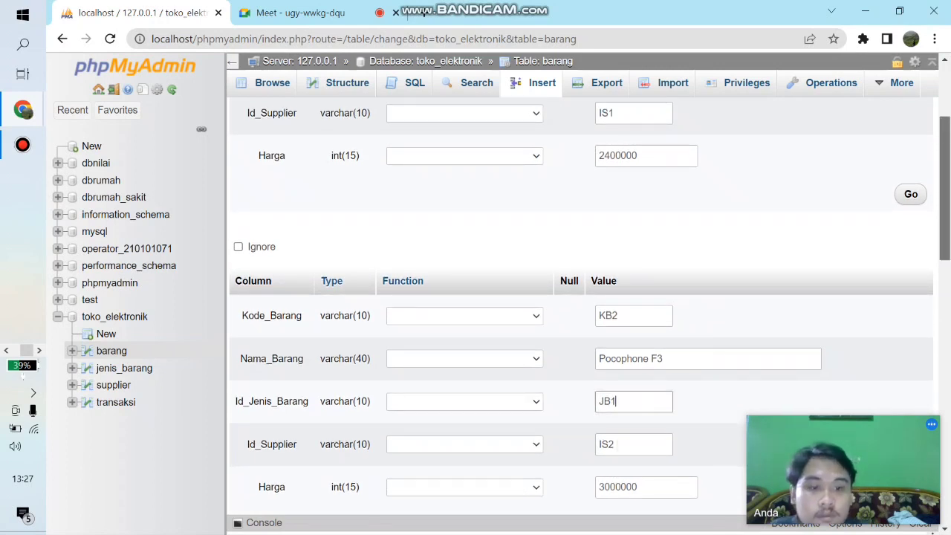
pyautogui.scroll(-9, 579, 312)
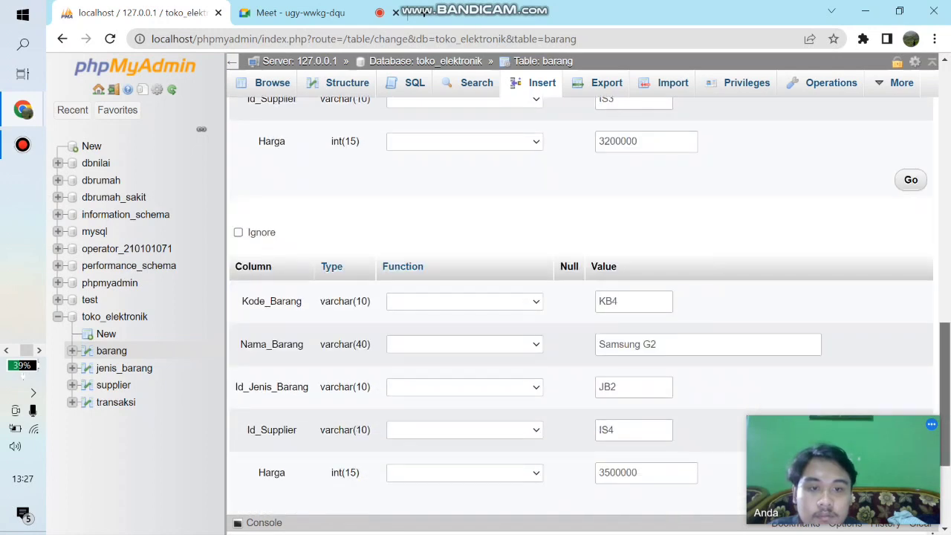
pyautogui.scroll(-3, 579, 311)
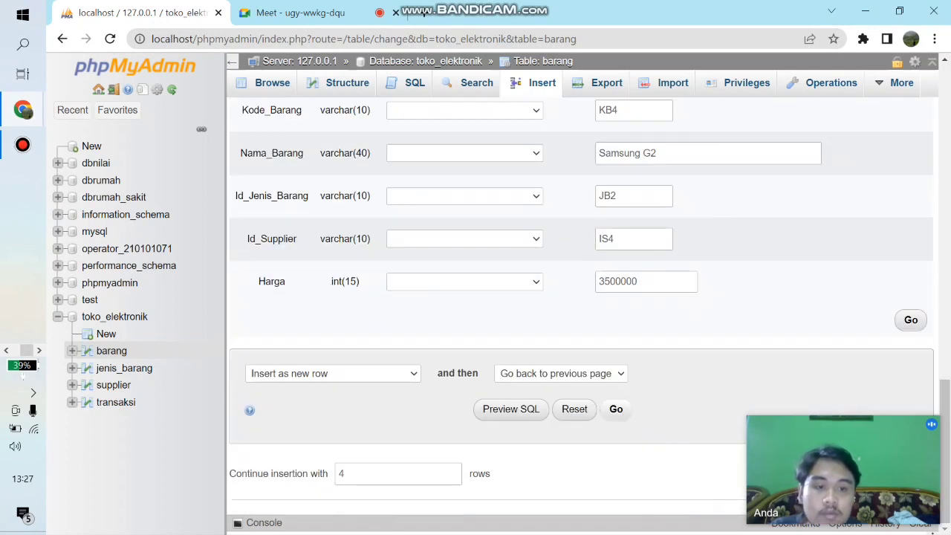
pyautogui.click(616, 409)
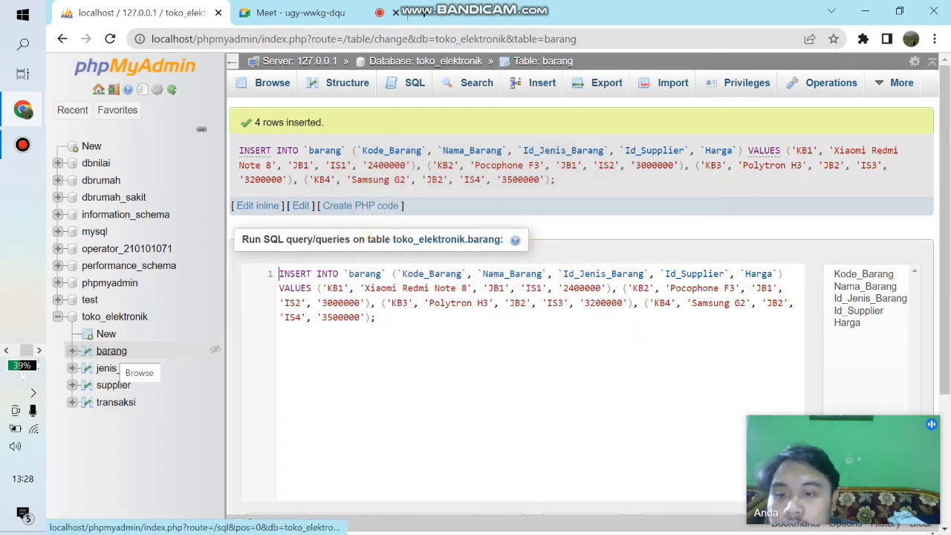
pyautogui.click(117, 352)
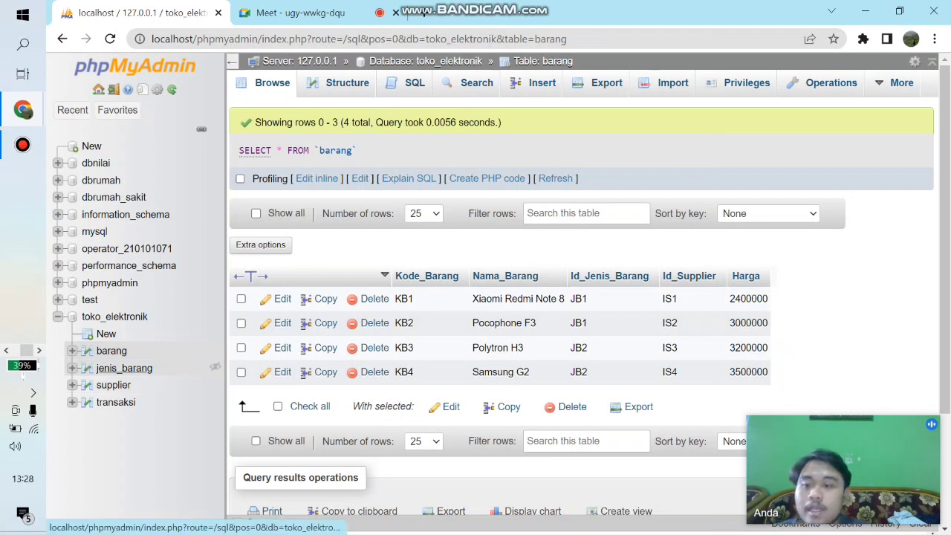
# - Start inserting into the jenis_barang table, filling the first row with Id_Jenis_Barang JB1 and Nama_Jenis_Barang Hanphone
pyautogui.click(141, 370)
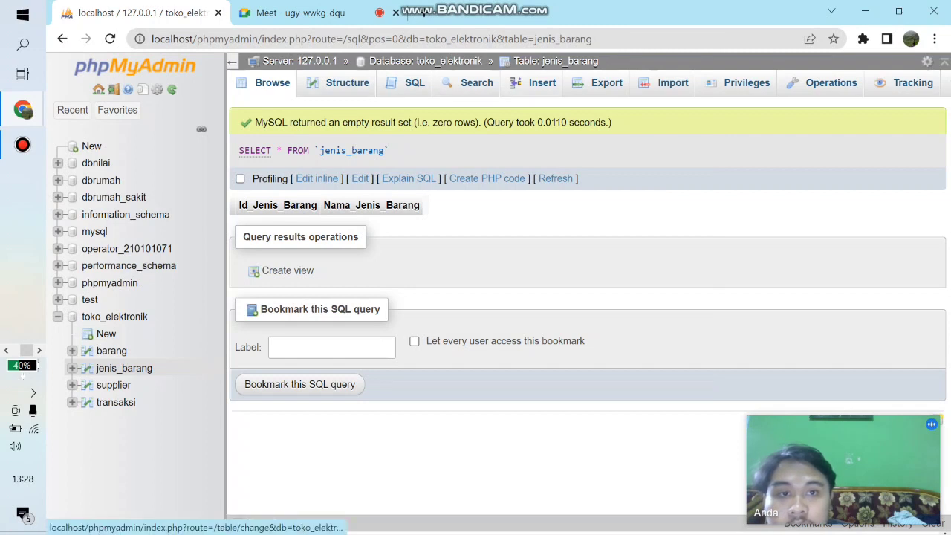
pyautogui.click(541, 83)
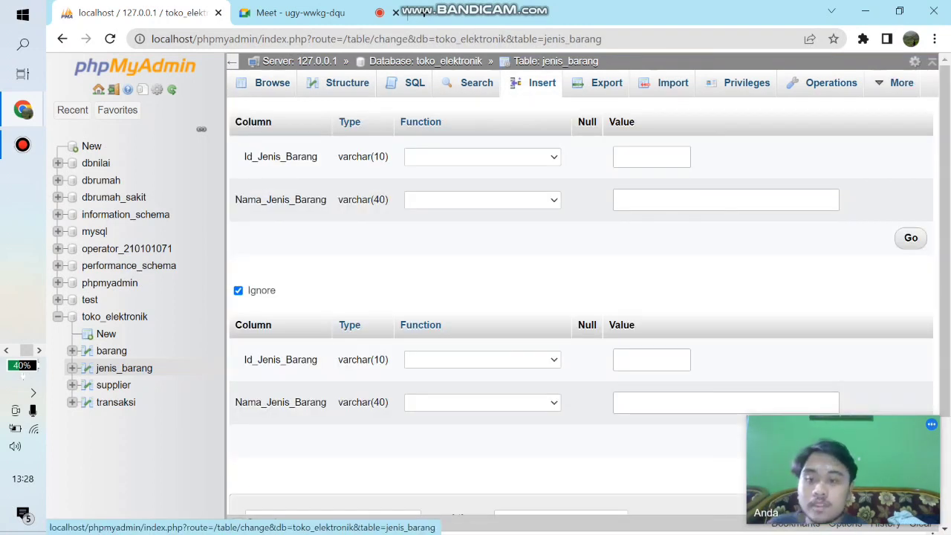
pyautogui.click(651, 157)
pyautogui.click(651, 157)
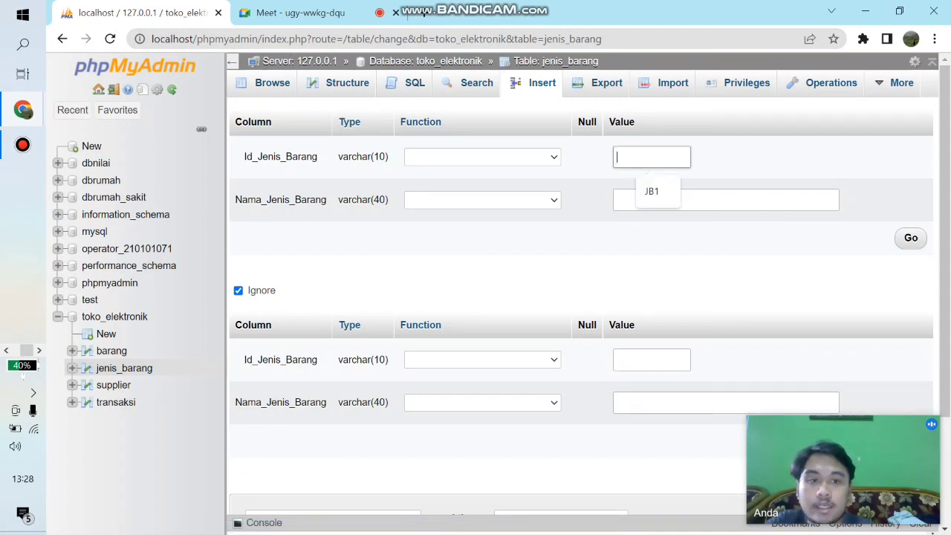
pyautogui.click(652, 192)
pyautogui.click(652, 199)
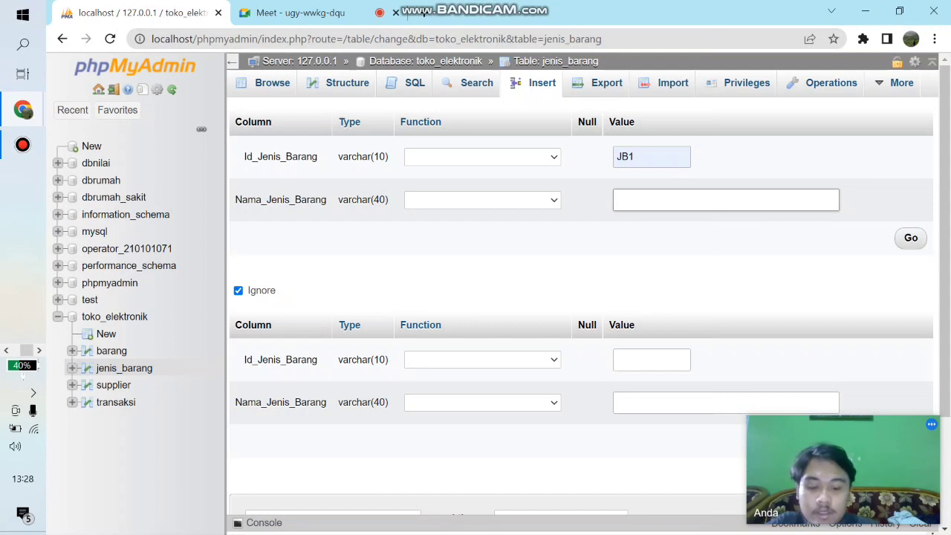
pyautogui.write('Hanphone')
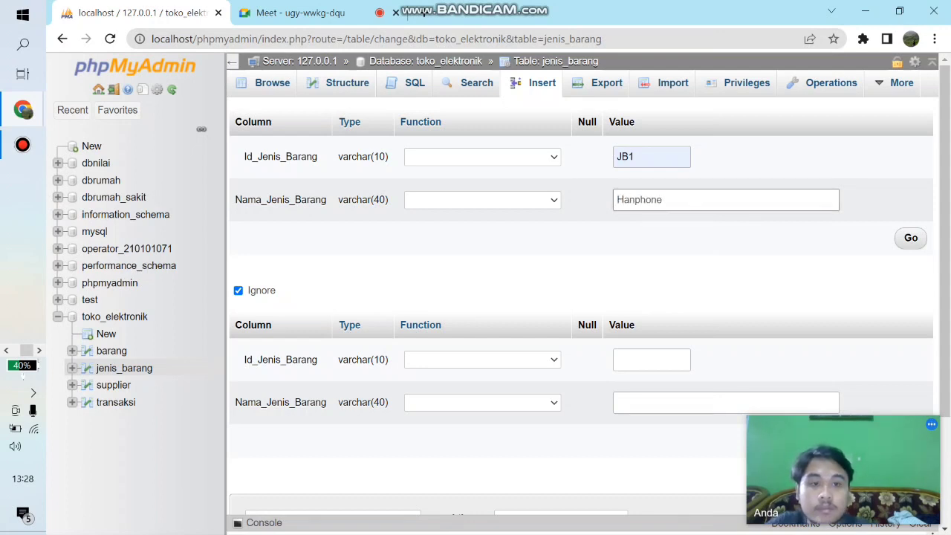
# - Fill the second jenis_barang row with Id_Jenis_Barang JB2 and Nama_Jenis_Barang Kulkas, and insert both rows
pyautogui.click(651, 359)
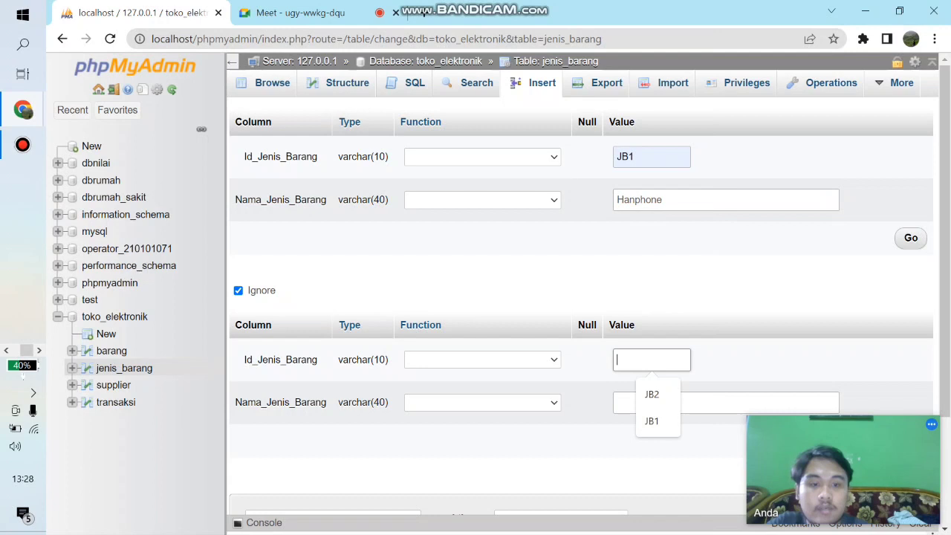
pyautogui.press('Down')
pyautogui.press('Return')
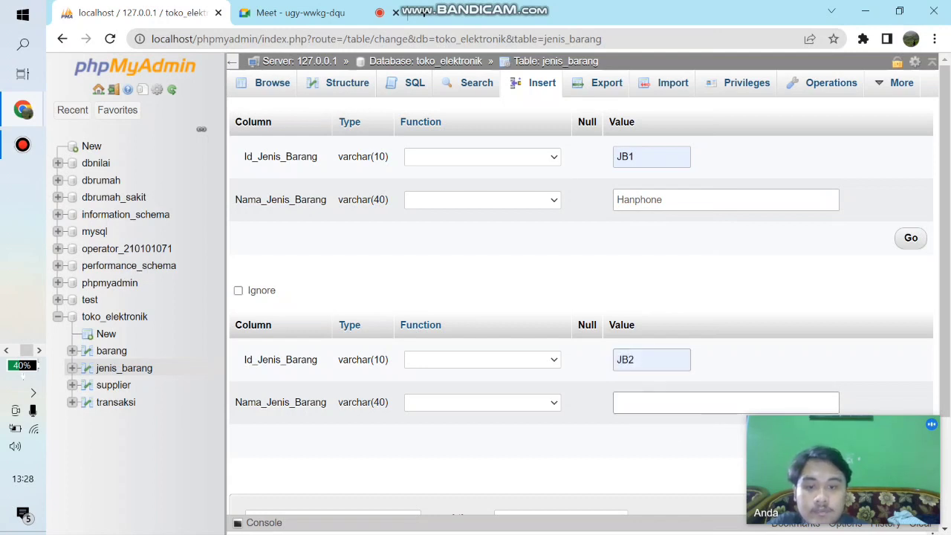
pyautogui.write('Kulka')
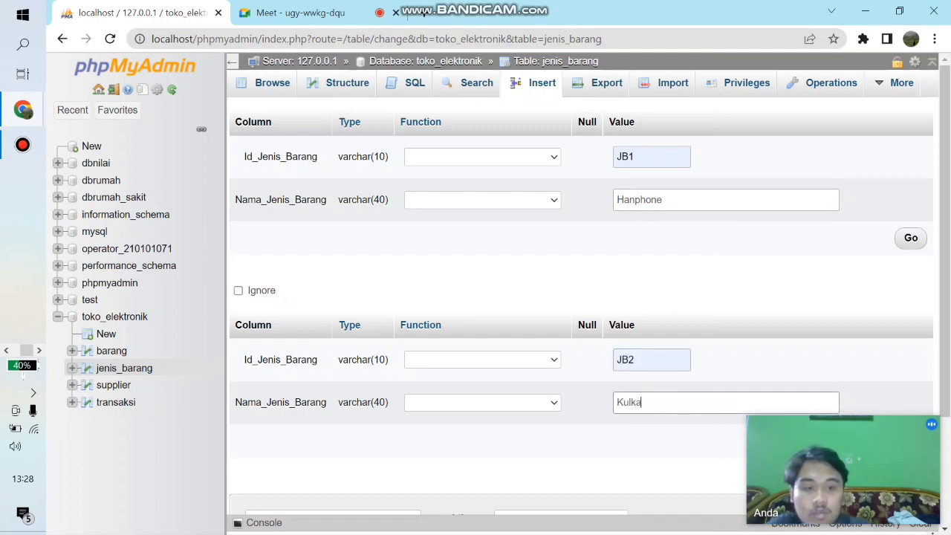
pyautogui.write('s')
pyautogui.scroll(-2, 579, 297)
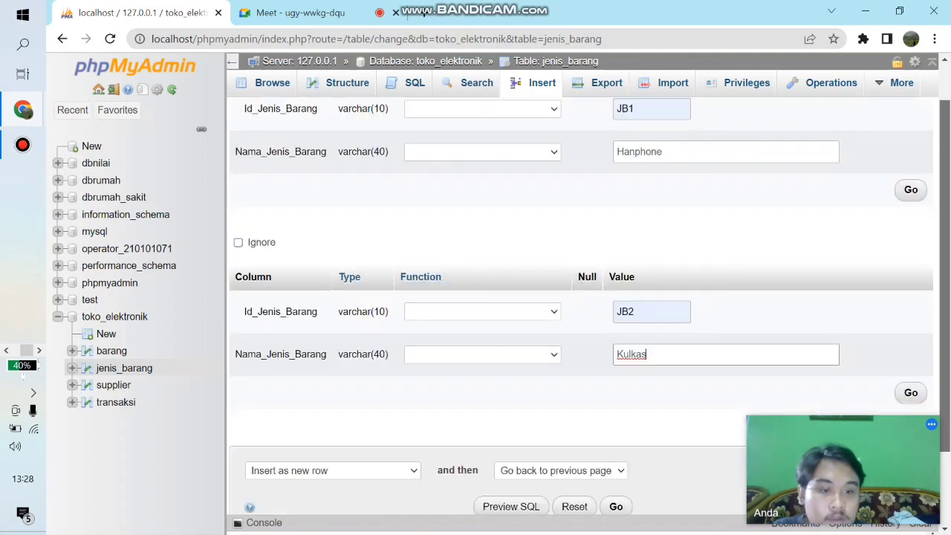
pyautogui.click(616, 443)
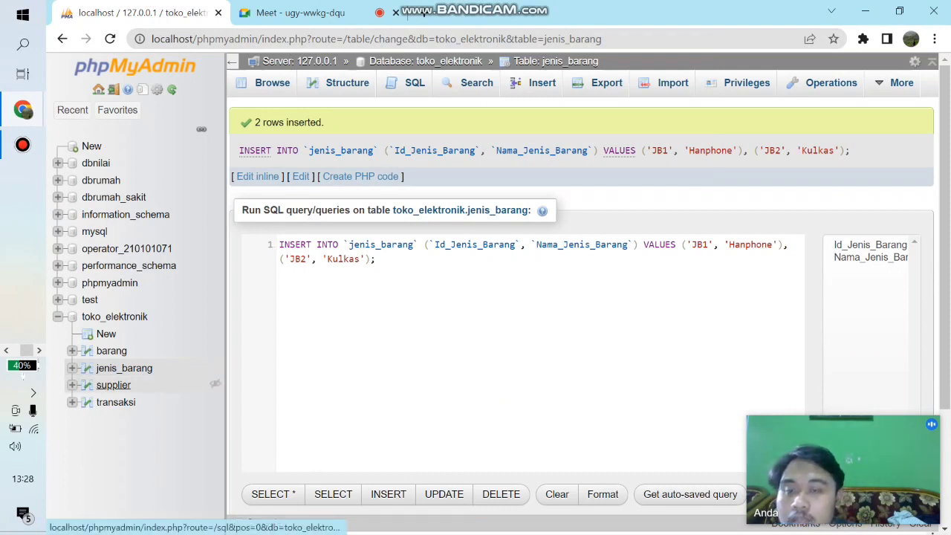
# - Open the insert form of the supplier table and set it to continue insertion with 4 rows
pyautogui.click(113, 385)
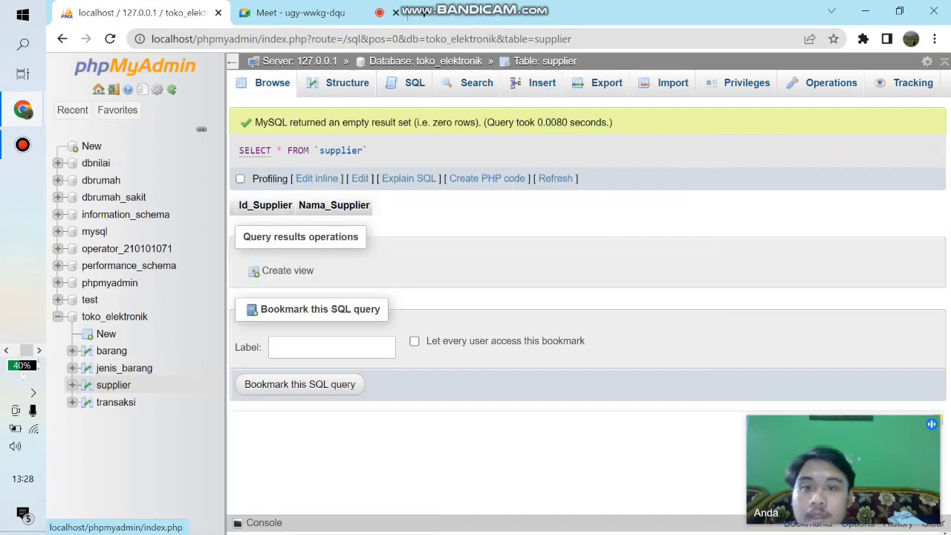
pyautogui.click(542, 83)
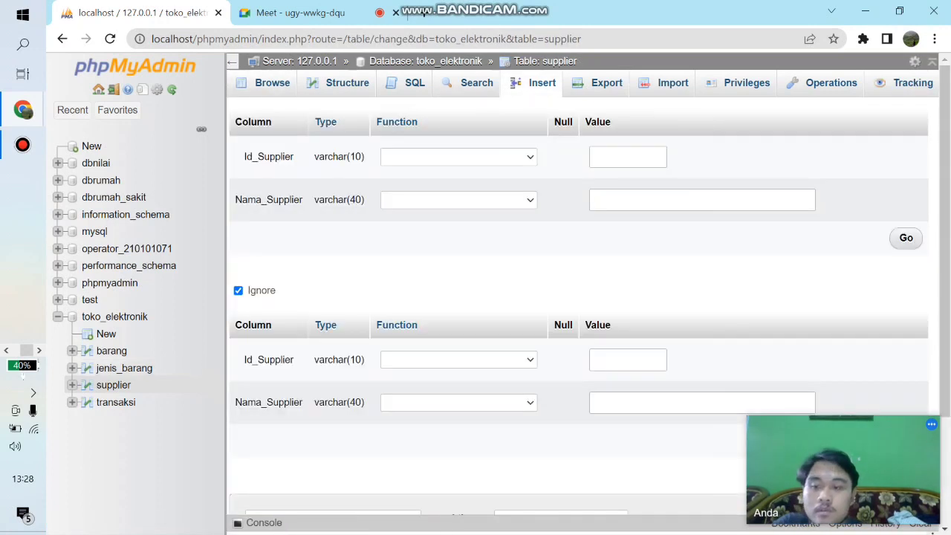
pyautogui.scroll(-2, 579, 297)
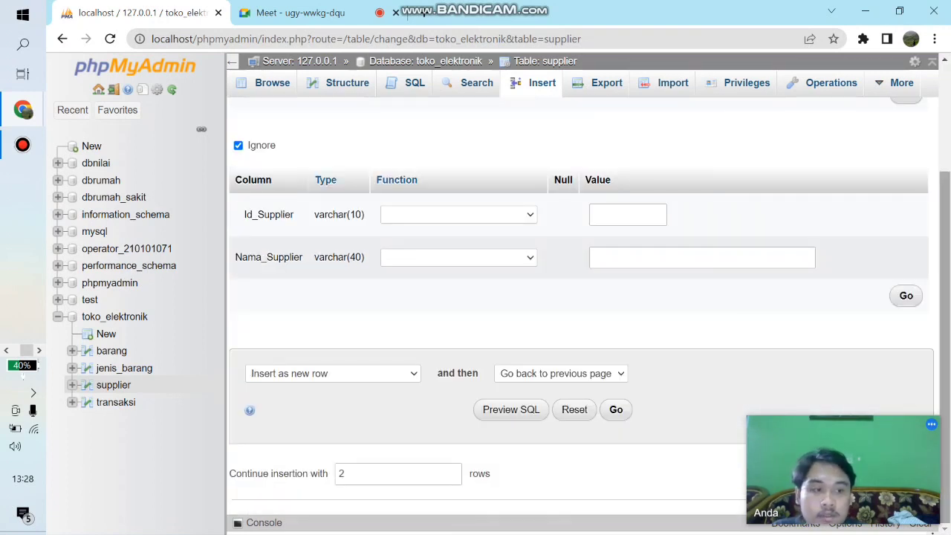
pyautogui.click(360, 473)
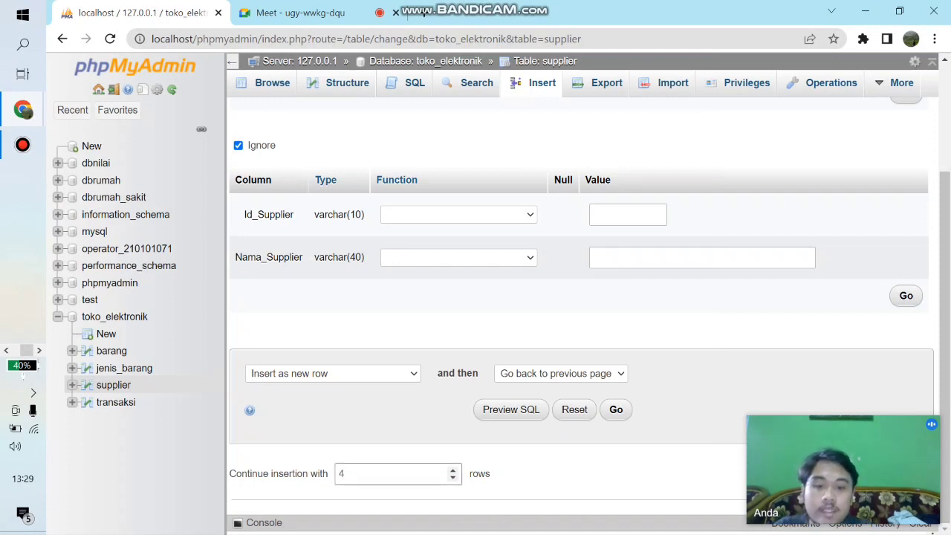
pyautogui.press('Return')
pyautogui.moveTo(944, 241); pyautogui.dragTo(945, 178)
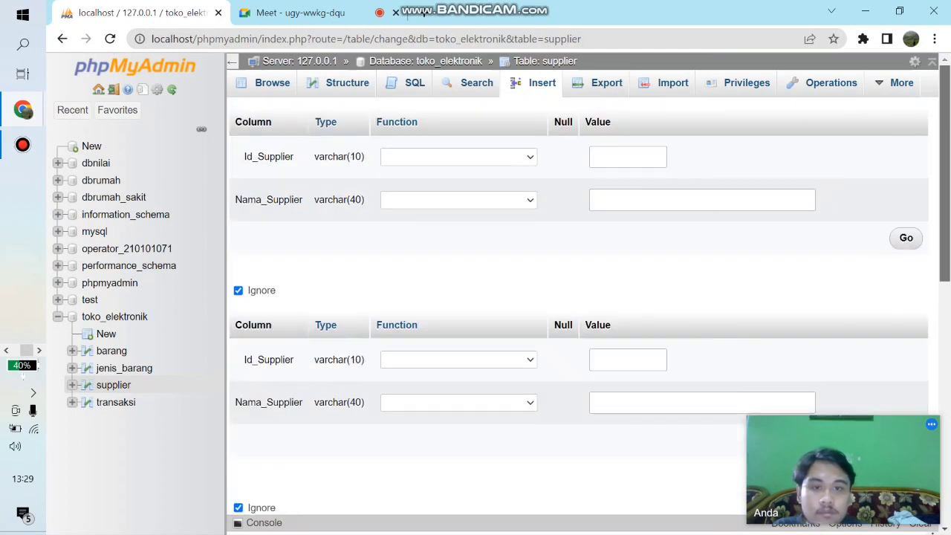
# - Fill the first supplier row with Id_Supplier IS1 and Nama_Supplier Xiaomy
pyautogui.click(627, 157)
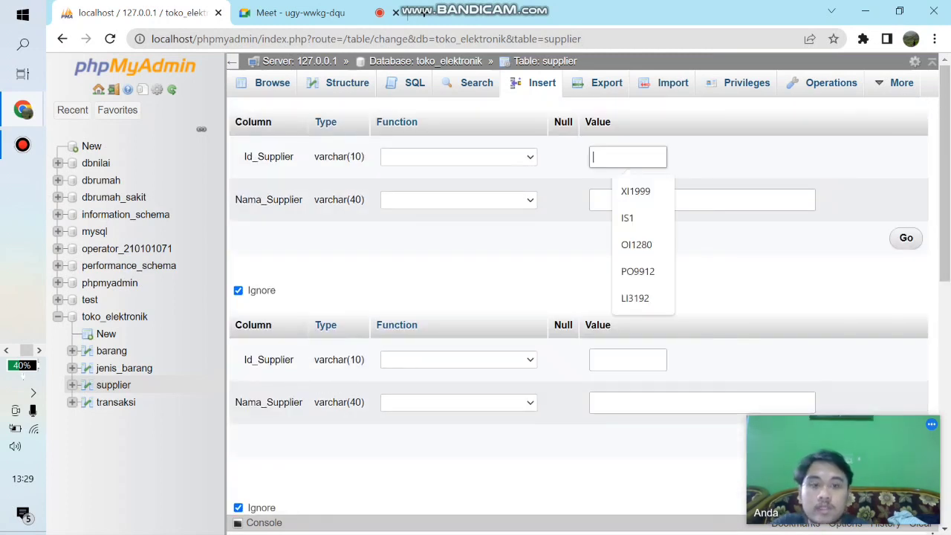
pyautogui.press('Down')
pyautogui.press('Down')
pyautogui.press('Tab')
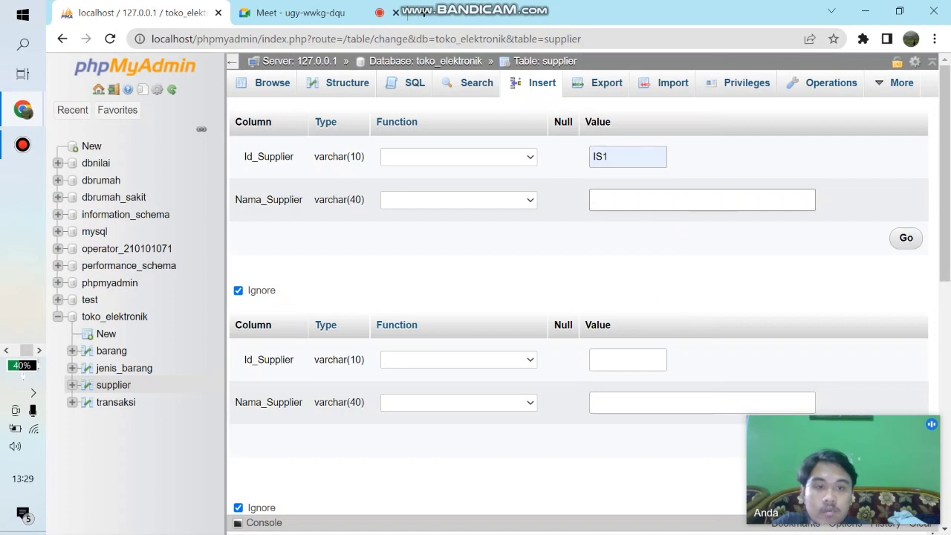
pyautogui.click(627, 156)
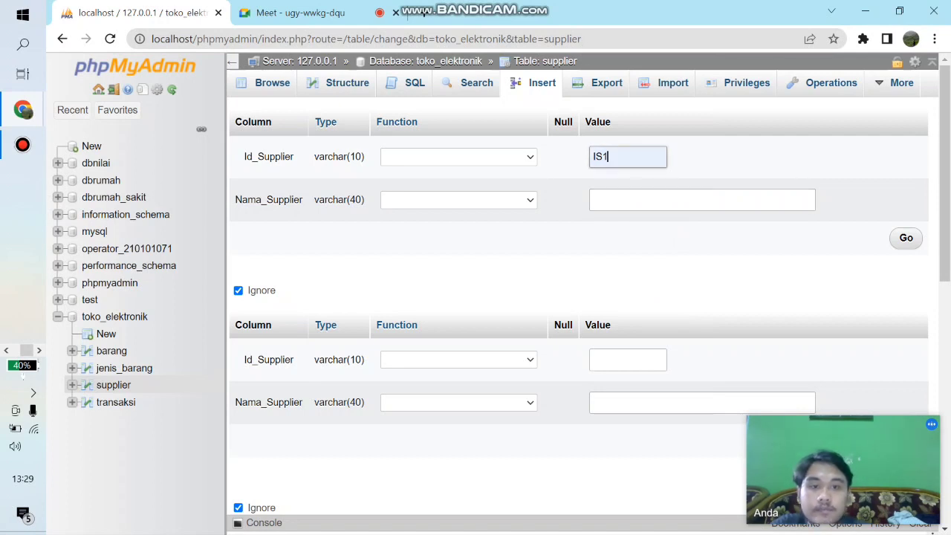
pyautogui.press('BackSpace')
pyautogui.write('1')
pyautogui.press('Tab')
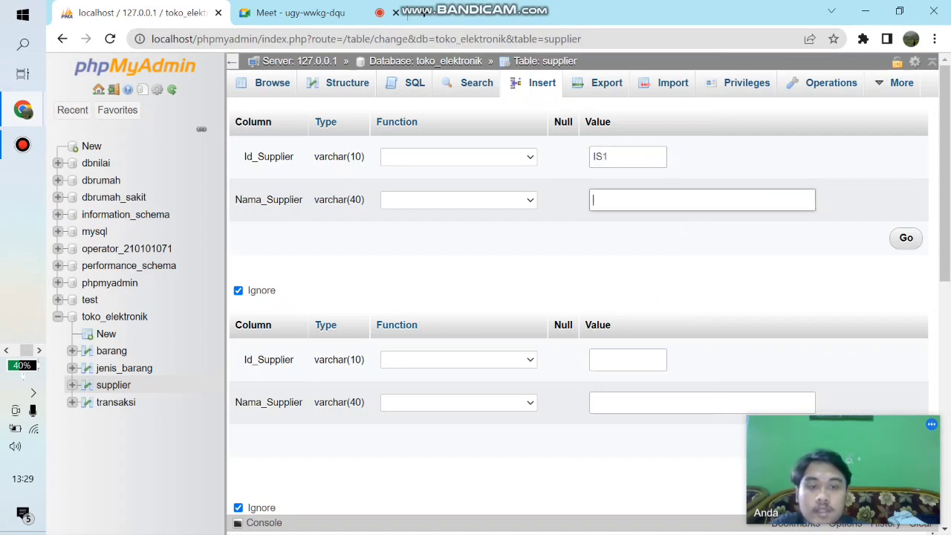
pyautogui.write('X')
pyautogui.write('iam')
pyautogui.write('my')
# - Fill the second supplier row with Id_Supplier IS2 and Nama_Supplier Poco
pyautogui.click(627, 360)
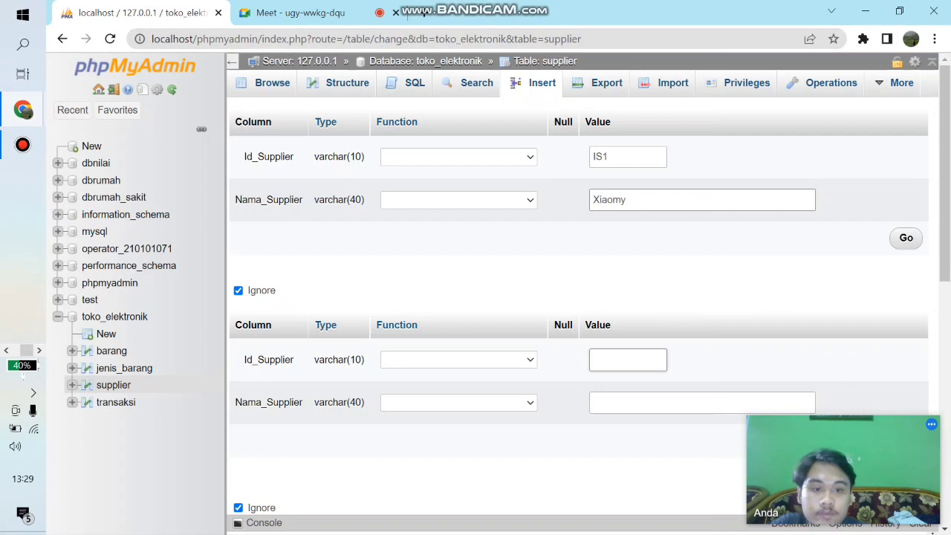
pyautogui.click(702, 402)
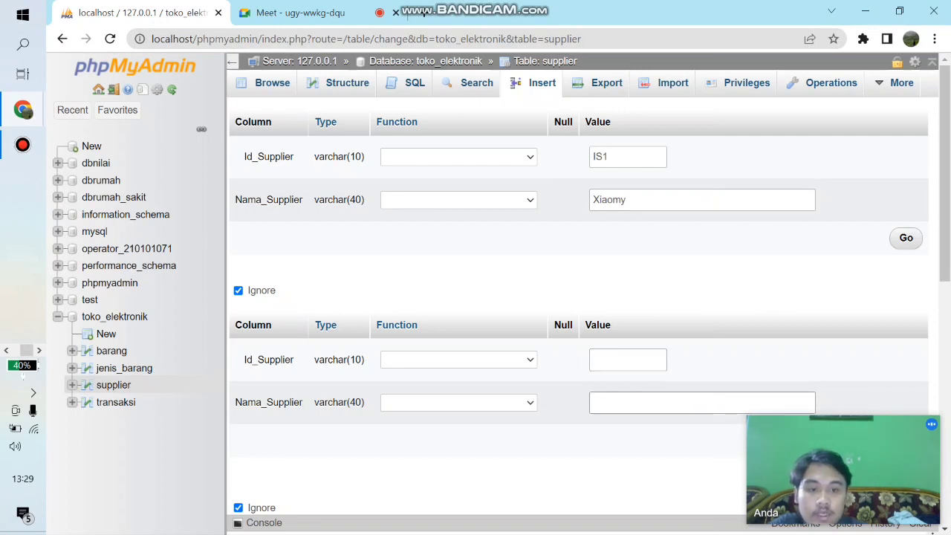
pyautogui.click(627, 359)
pyautogui.press('Down')
pyautogui.press('Return')
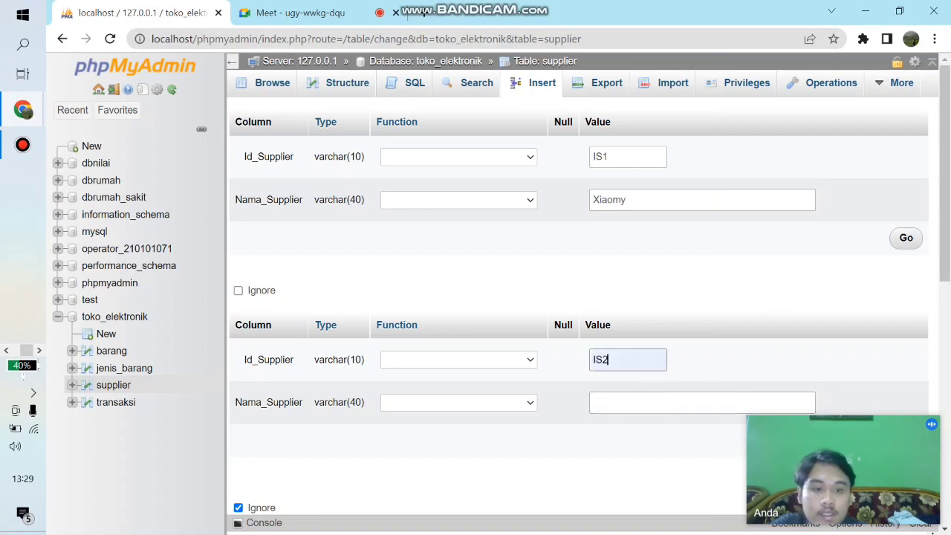
pyautogui.click(702, 401)
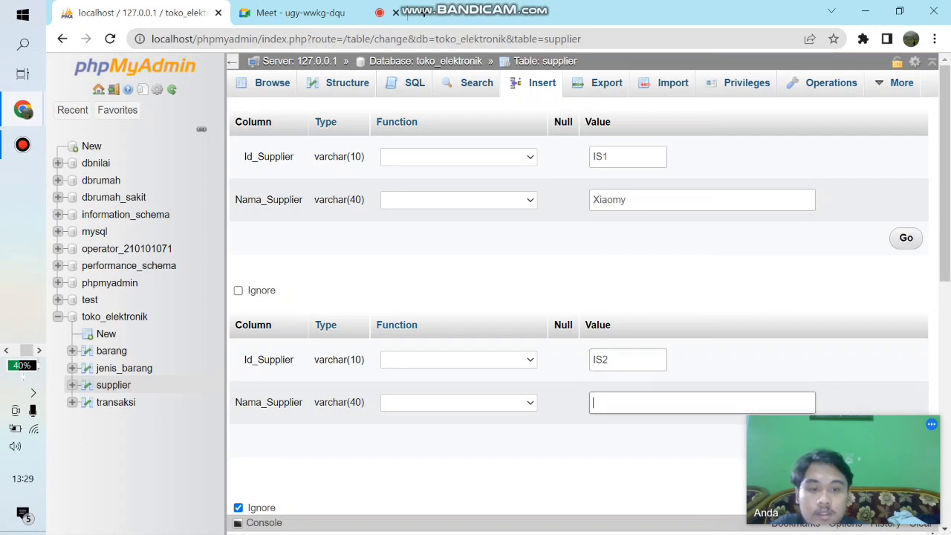
pyautogui.write('Pocho')
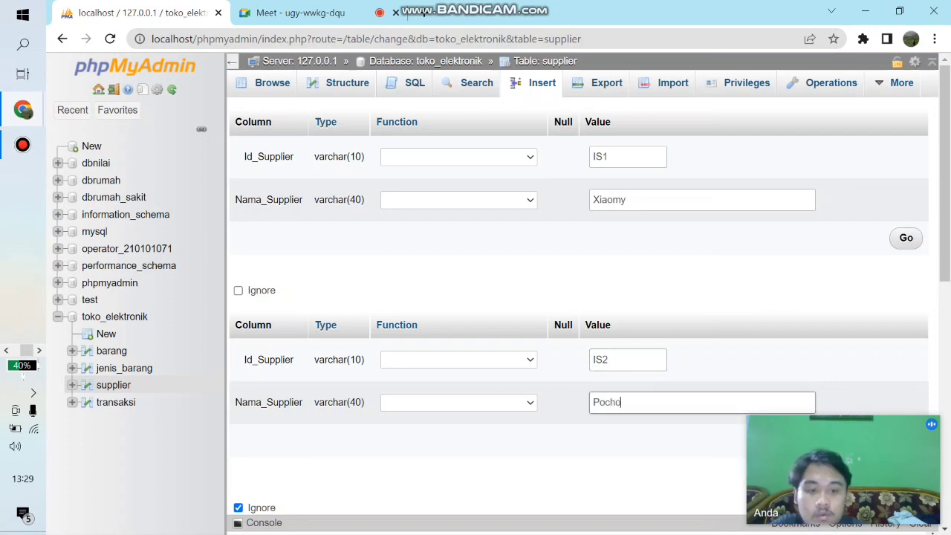
pyautogui.press('BackSpace')
pyautogui.press('BackSpace')
pyautogui.write('o')
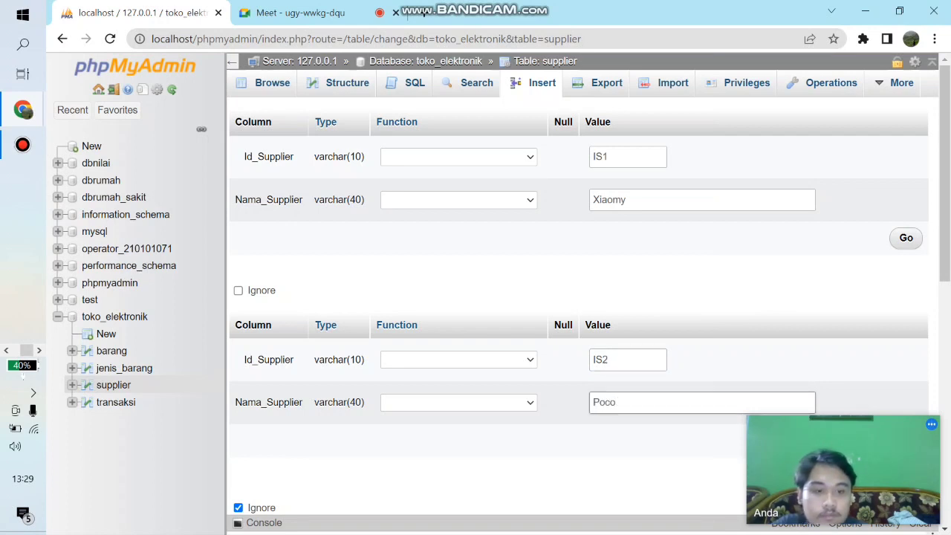
# - Fill the third supplier row with Id_Supplier IS3 and Nama_Supplier Polytron
pyautogui.scroll(-2, 943, 223)
pyautogui.scroll(-2, 579, 304)
pyautogui.click(628, 325)
pyautogui.write('IS3')
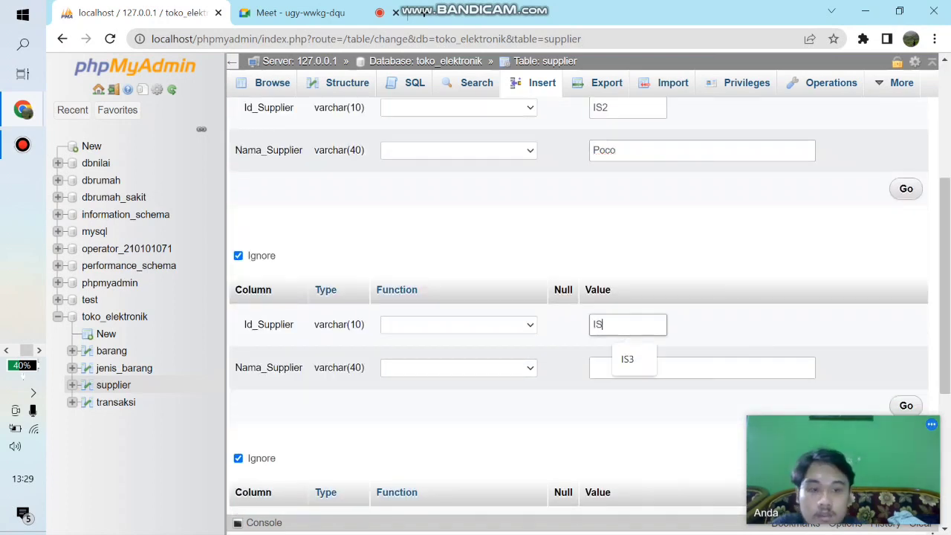
pyautogui.press('Tab')
pyautogui.write('Polytron')
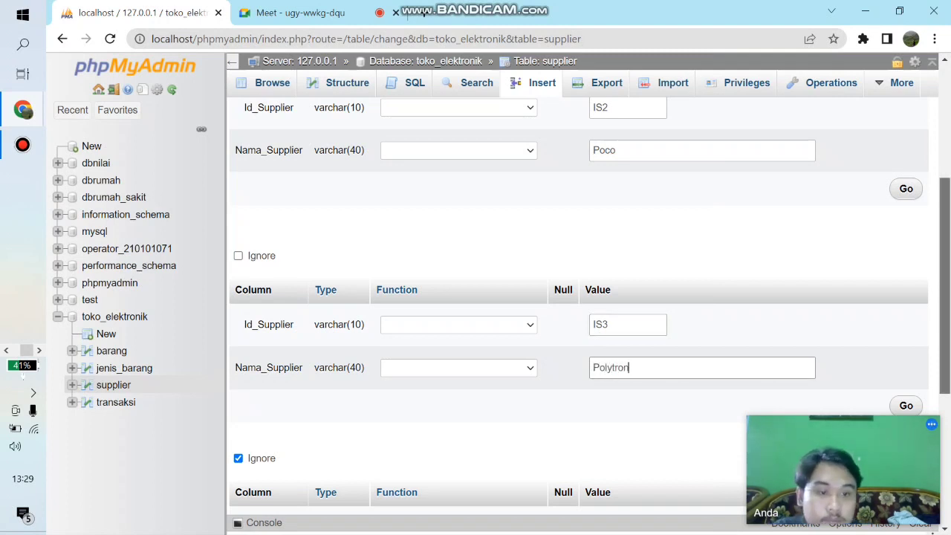
# - Fill the fourth supplier row with Id_Supplier IS4 and Nama_Supplier Samsung, and insert the four rows into supplier
pyautogui.moveTo(943, 297); pyautogui.dragTo(944, 389)
pyautogui.click(628, 321)
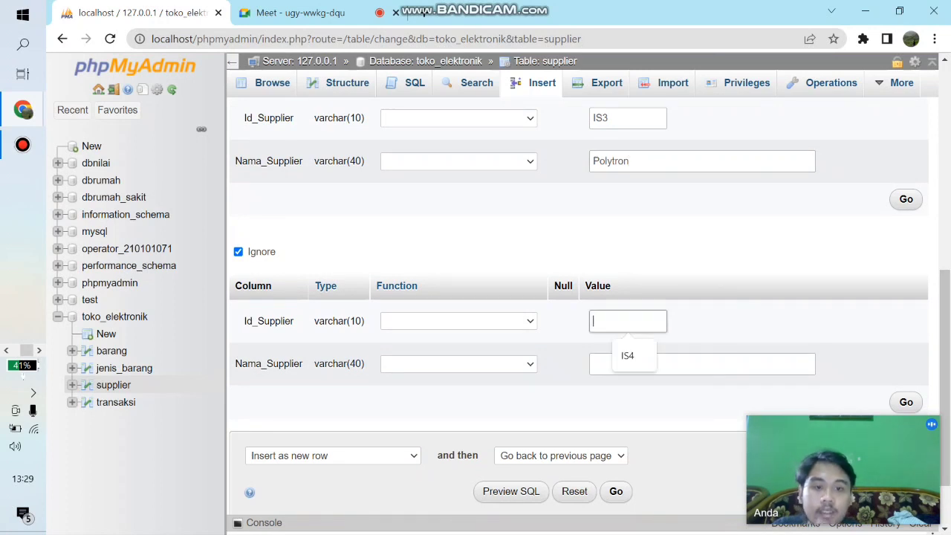
pyautogui.write('IS4')
pyautogui.press('Tab')
pyautogui.write('Samsung')
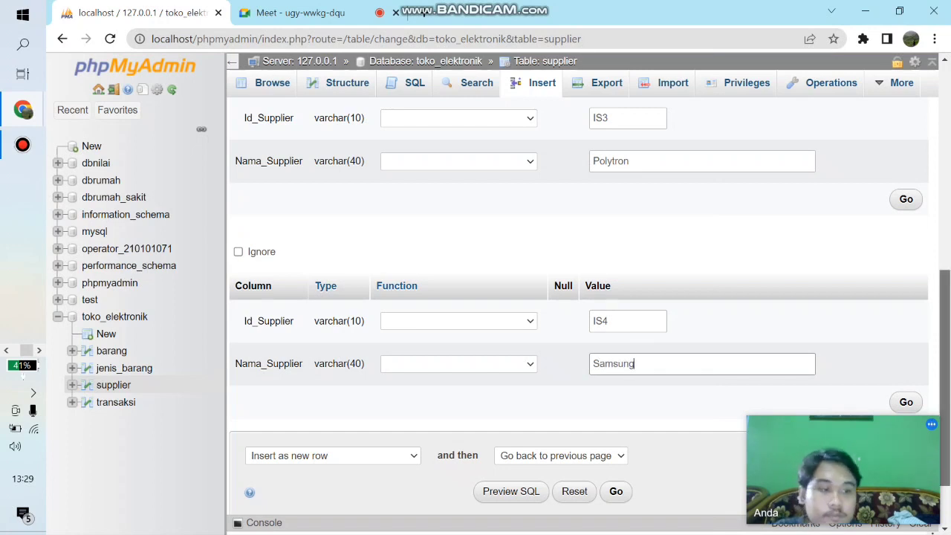
pyautogui.scroll(-1, 579, 297)
pyautogui.click(616, 431)
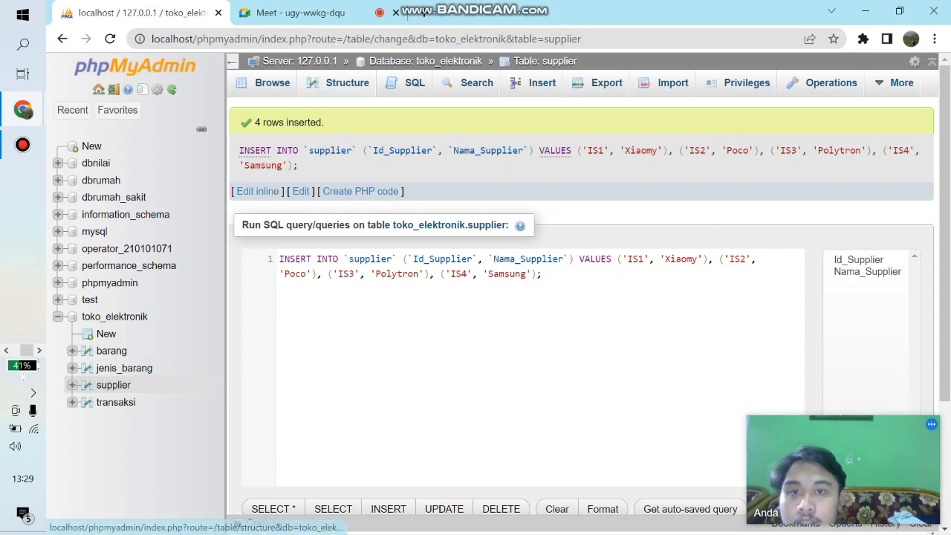
# - Review the structure of the supplier table and the stored rows of jenis_barang and supplier
pyautogui.click(87, 385)
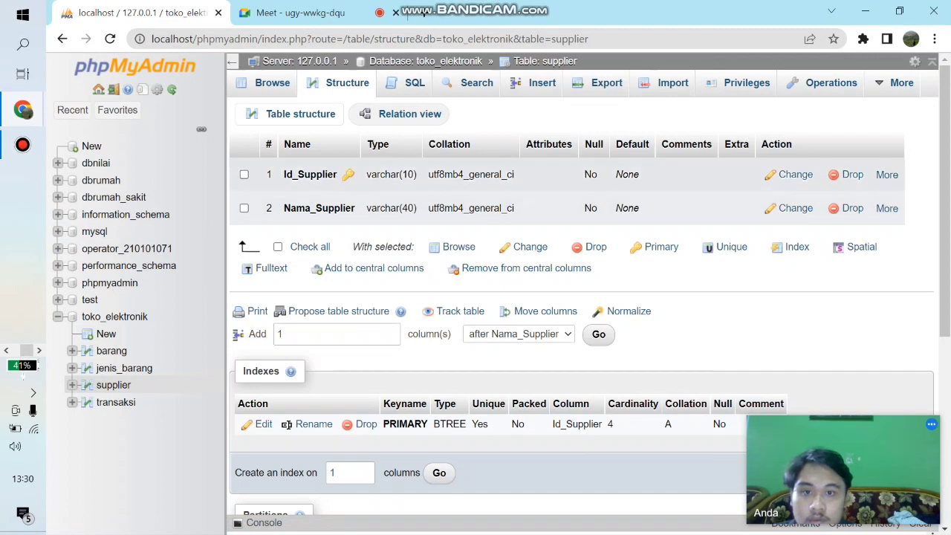
pyautogui.click(452, 175)
pyautogui.click(452, 175)
pyautogui.click(452, 175)
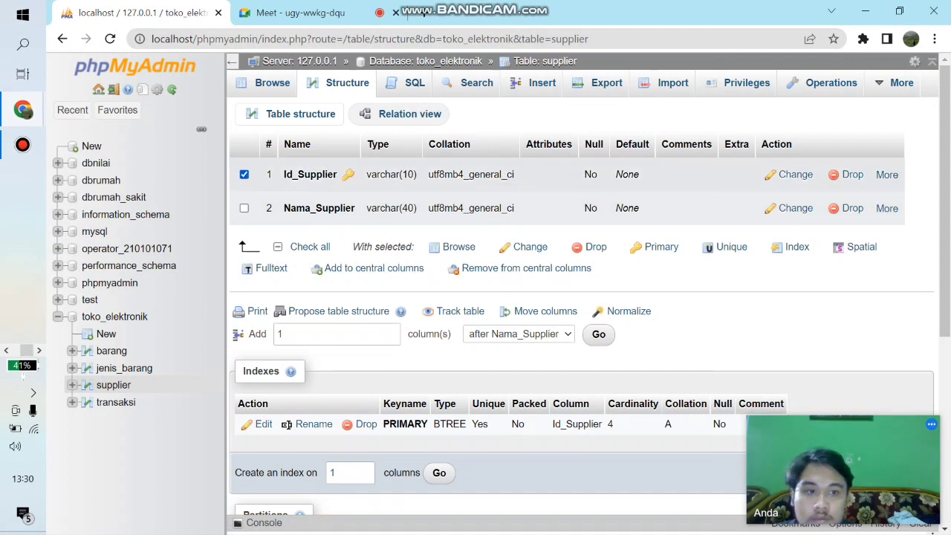
pyautogui.click(452, 175)
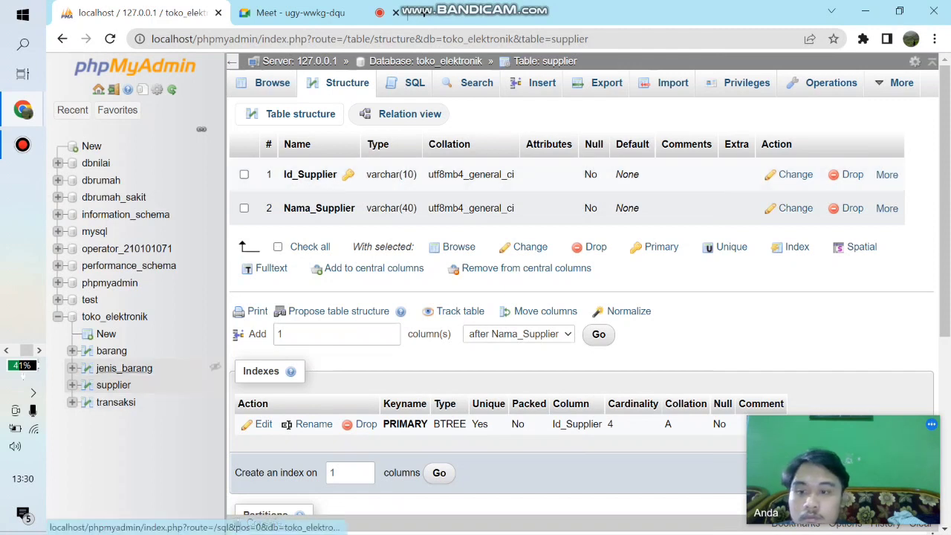
pyautogui.click(124, 368)
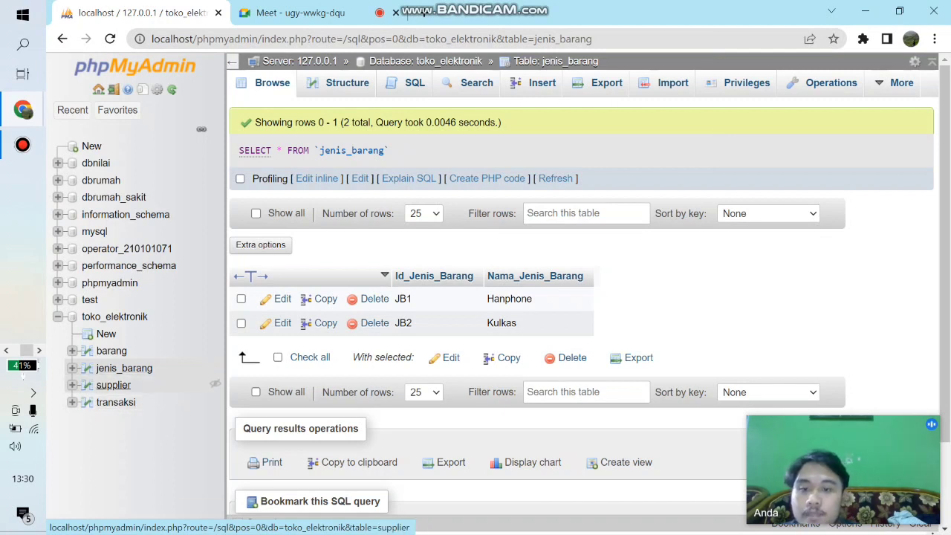
pyautogui.click(113, 384)
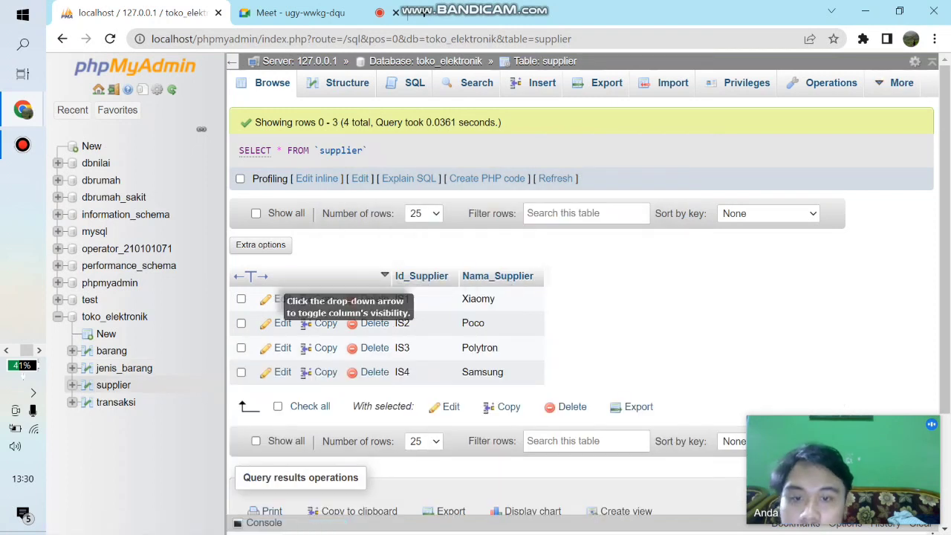
# - Open the insert form for the transaksi table and set it to continue insertion with 4 rows
pyautogui.click(115, 402)
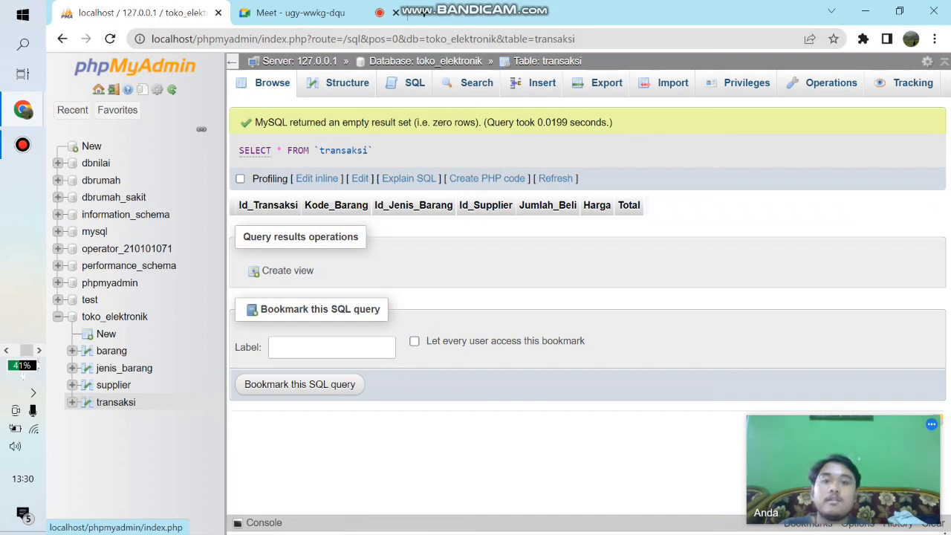
pyautogui.click(541, 83)
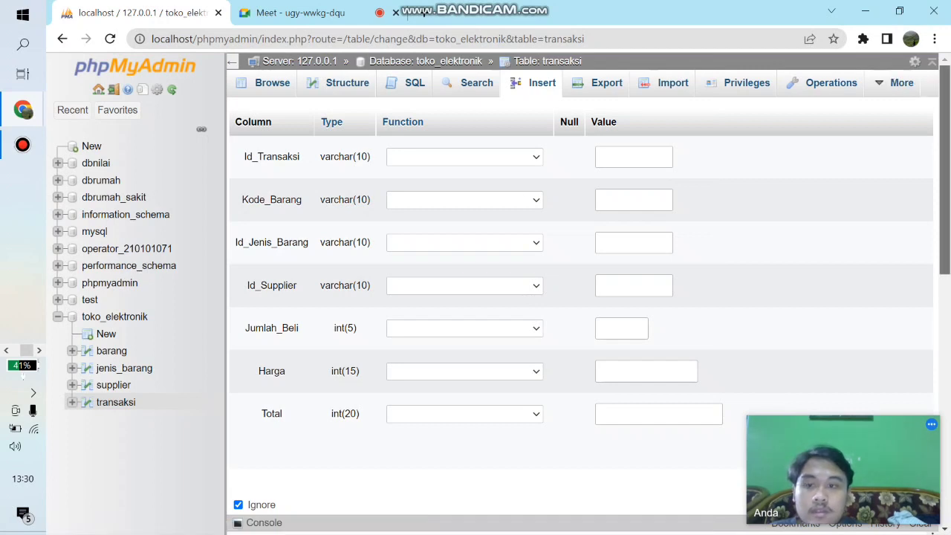
pyautogui.scroll(-5, 579, 290)
pyautogui.scroll(-3, 579, 304)
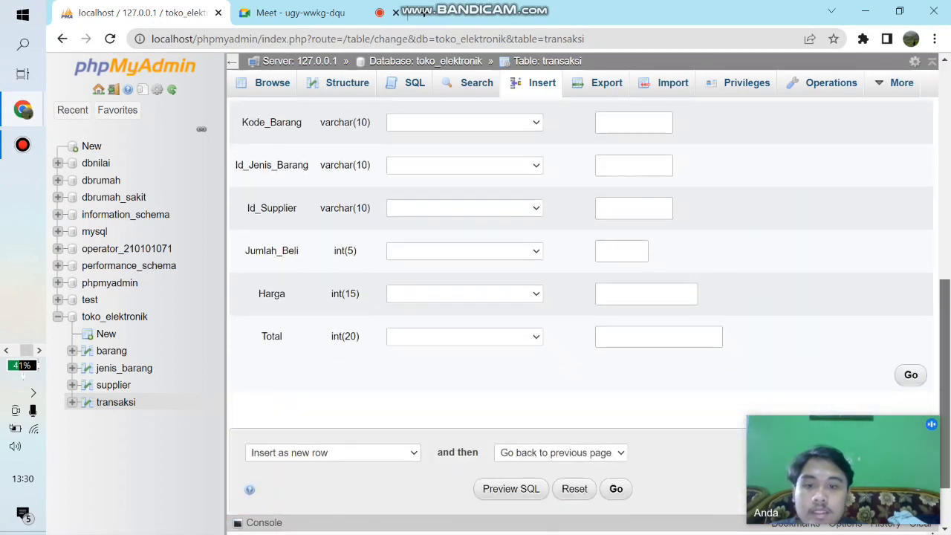
pyautogui.click(378, 473)
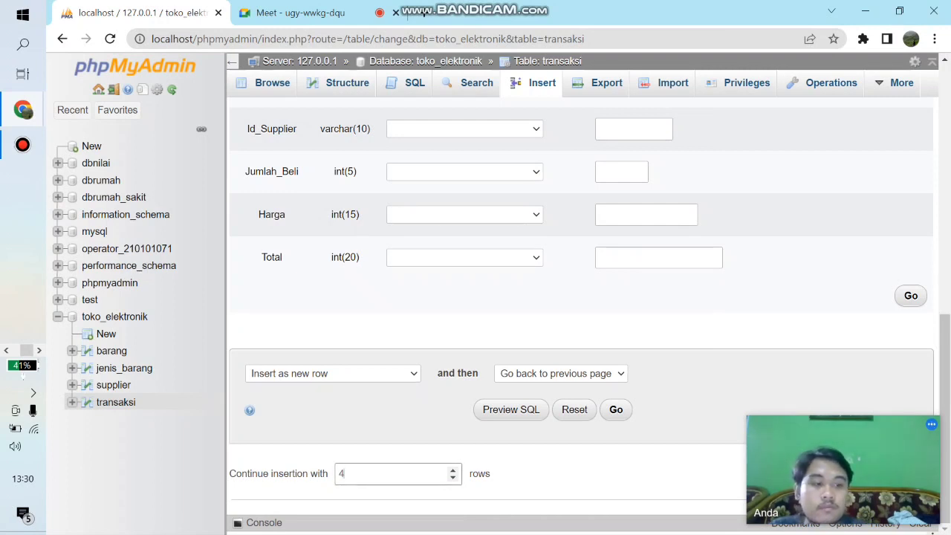
pyautogui.press('Return')
# - Fill the first transaksi row with Id_Transaksi IT113 and Kode_Barang KB1
pyautogui.moveTo(943, 263); pyautogui.dragTo(944, 124)
pyautogui.click(633, 157)
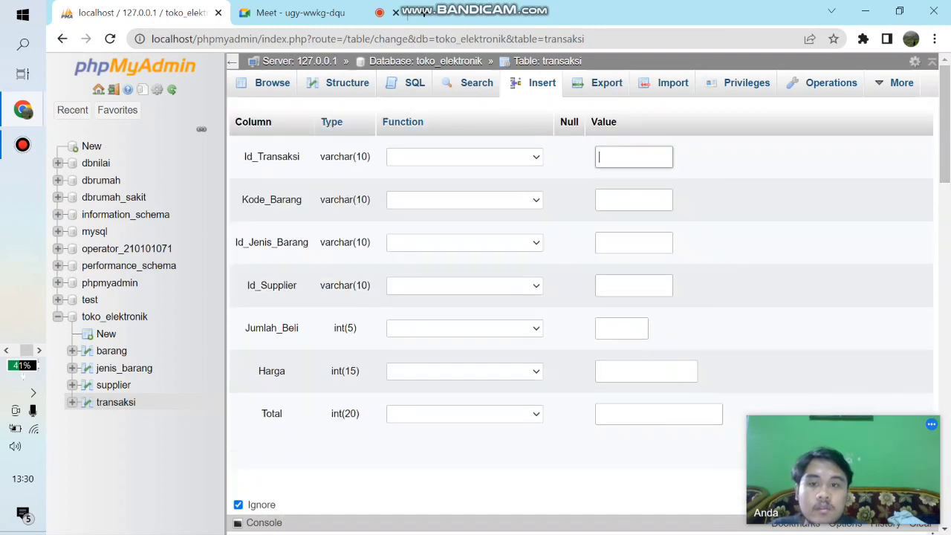
pyautogui.write('IT113')
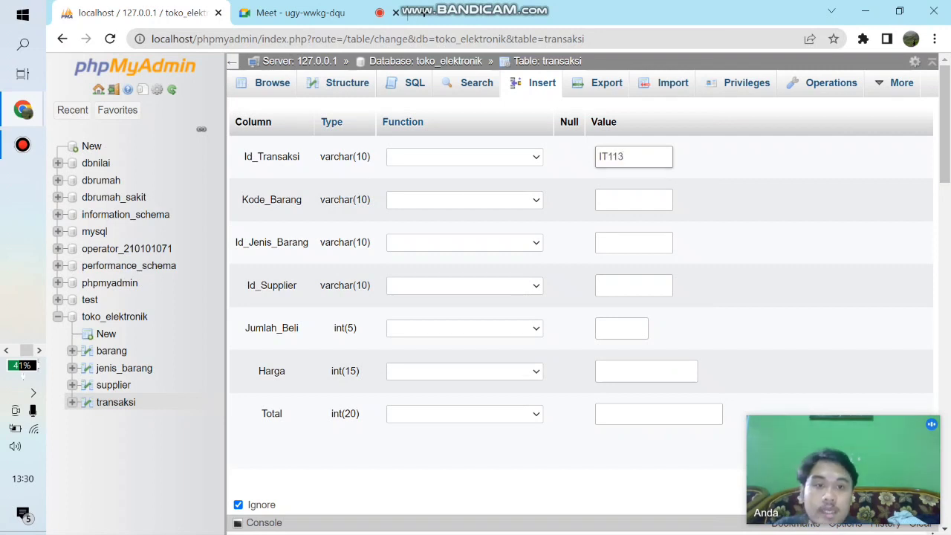
pyautogui.click(634, 200)
pyautogui.click(638, 234)
# - Set the first transaksi row's Id_Jenis_Barang to JB1 and Id_Supplier to IS1
pyautogui.press('Tab')
pyautogui.press('Down')
pyautogui.press('Down')
pyautogui.press('Return')
pyautogui.press('Tab')
pyautogui.press('Down')
pyautogui.press('Down')
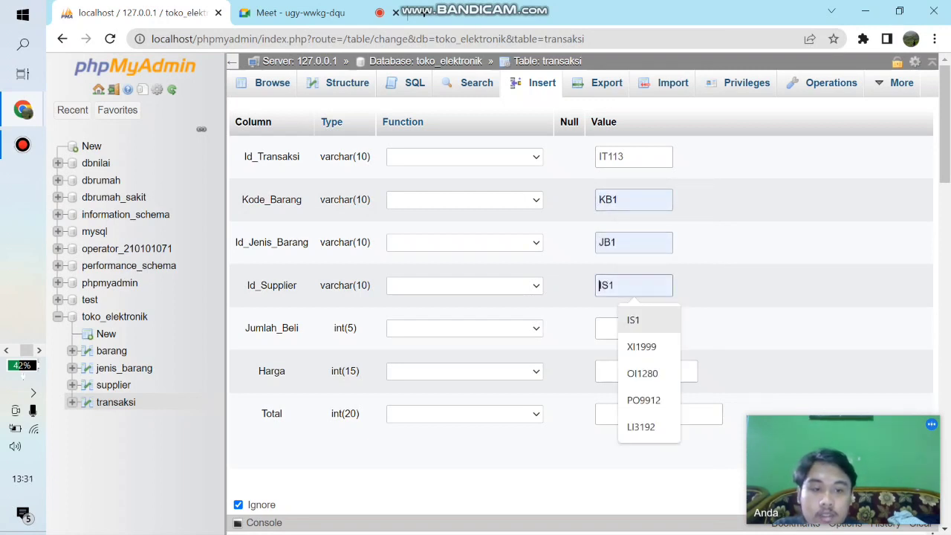
pyautogui.press('Return')
# - Complete the first transaksi row with Jumlah_Beli 2, Harga 2400000 and Total 4800000
pyautogui.press('Tab')
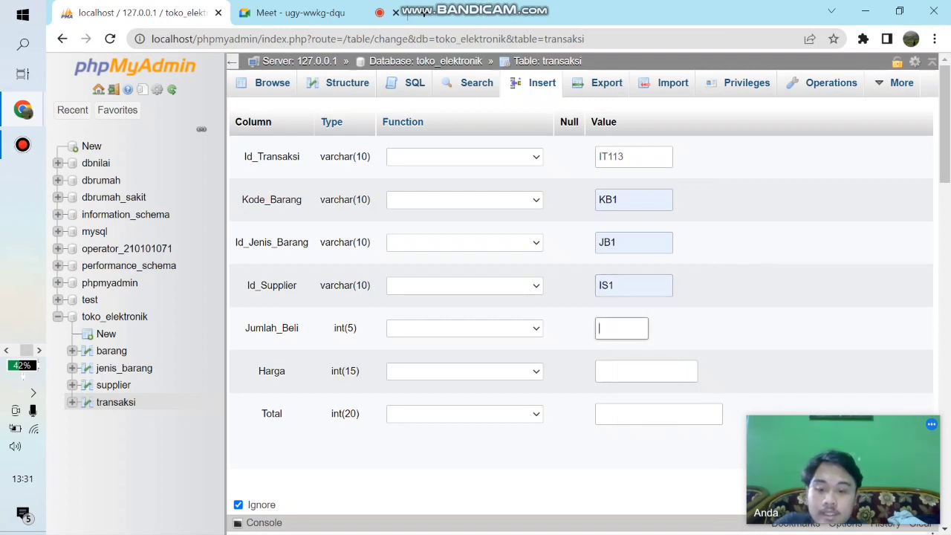
pyautogui.write('1')
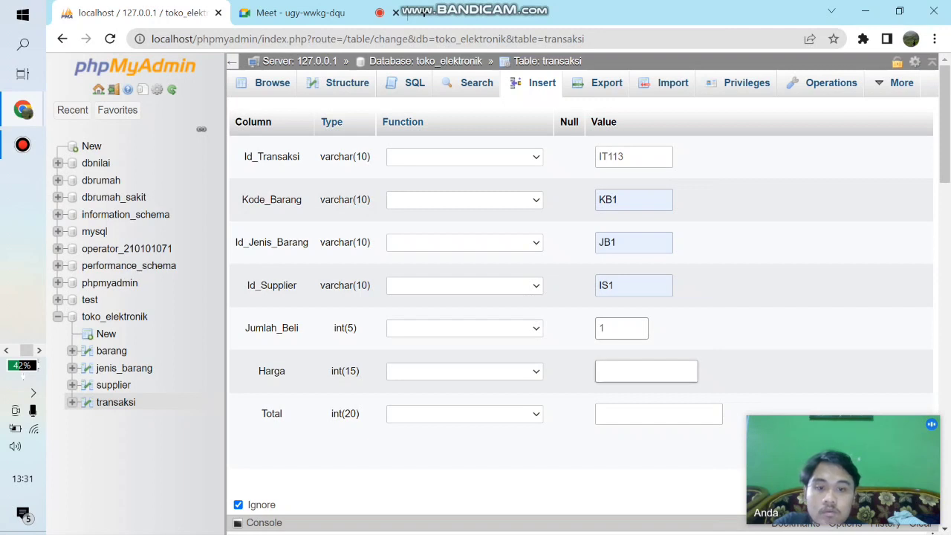
pyautogui.press('BackSpace')
pyautogui.write('2')
pyautogui.press('Tab')
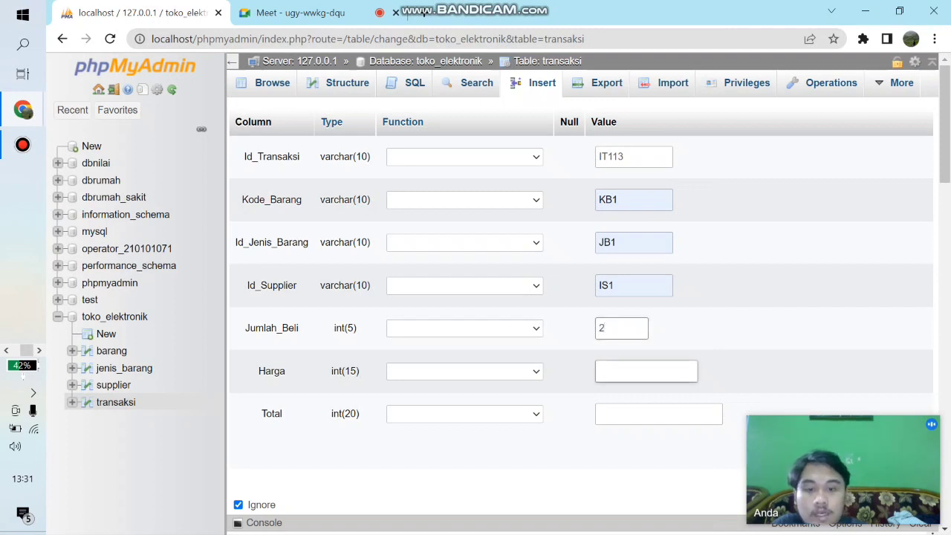
pyautogui.write('2')
pyautogui.press('Down')
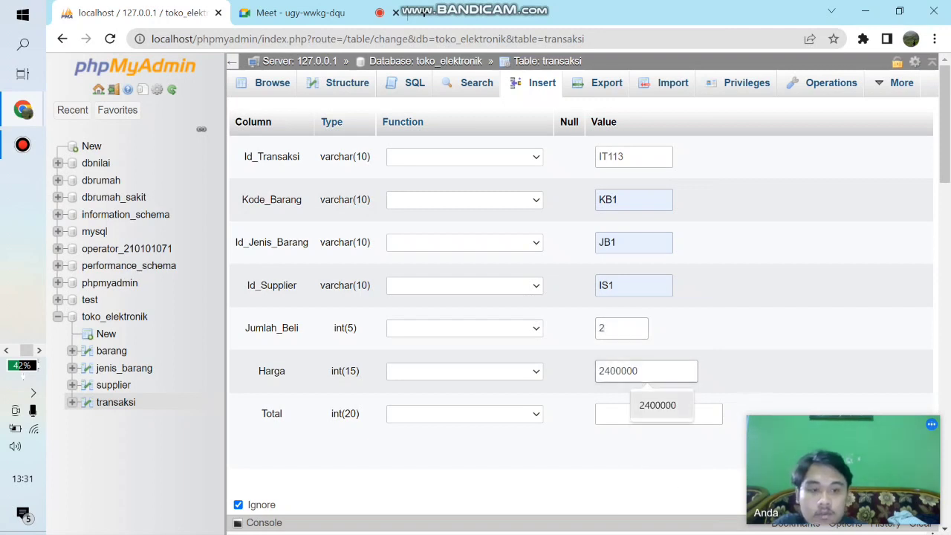
pyautogui.press('Return')
pyautogui.press('Tab')
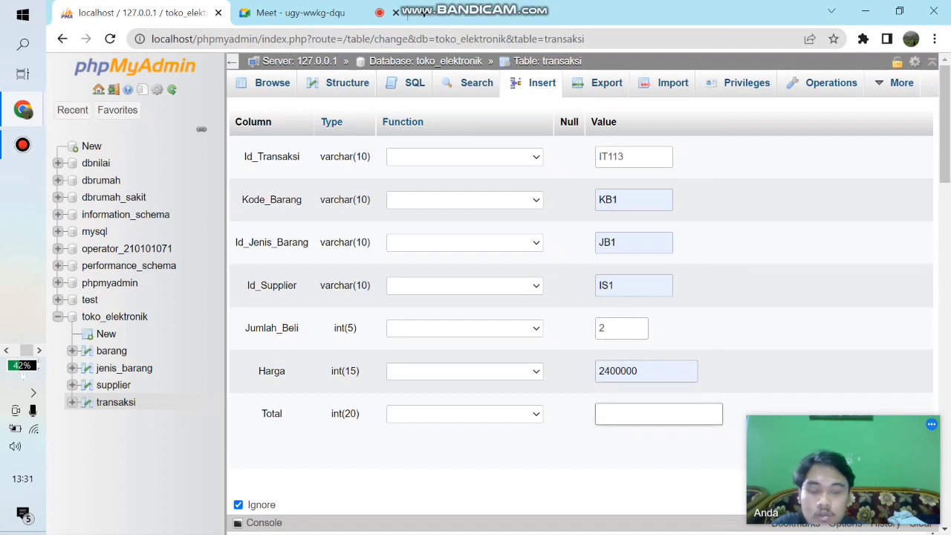
pyautogui.write('4')
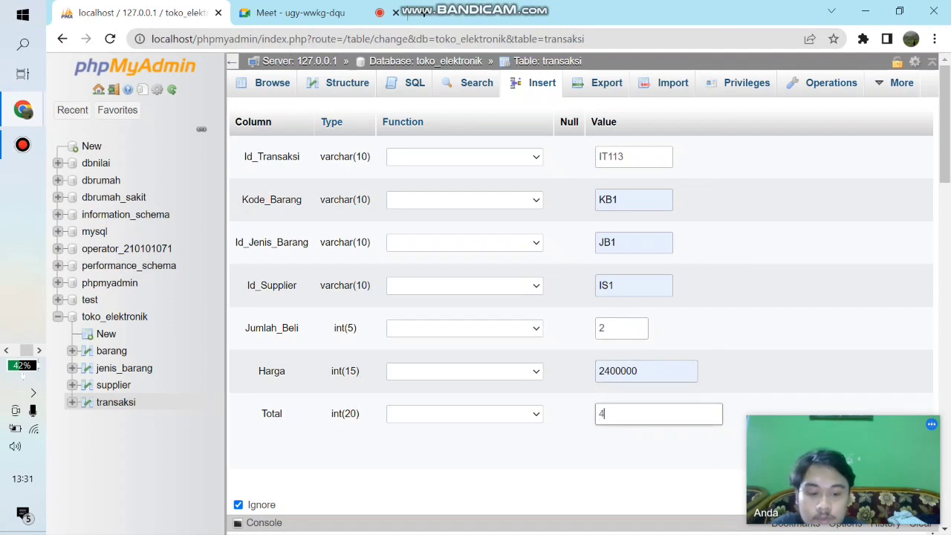
pyautogui.write('800000')
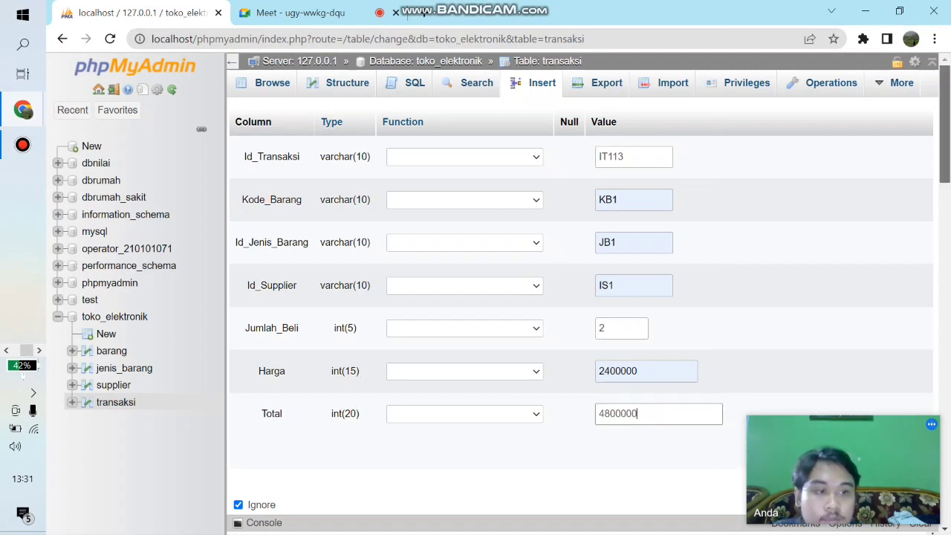
# - Fill the second transaksi row with Id_Transaksi IT111 and Kode_Barang KB2
pyautogui.press('Return')
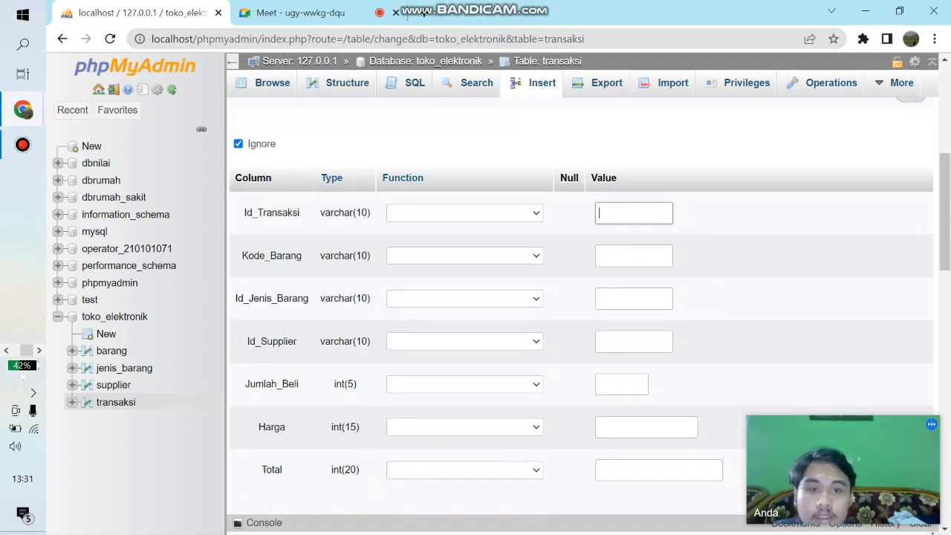
pyautogui.write('IT')
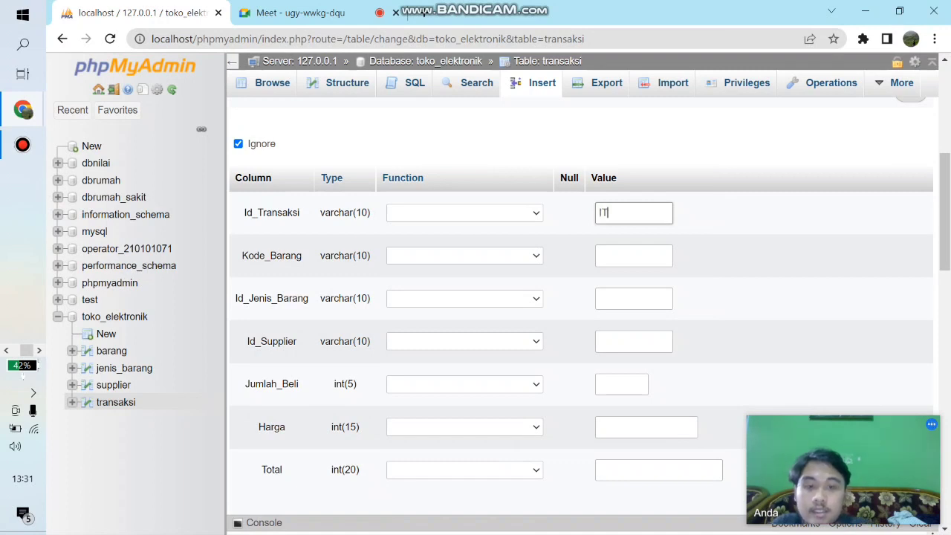
pyautogui.write('11')
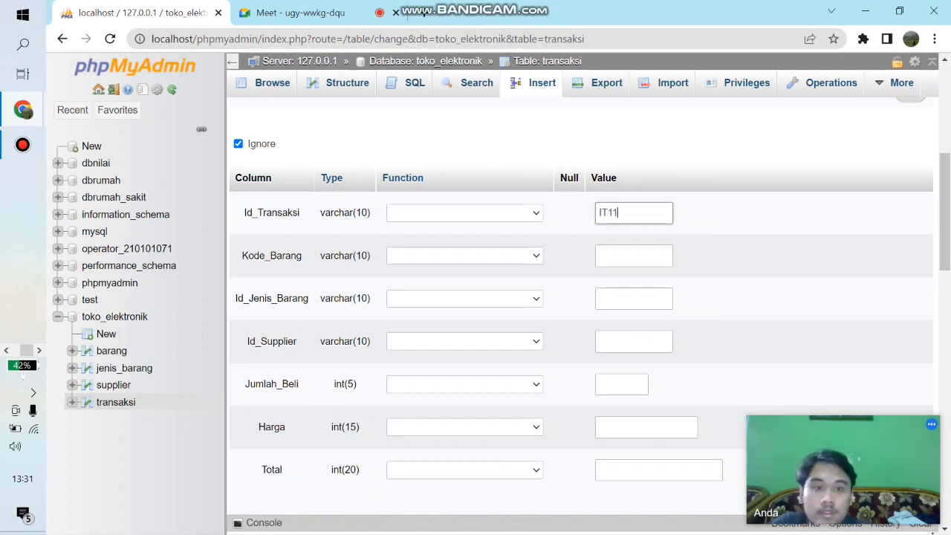
pyautogui.write('1')
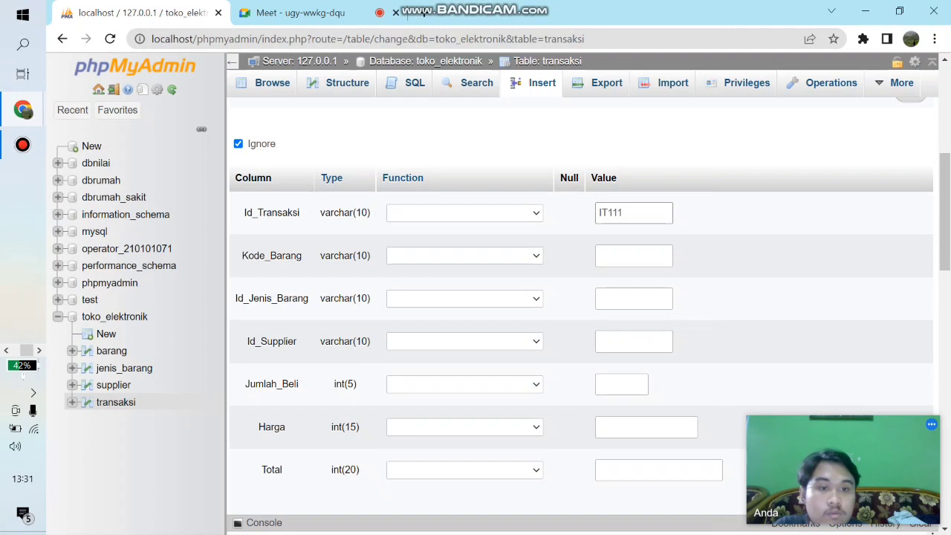
pyautogui.scroll(5, 580, 304)
pyautogui.scroll(-5, 580, 304)
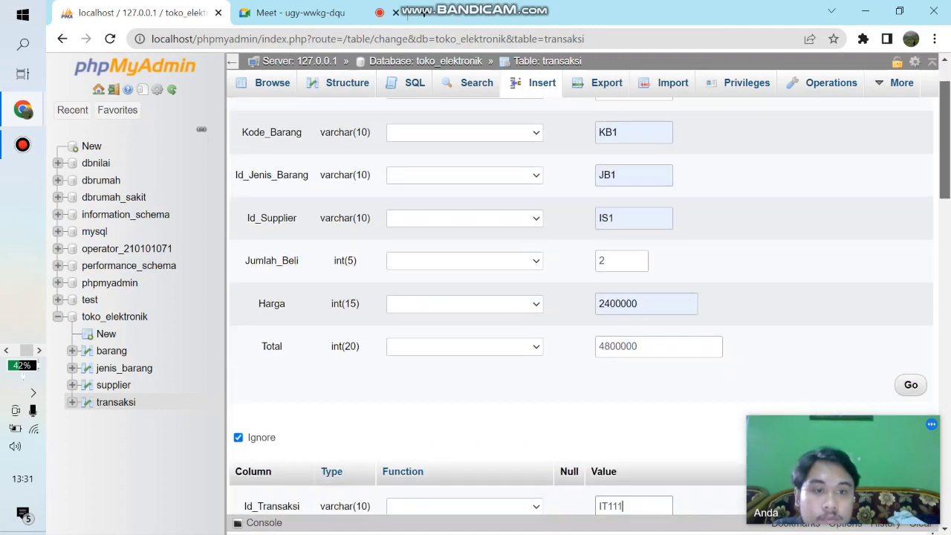
pyautogui.press('Tab')
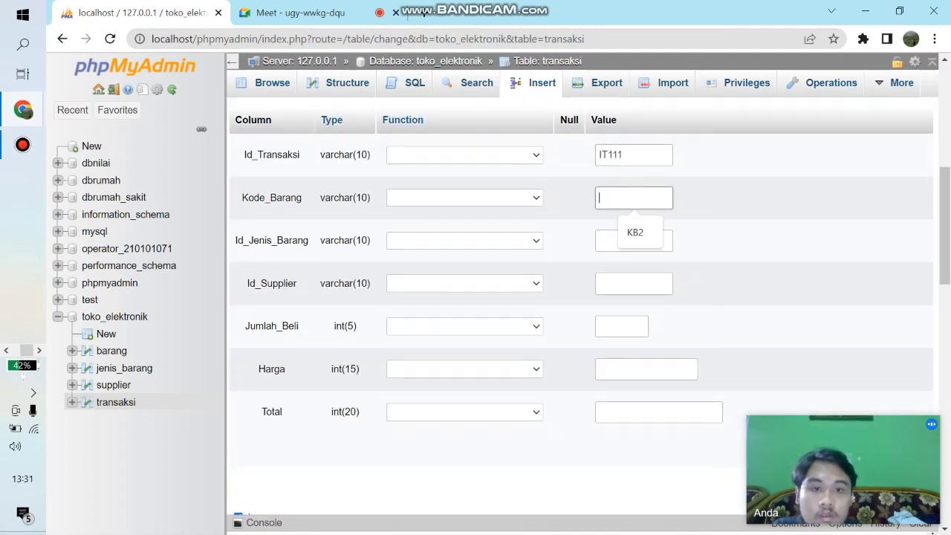
pyautogui.write('KB2')
# - Set the second transaksi row's Id_Jenis_Barang to JB1 and Id_Supplier to IS2
pyautogui.press('Tab')
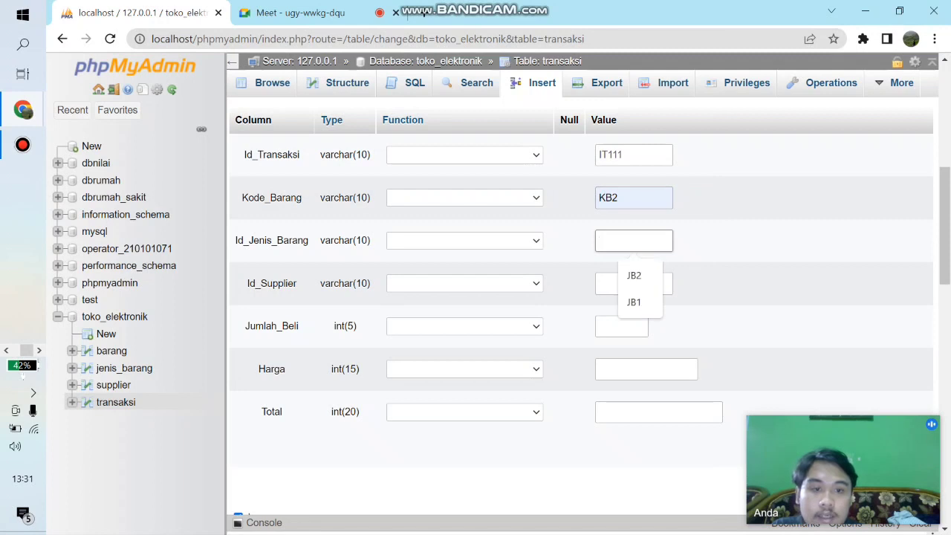
pyautogui.press('Down')
pyautogui.press('Down')
pyautogui.press('Up')
pyautogui.press('Return')
pyautogui.click(619, 241)
pyautogui.press('BackSpace')
pyautogui.press('Down')
pyautogui.press('Down')
pyautogui.press('Return')
pyautogui.press('Tab')
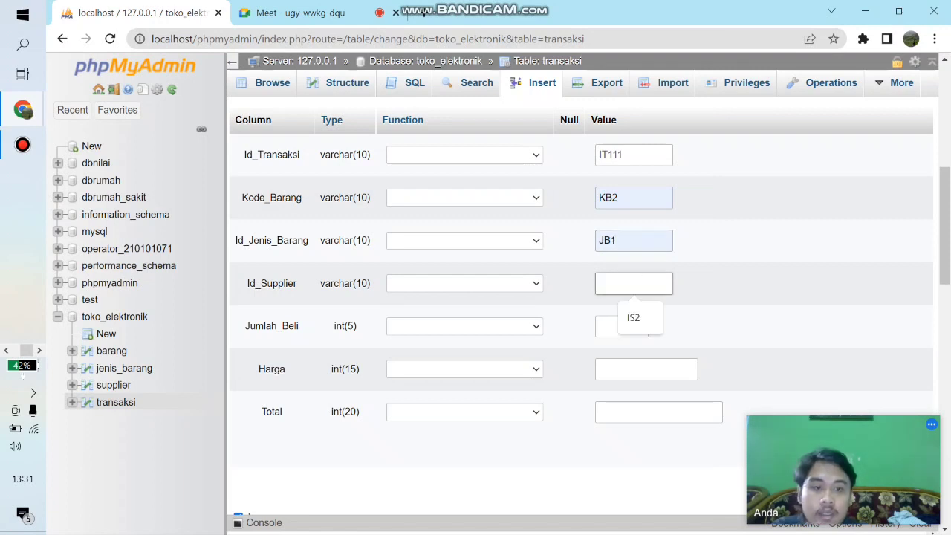
pyautogui.press('Down')
pyautogui.press('Return')
# - Complete the second transaksi row with Jumlah_Beli 1, Harga 3000000 and Total 3000000
pyautogui.press('Tab')
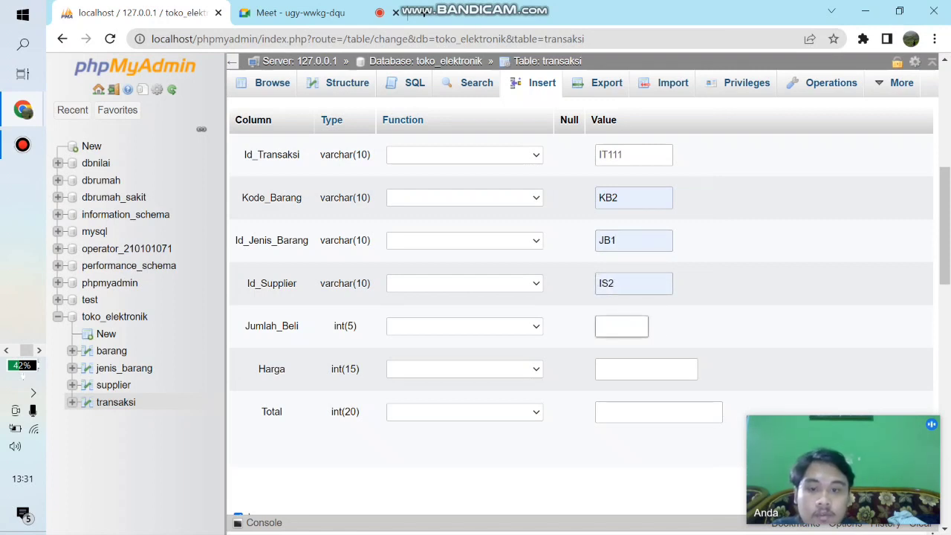
pyautogui.write('1')
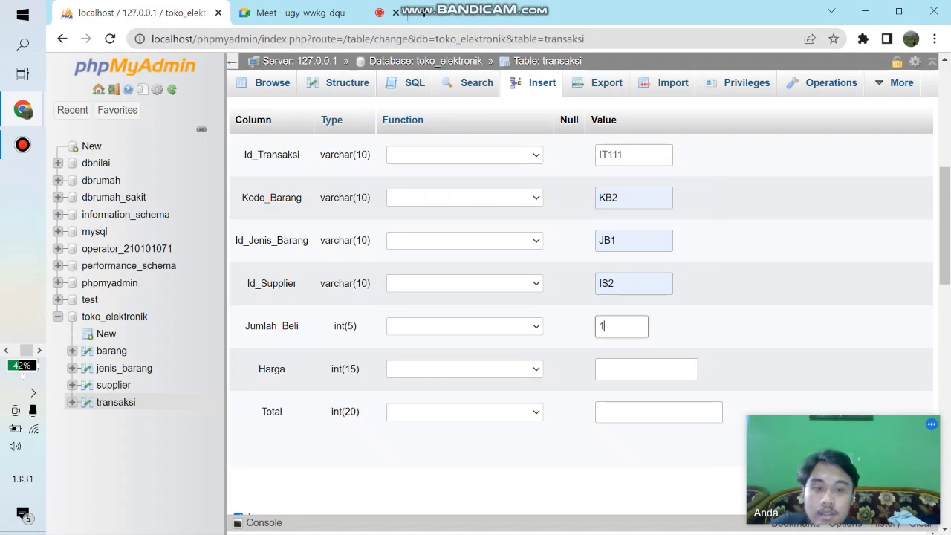
pyautogui.press('Tab')
pyautogui.write('3')
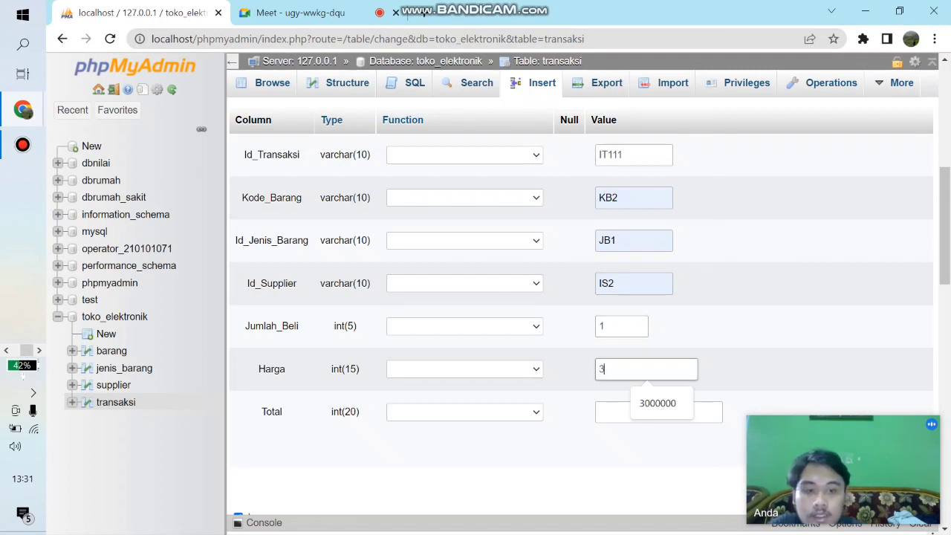
pyautogui.press('Down')
pyautogui.press('Return')
pyautogui.press('Tab')
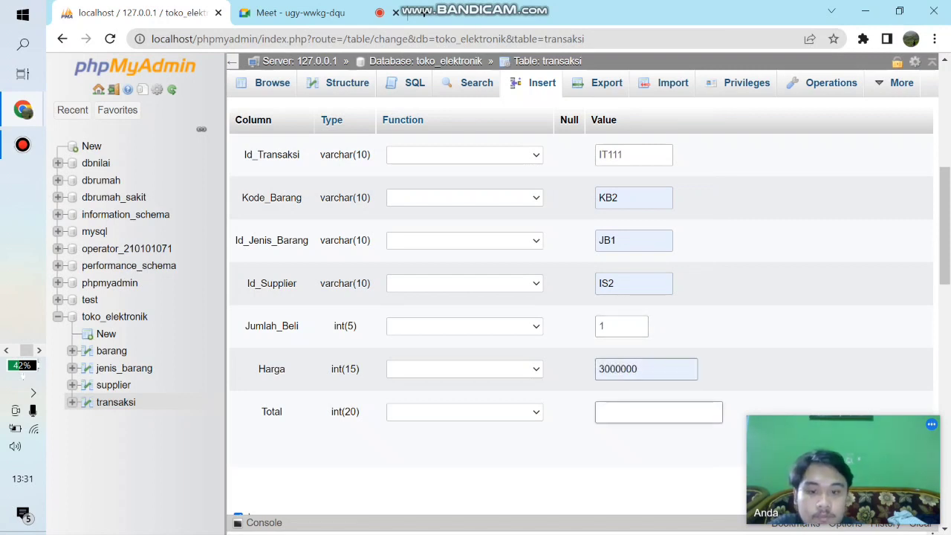
pyautogui.write('3000000')
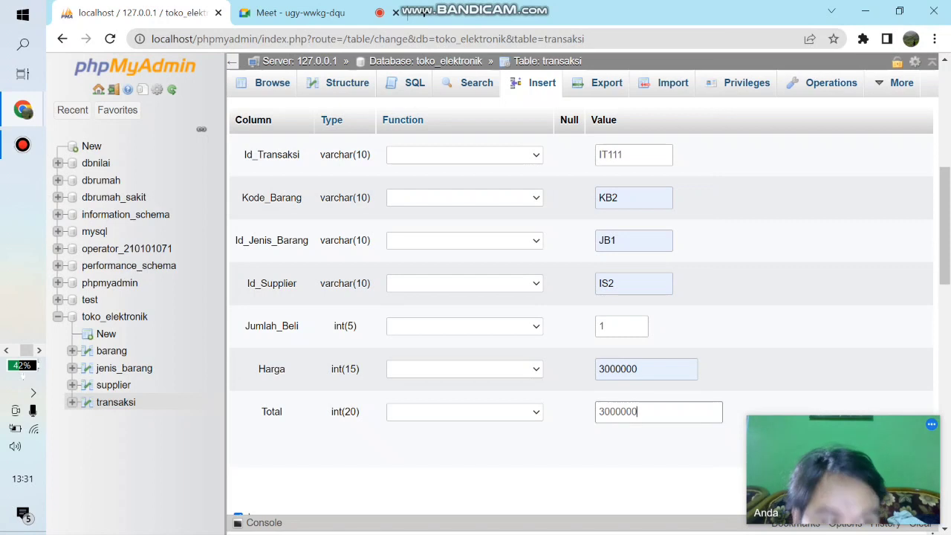
# - Fill the third transaksi row with Id_Transaksi IT114 and Kode_Barang KB3
pyautogui.moveTo(944, 226); pyautogui.dragTo(944, 305)
pyautogui.click(633, 260)
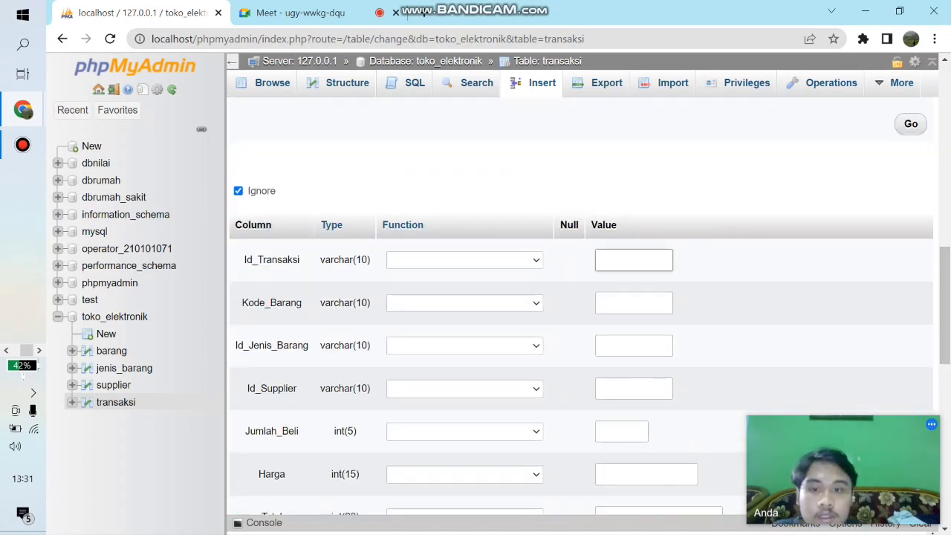
pyautogui.write('IT114')
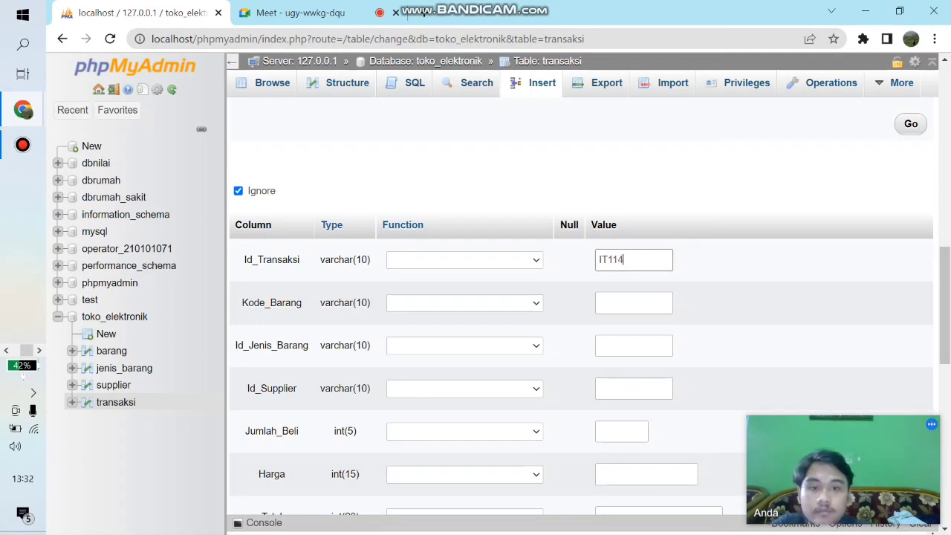
pyautogui.doubleClick(633, 303)
pyautogui.click(639, 337)
# - Set the third transaksi row's Id_Jenis_Barang to JB2 and Id_Supplier to IS3
pyautogui.press('Tab')
pyautogui.press('Down')
pyautogui.press('Down')
pyautogui.press('Return')
pyautogui.press('Tab')
pyautogui.press('Down')
pyautogui.press('Down')
pyautogui.press('Return')
# - Complete the third transaksi row with Jumlah_Beli 1, Harga 3200000 and Total 3200000
pyautogui.press('Tab')
pyautogui.write('1')
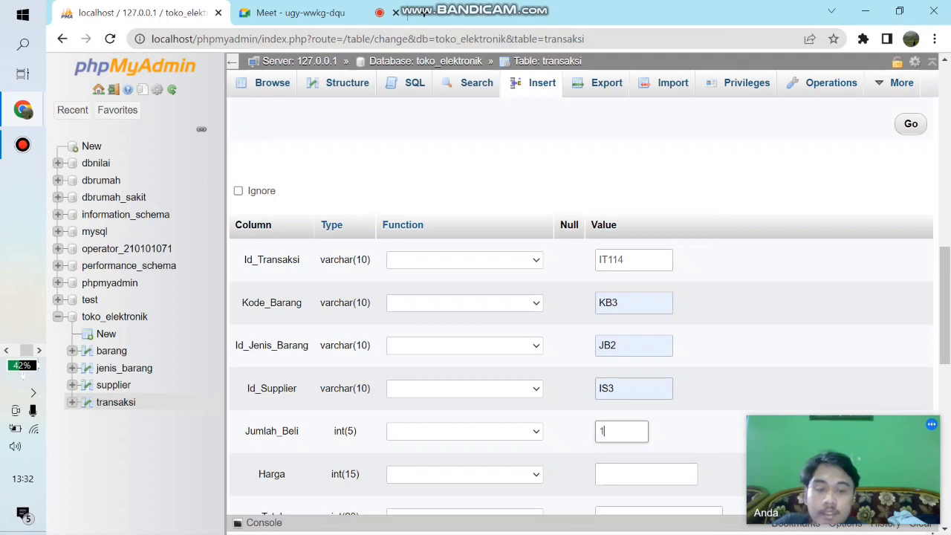
pyautogui.press('Tab')
pyautogui.press('Down')
pyautogui.press('Down')
pyautogui.press('Return')
pyautogui.scroll(-2, 579, 307)
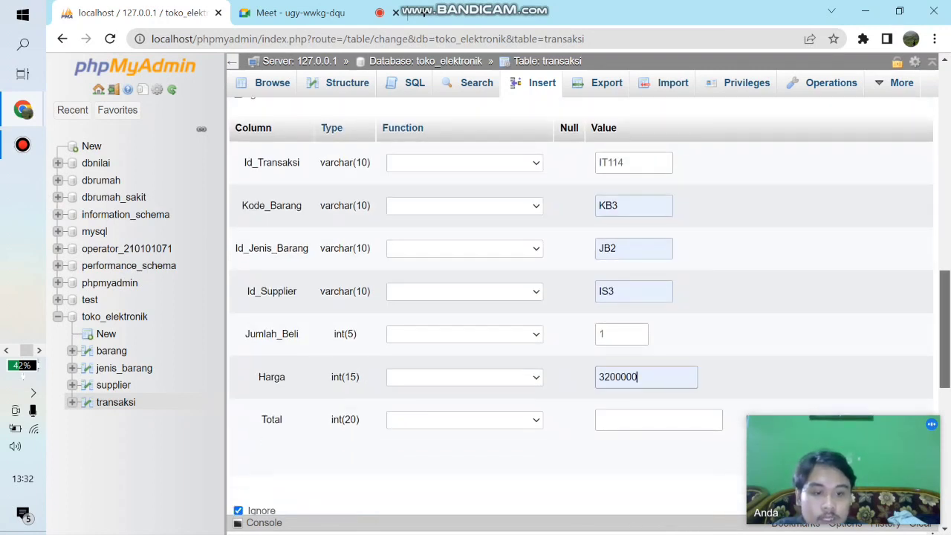
pyautogui.click(658, 402)
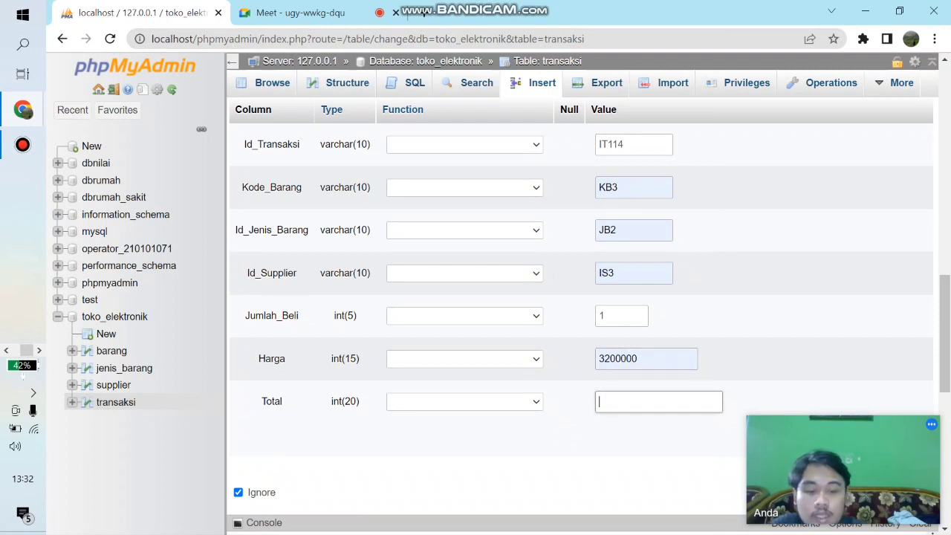
pyautogui.write('3200')
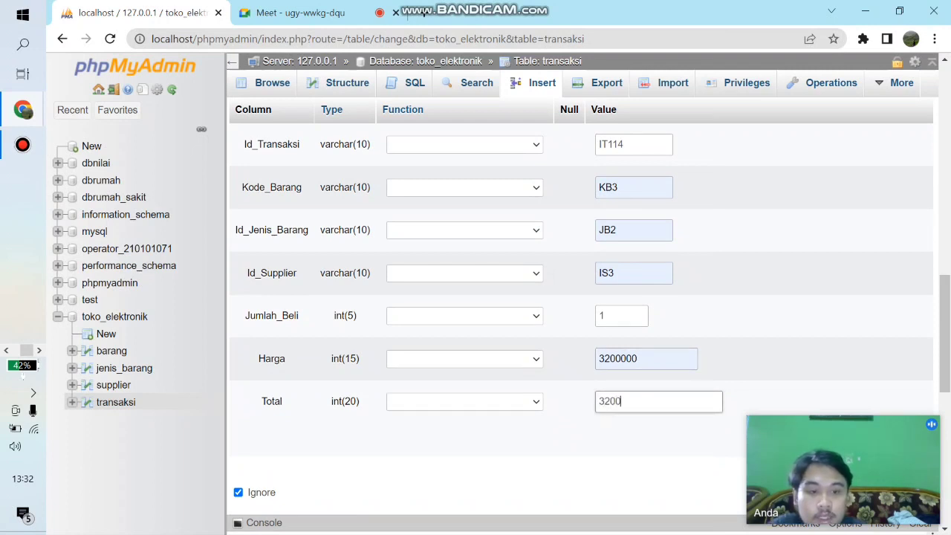
pyautogui.write('000')
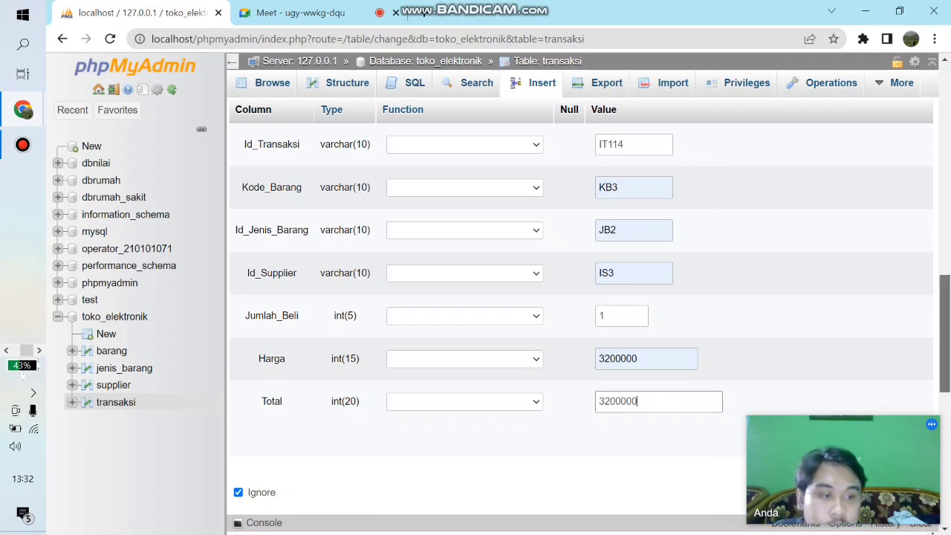
# - Fill the fourth transaksi row with Id_Transaksi IT115 and Kode_Barang KB4
pyautogui.scroll(-6, 579, 304)
pyautogui.press('Tab')
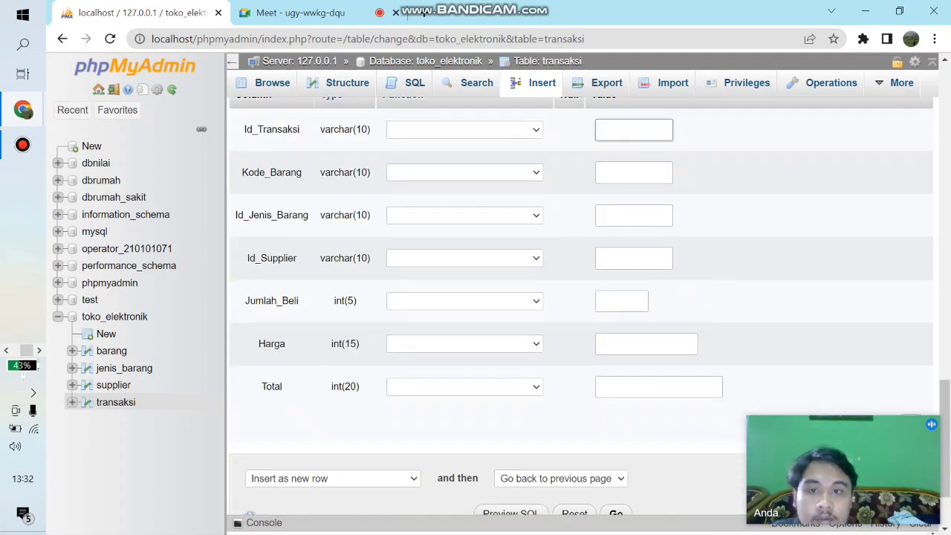
pyautogui.write('IT44')
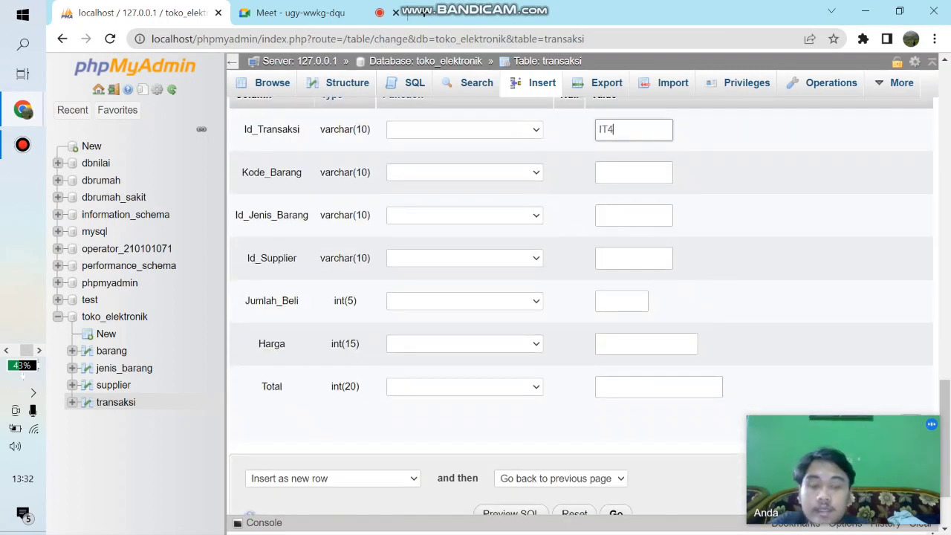
pyautogui.press('BackSpace')
pyautogui.press('BackSpace')
pyautogui.write('115')
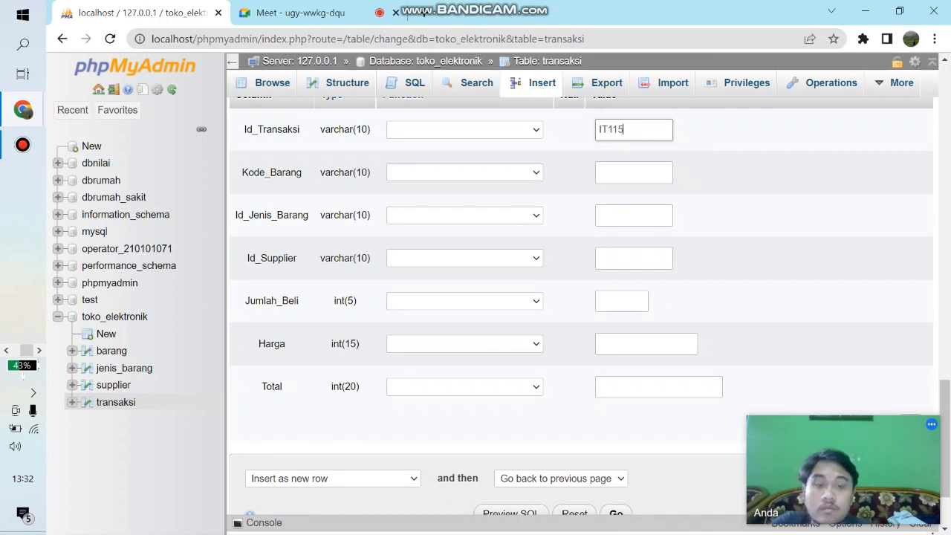
pyautogui.press('Tab')
pyautogui.press('Down')
pyautogui.press('Down')
pyautogui.press('Return')
# - Set the fourth transaksi row's Id_Jenis_Barang to JB2 and Id_Supplier to IS4
pyautogui.press('Tab')
pyautogui.press('Down')
pyautogui.press('Down')
pyautogui.press('Return')
pyautogui.press('Tab')
pyautogui.press('Down')
pyautogui.press('Down')
pyautogui.press('Return')
# - Complete the fourth transaksi row with Jumlah_Beli 2, Harga 3500000 and Total 7000000
pyautogui.press('Tab')
pyautogui.write('2')
pyautogui.press('Tab')
pyautogui.press('Down')
pyautogui.press('Return')
pyautogui.press('Tab')
pyautogui.write('7000000')
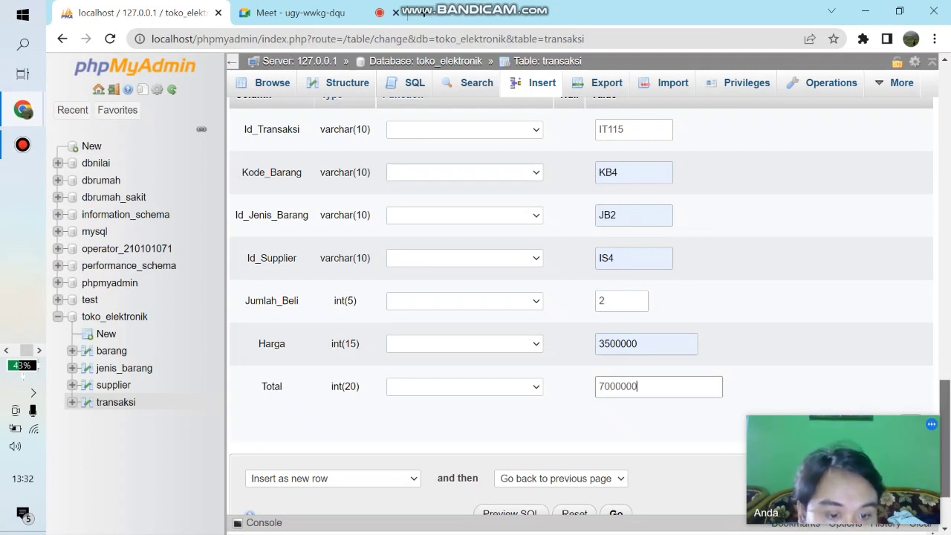
# - Insert the four filled rows into the transaksi table and browse its records
pyautogui.moveTo(944, 438); pyautogui.dragTo(944, 462)
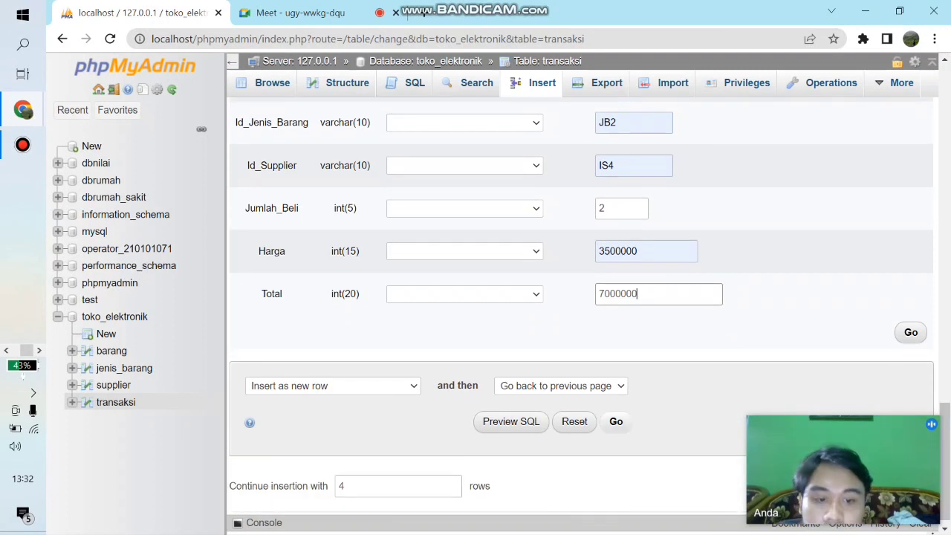
pyautogui.click(615, 421)
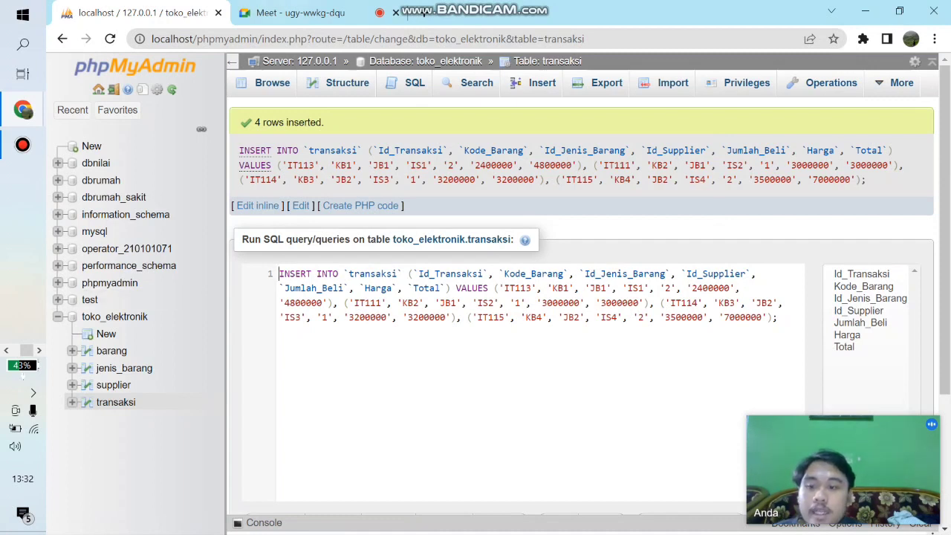
pyautogui.click(272, 83)
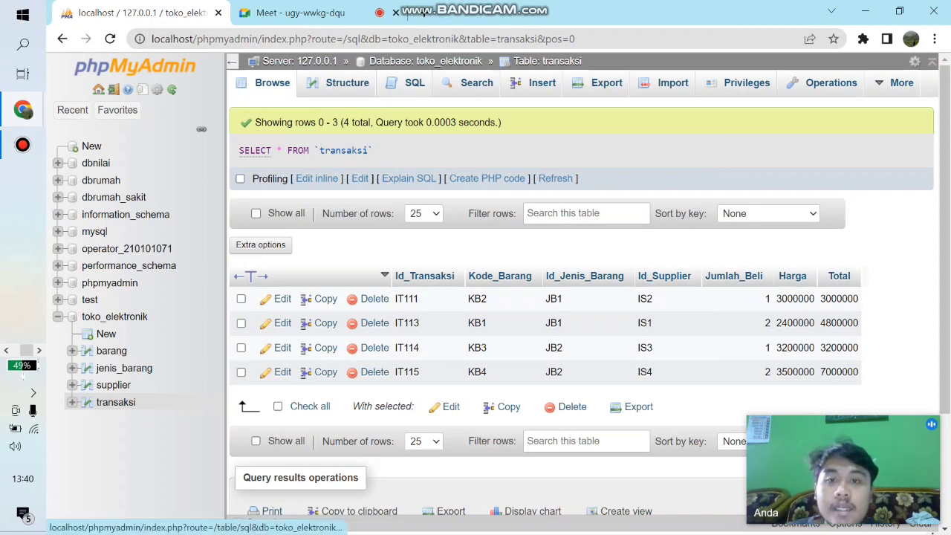
# - Open the SQL query editor for the transaksi table and clear the default query
pyautogui.click(405, 83)
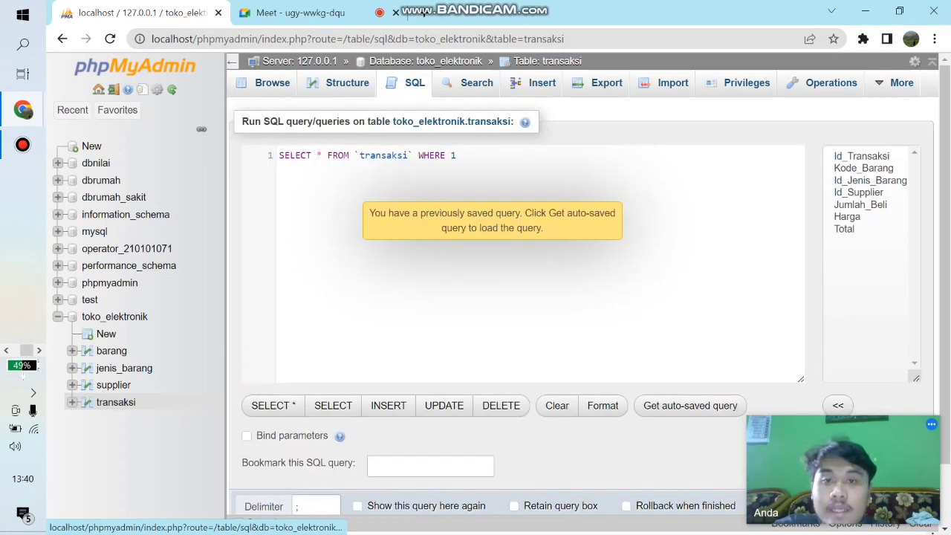
pyautogui.press('BackSpace')
pyautogui.press('BackSpace')
pyautogui.press('BackSpace')
pyautogui.press('BackSpace')
pyautogui.press('BackSpace')
pyautogui.press('BackSpace')
pyautogui.press('BackSpace')
pyautogui.press('BackSpace')
pyautogui.press('BackSpace')
pyautogui.press('BackSpace')
pyautogui.press('BackSpace')
pyautogui.press('BackSpace')
pyautogui.press('BackSpace')
pyautogui.press('BackSpace')
pyautogui.press('BackSpace')
pyautogui.press('BackSpace')
pyautogui.press('BackSpace')
pyautogui.press('BackSpace')
pyautogui.press('BackSpace')
pyautogui.press('BackSpace')
pyautogui.press('BackSpace')
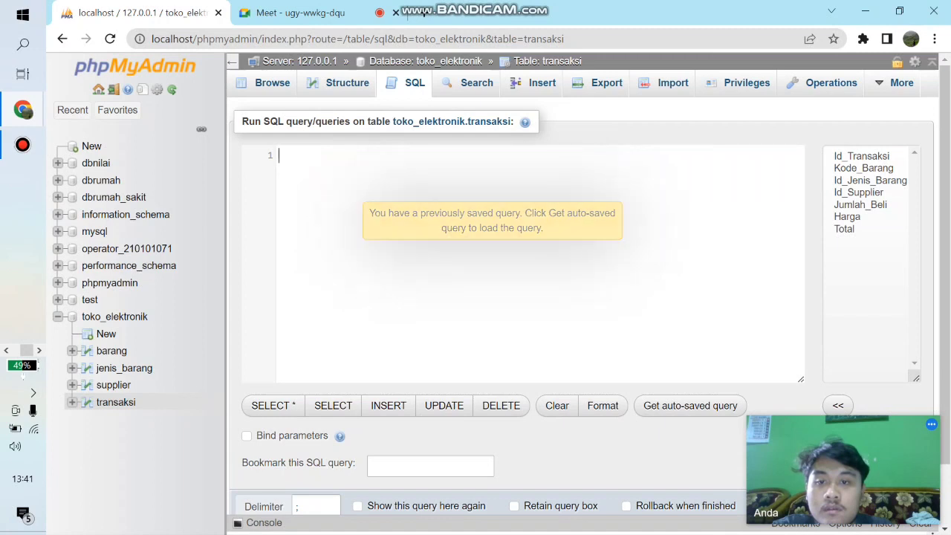
# - Start a SELECT query with the columns Id_Transaksi and Total
pyautogui.write('SELECT')
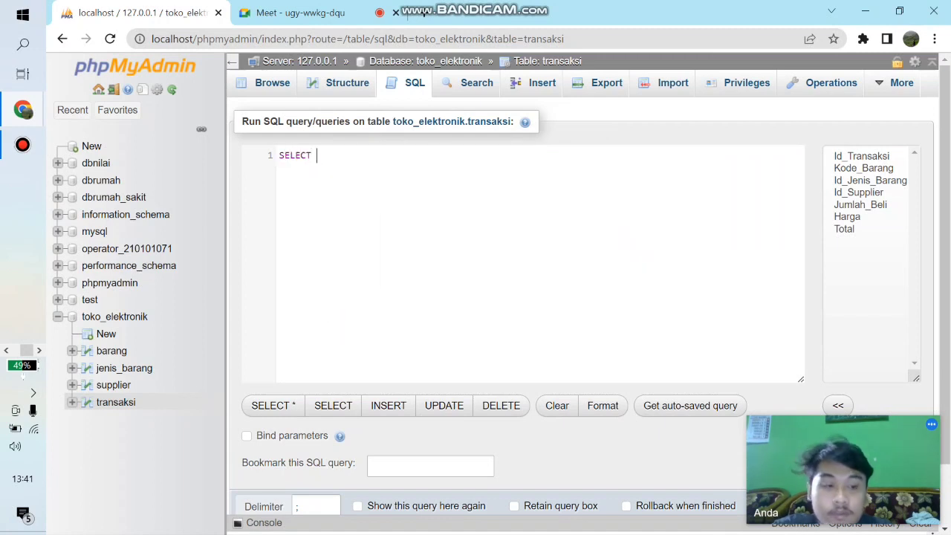
pyautogui.write(' Id')
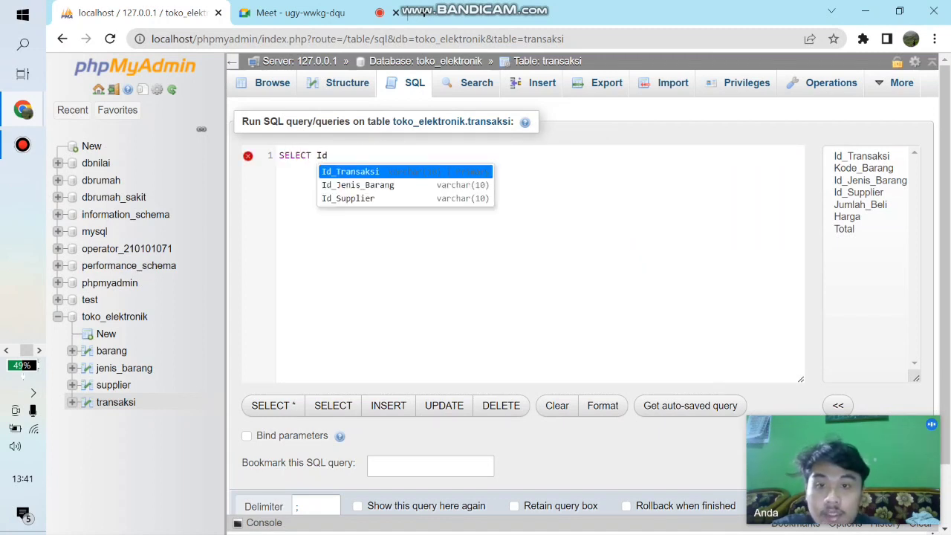
pyautogui.press('Return')
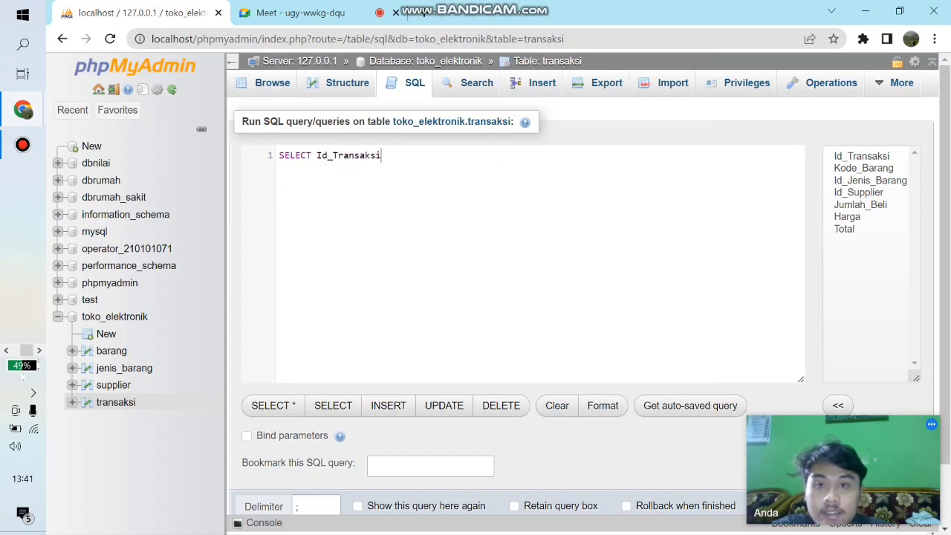
pyautogui.write(', ')
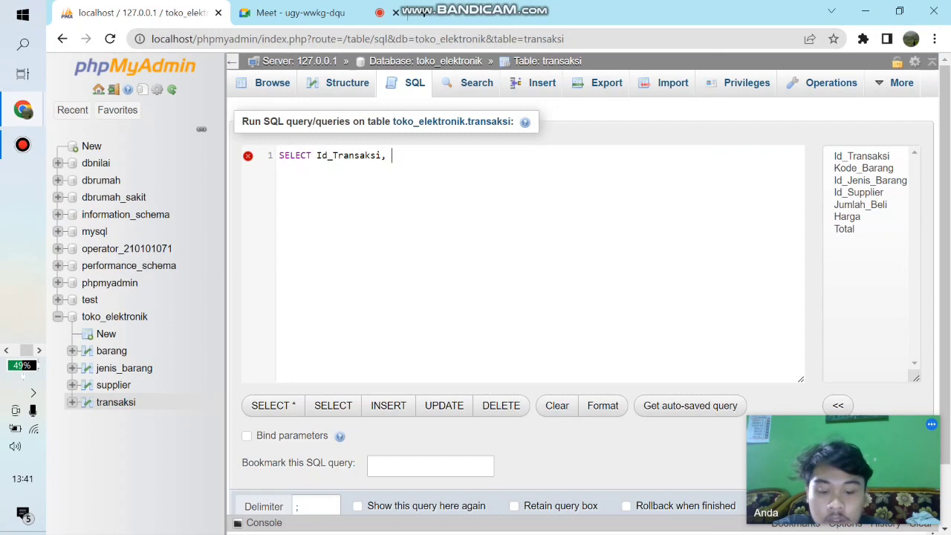
pyautogui.write('T')
pyautogui.press('Return')
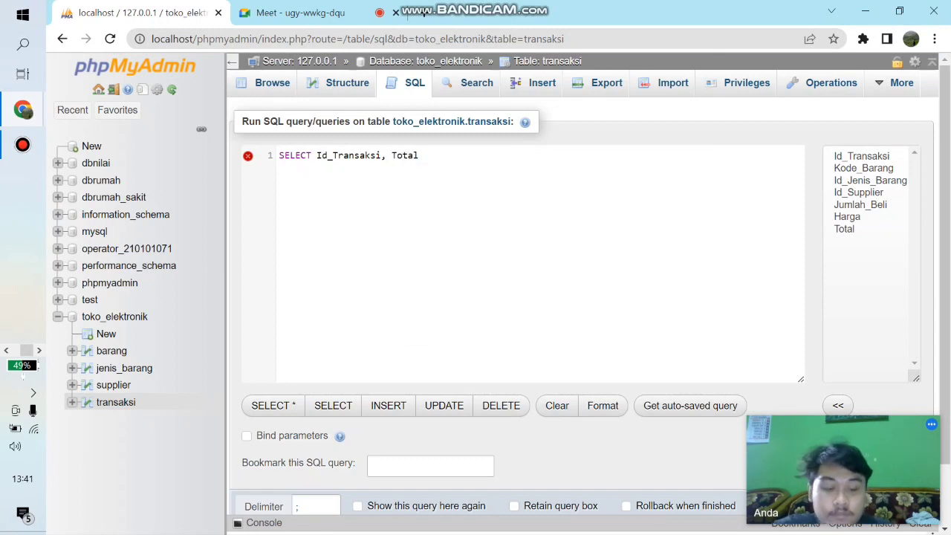
# - Add the calculated column Total + 150000 to the SELECT query with the alias markup
pyautogui.write(',')
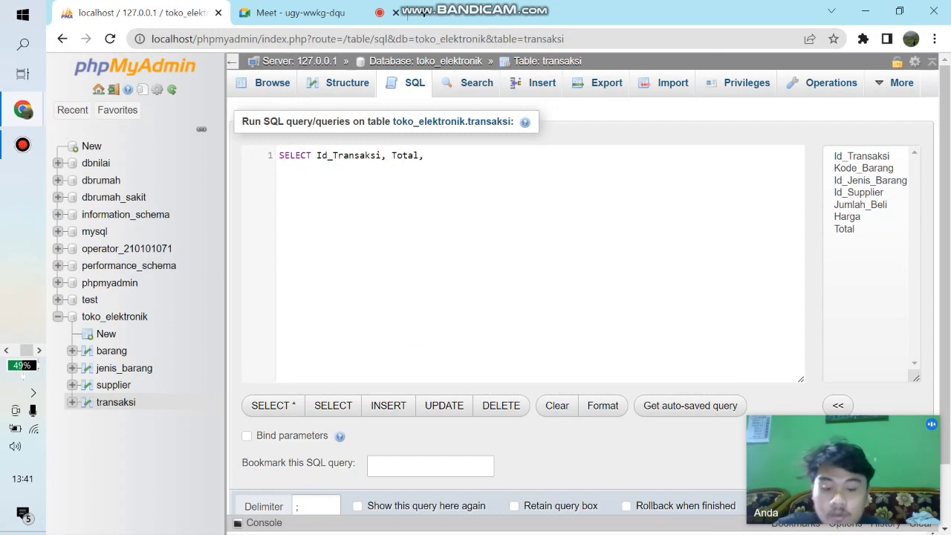
pyautogui.write(' T')
pyautogui.press('Return')
pyautogui.write('+')
pyautogui.press('Left')
pyautogui.write('150000')
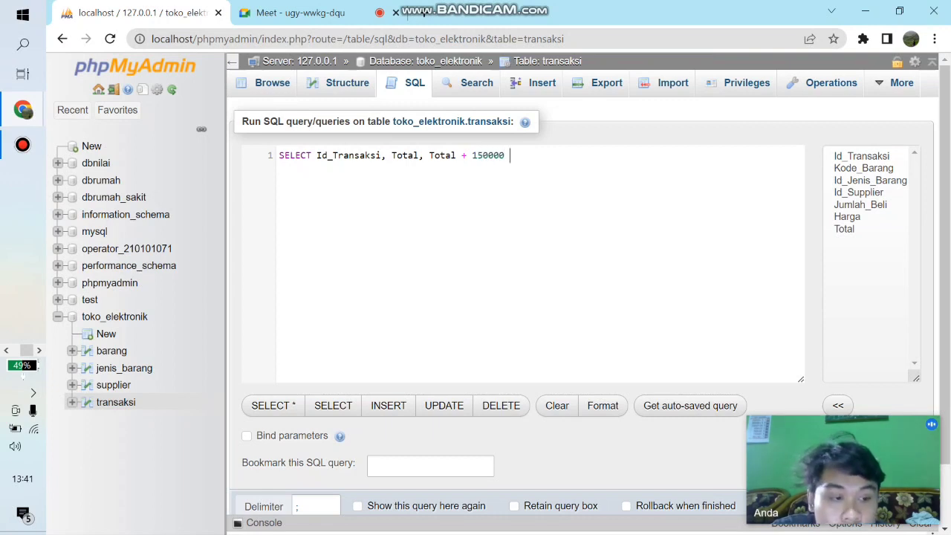
pyautogui.write(' AS mae')
pyautogui.press('BackSpace')
pyautogui.write('r')
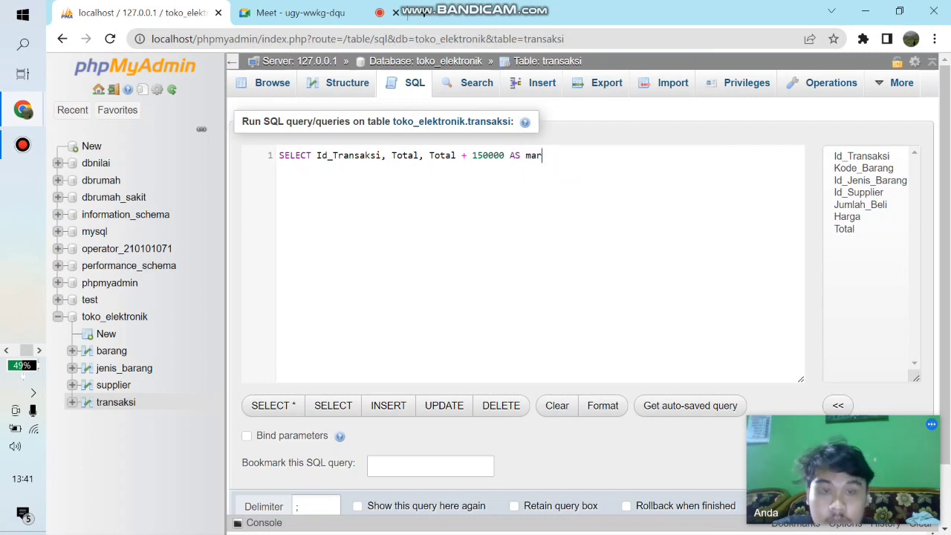
pyautogui.write('kup ')
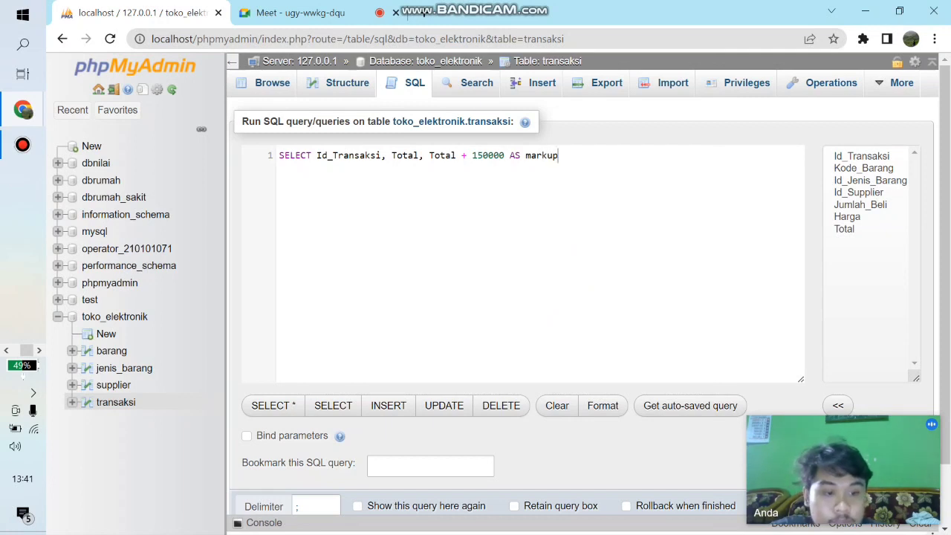
pyautogui.write('FROM')
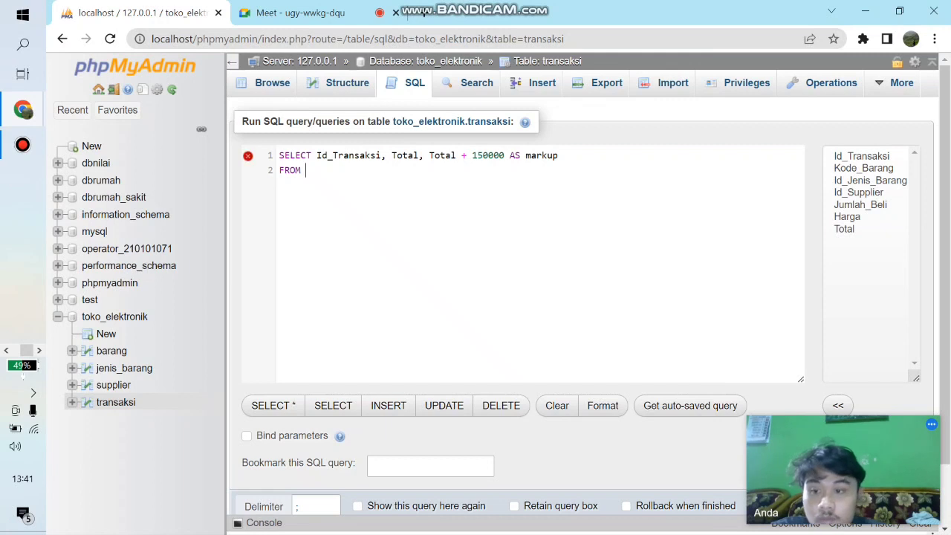
pyautogui.write(' transaksi')
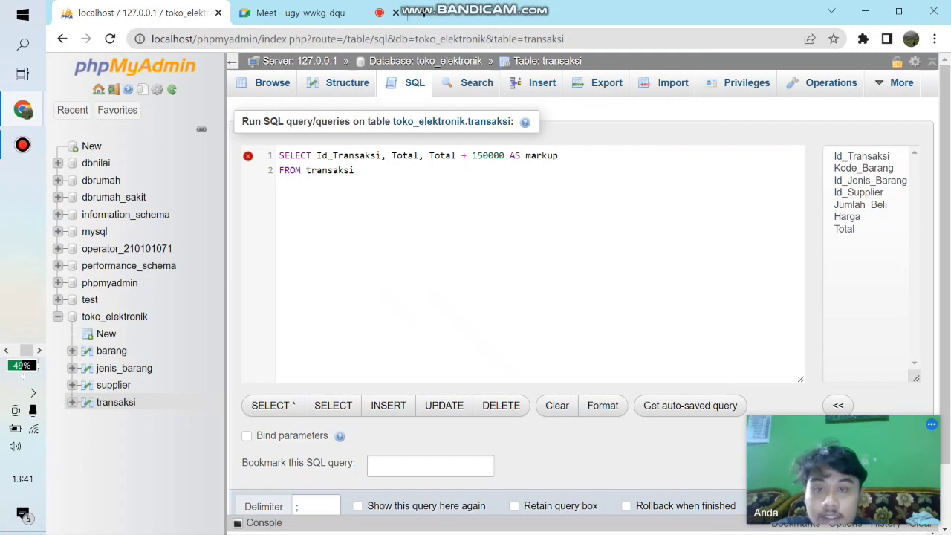
# - Finish the markup query with FROM transaksi and LIMIT 4; on separate lines and run it
pyautogui.press('Return')
pyautogui.write('Li')
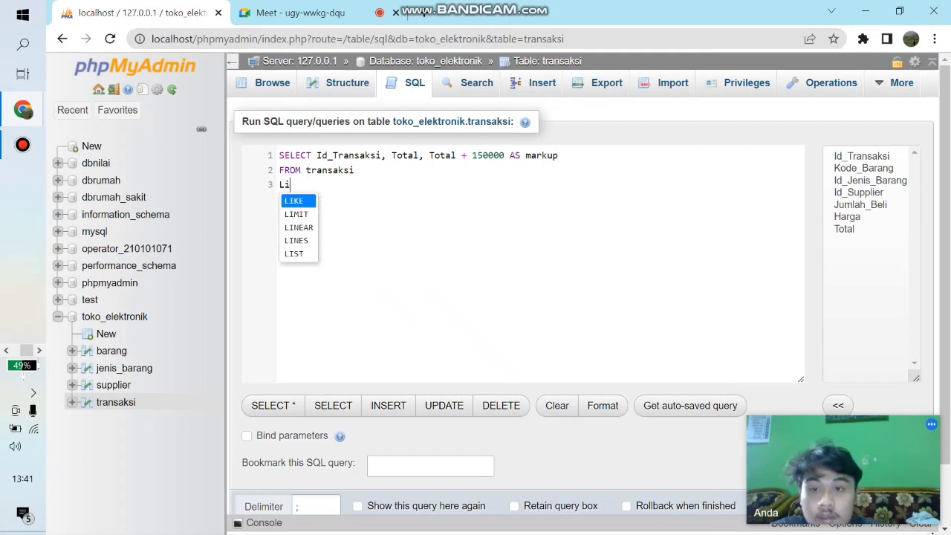
pyautogui.press('Down')
pyautogui.press('Return')
pyautogui.write('4;')
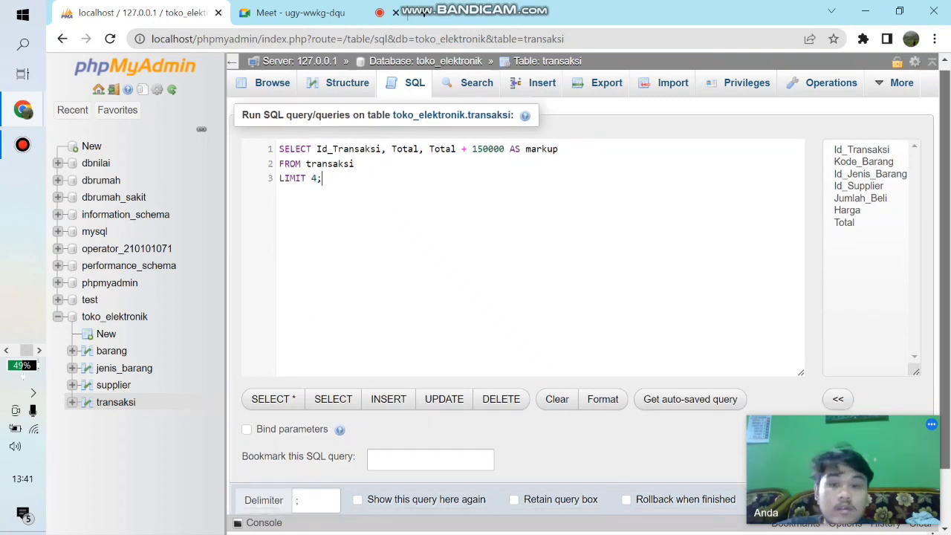
pyautogui.scroll(-1, 520, 297)
pyautogui.hotkey('ctrl', 'Return')
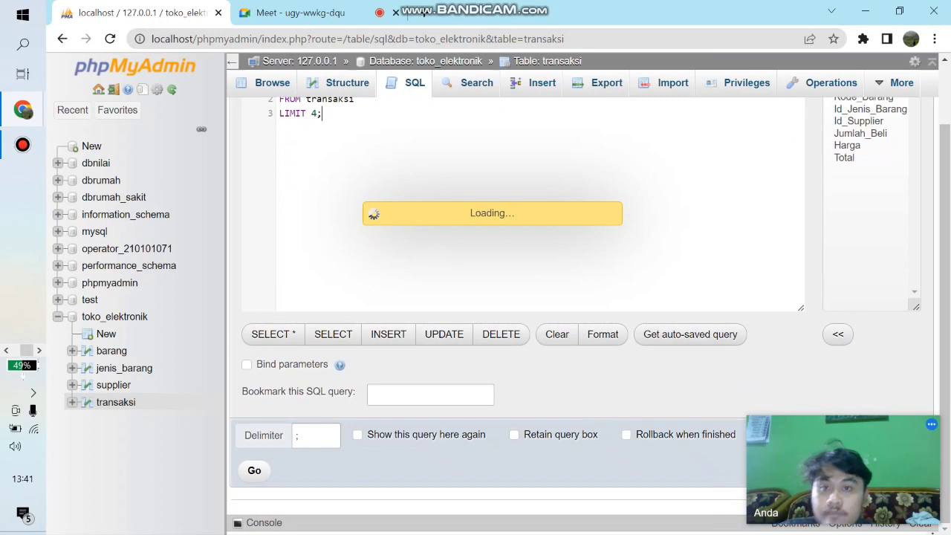
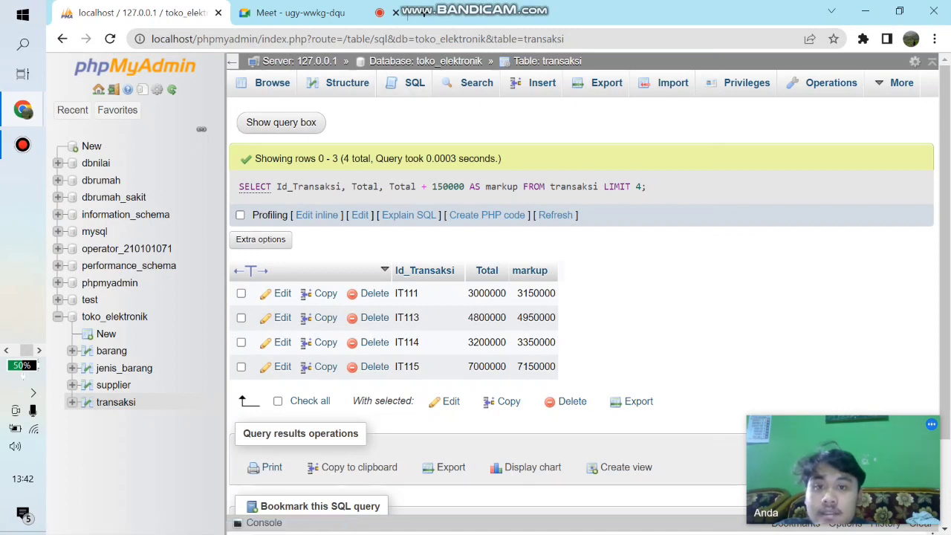
# - Open a fresh SQL query editor for the transaksi table and clear the default query
pyautogui.click(406, 83)
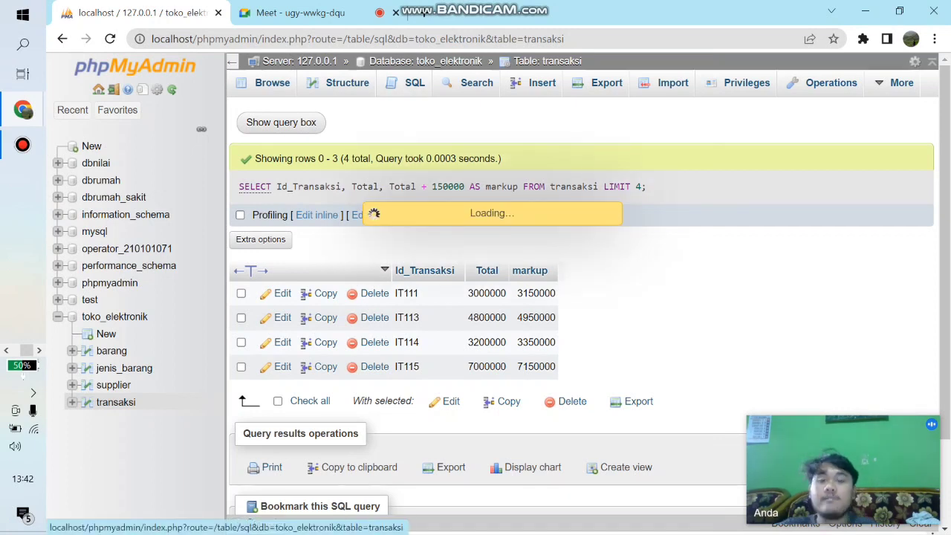
pyautogui.press('BackSpace')
pyautogui.press('BackSpace')
pyautogui.press('BackSpace')
pyautogui.press('BackSpace')
pyautogui.press('BackSpace')
pyautogui.press('BackSpace')
pyautogui.press('BackSpace')
pyautogui.press('BackSpace')
pyautogui.press('BackSpace')
pyautogui.press('BackSpace')
pyautogui.press('BackSpace')
pyautogui.press('BackSpace')
pyautogui.press('BackSpace')
pyautogui.press('BackSpace')
pyautogui.press('BackSpace')
pyautogui.press('BackSpace')
pyautogui.press('BackSpace')
pyautogui.press('BackSpace')
pyautogui.press('BackSpace')
pyautogui.press('BackSpace')
pyautogui.press('BackSpace')
pyautogui.press('BackSpace')
pyautogui.press('BackSpace')
pyautogui.press('BackSpace')
pyautogui.press('BackSpace')
pyautogui.press('BackSpace')
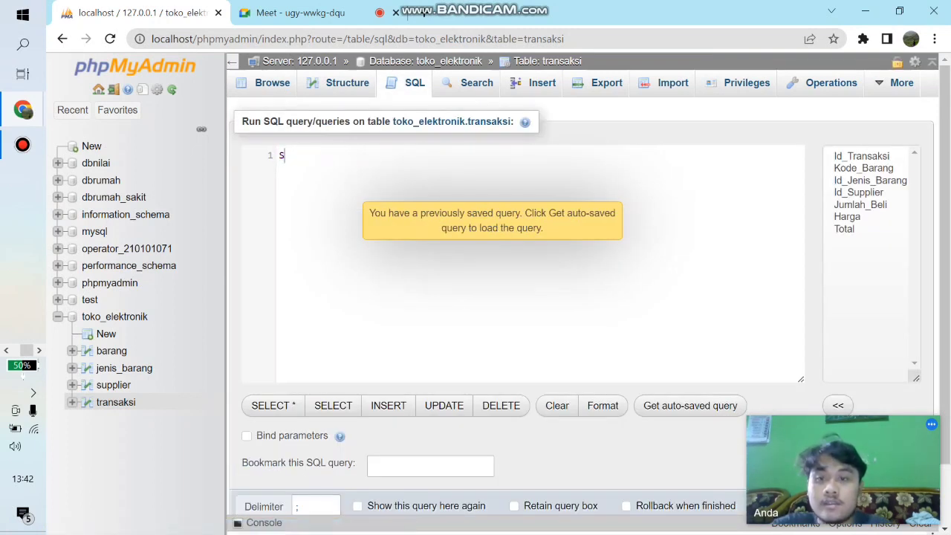
# - Start a SELECT query with the columns Id_Transaksi and Total
pyautogui.write('SELECT ')
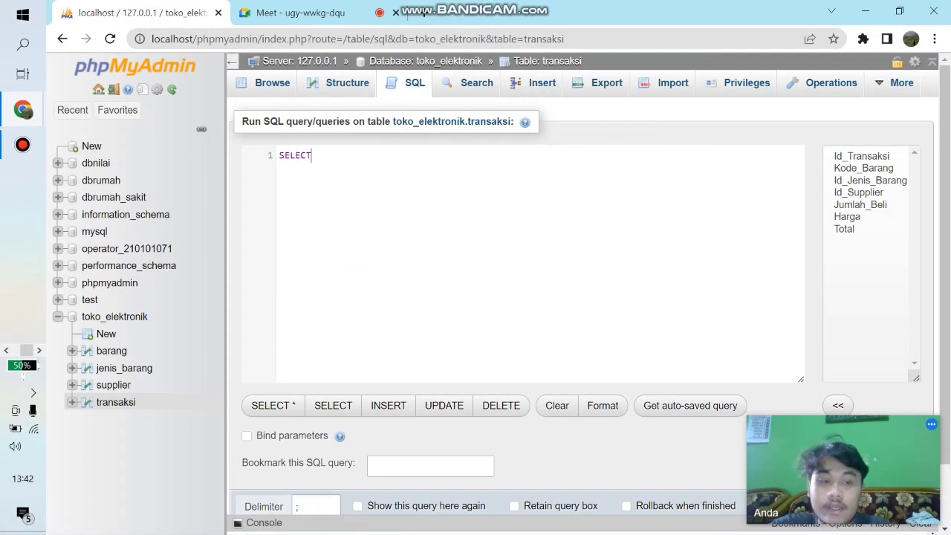
pyautogui.write('I')
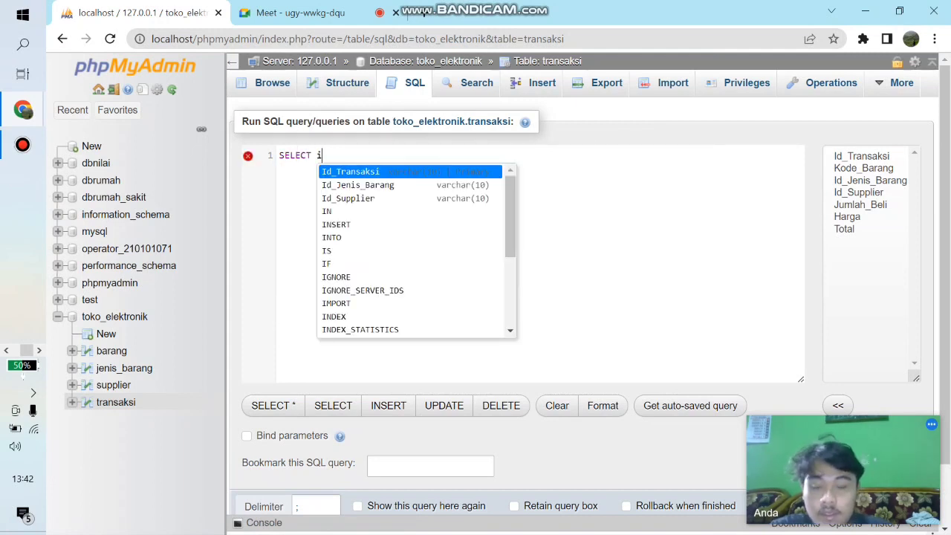
pyautogui.press('Return')
pyautogui.write(',')
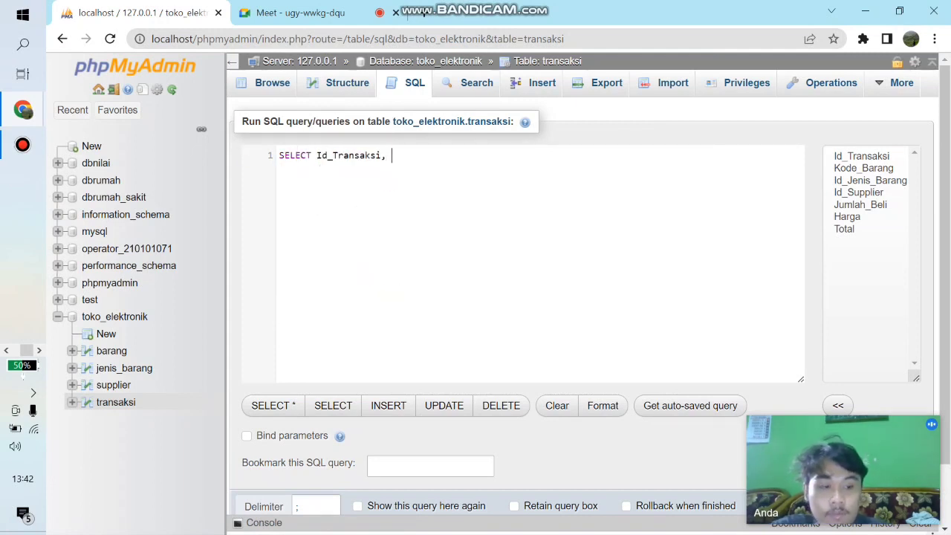
pyautogui.write(' Total')
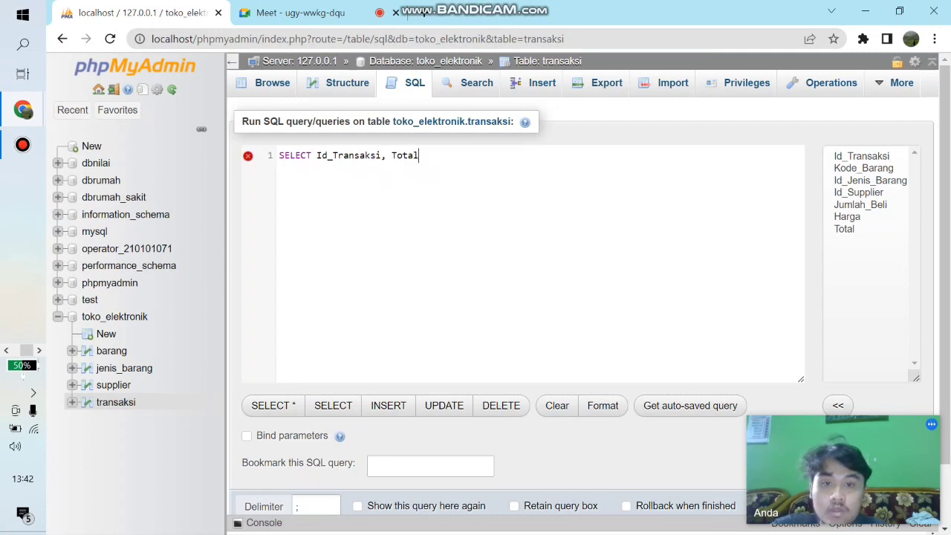
pyautogui.write(',')
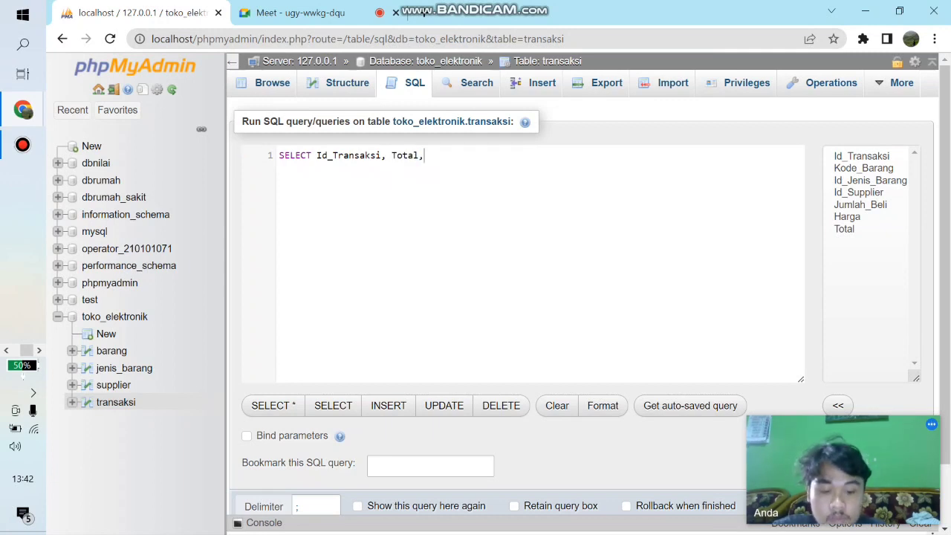
pyautogui.write(' Total')
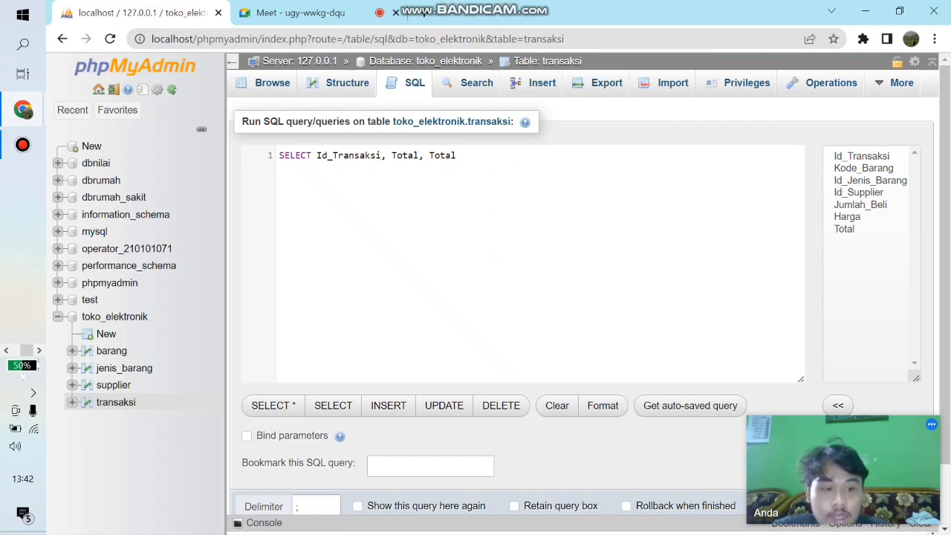
# - Add the Total column a second time as a negated value, -Total, to the SELECT list
pyautogui.press('Left')
pyautogui.press('Left')
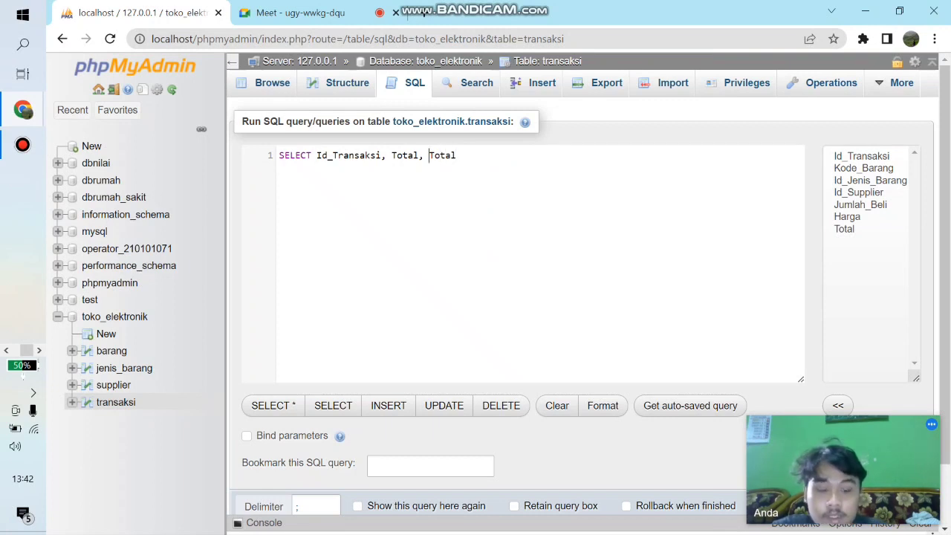
pyautogui.write('-Total')
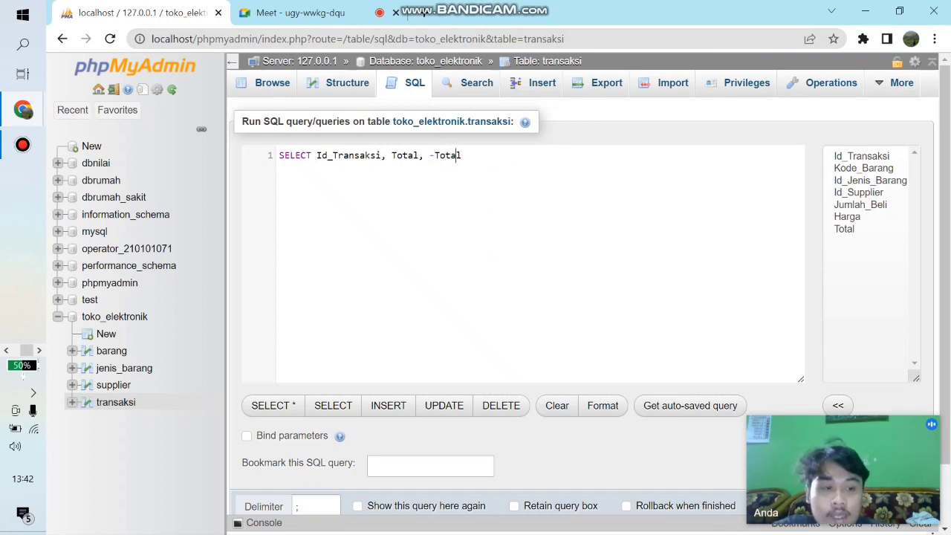
pyautogui.write(' asm')
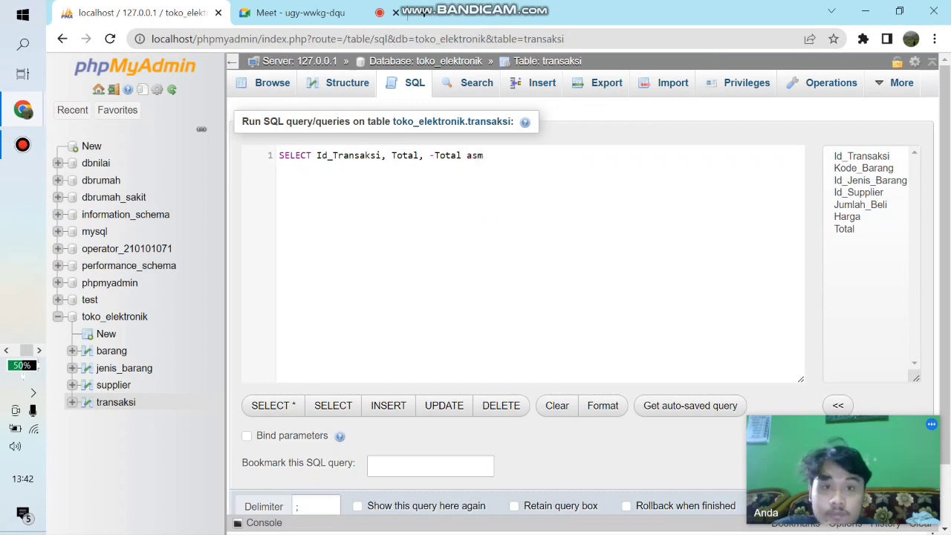
# - Give the negated -Total column the alias Total_Minus using AS
pyautogui.press('BackSpace')
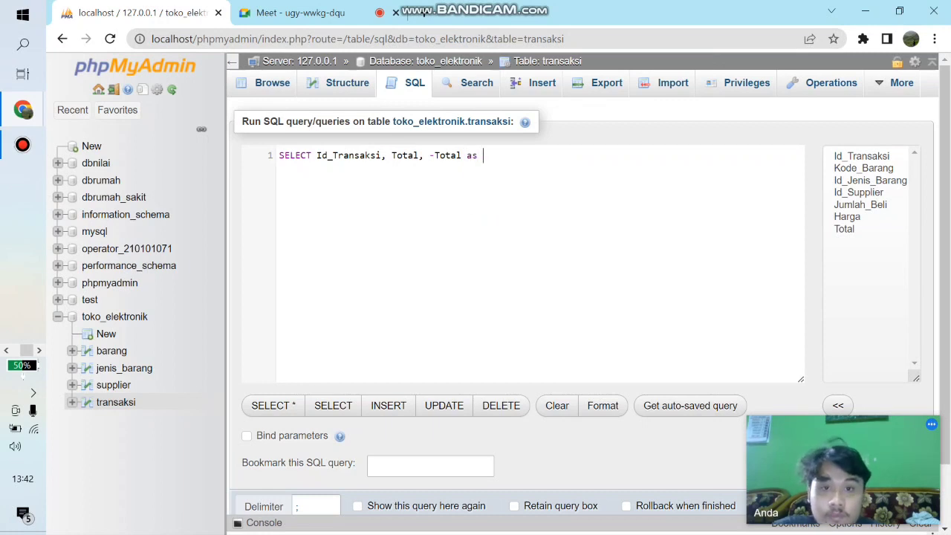
pyautogui.press('BackSpace')
pyautogui.press('BackSpace')
pyautogui.press('BackSpace')
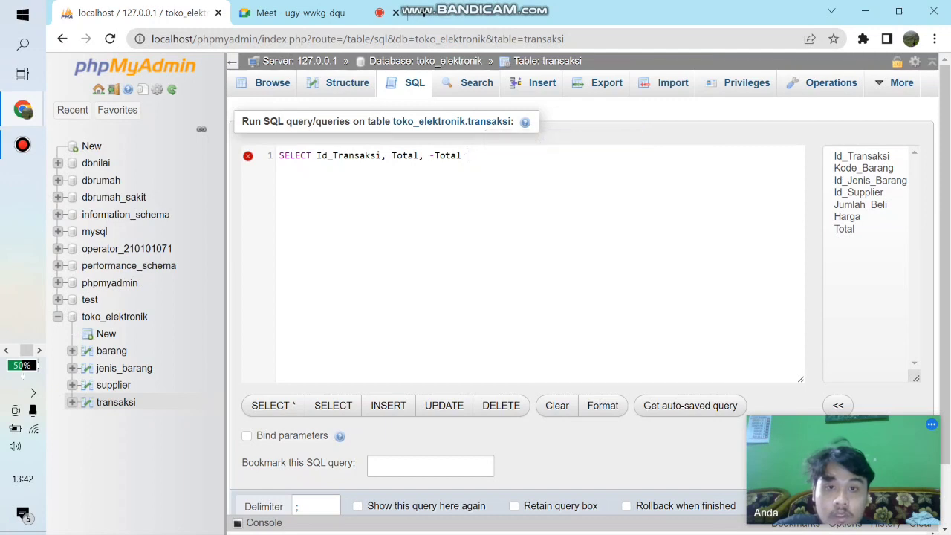
pyautogui.write('as')
pyautogui.press('Return')
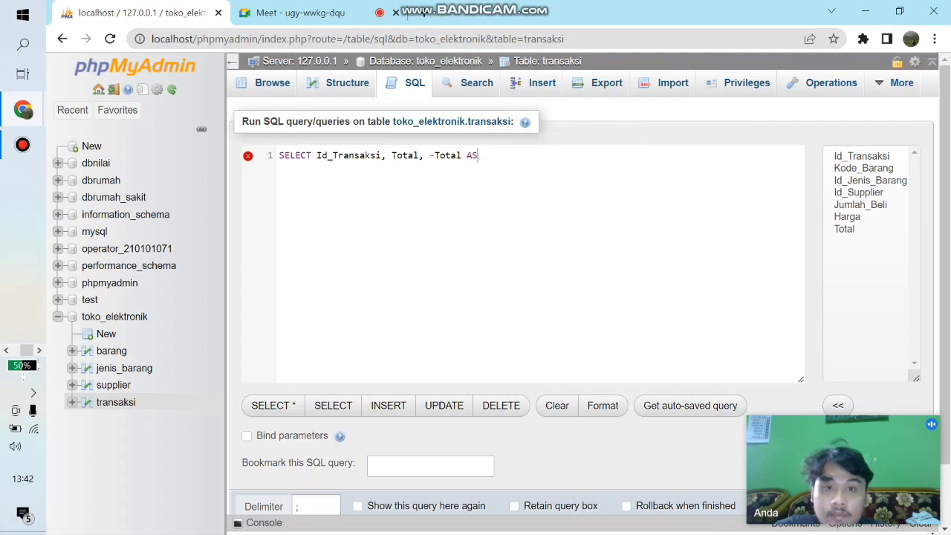
pyautogui.write('Tota')
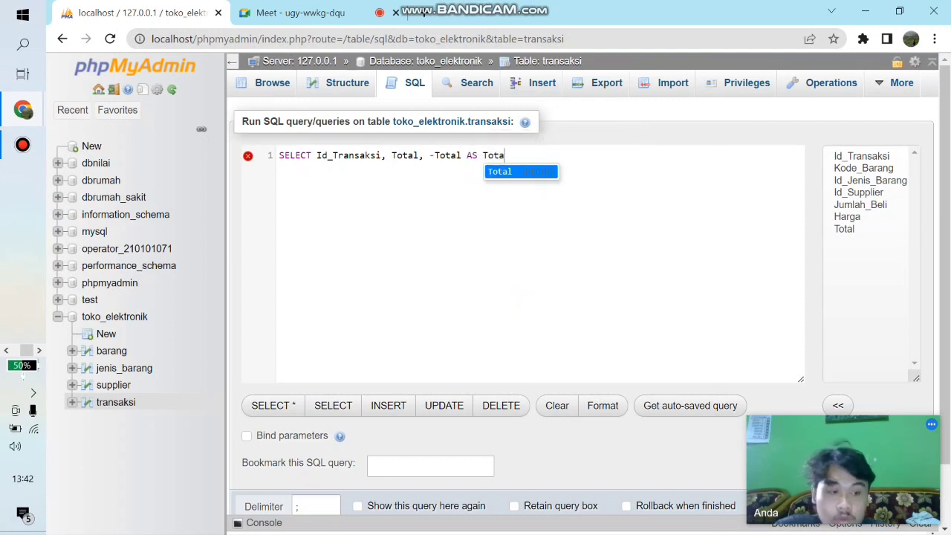
pyautogui.write('l')
pyautogui.press('Return')
pyautogui.write('_')
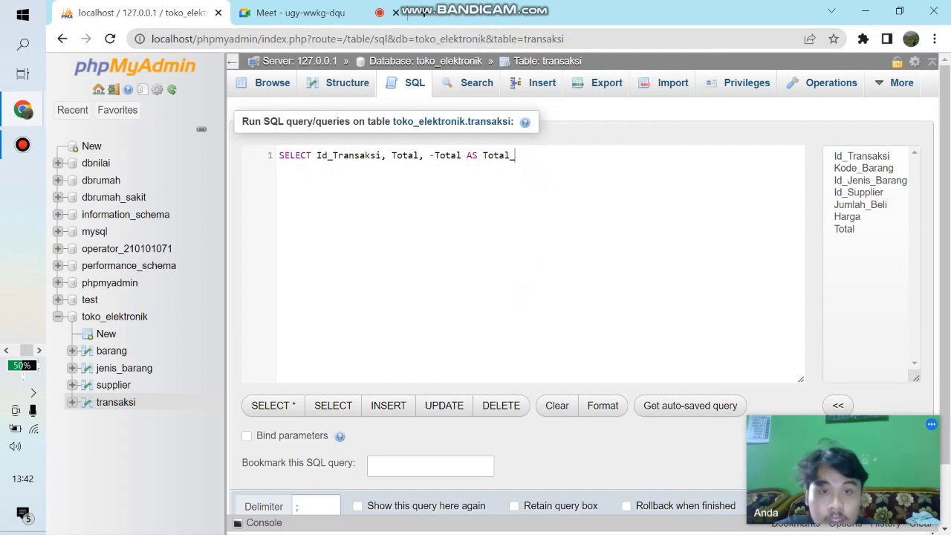
pyautogui.write('Minus')
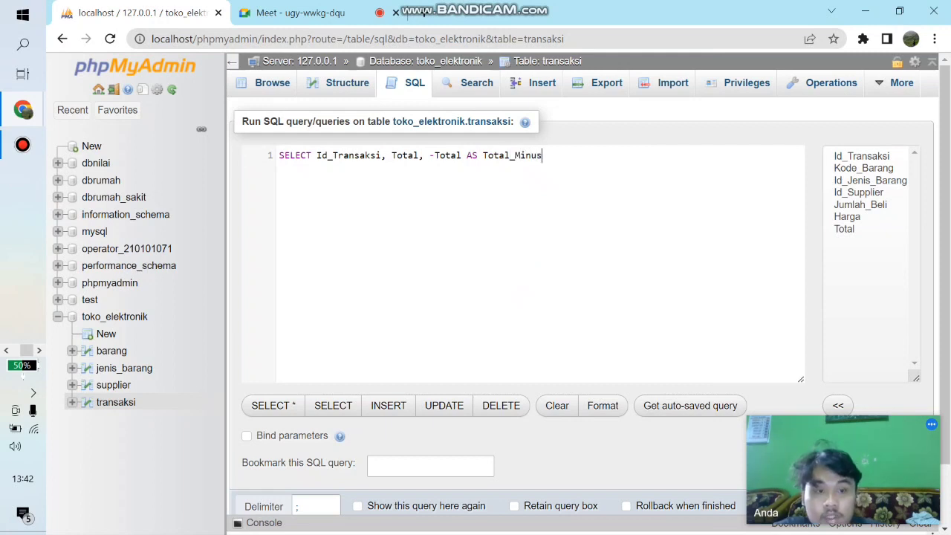
# - Add FROM transaksi as the second line of the Total_Minus query
pyautogui.press('Return')
pyautogui.write('FROM')
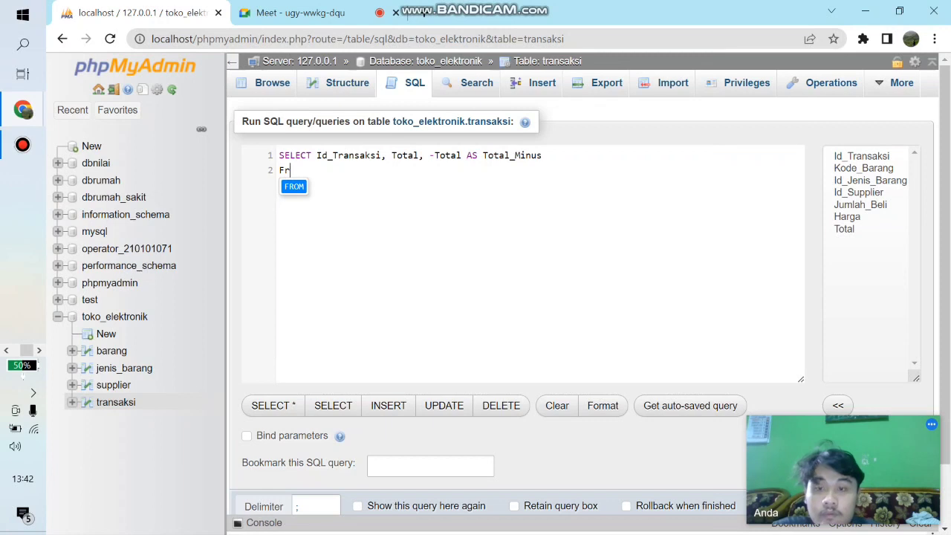
pyautogui.write(' tra')
pyautogui.press('Return')
pyautogui.press('Return')
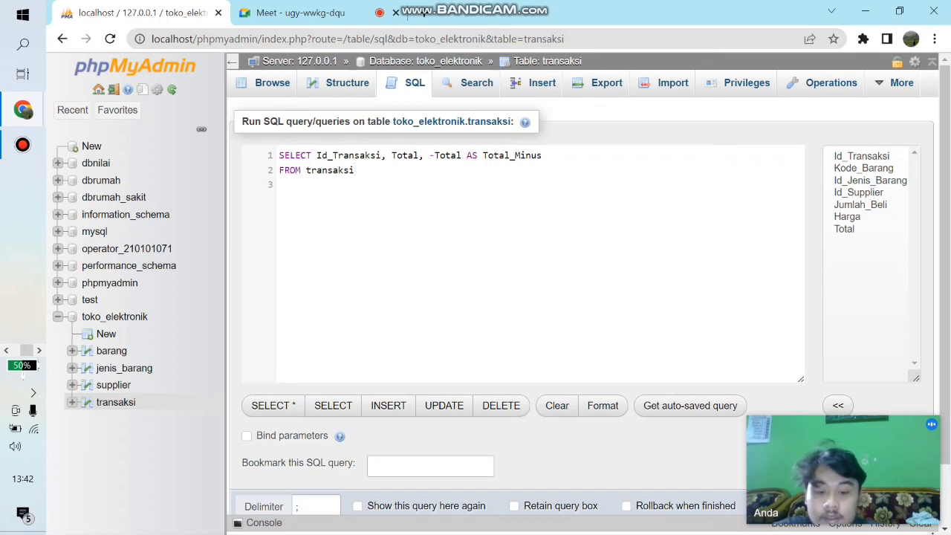
# - Finish the Total_Minus query with LIMIT 4; on the third line and run it
pyautogui.write('LIKE')
pyautogui.press('BackSpace')
pyautogui.press('BackSpace')
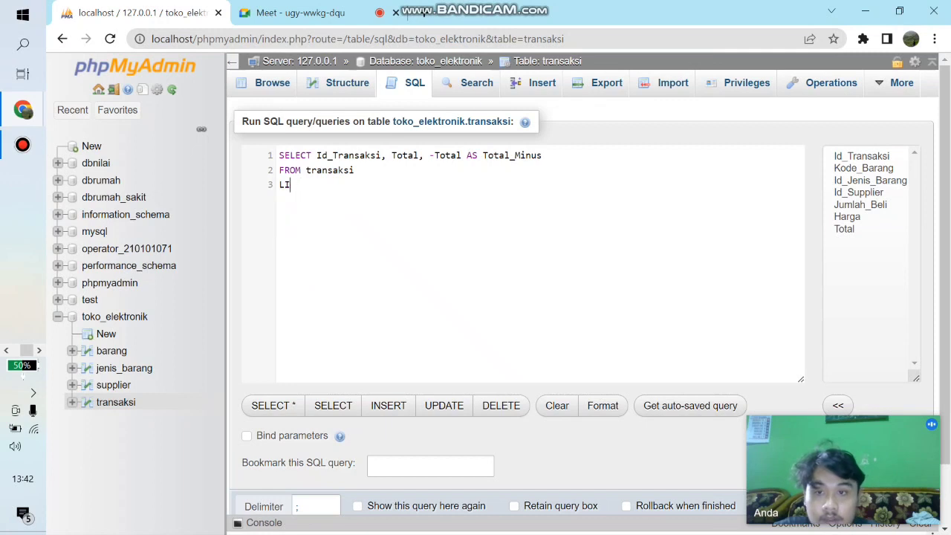
pyautogui.write('m')
pyautogui.press('Return')
pyautogui.write('4;')
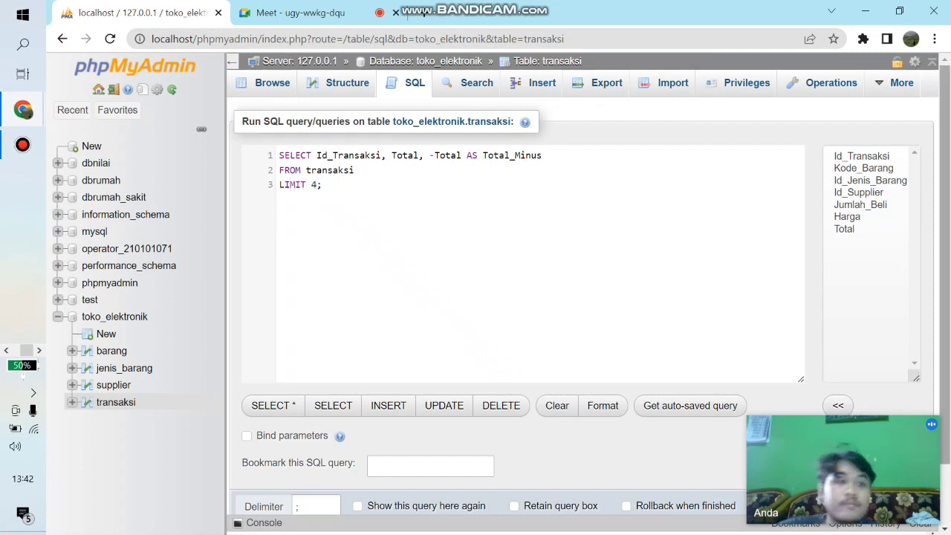
pyautogui.scroll(-2, 512, 297)
pyautogui.click(254, 470)
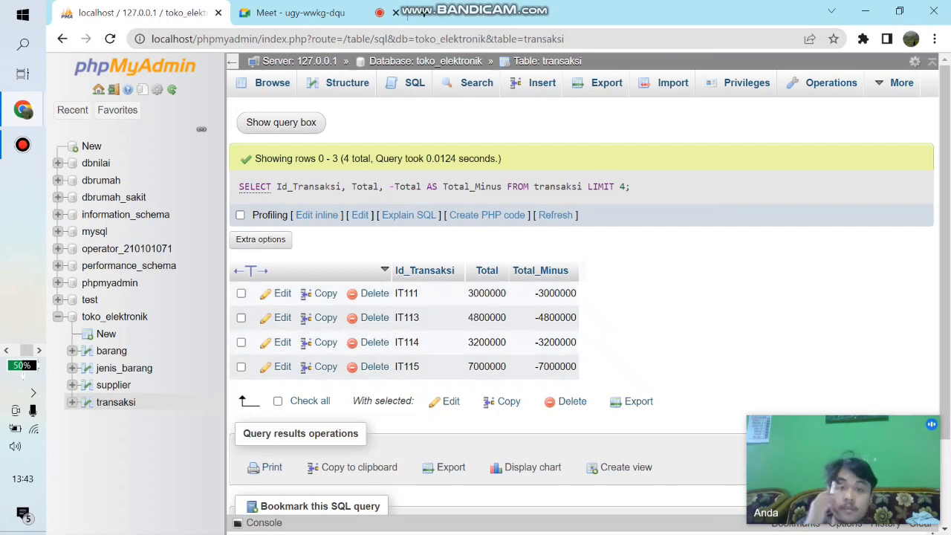
# - Return to the SQL query editor for the transaksi table and remove the default query text
pyautogui.click(414, 83)
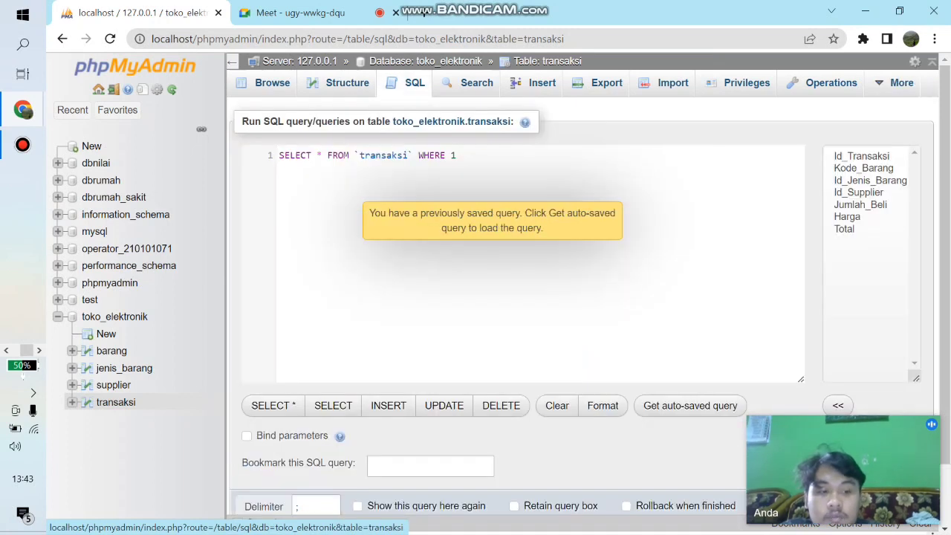
pyautogui.press('BackSpace')
pyautogui.press('BackSpace')
pyautogui.press('BackSpace')
pyautogui.press('BackSpace')
pyautogui.press('BackSpace')
pyautogui.press('BackSpace')
pyautogui.press('BackSpace')
pyautogui.press('BackSpace')
pyautogui.press('BackSpace')
pyautogui.press('BackSpace')
pyautogui.press('BackSpace')
pyautogui.press('BackSpace')
pyautogui.press('BackSpace')
pyautogui.press('BackSpace')
pyautogui.press('BackSpace')
pyautogui.press('BackSpace')
pyautogui.press('BackSpace')
pyautogui.press('BackSpace')
pyautogui.press('BackSpace')
pyautogui.press('BackSpace')
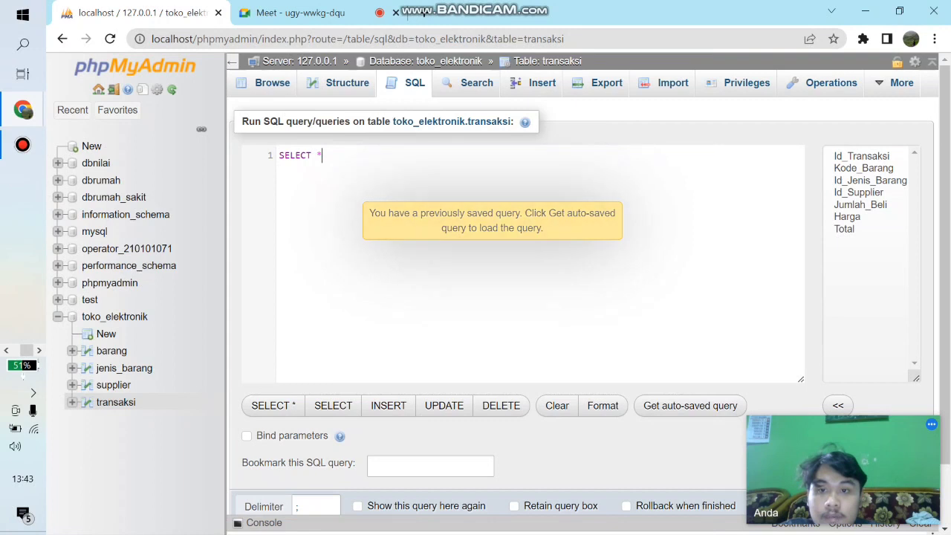
pyautogui.press('BackSpace')
pyautogui.press('BackSpace')
pyautogui.press('BackSpace')
pyautogui.press('BackSpace')
pyautogui.press('BackSpace')
pyautogui.press('BackSpace')
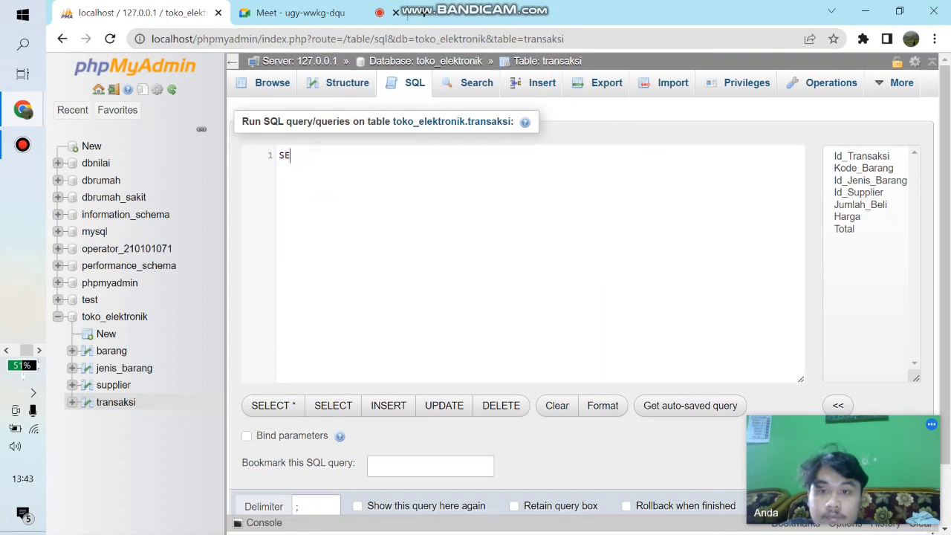
# - Begin a new SELECT query listing the columns Id_Transaksi and Total
pyautogui.write('LECT')
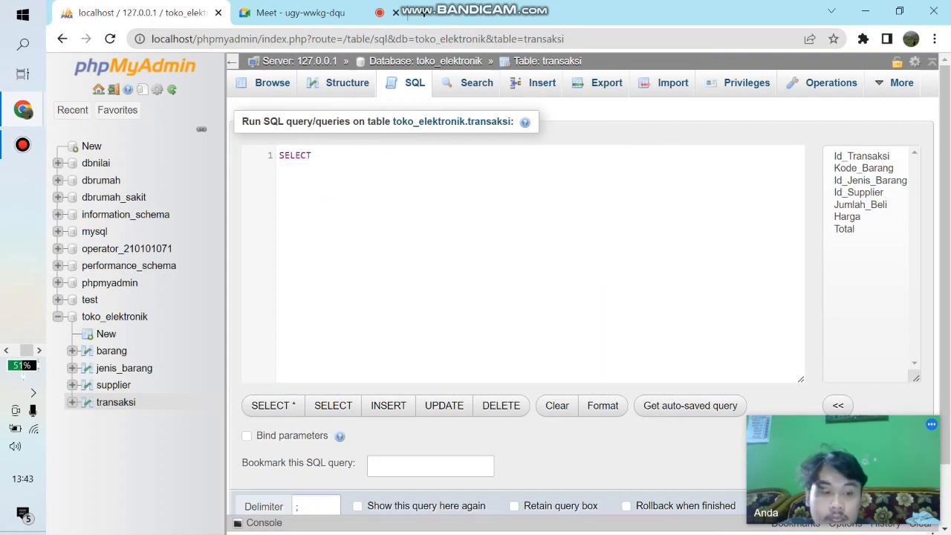
pyautogui.write(' Id_Transaksi')
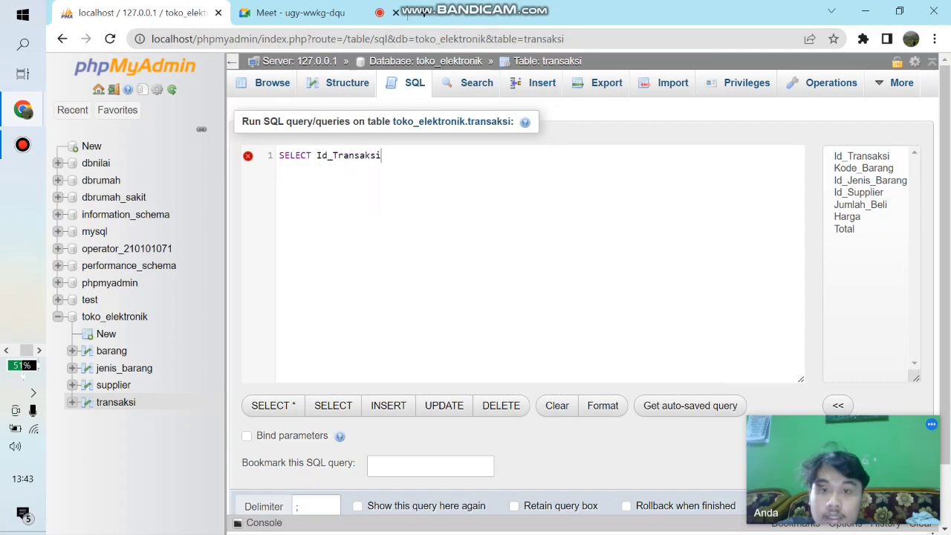
pyautogui.write(', Total')
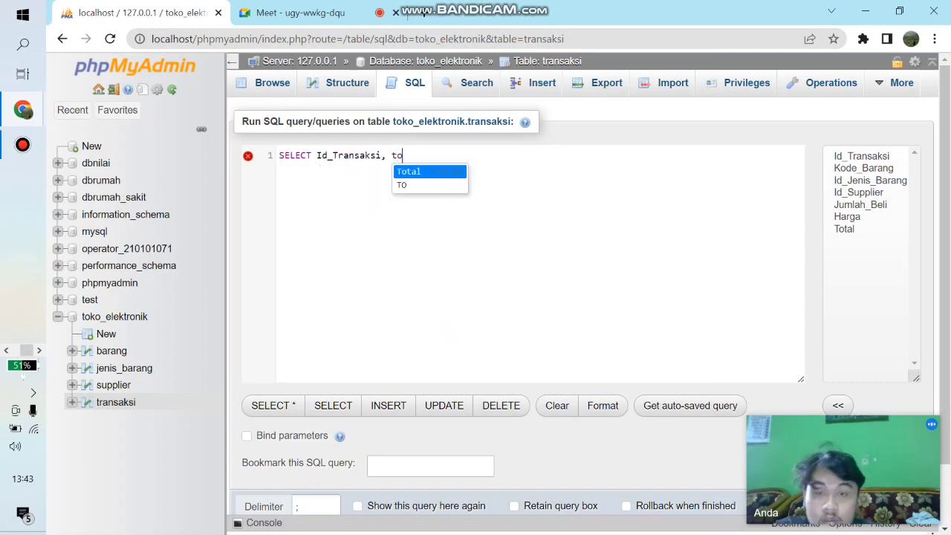
pyautogui.write(', 150')
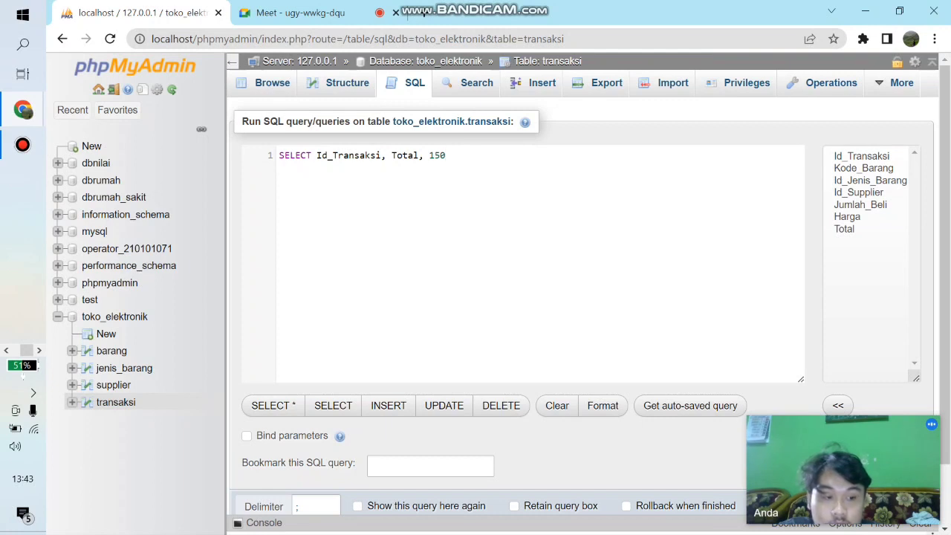
pyautogui.write('000')
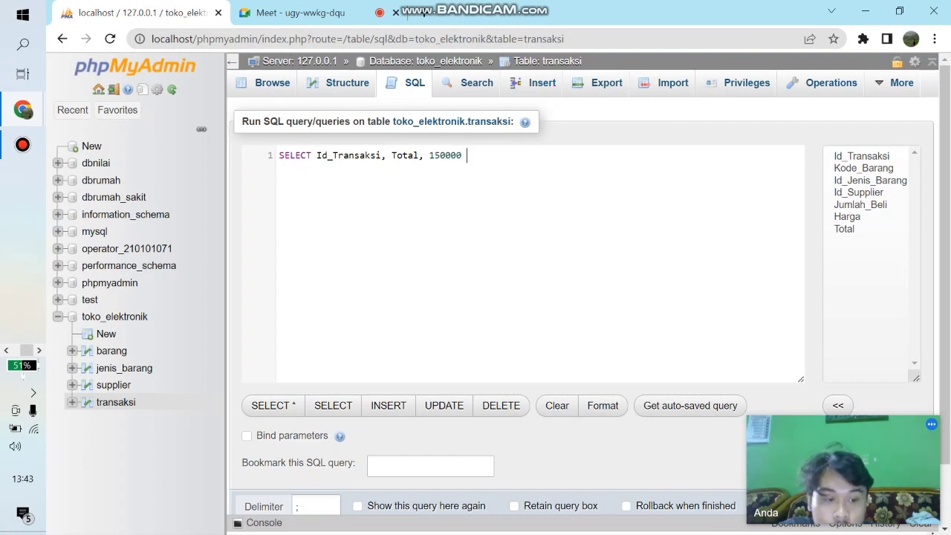
pyautogui.write(' AS')
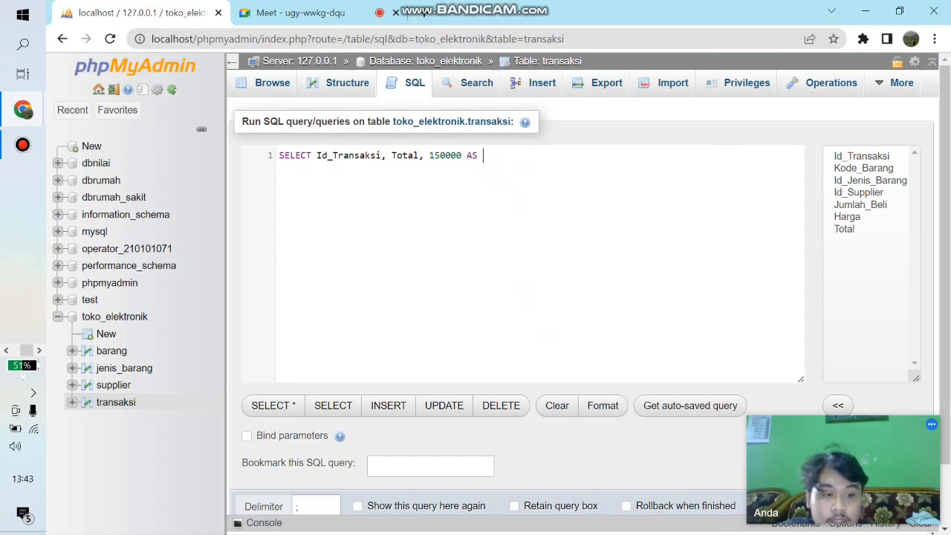
pyautogui.write(' diskon')
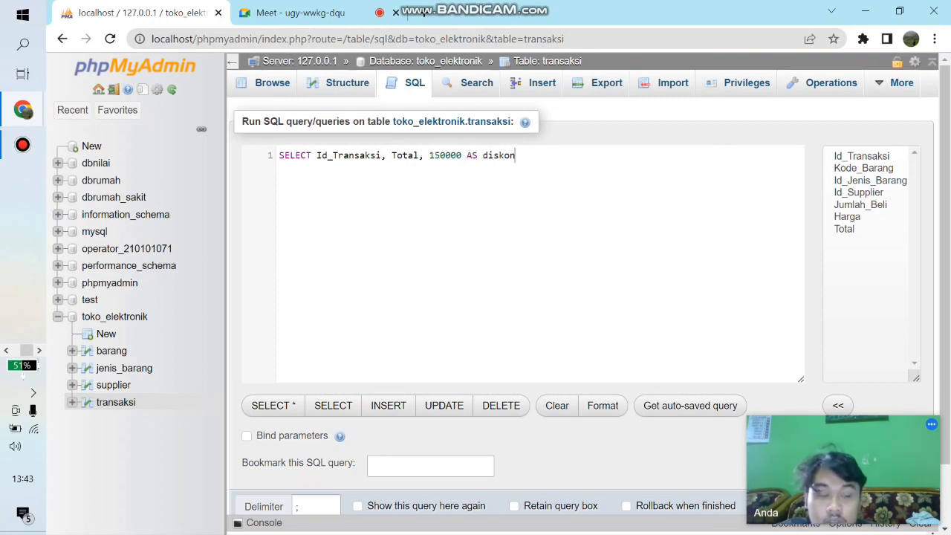
pyautogui.write(', Total')
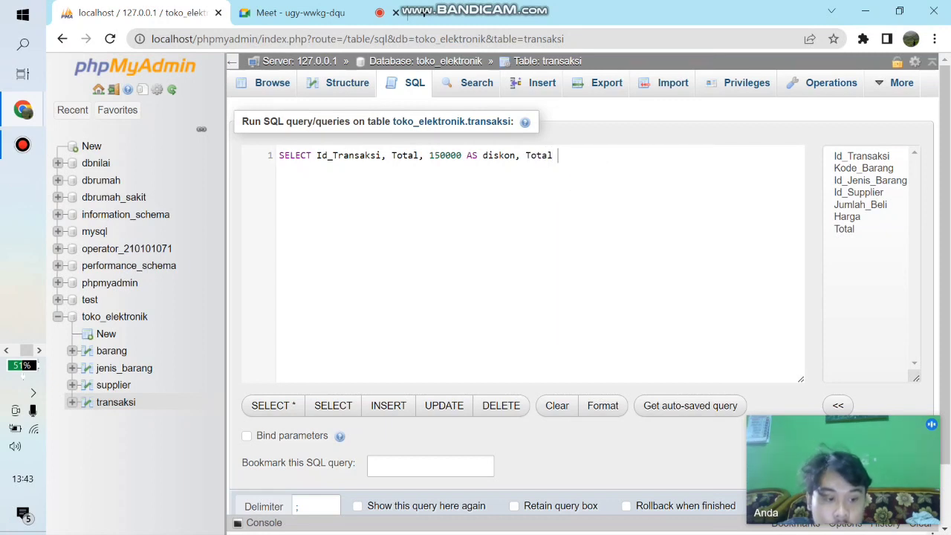
pyautogui.write(' - 150')
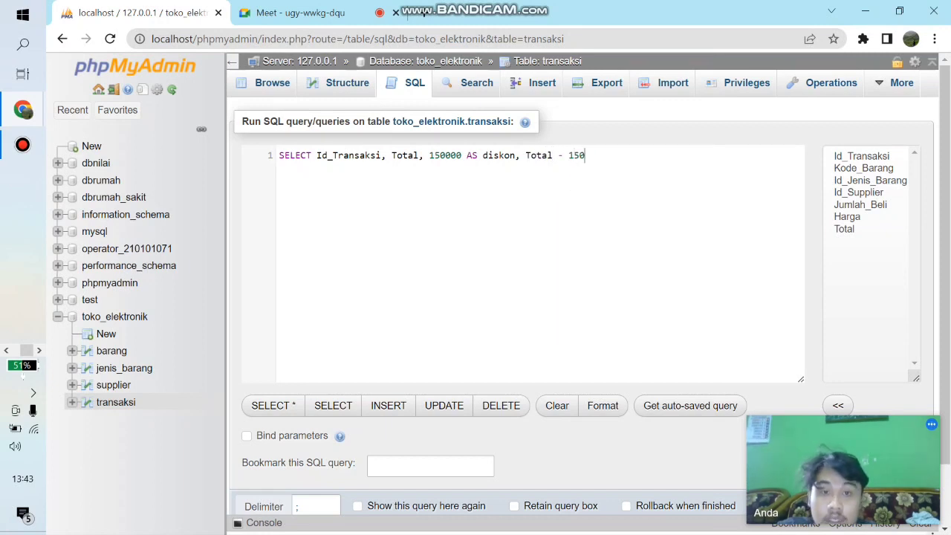
pyautogui.write('000')
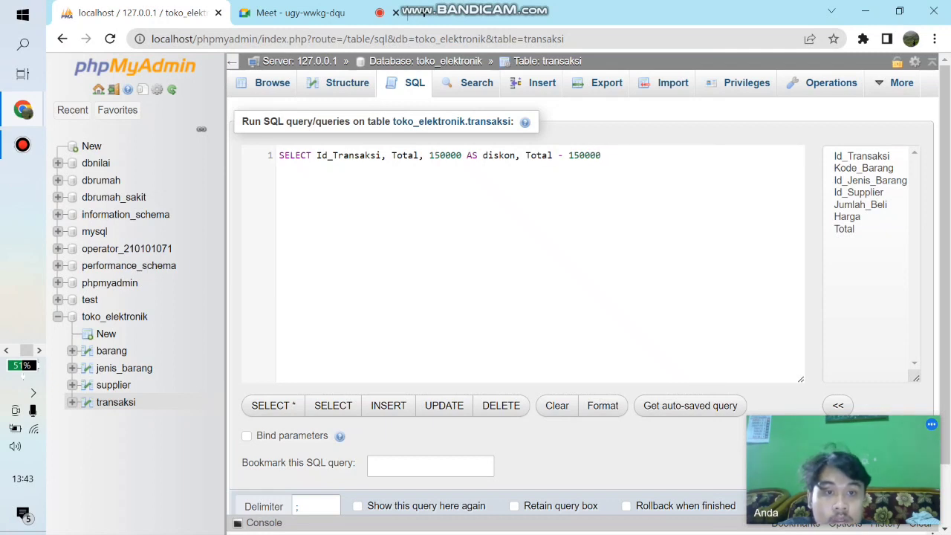
pyautogui.write(' as')
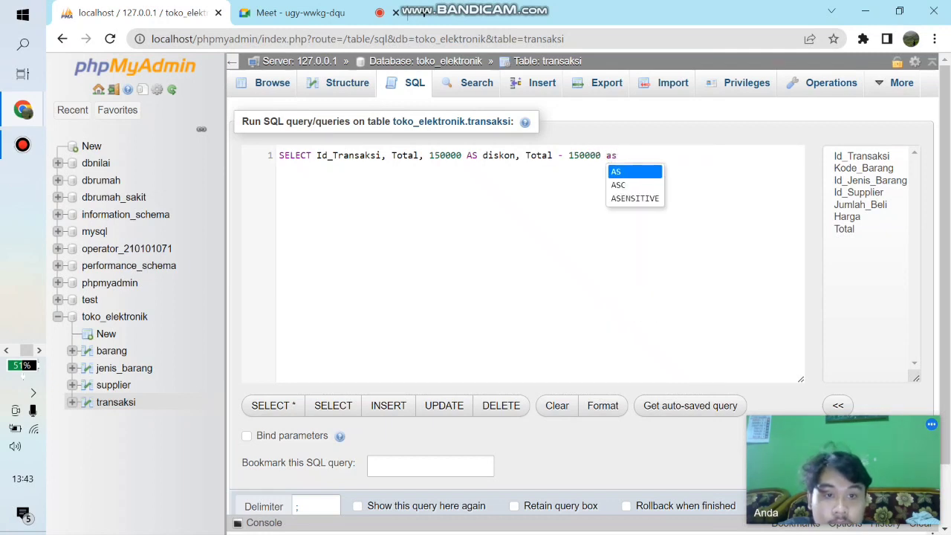
# - Give the calculated column Total - 150000 the alias diskon_total
pyautogui.press('Return')
pyautogui.write('ha')
pyautogui.press('BackSpace')
pyautogui.press('BackSpace')
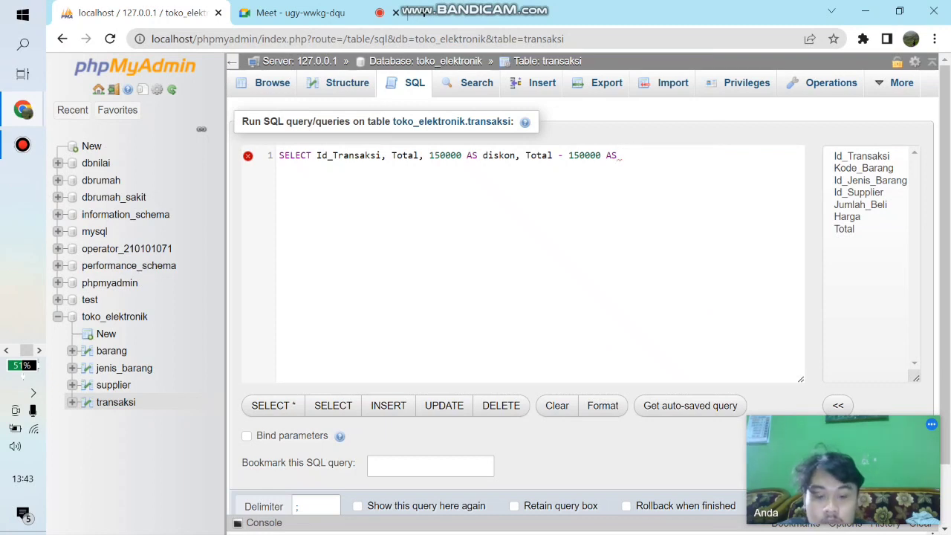
pyautogui.write('diskon')
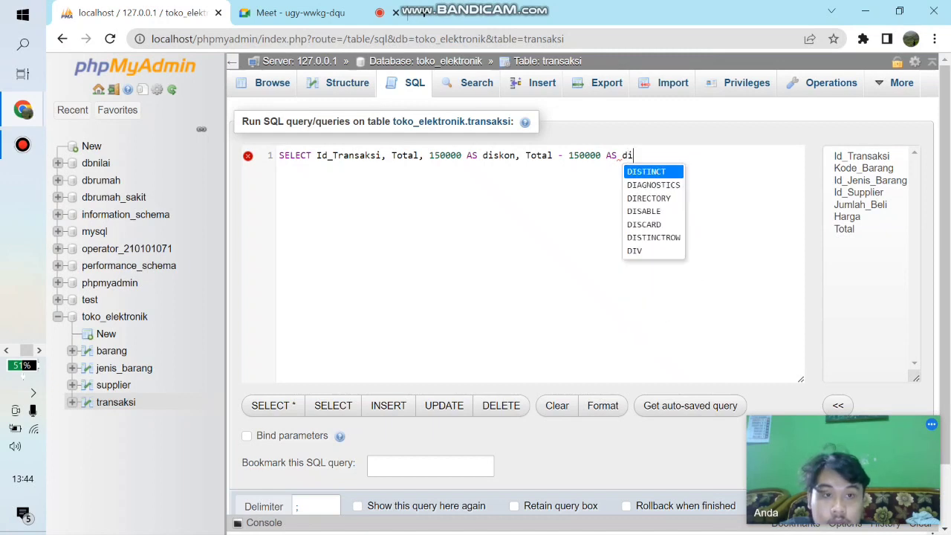
pyautogui.write('_total')
# - Complete the query with FROM transaksi and LIMIT 4; on separate lines and run it
pyautogui.press('Return')
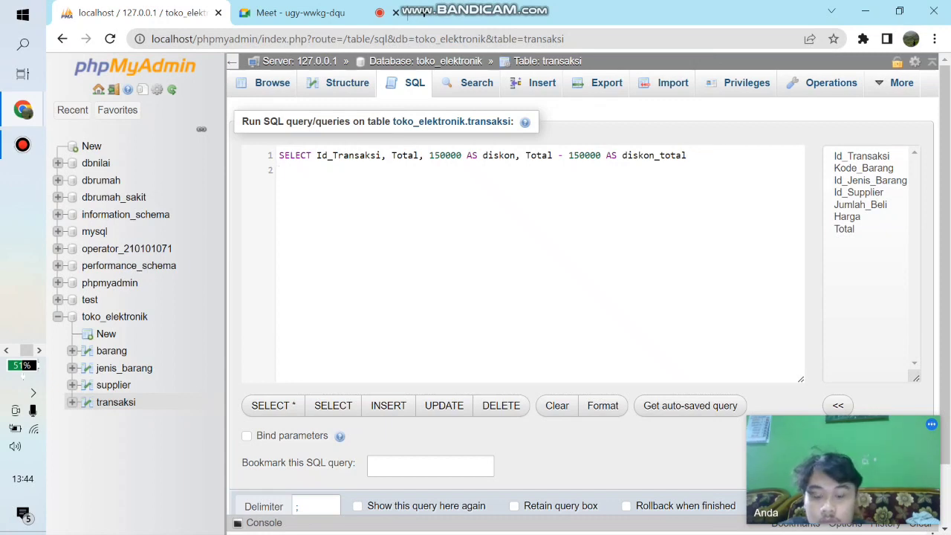
pyautogui.write('FROM ')
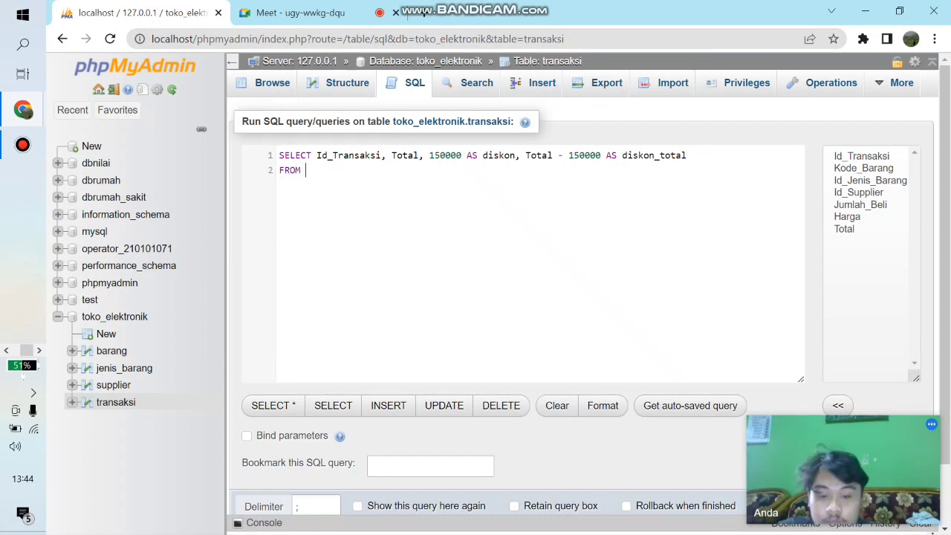
pyautogui.write('transaksi')
pyautogui.press('Return')
pyautogui.write('LIMIT')
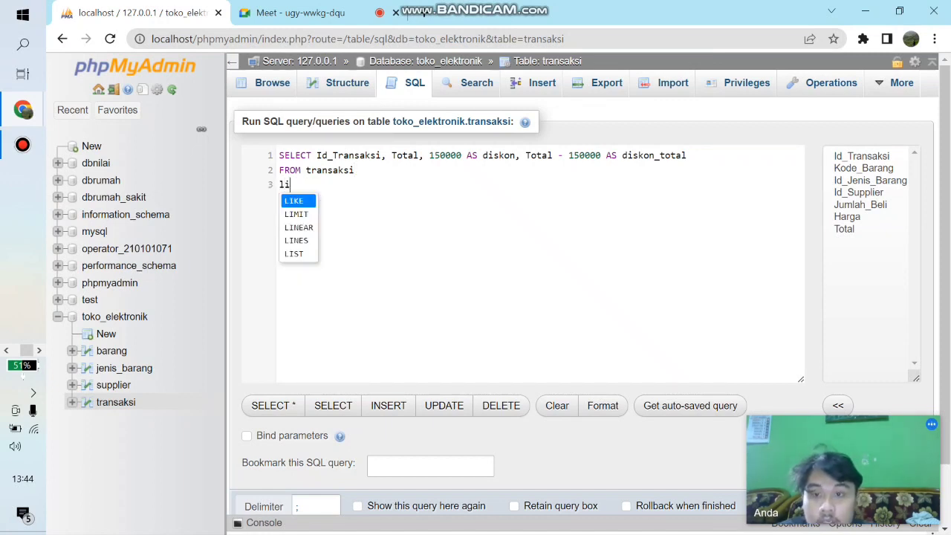
pyautogui.write(' 4;')
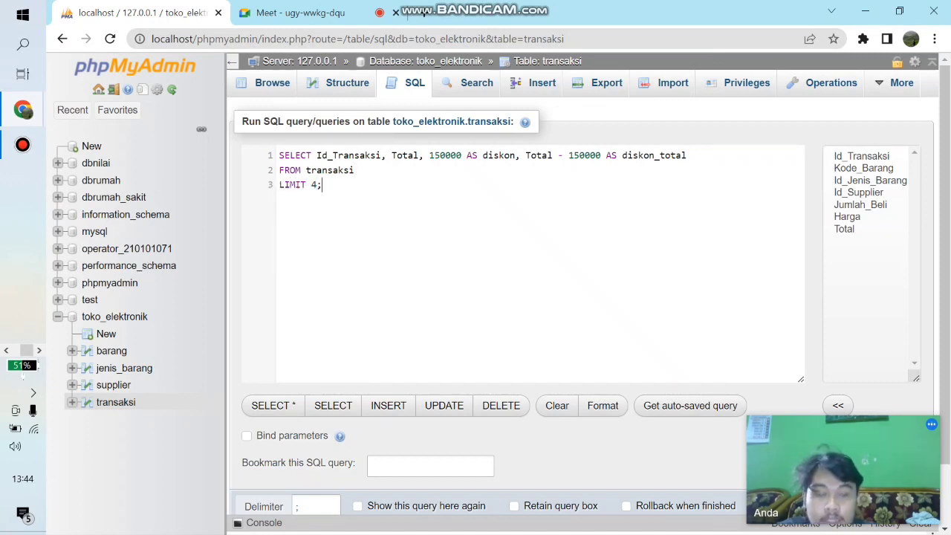
pyautogui.scroll(-1, 579, 290)
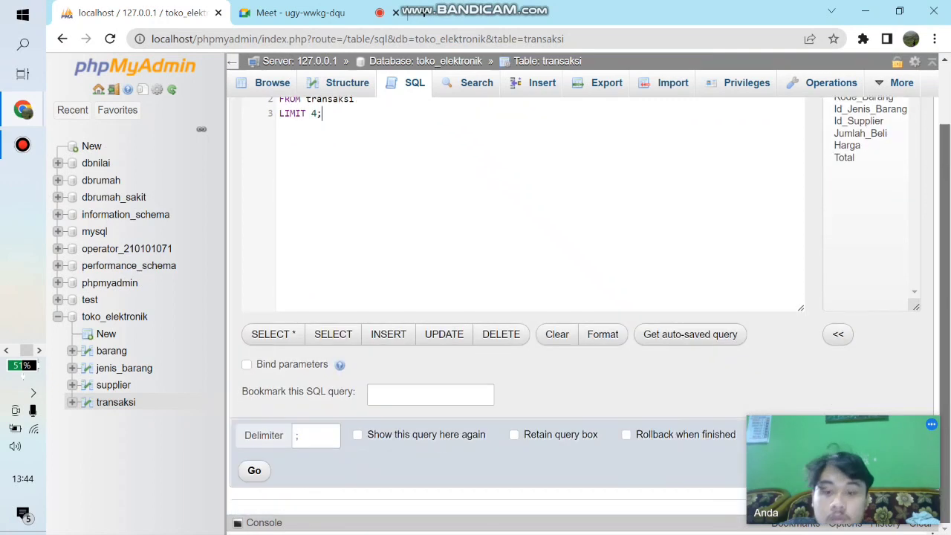
pyautogui.hotkey('ctrl', 'Return')
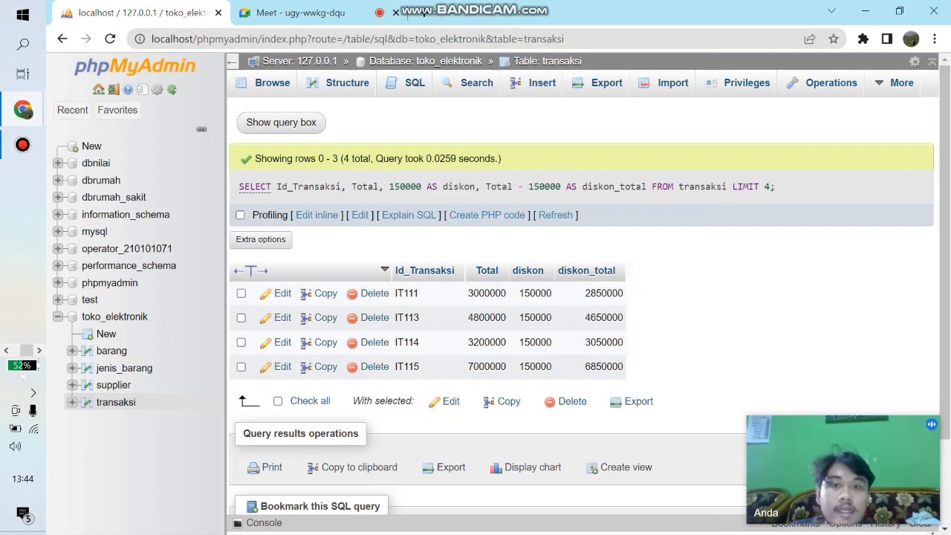
# - Reopen the SQL query editor for the transaksi table and delete the default query text back to SELE
pyautogui.click(407, 83)
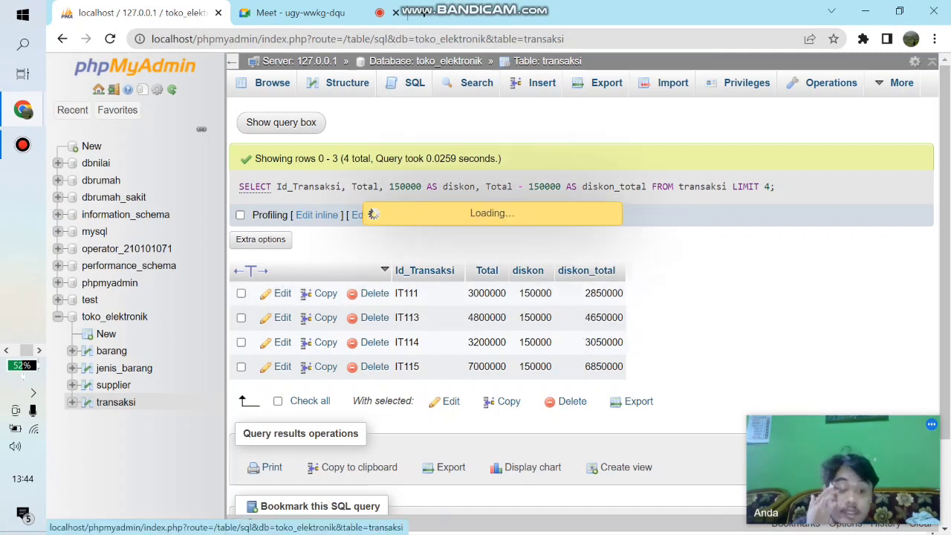
pyautogui.press('BackSpace')
pyautogui.press('BackSpace')
pyautogui.press('BackSpace')
pyautogui.press('BackSpace')
pyautogui.press('BackSpace')
pyautogui.press('BackSpace')
pyautogui.press('BackSpace')
pyautogui.press('BackSpace')
pyautogui.press('BackSpace')
pyautogui.press('BackSpace')
pyautogui.press('BackSpace')
pyautogui.press('BackSpace')
pyautogui.press('BackSpace')
pyautogui.press('BackSpace')
pyautogui.press('BackSpace')
pyautogui.press('BackSpace')
pyautogui.press('BackSpace')
pyautogui.press('BackSpace')
pyautogui.press('BackSpace')
pyautogui.press('BackSpace')
pyautogui.press('BackSpace')
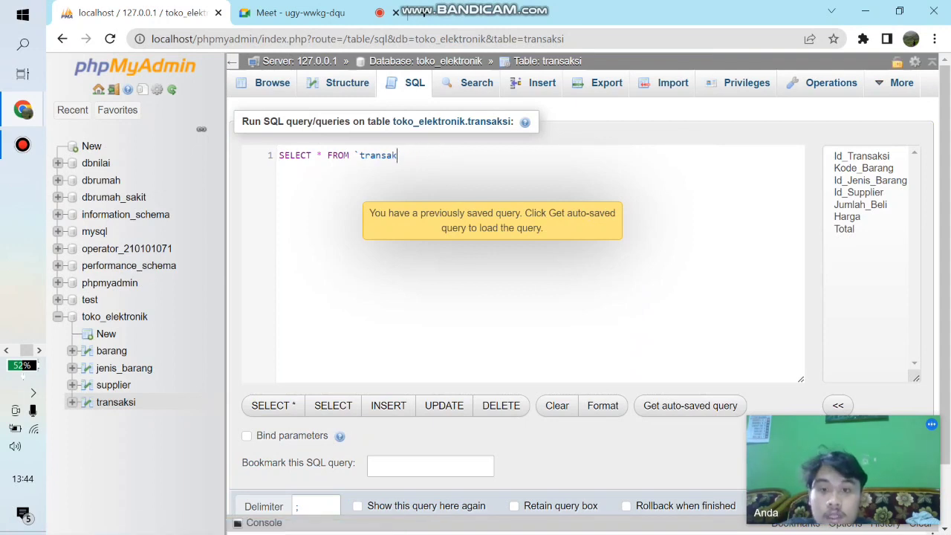
pyautogui.press('BackSpace')
pyautogui.press('BackSpace')
pyautogui.press('BackSpace')
pyautogui.press('BackSpace')
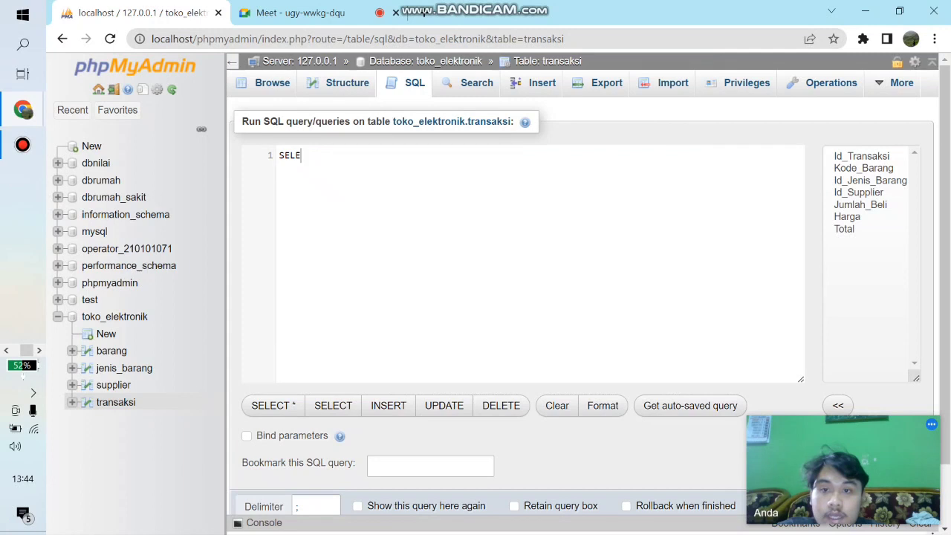
# - Start a new SELECT query that lists the Id_Transaksi and Total columns
pyautogui.write('CT ')
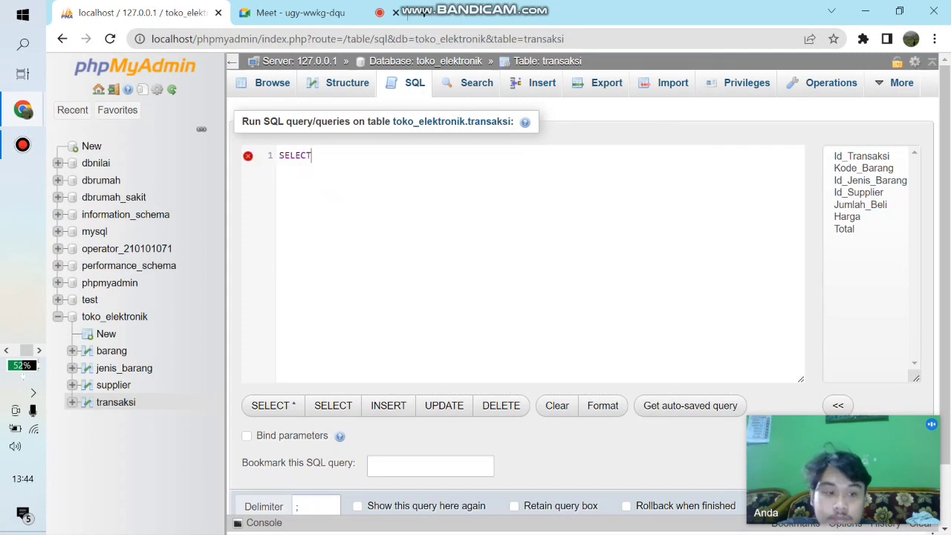
pyautogui.write('j')
pyautogui.press('BackSpace')
pyautogui.write('id')
pyautogui.press('Return')
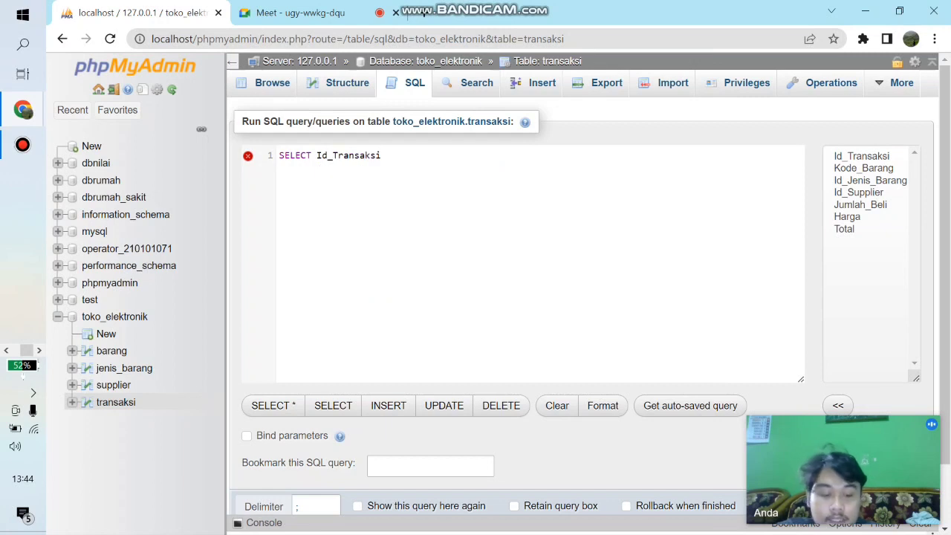
pyautogui.write(', tot')
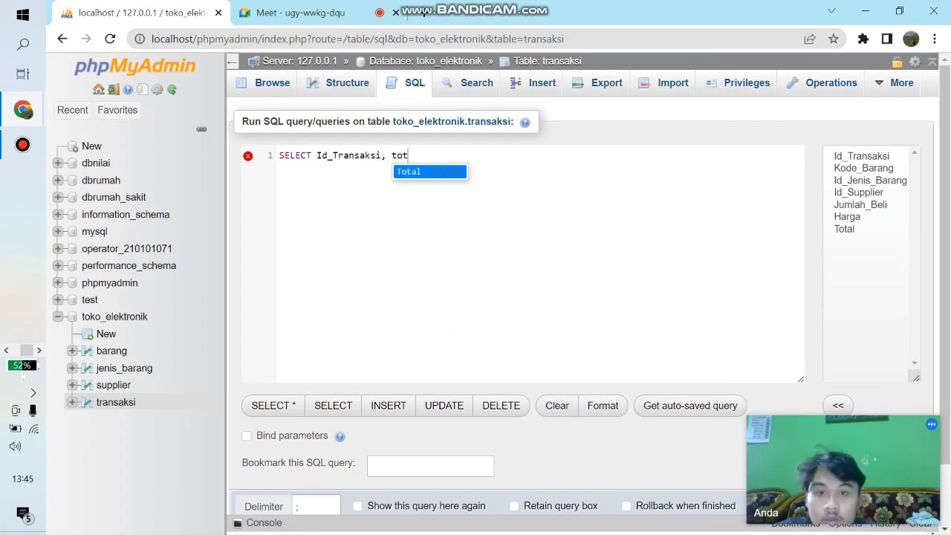
pyautogui.press('Return')
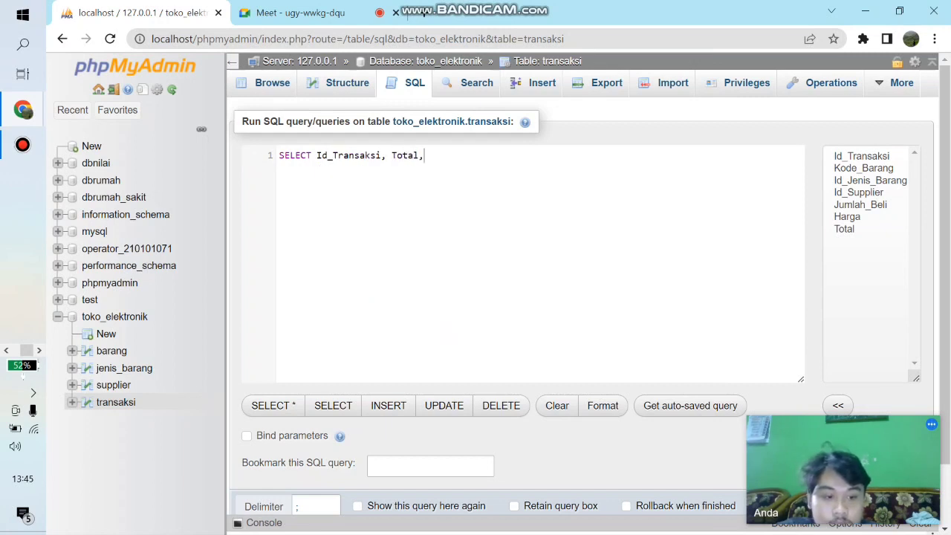
# - Add the text constant "25%" with the alias diskon as the third query column
pyautogui.write(', "')
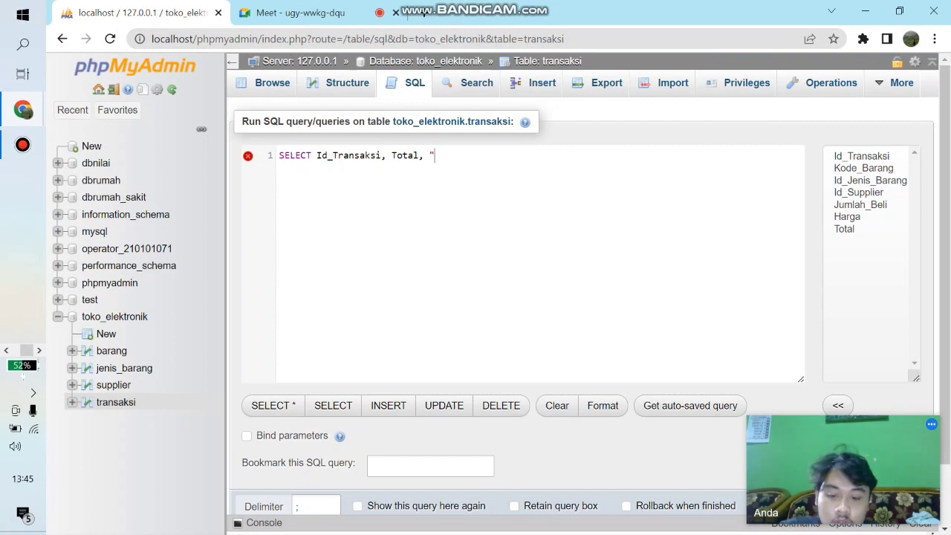
pyautogui.write('25')
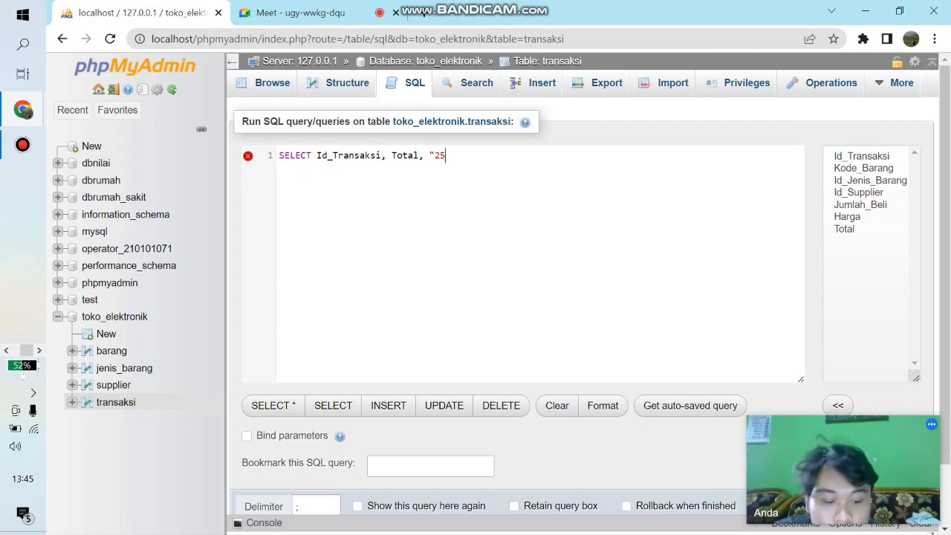
pyautogui.write('%')
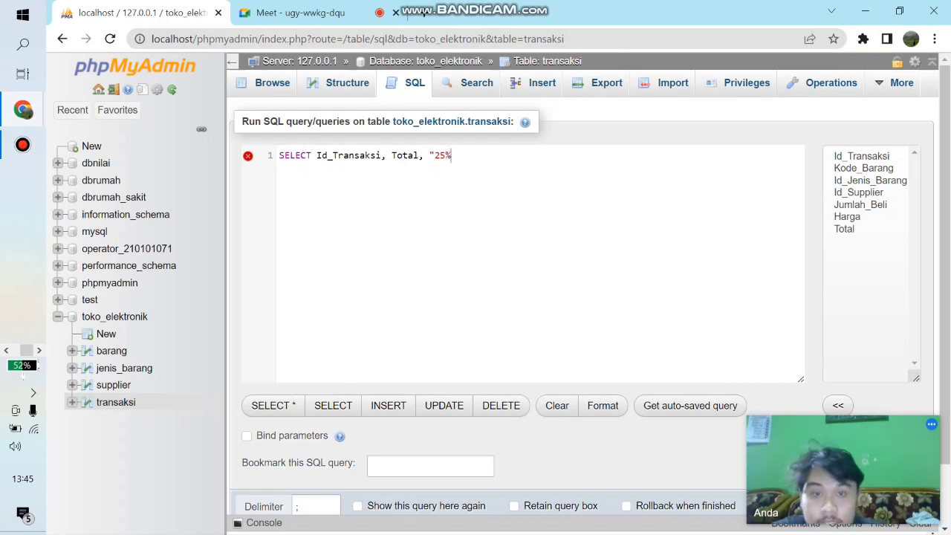
pyautogui.write('" ')
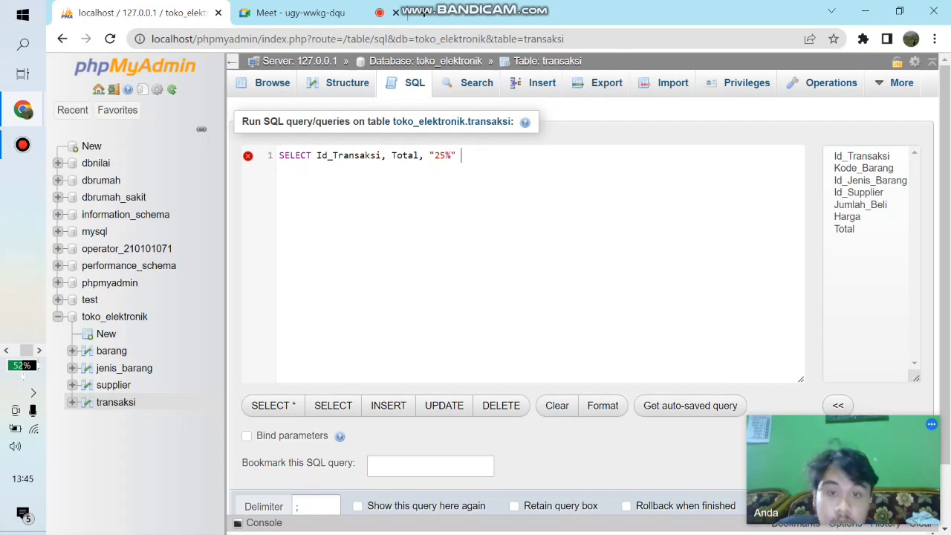
pyautogui.write('AS d')
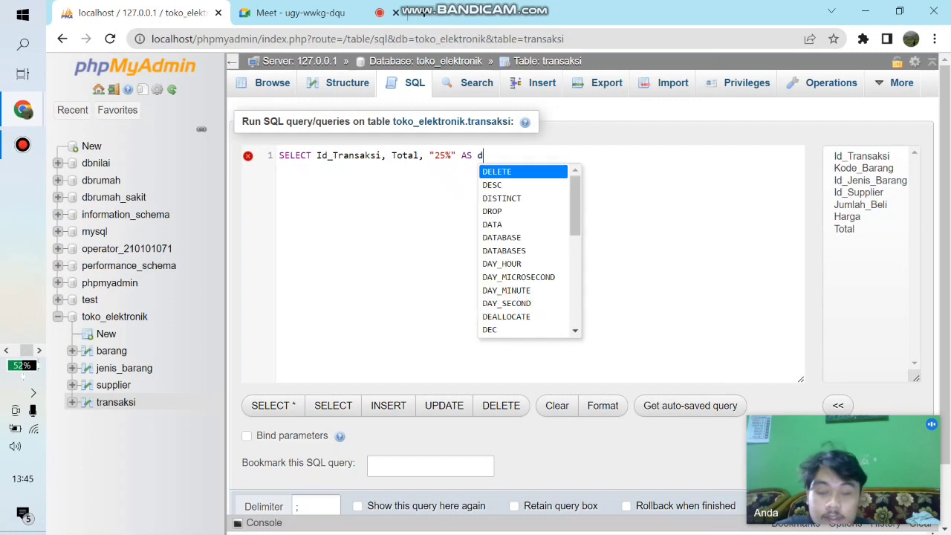
pyautogui.write('iskon')
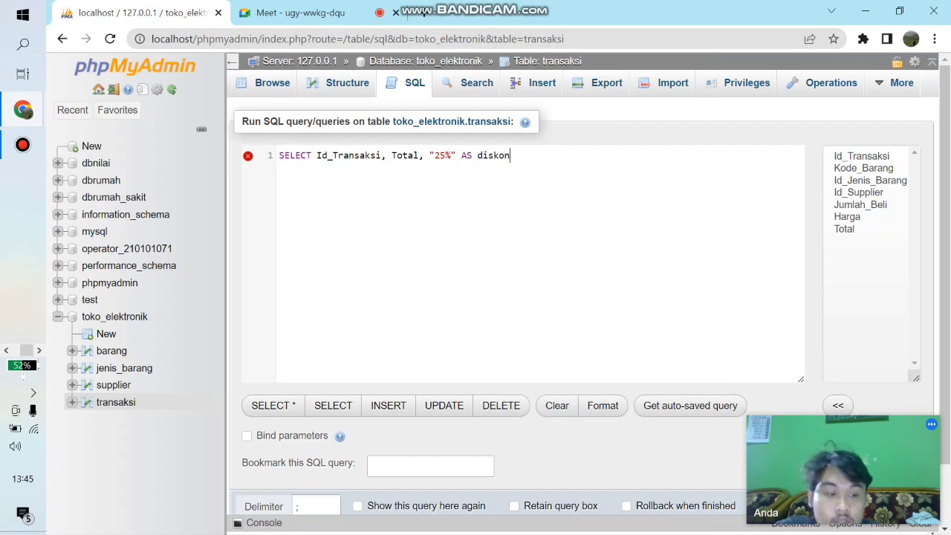
pyautogui.write(', Total')
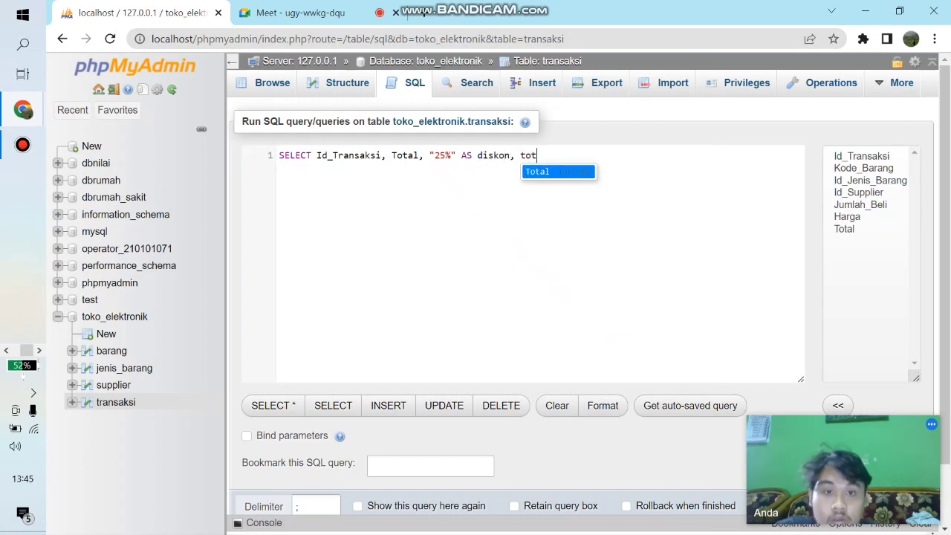
pyautogui.write(' - ')
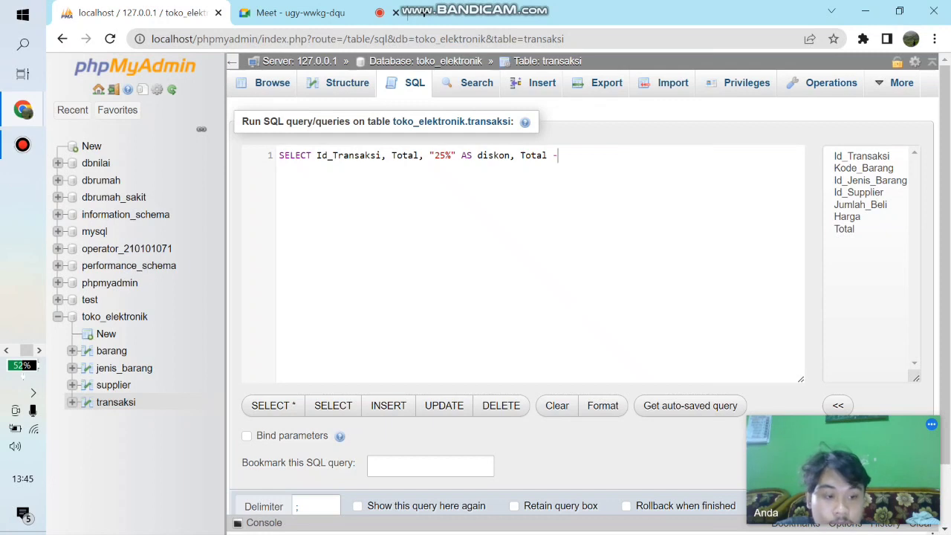
pyautogui.write('(')
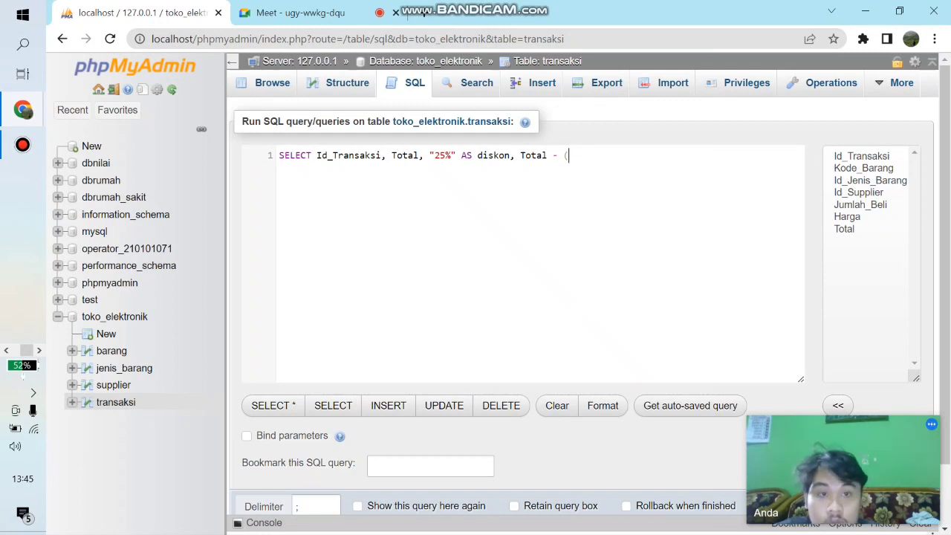
pyautogui.write('t')
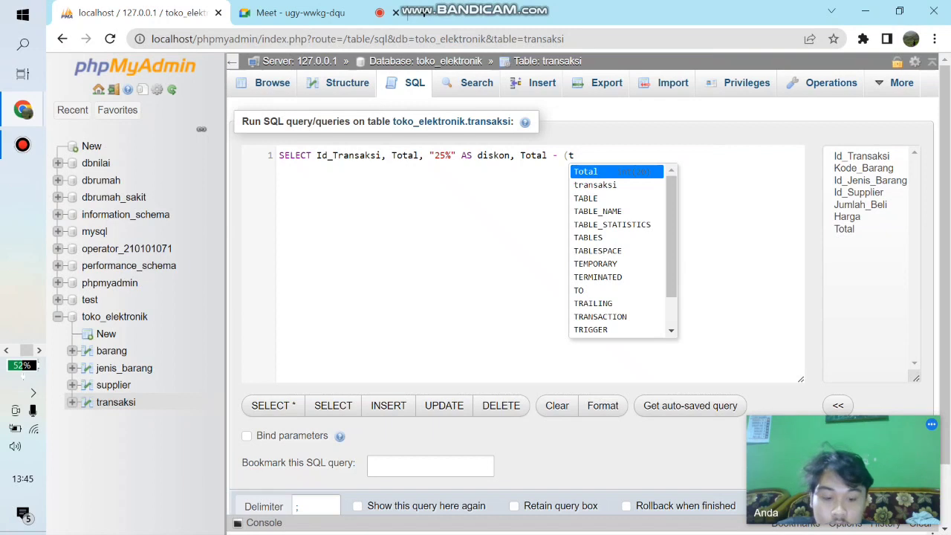
pyautogui.write('o')
# - Add a column calculating Total - (Total * 0.25) to the query after diskon
pyautogui.press('Return')
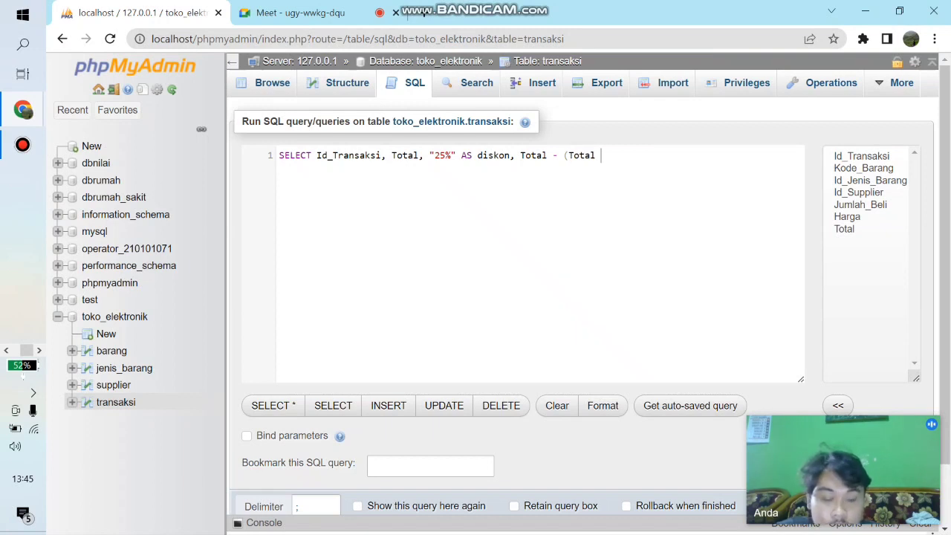
pyautogui.write('*')
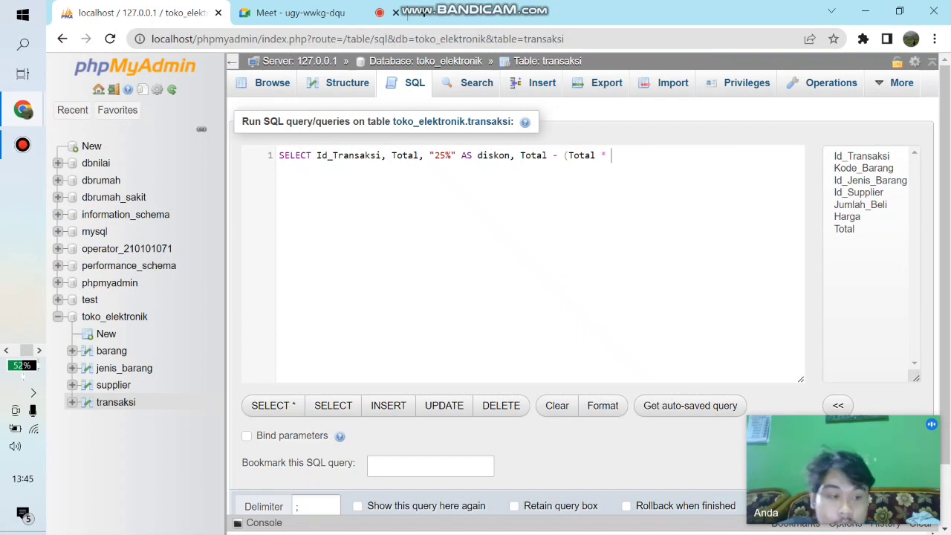
pyautogui.write(' 0.')
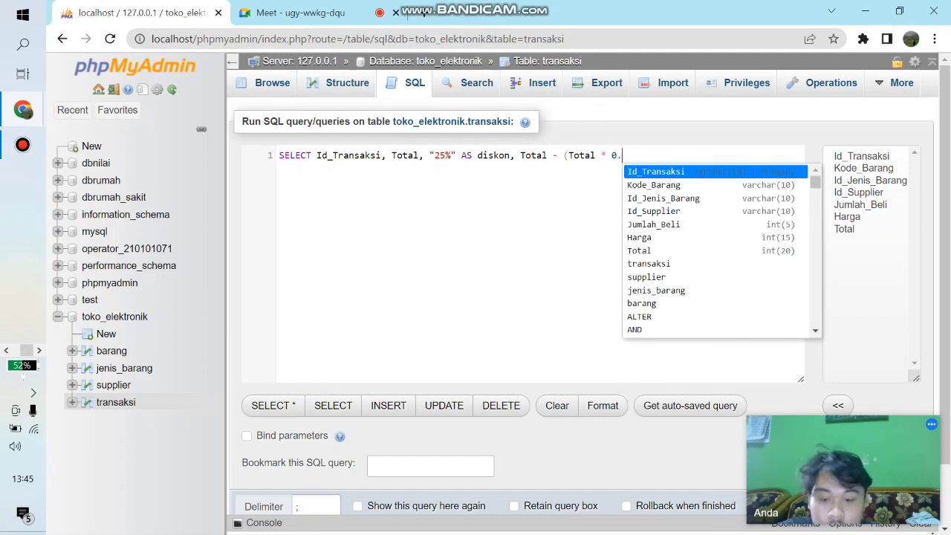
pyautogui.write('25')
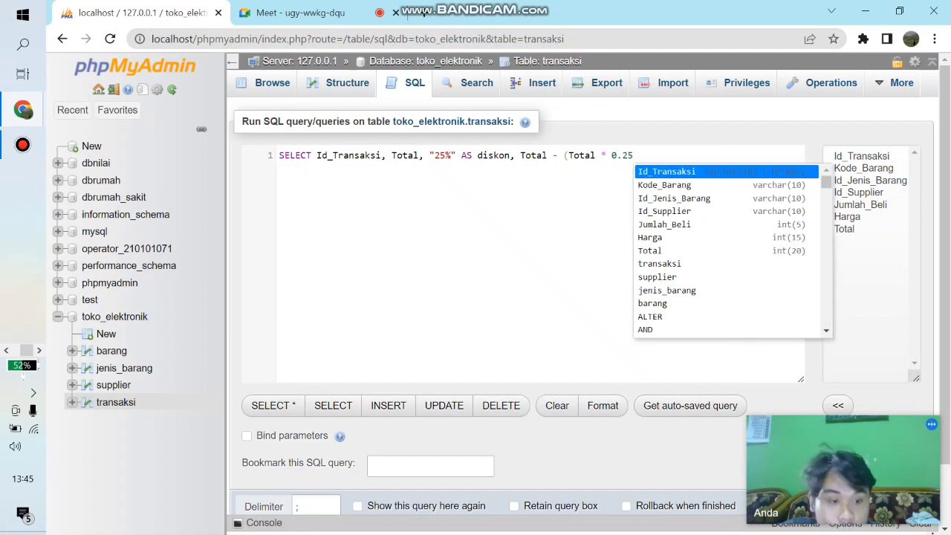
pyautogui.write(') as')
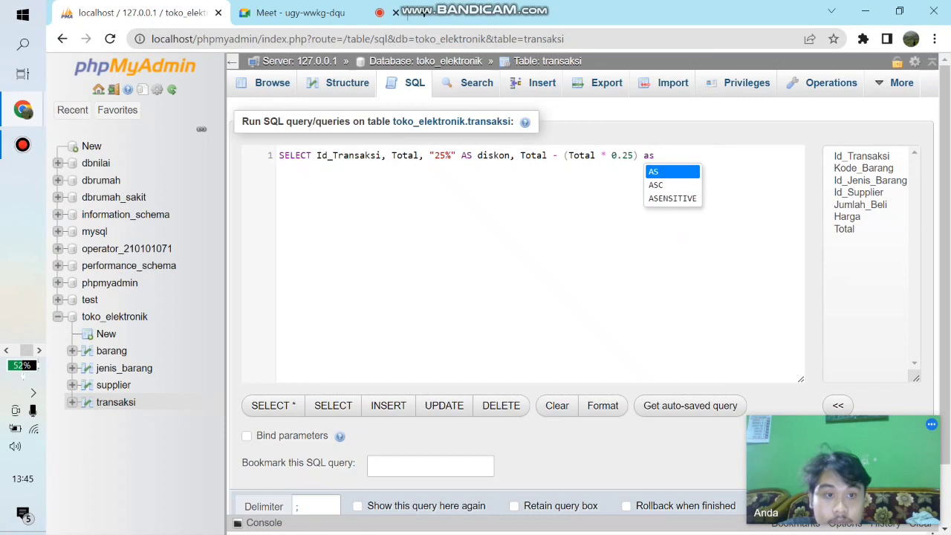
# - Close the 25% discount expression's parenthesis and give the calculated column the alias total_diskon
pyautogui.press('Return')
pyautogui.write('total')
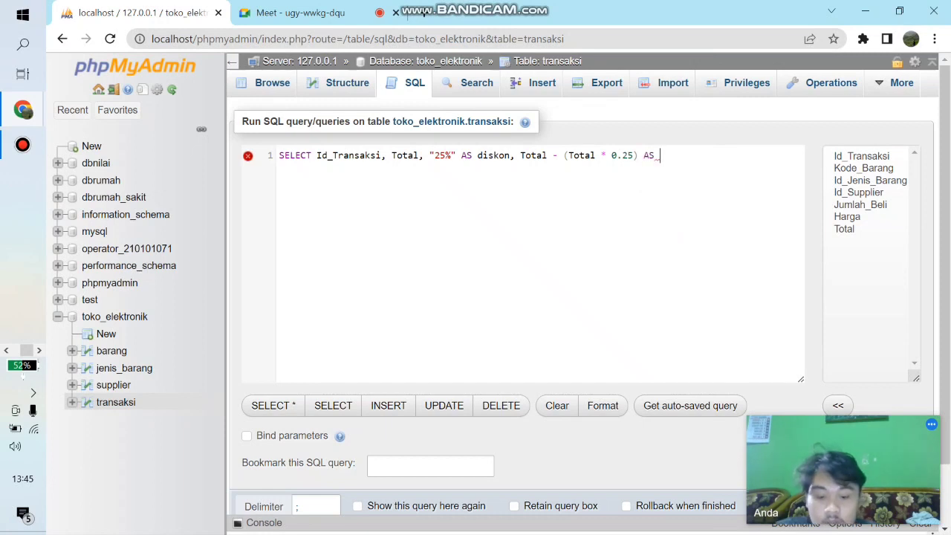
pyautogui.write('_')
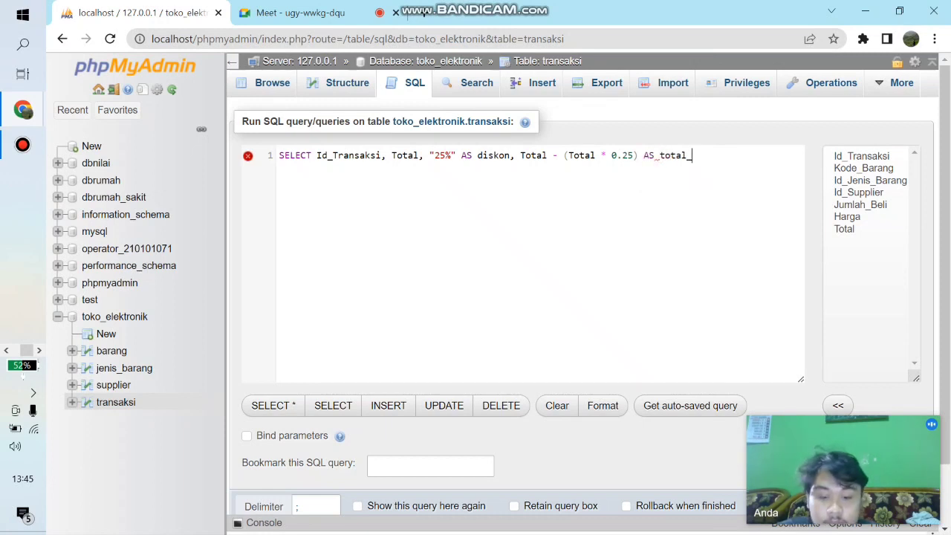
pyautogui.write('diskon')
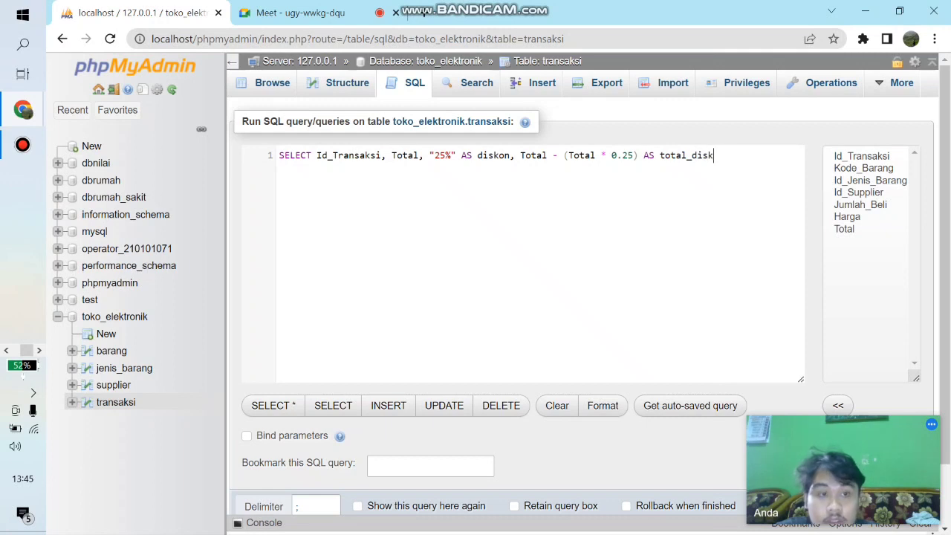
# - Add a FROM clause on a new line that reads from the transaksi table
pyautogui.press('Return')
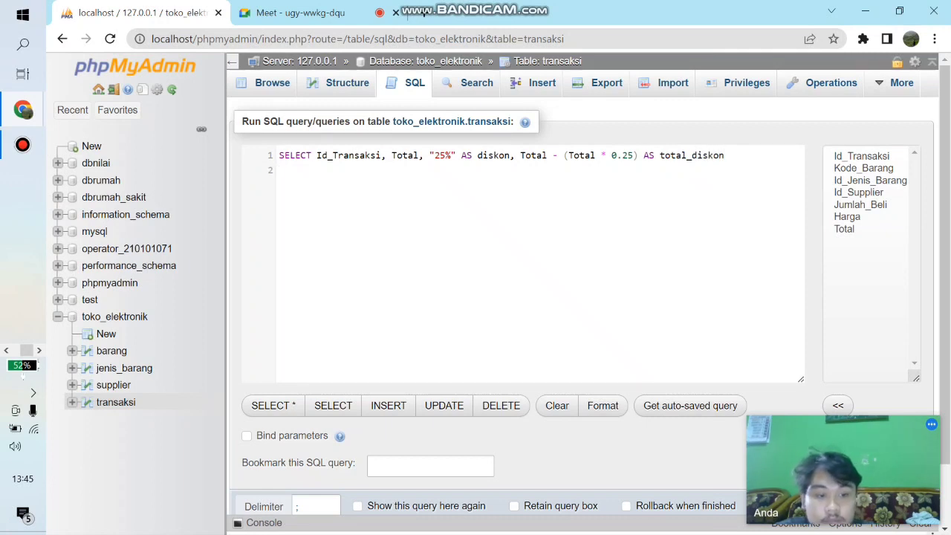
pyautogui.write('for')
pyautogui.press('BackSpace')
pyautogui.press('BackSpace')
pyautogui.write('ro')
pyautogui.press('Return')
pyautogui.write('transa')
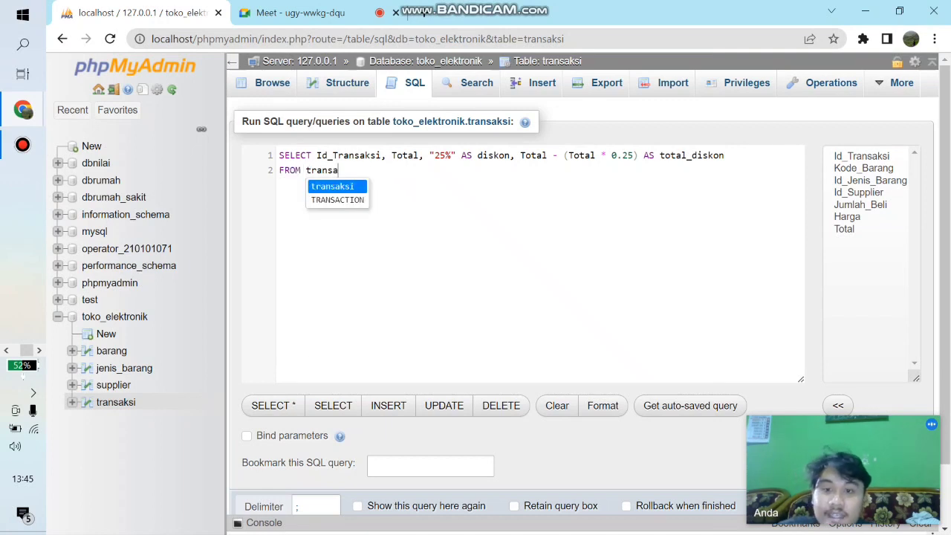
pyautogui.press('Return')
pyautogui.press('Return')
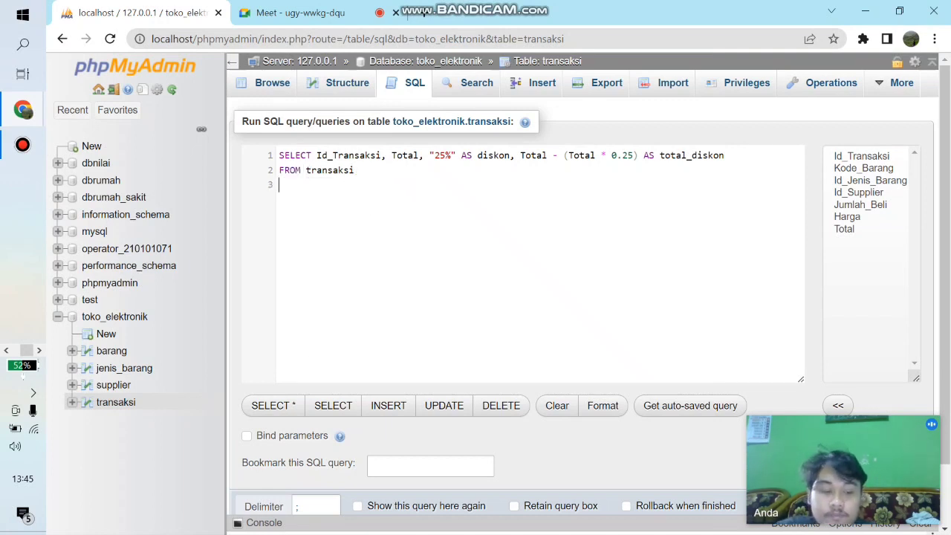
# - Limit the discount query with LIMIT 4; on its own line and run it
pyautogui.write('limi')
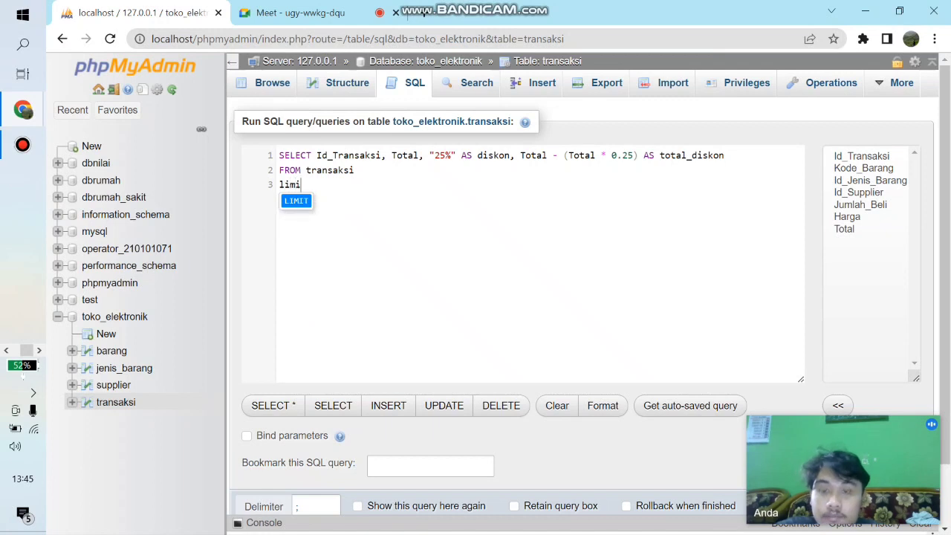
pyautogui.press('Return')
pyautogui.write('4;')
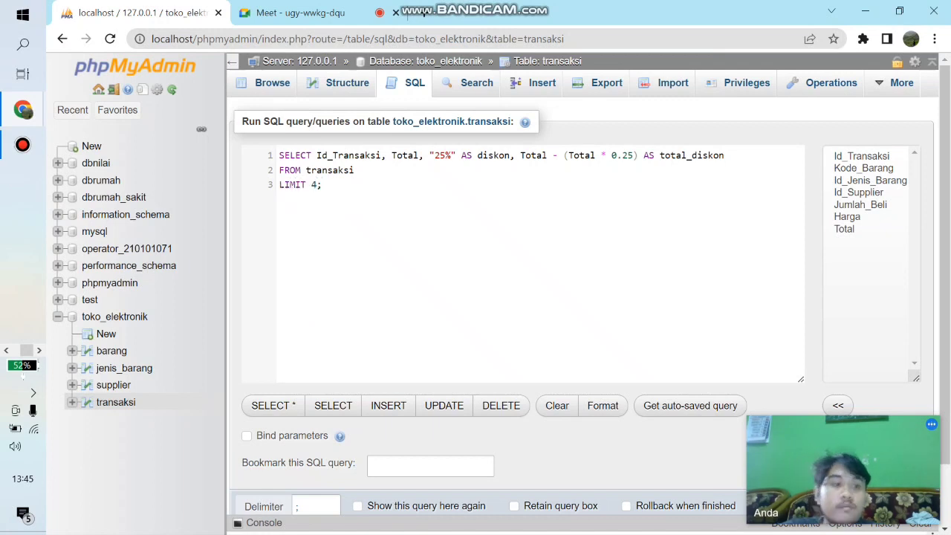
pyautogui.scroll(-1, 520, 260)
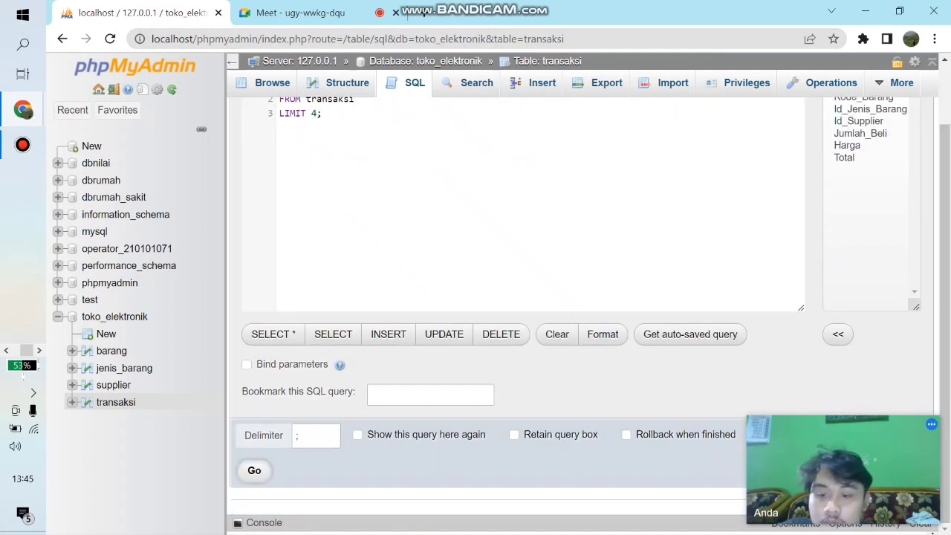
pyautogui.hotkey('ctrl', 'Return')
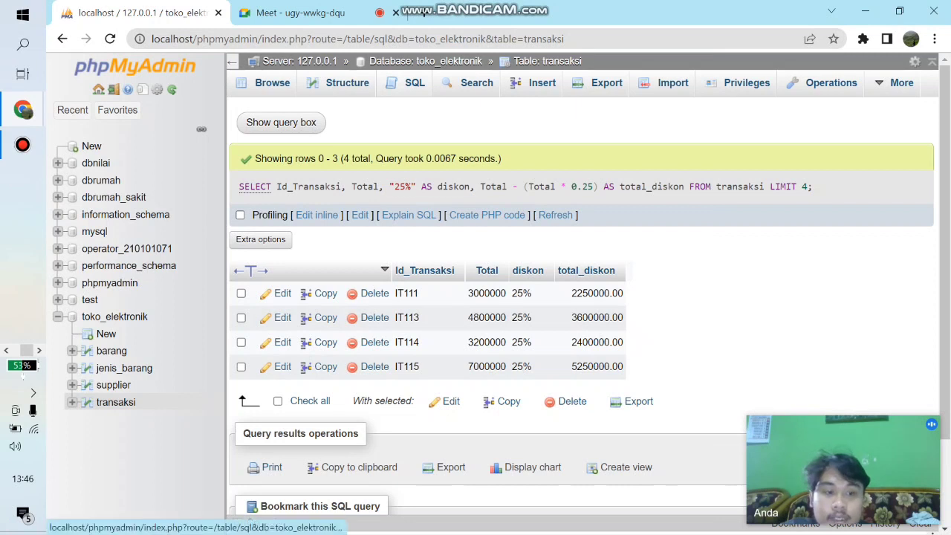
# - Reopen the SQL query editor for transaksi and delete the default query text back to SELECT
pyautogui.click(410, 82)
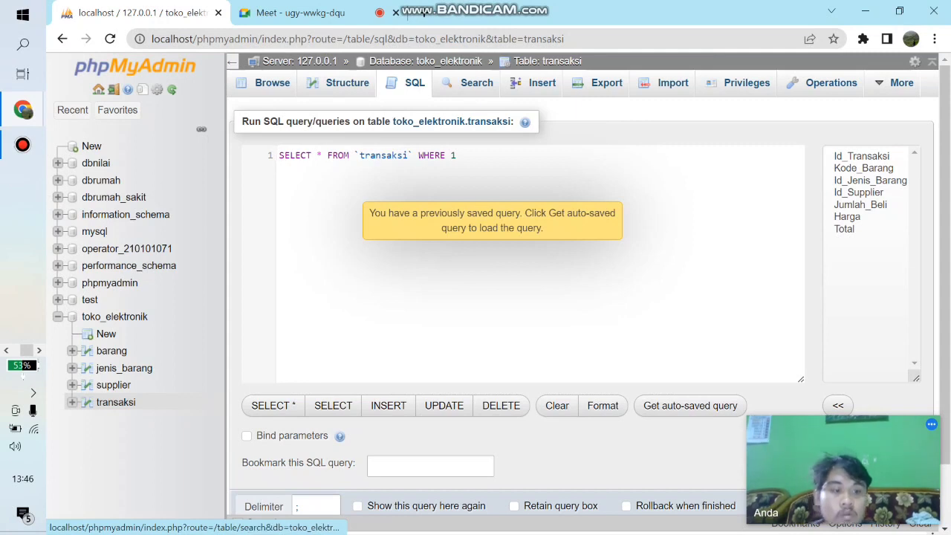
pyautogui.press('BackSpace')
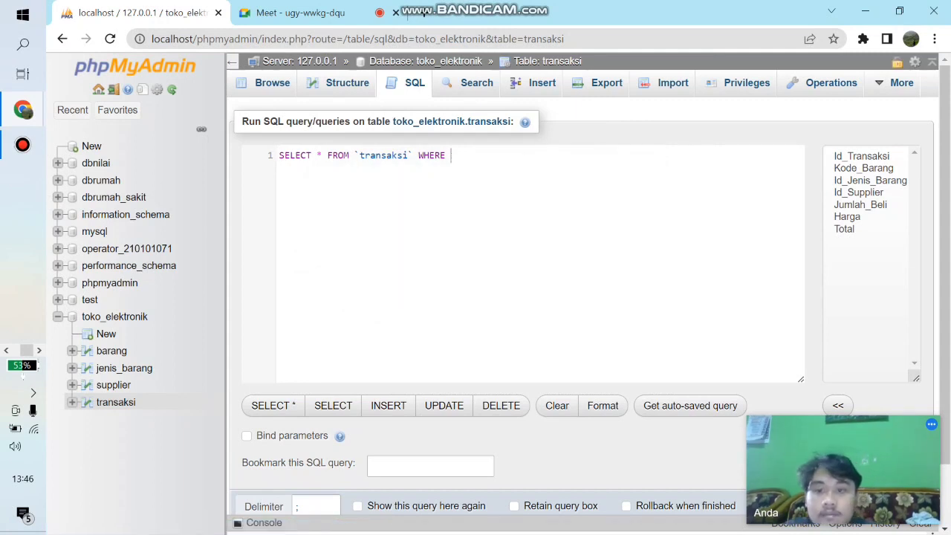
pyautogui.press('BackSpace')
pyautogui.press('BackSpace')
pyautogui.press('BackSpace')
pyautogui.press('BackSpace')
pyautogui.press('BackSpace')
pyautogui.press('BackSpace')
pyautogui.press('BackSpace')
pyautogui.press('BackSpace')
pyautogui.press('BackSpace')
pyautogui.press('BackSpace')
pyautogui.press('BackSpace')
pyautogui.press('BackSpace')
pyautogui.press('BackSpace')
pyautogui.press('BackSpace')
pyautogui.press('BackSpace')
pyautogui.press('BackSpace')
pyautogui.press('BackSpace')
pyautogui.press('BackSpace')
pyautogui.press('BackSpace')
pyautogui.press('BackSpace')
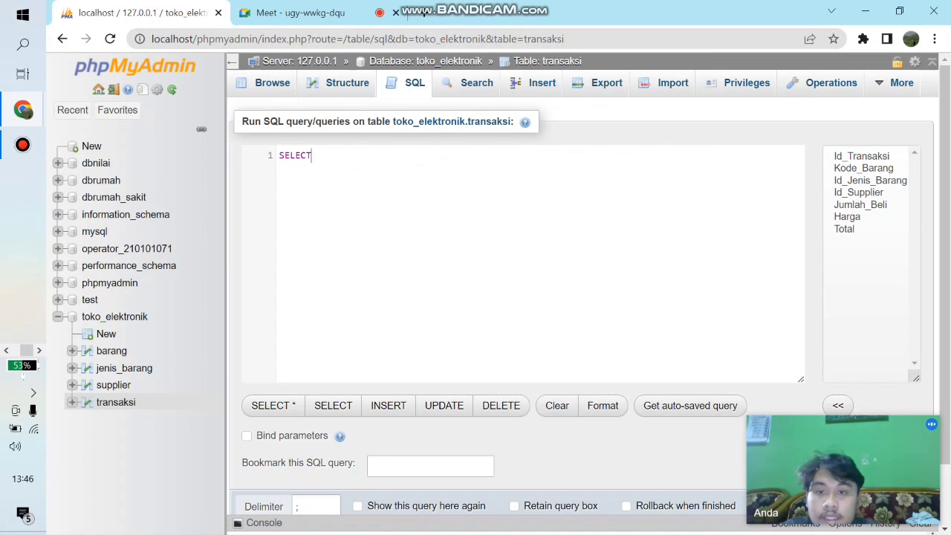
# - List Id_Transaksi, Total and the calculation Total / 2 as the query's columns
pyautogui.write('Id_Transaksi')
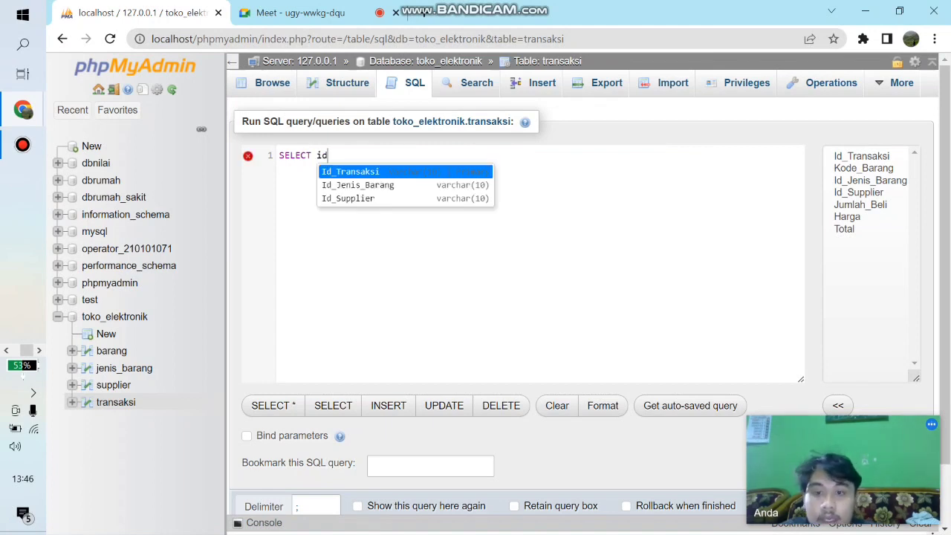
pyautogui.write(', ')
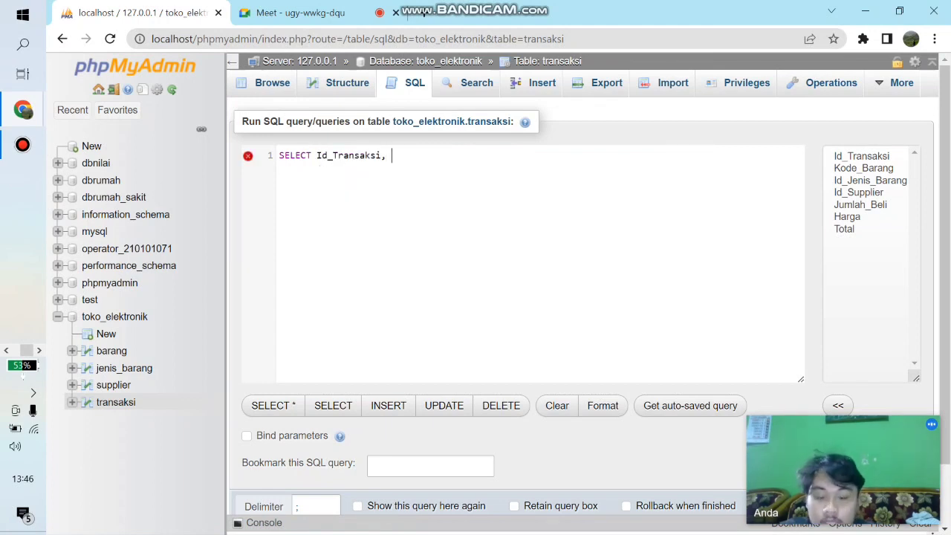
pyautogui.write('Total, Total')
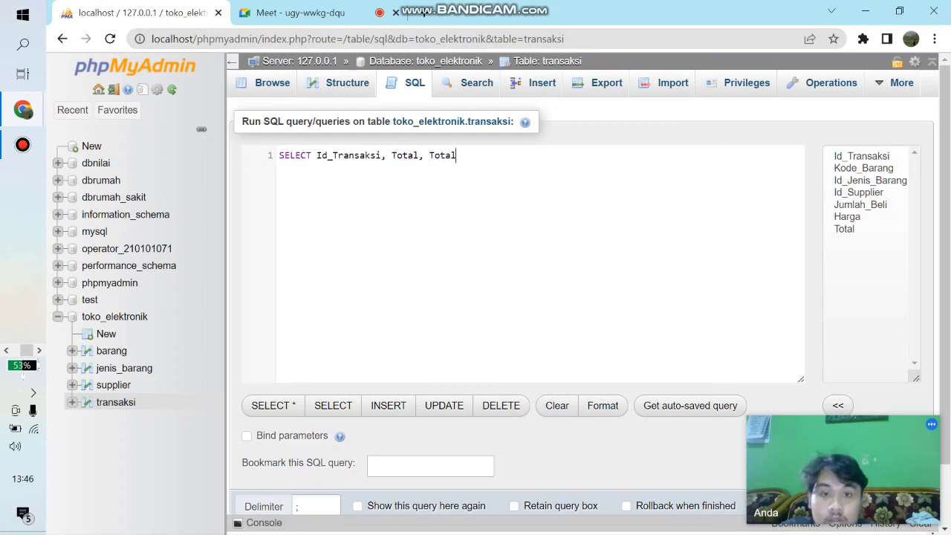
pyautogui.write('/')
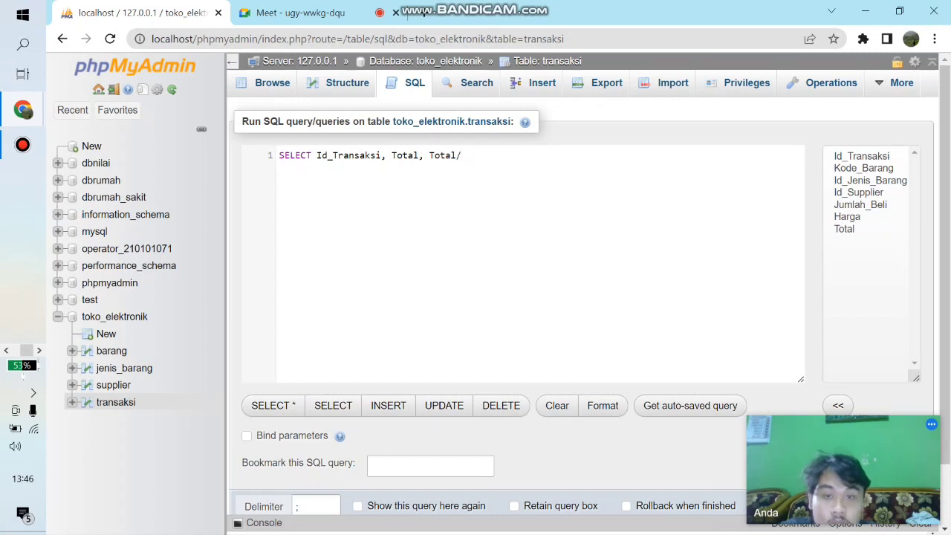
pyautogui.press('BackSpace')
pyautogui.write('/ 2')
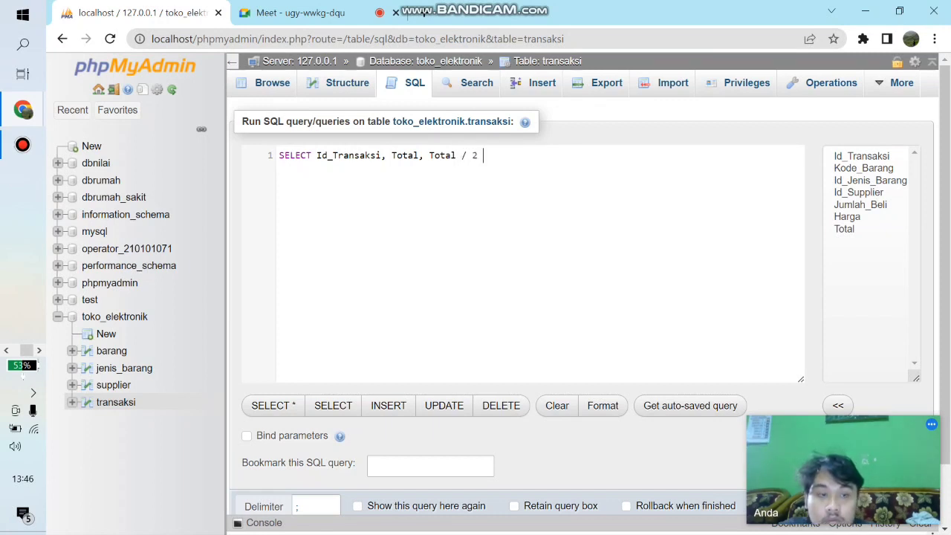
pyautogui.write('as')
# - Give the Total / 2 column the alias Total_Diskon
pyautogui.press('Return')
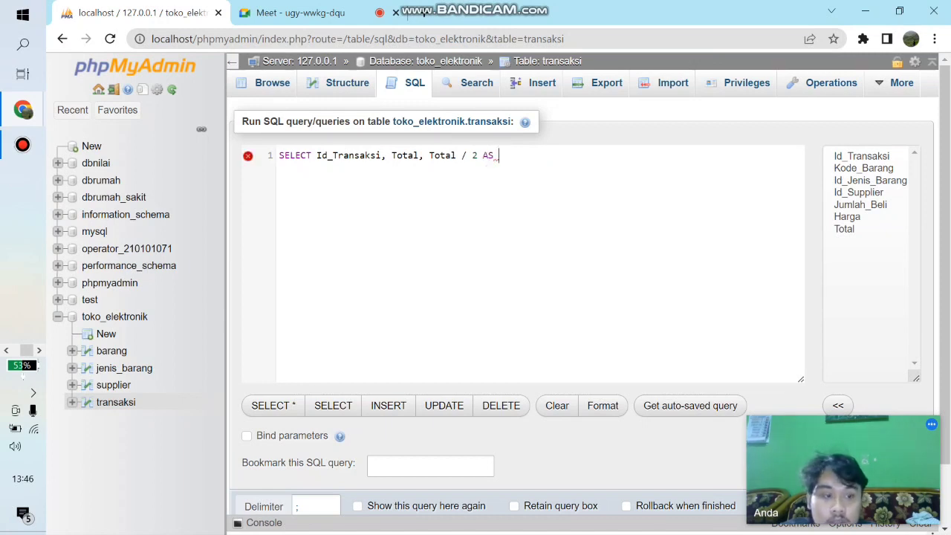
pyautogui.write('Total')
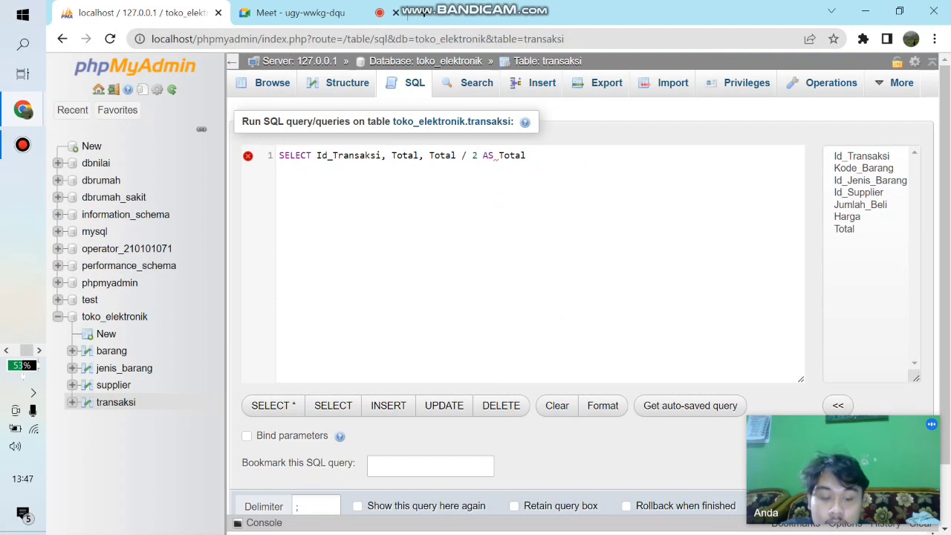
pyautogui.write('_Diskon ')
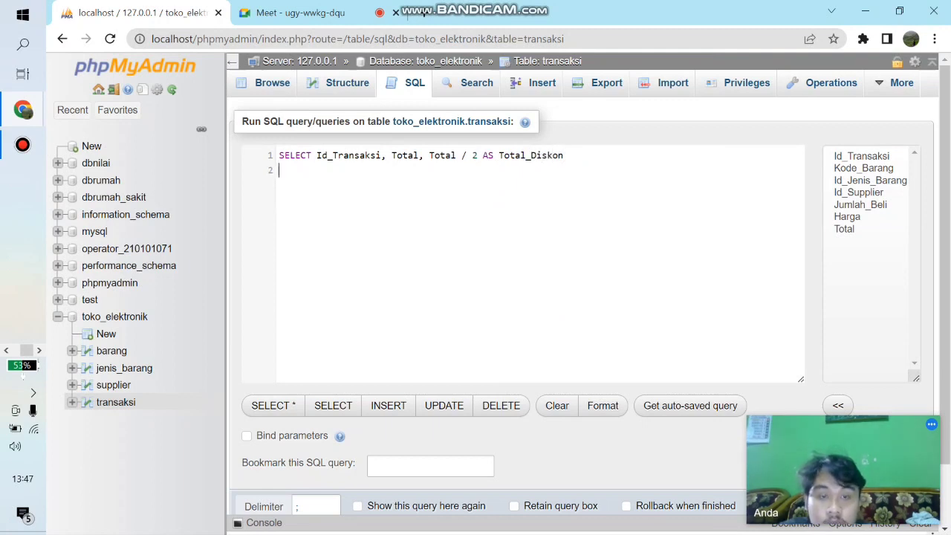
pyautogui.write('FROM')
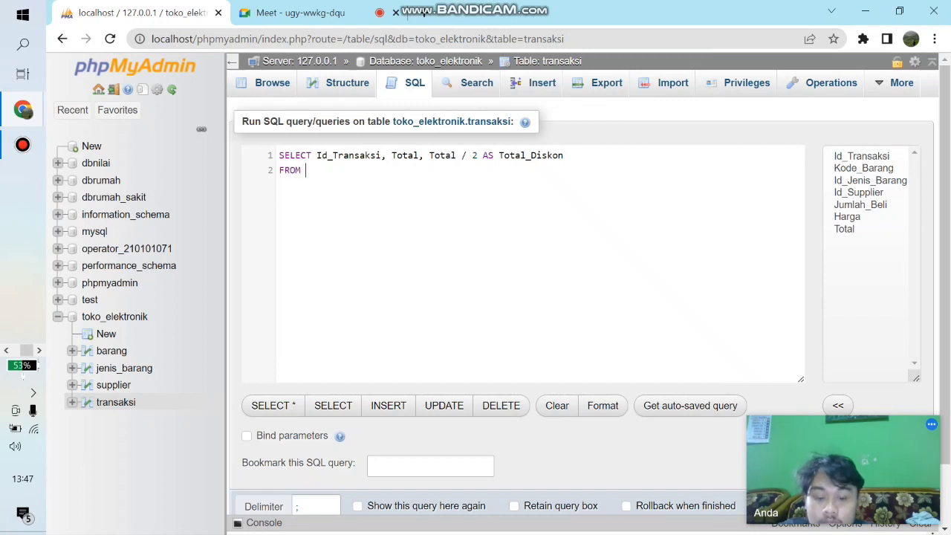
pyautogui.write(' transaksi')
# - Complete the halved-total query with FROM transaksi and LIMIT 4; on separate lines and run it
pyautogui.press('Return')
pyautogui.write('LIMIT 4')
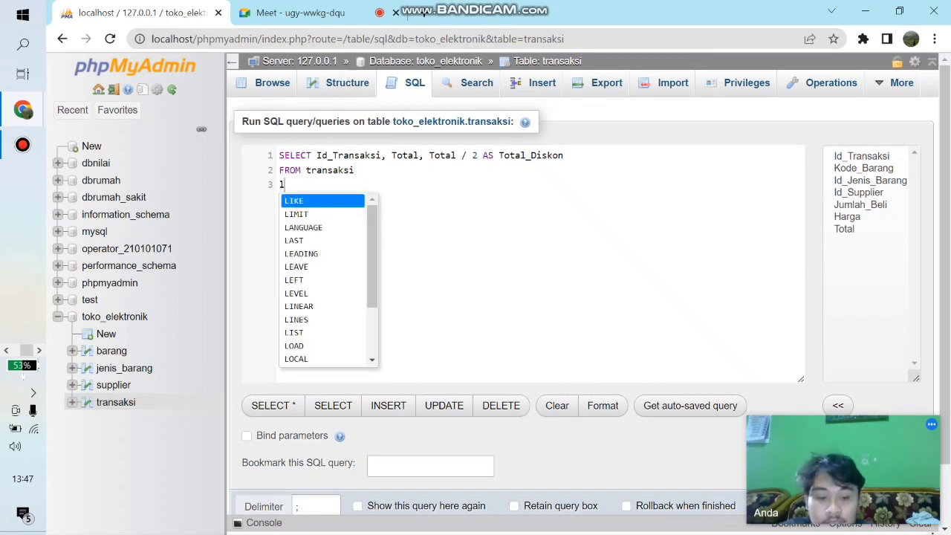
pyautogui.write(';')
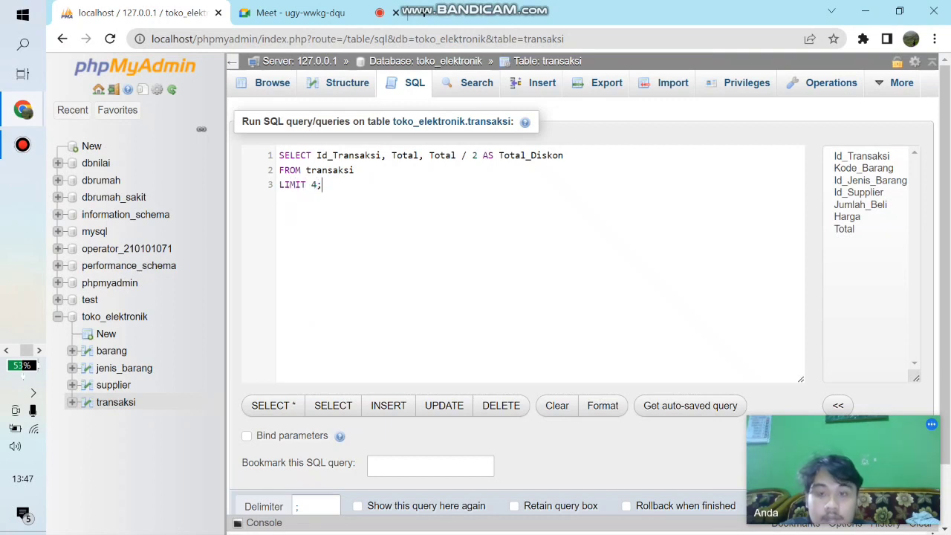
pyautogui.scroll(-1, 579, 297)
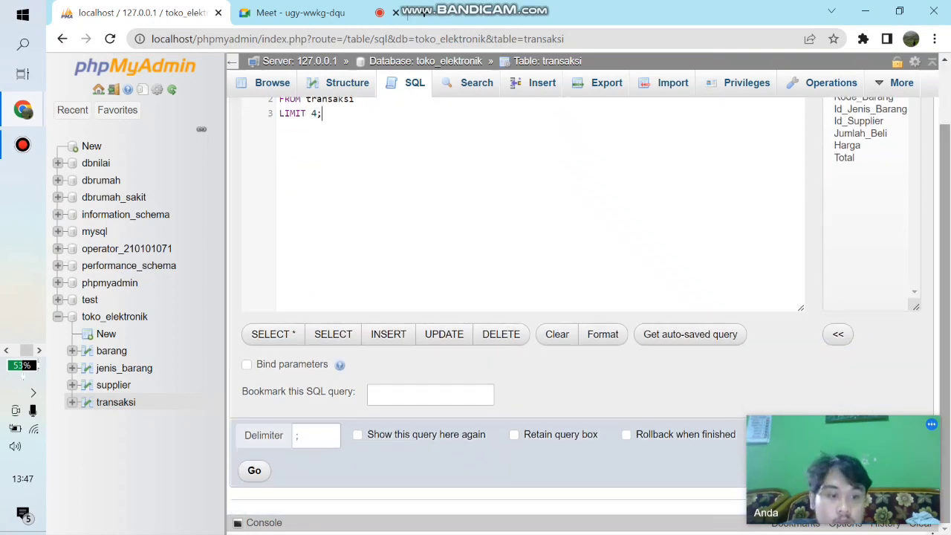
pyautogui.hotkey('ctrl', 'Return')
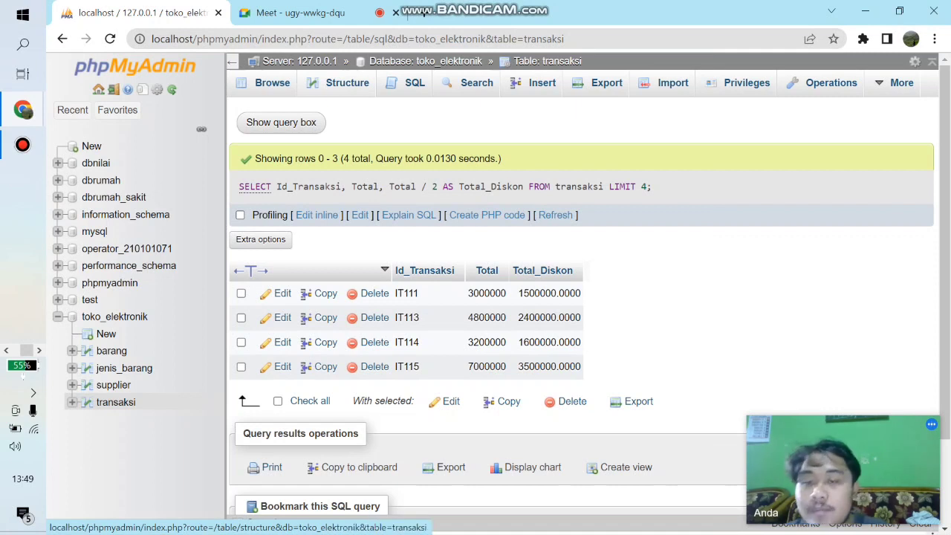
# - Open the transaksi table's relation view and choose Kode_Barang as the foreign key column
pyautogui.click(347, 84)
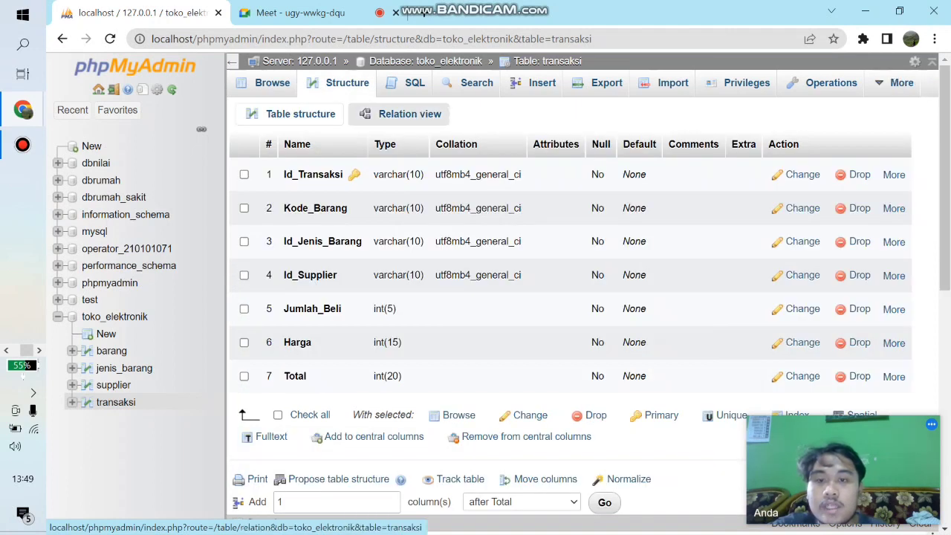
pyautogui.click(403, 114)
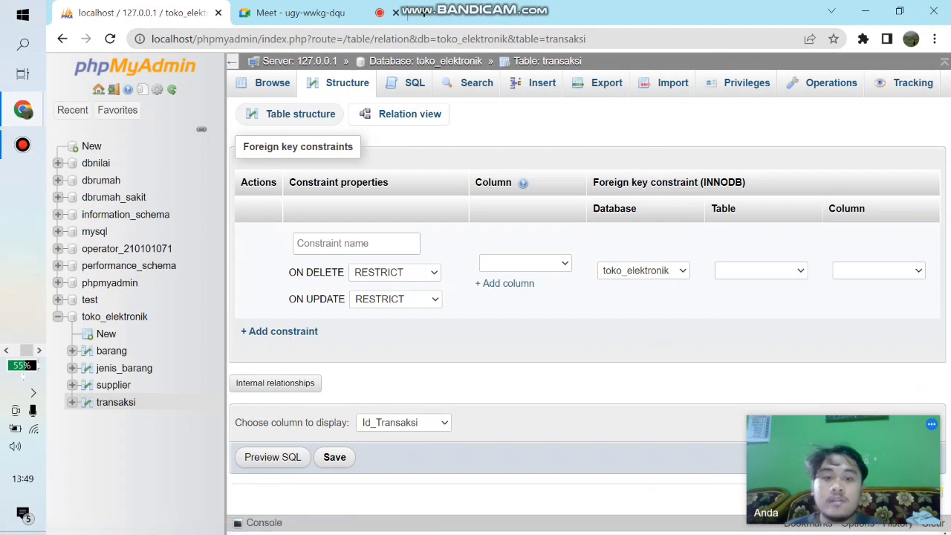
pyautogui.click(525, 263)
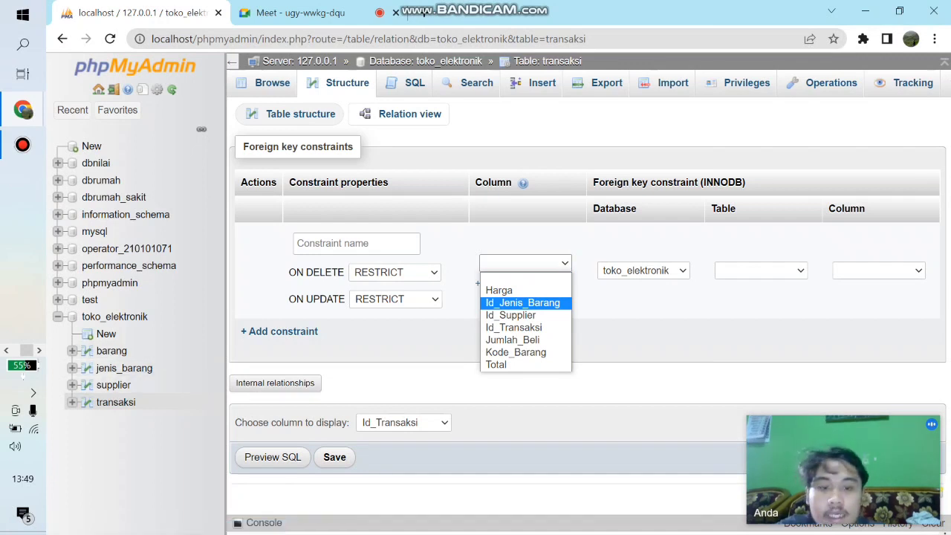
pyautogui.press('Down')
pyautogui.press('Down')
pyautogui.press('Down')
pyautogui.press('Down')
pyautogui.press('Return')
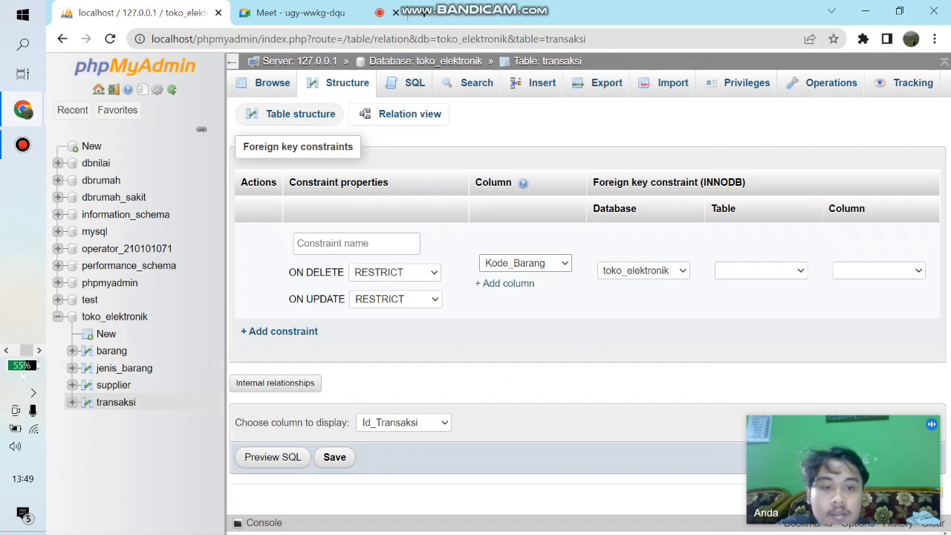
# - Reference Kode_Barang in the barang table for the foreign key, save the constraint and reload the relation view
pyautogui.click(760, 271)
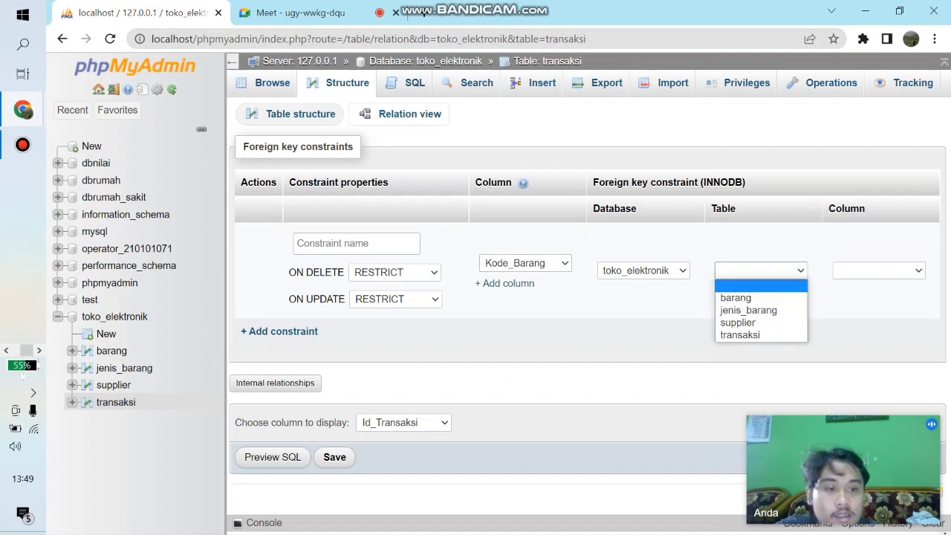
pyautogui.press('Down')
pyautogui.press('Return')
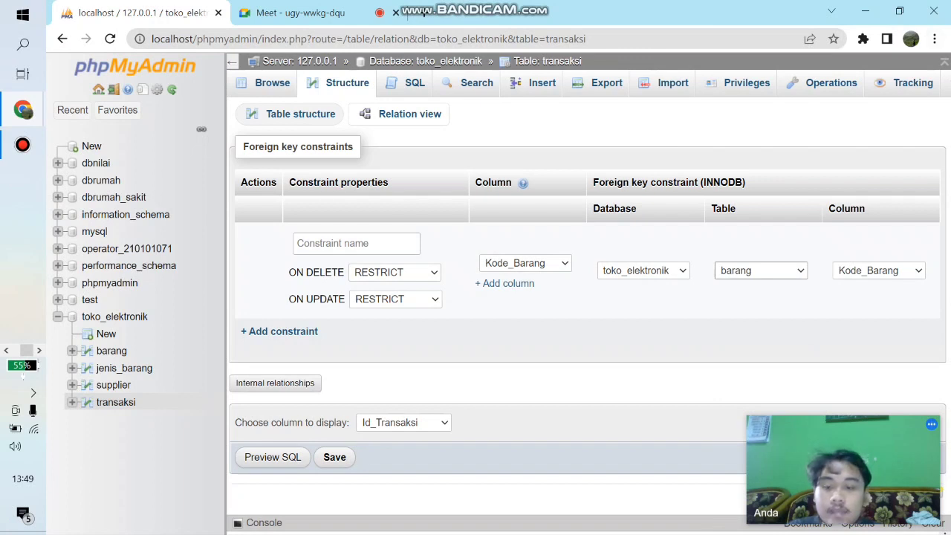
pyautogui.click(334, 457)
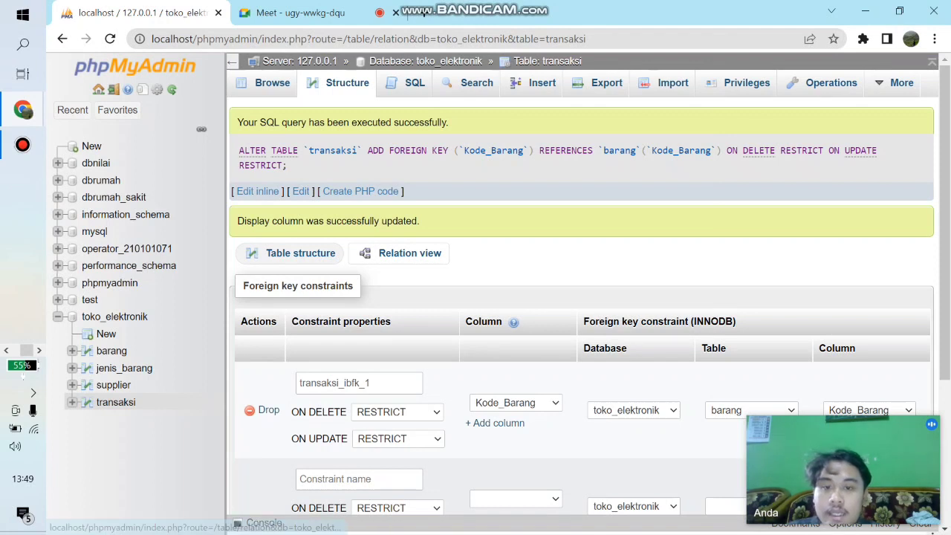
pyautogui.click(409, 254)
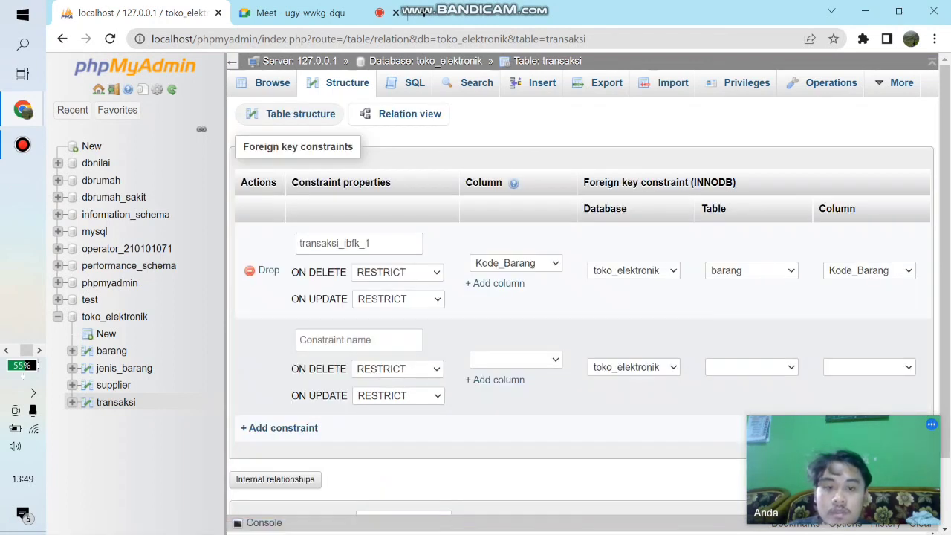
# - Add a foreign key on transaksi's Id_Jenis_Barang referencing Id_Jenis_Barang in jenis_barang, save it and reload the relation view
pyautogui.click(515, 359)
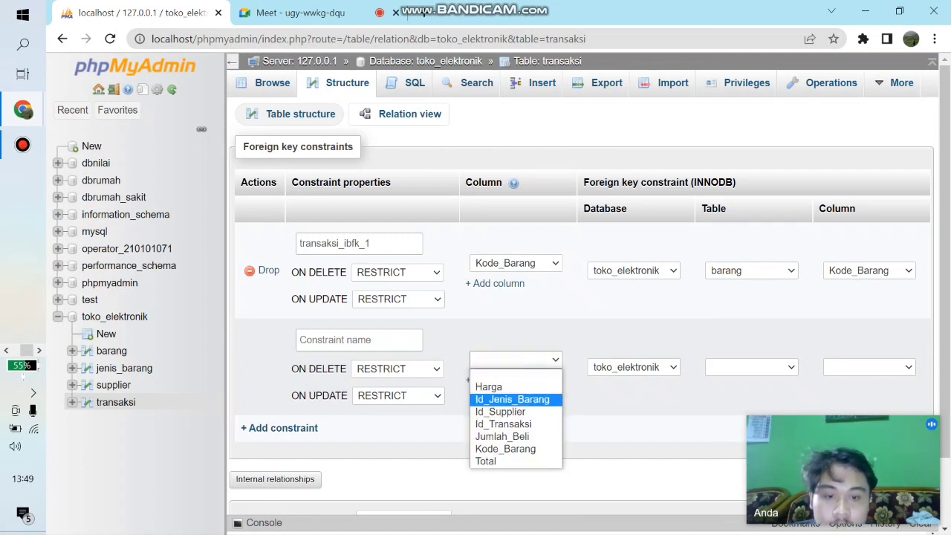
pyautogui.click(512, 399)
pyautogui.click(751, 367)
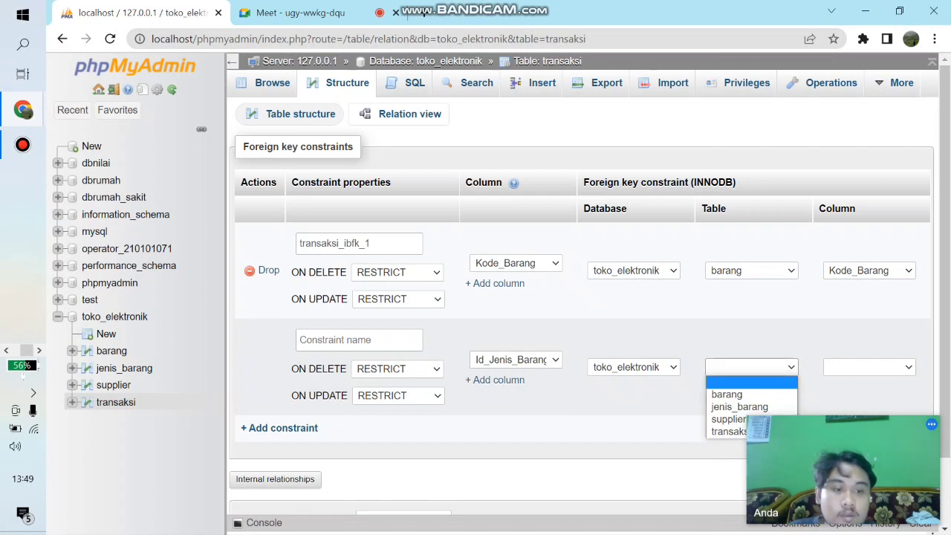
pyautogui.click(739, 407)
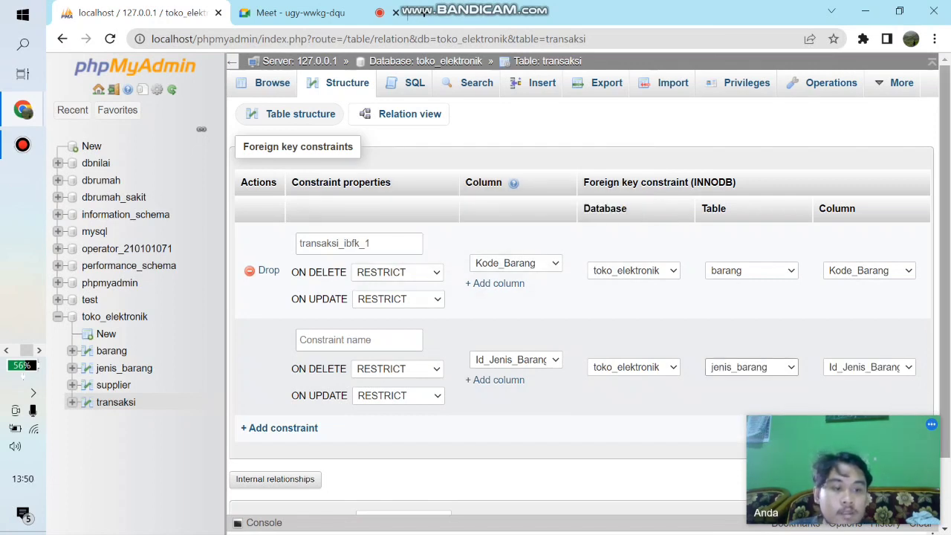
pyautogui.scroll(-2, 580, 297)
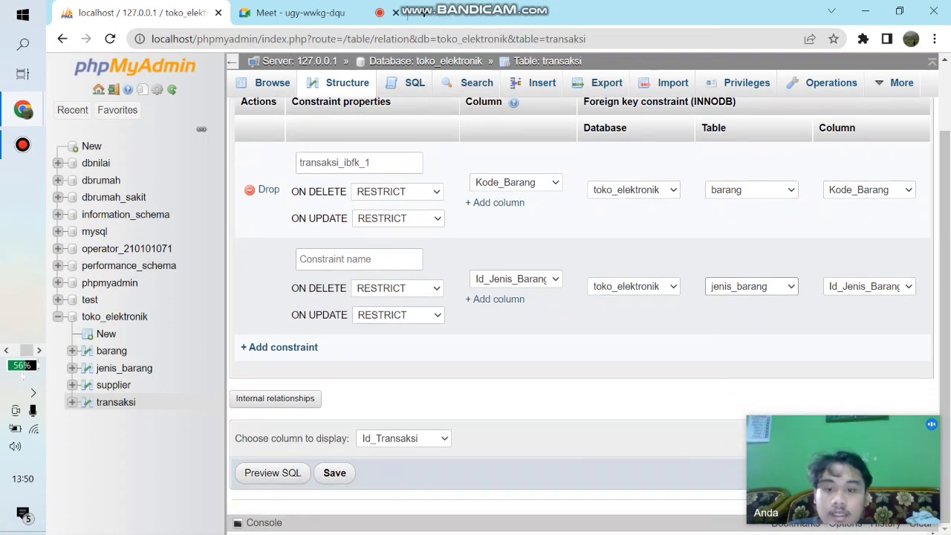
pyautogui.click(335, 472)
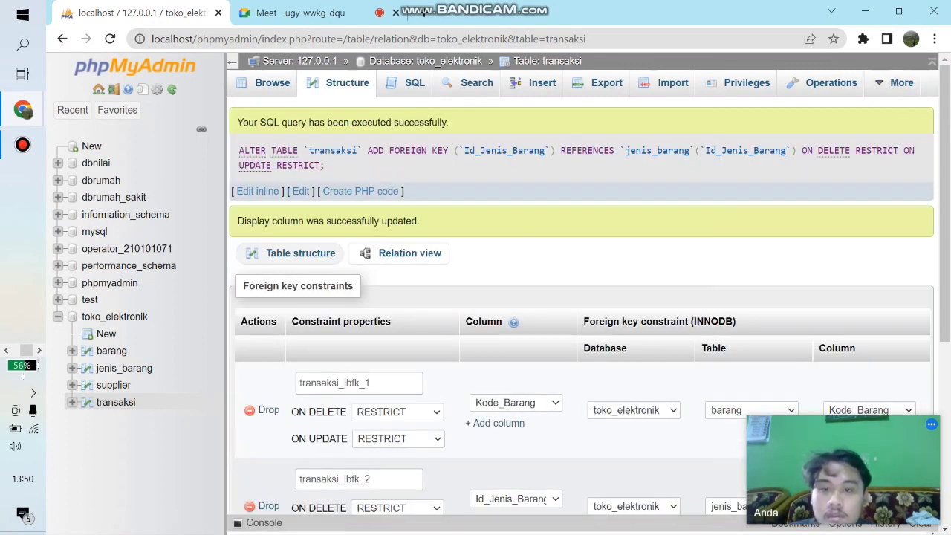
pyautogui.click(400, 254)
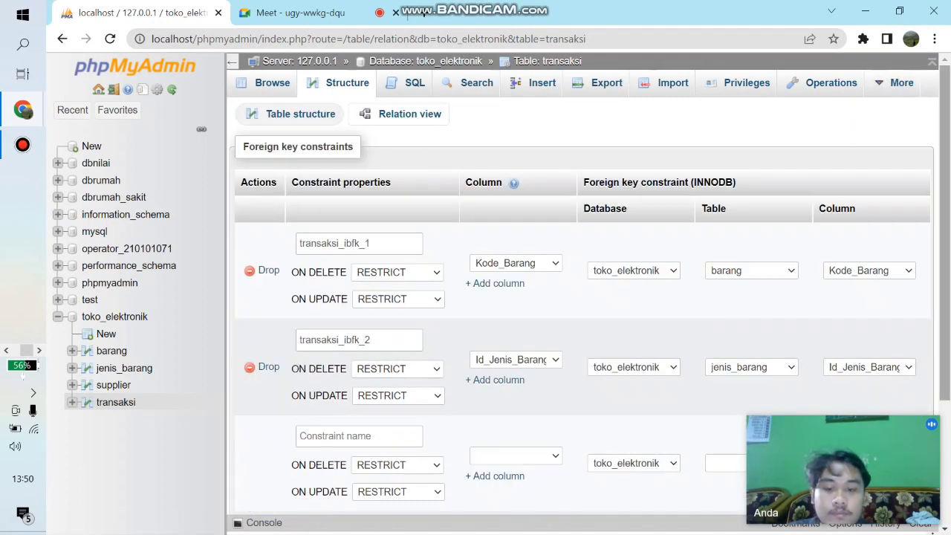
# - Add a foreign key on transaksi's Id_Supplier referencing Id_Supplier in supplier, save it and reload the relation view
pyautogui.scroll(-1, 579, 297)
pyautogui.click(516, 359)
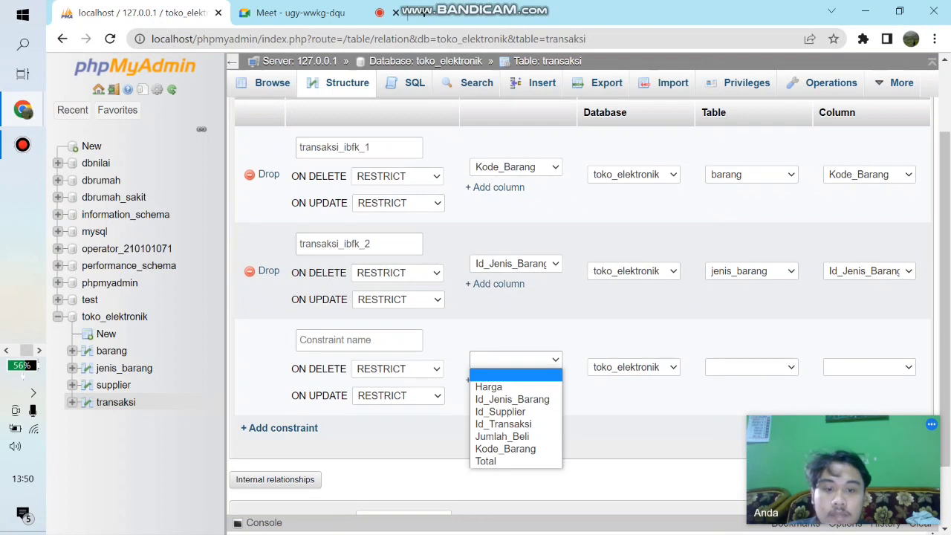
pyautogui.click(502, 412)
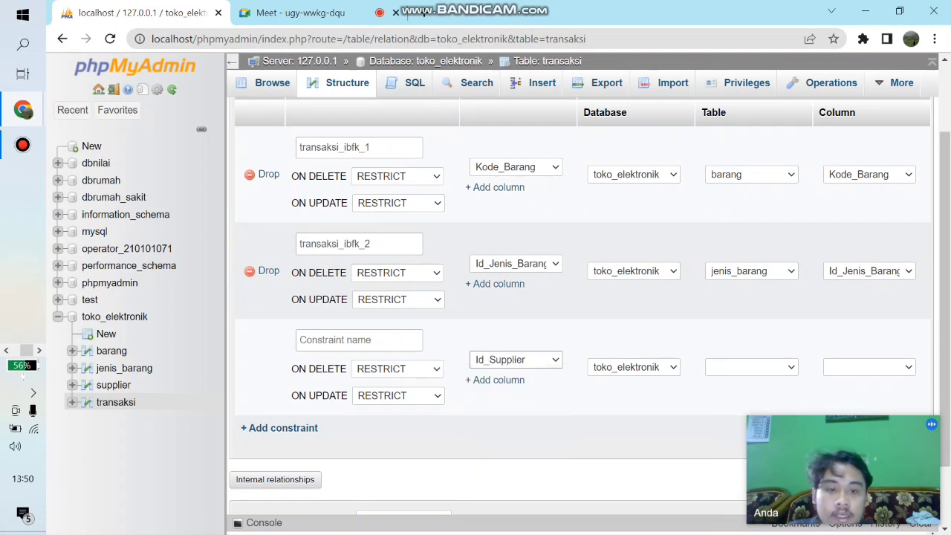
pyautogui.click(751, 367)
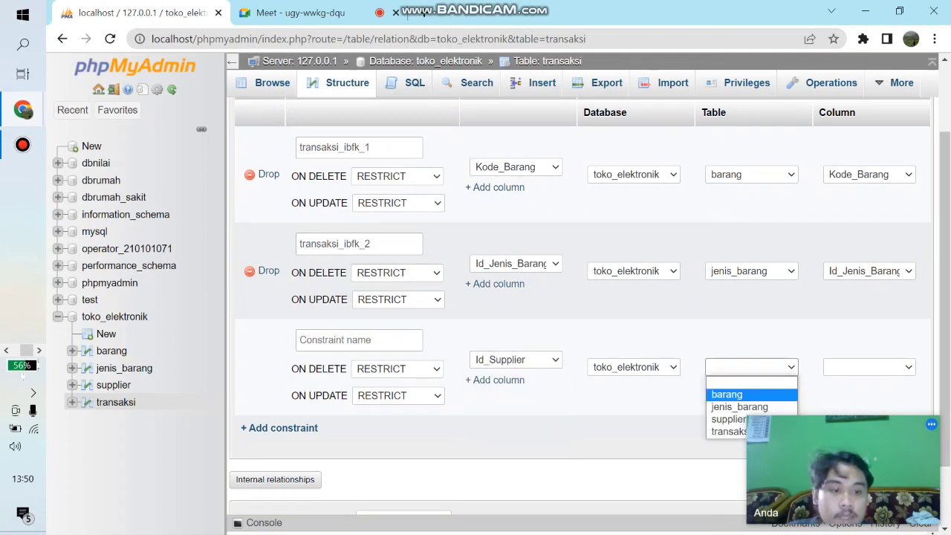
pyautogui.click(728, 419)
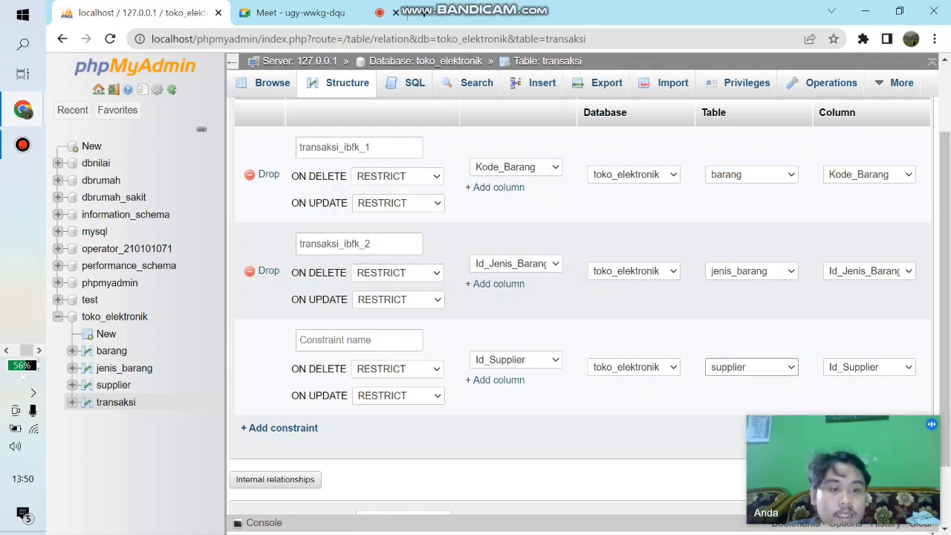
pyautogui.scroll(-1, 579, 305)
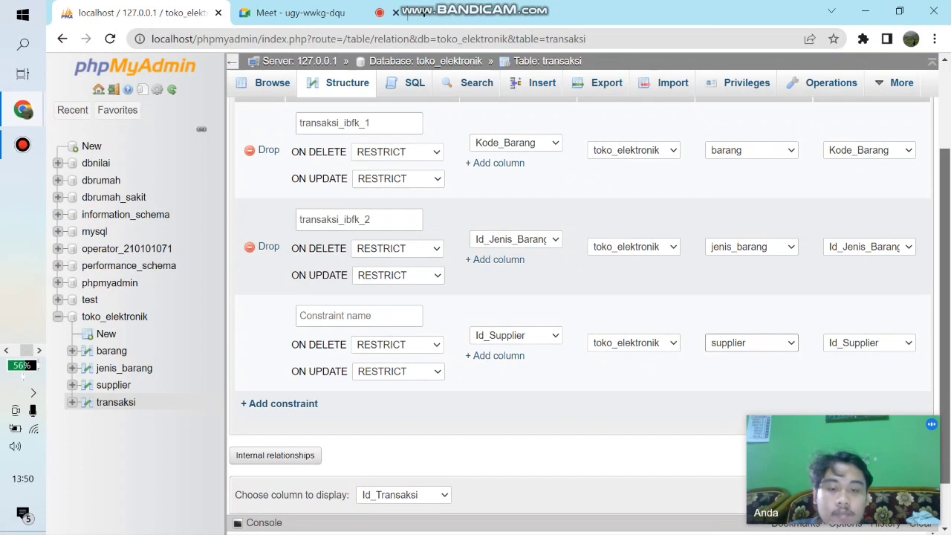
pyautogui.click(334, 483)
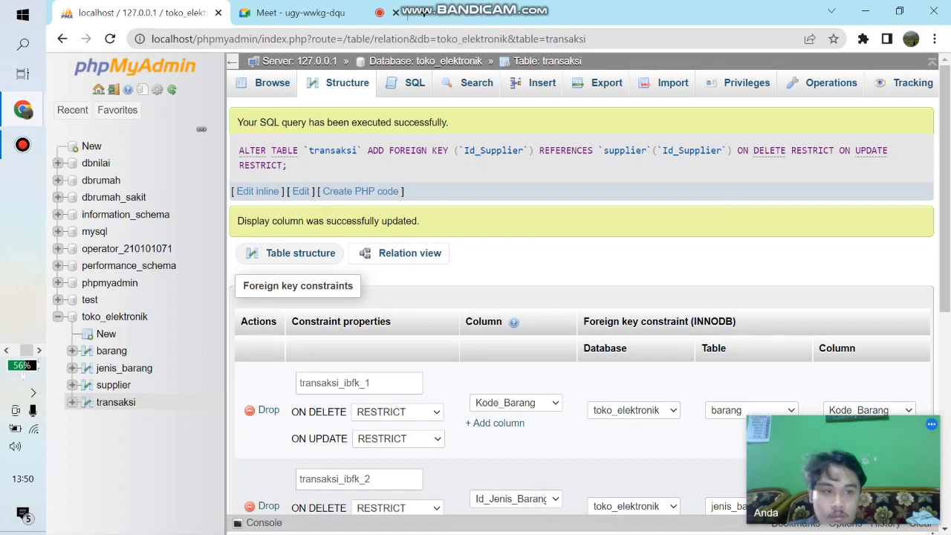
pyautogui.click(400, 253)
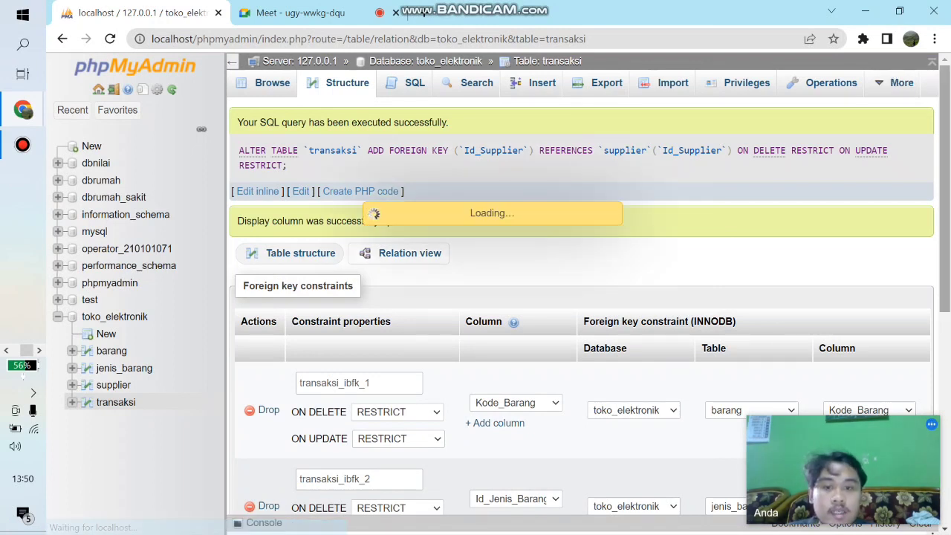
pyautogui.scroll(-3, 580, 304)
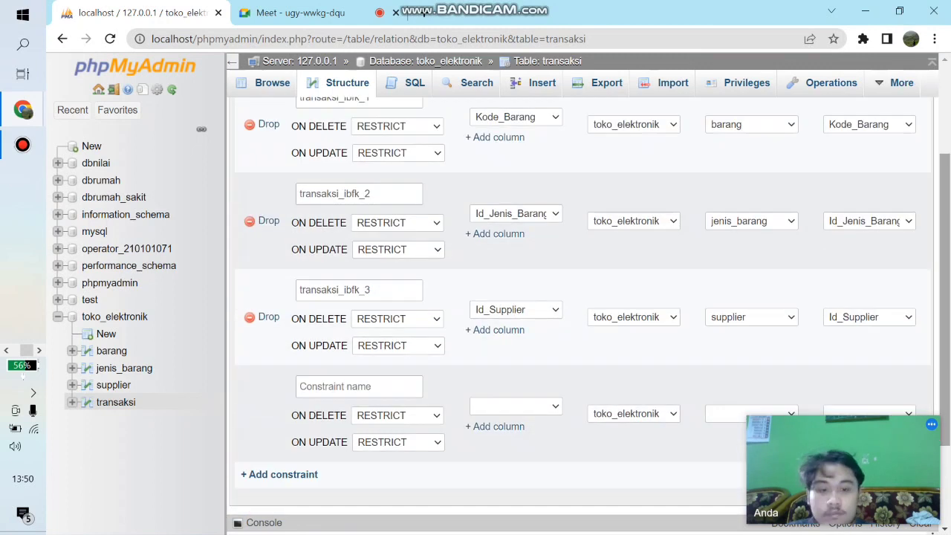
pyautogui.click(515, 335)
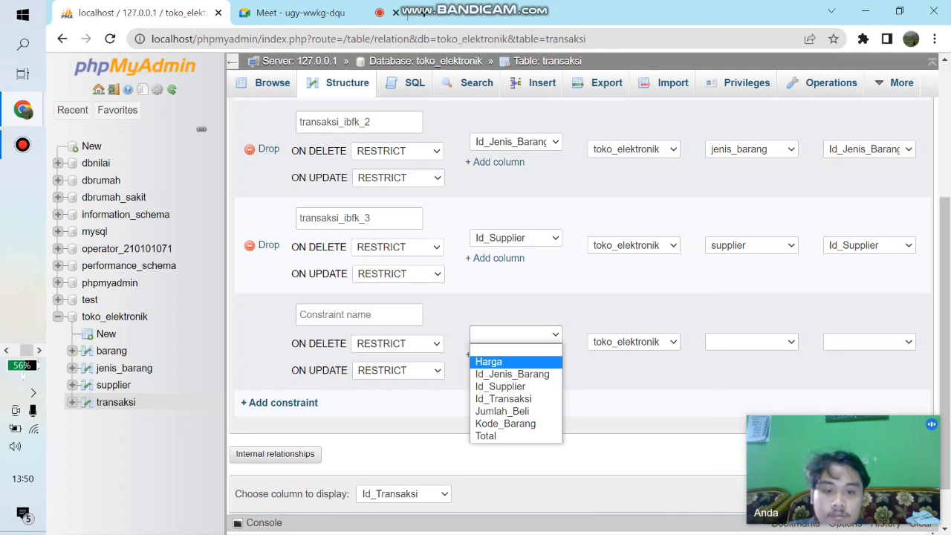
pyautogui.click(488, 361)
pyautogui.click(751, 342)
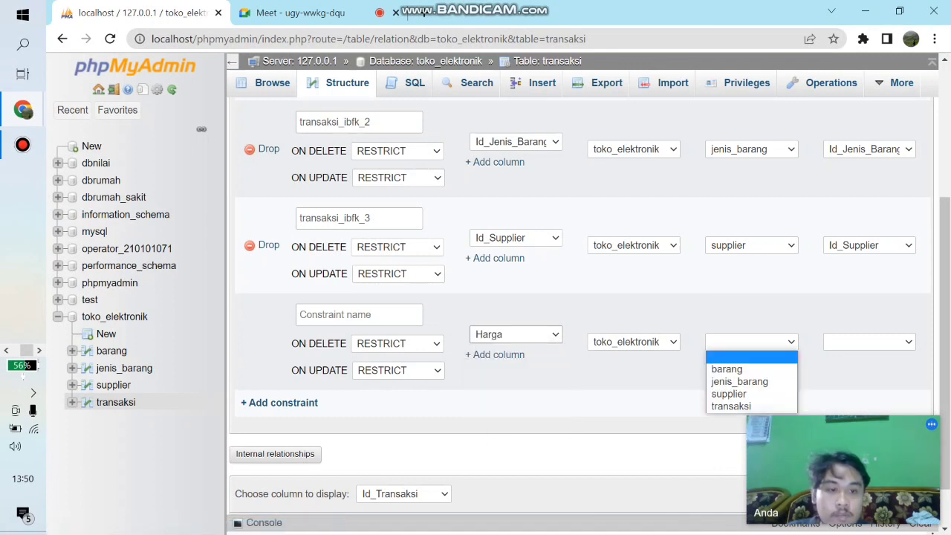
pyautogui.click(732, 365)
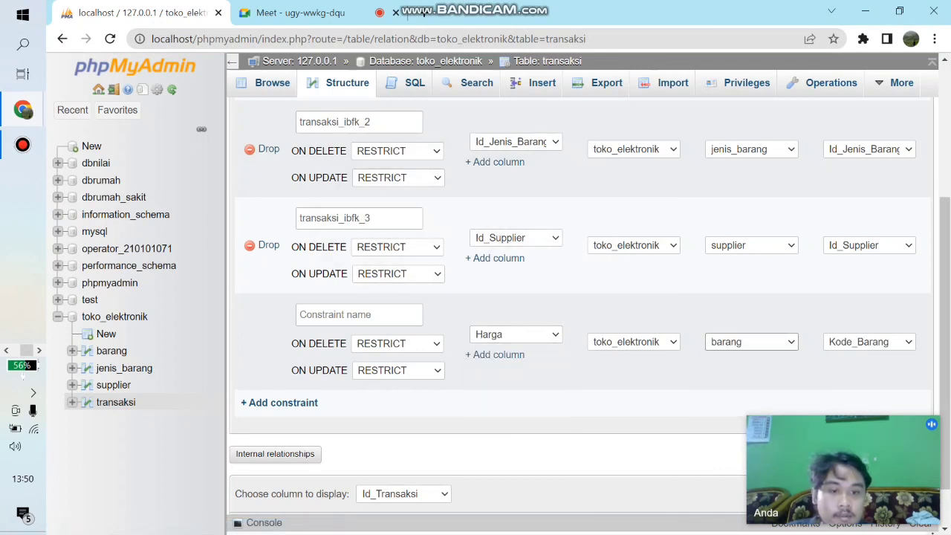
pyautogui.click(869, 341)
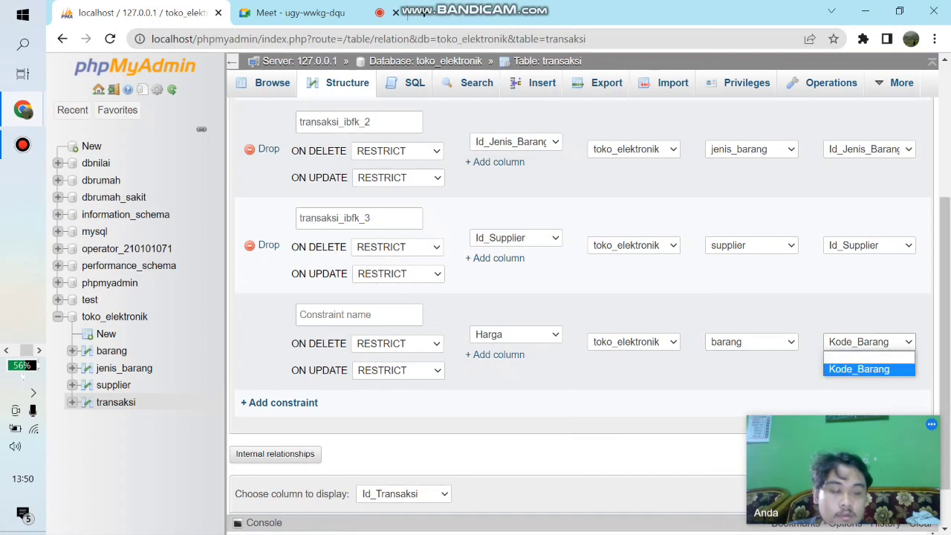
pyautogui.click(859, 369)
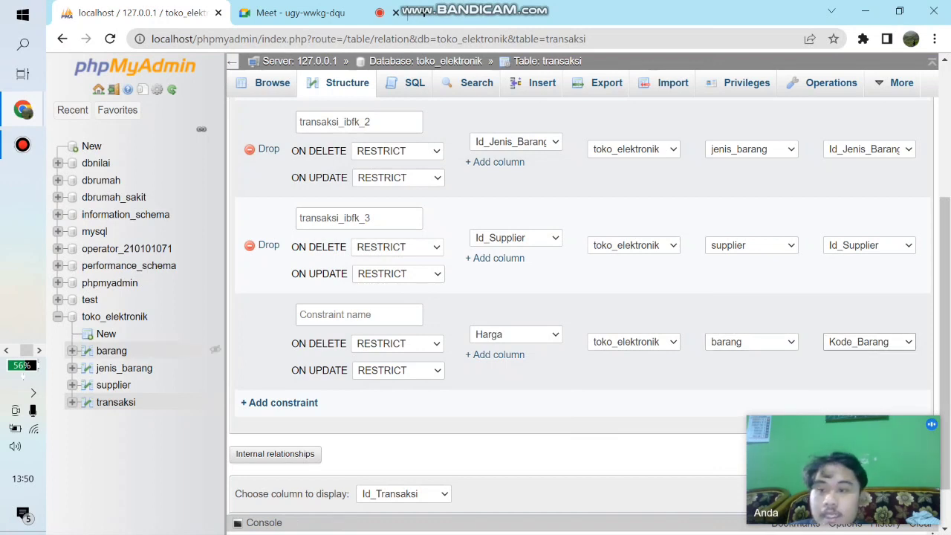
# - Add an index to the Harga column in the barang table's structure
pyautogui.click(111, 351)
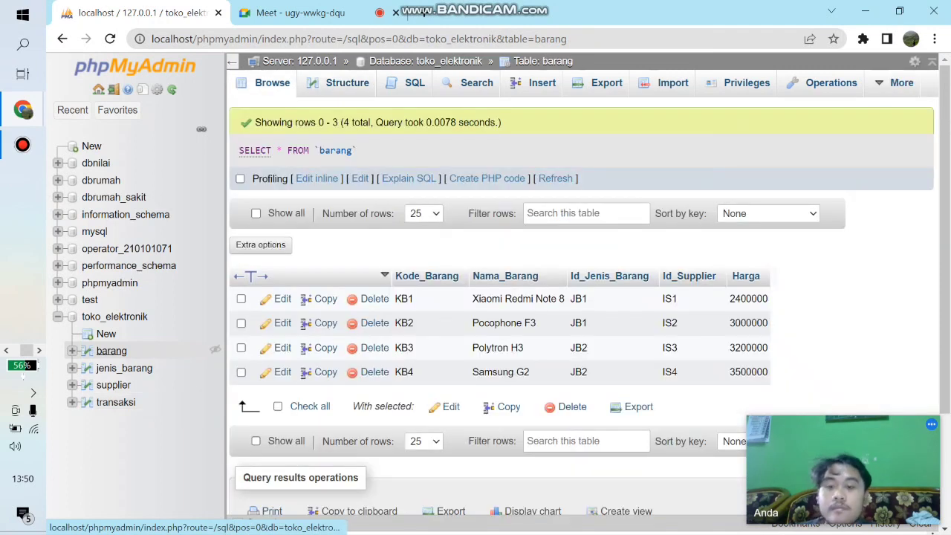
pyautogui.click(343, 82)
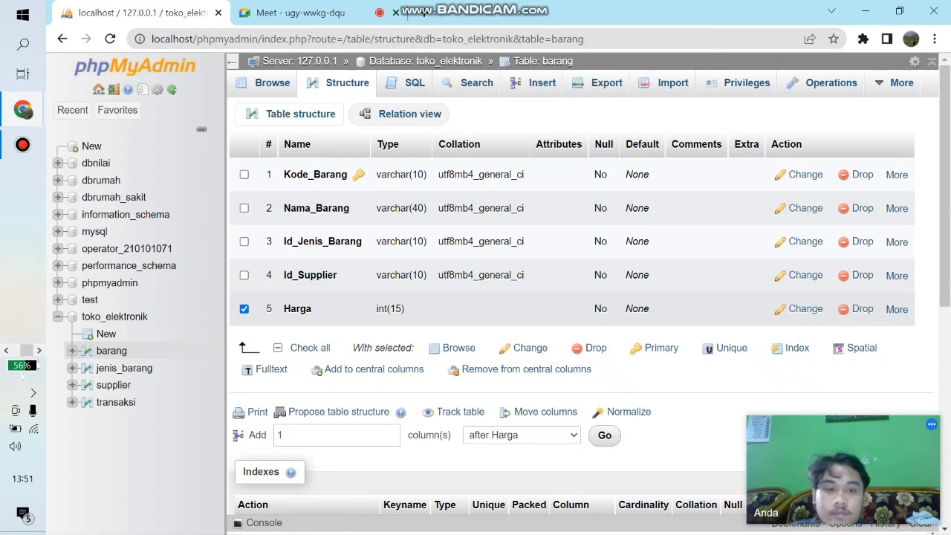
pyautogui.click(793, 348)
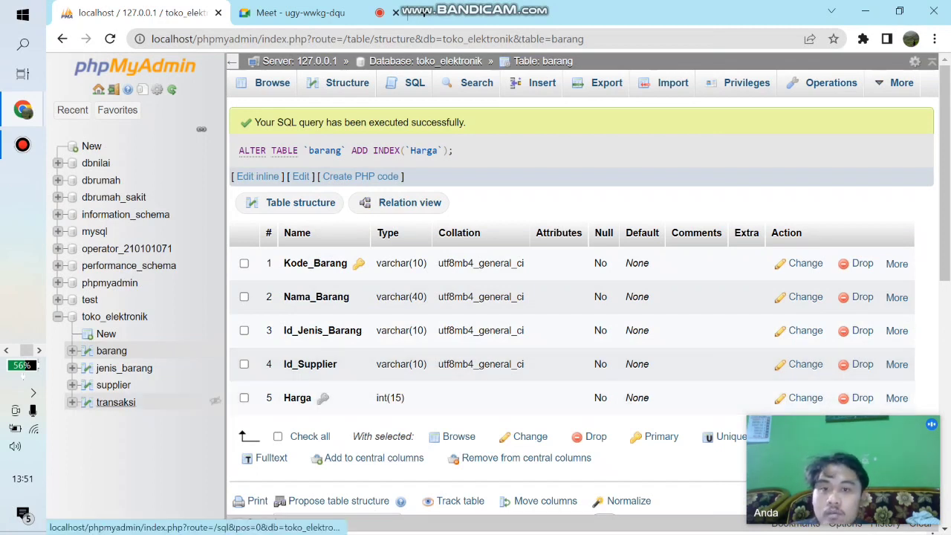
# - In transaksi's relation view, add a foreign key on Harga referencing Harga in the barang table and save it
pyautogui.click(116, 402)
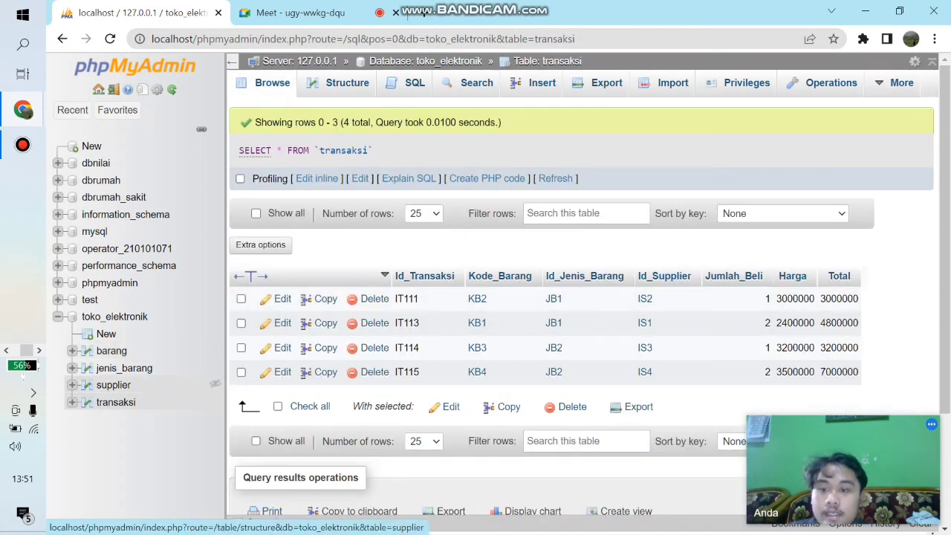
pyautogui.click(88, 402)
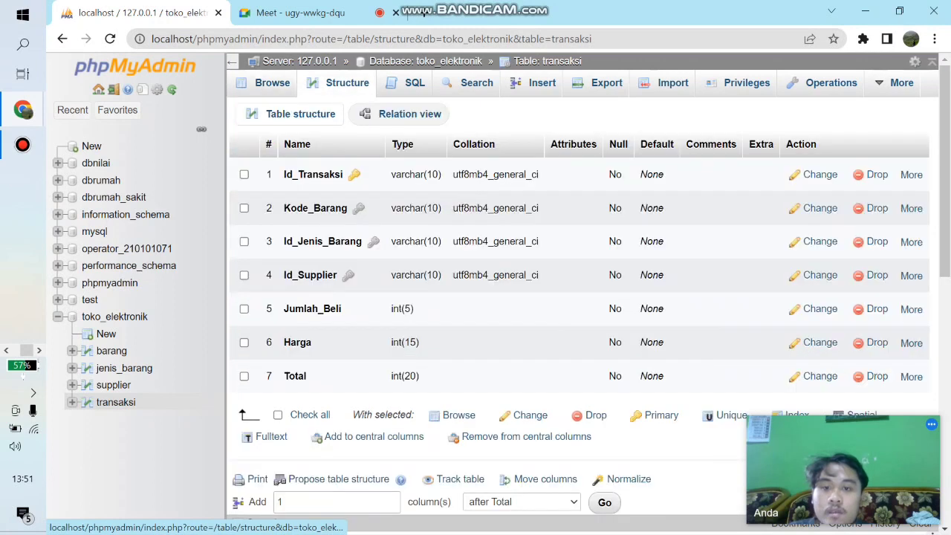
pyautogui.click(401, 113)
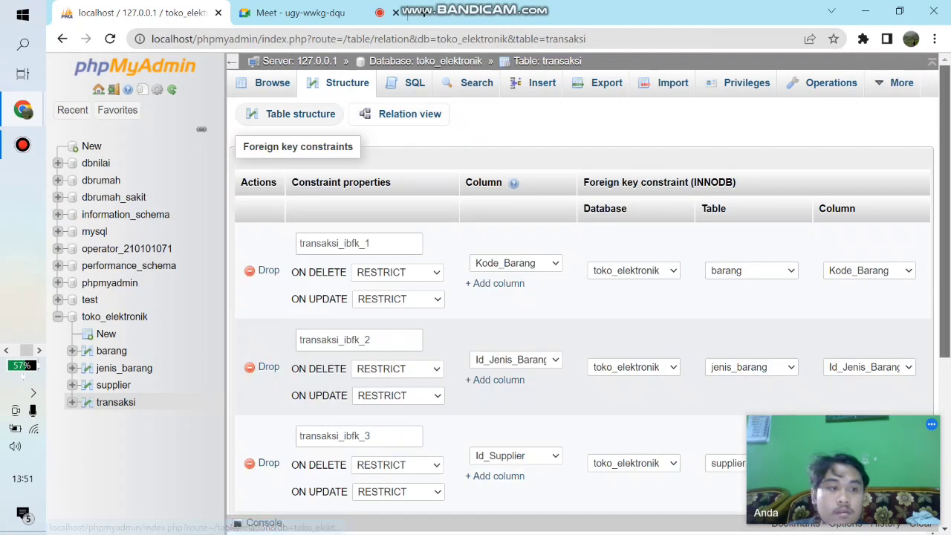
pyautogui.scroll(-4, 579, 297)
pyautogui.click(515, 279)
pyautogui.click(497, 297)
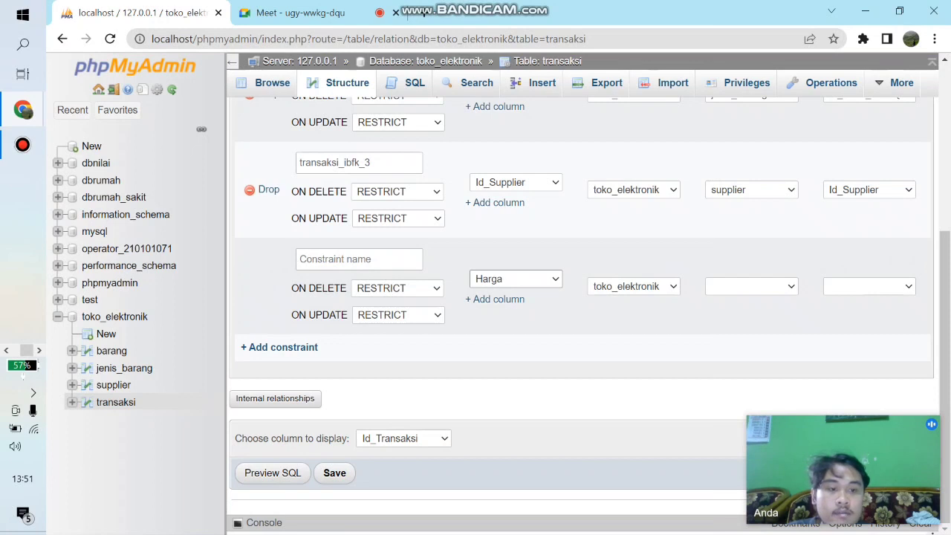
pyautogui.click(751, 286)
pyautogui.click(743, 312)
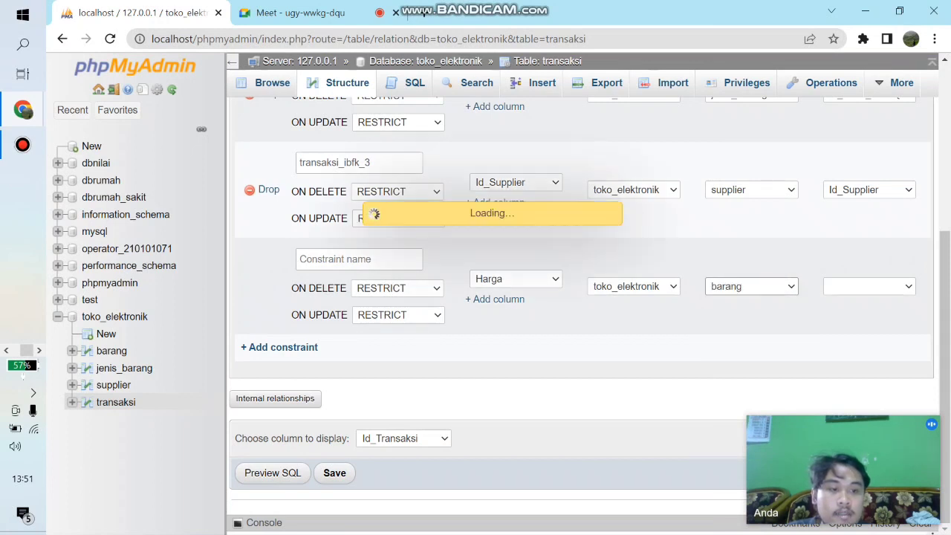
pyautogui.click(869, 285)
pyautogui.click(847, 313)
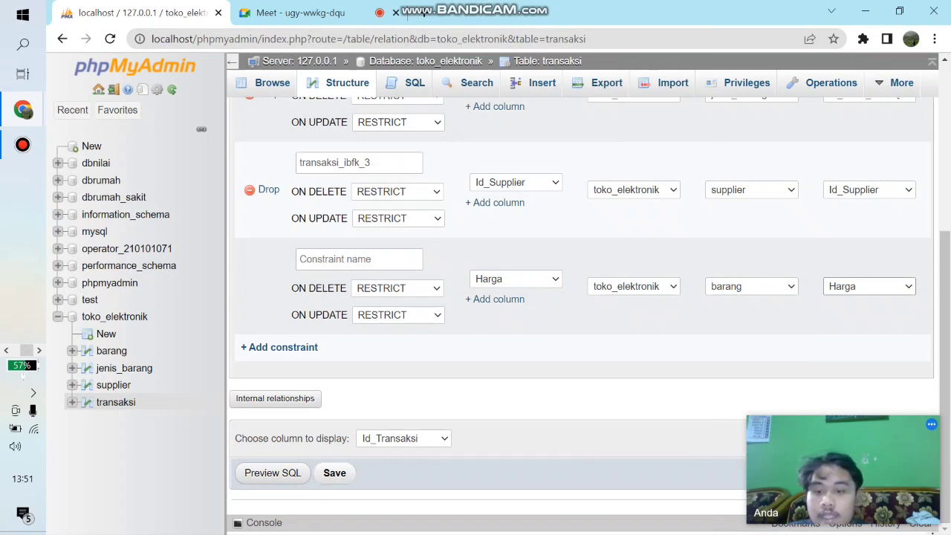
pyautogui.click(334, 472)
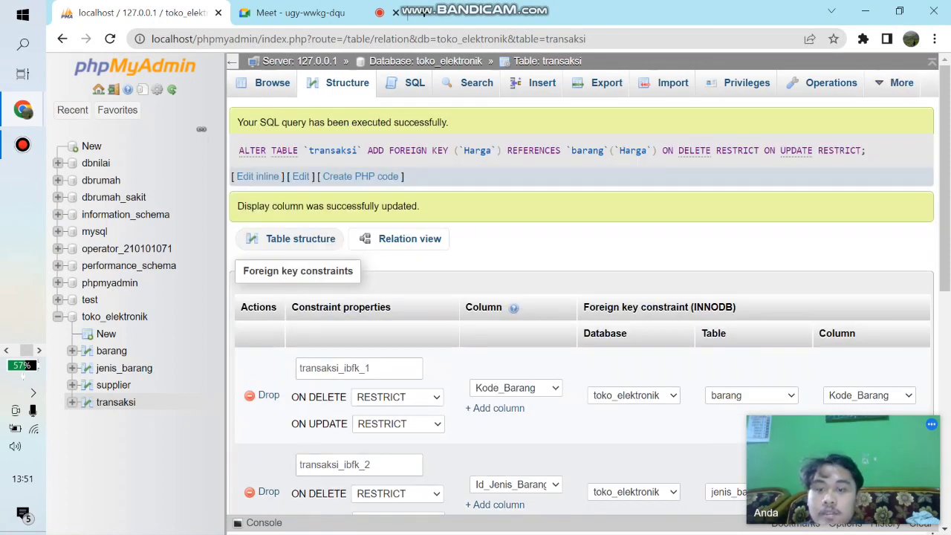
# - Check transaksi's table structure and open the Designer for the toko_elektronik database
pyautogui.click(294, 239)
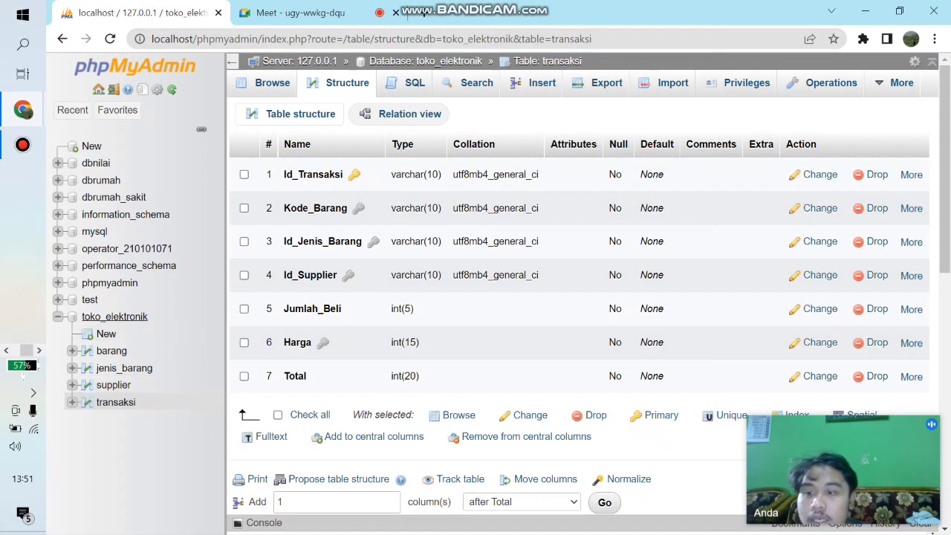
pyautogui.click(114, 316)
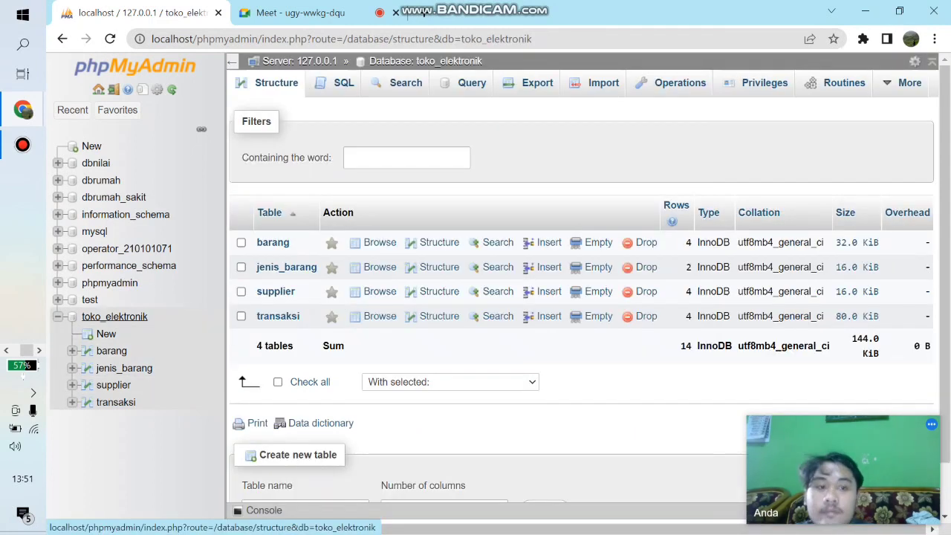
pyautogui.click(907, 83)
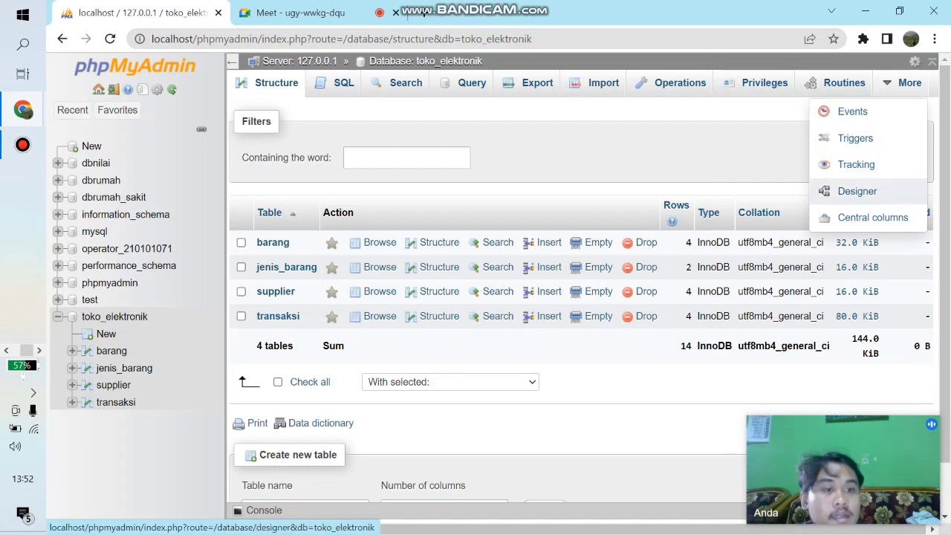
pyautogui.click(854, 191)
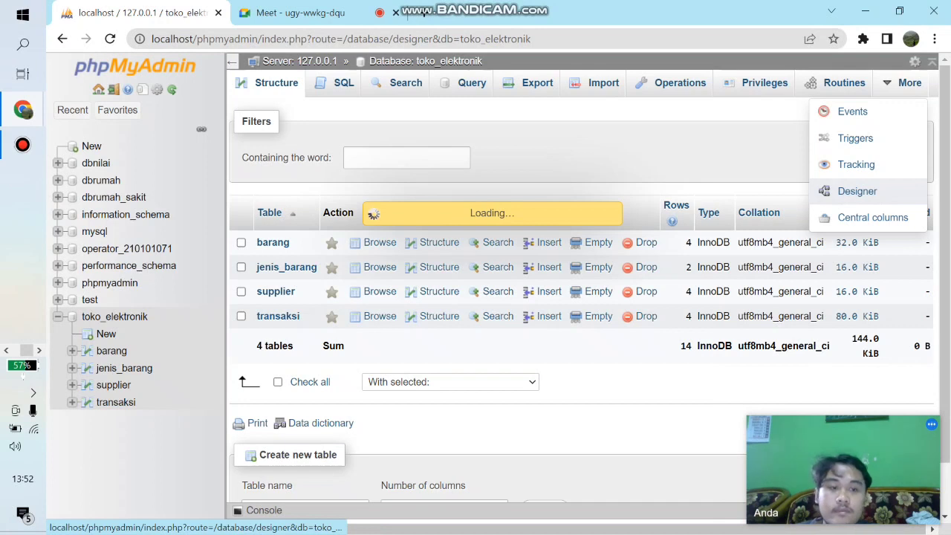
# - Arrange the diagram without overlaps: transaksi right of barang, supplier right of transaksi, and jenis_barang below supplier
pyautogui.scroll(-2, 482, 312)
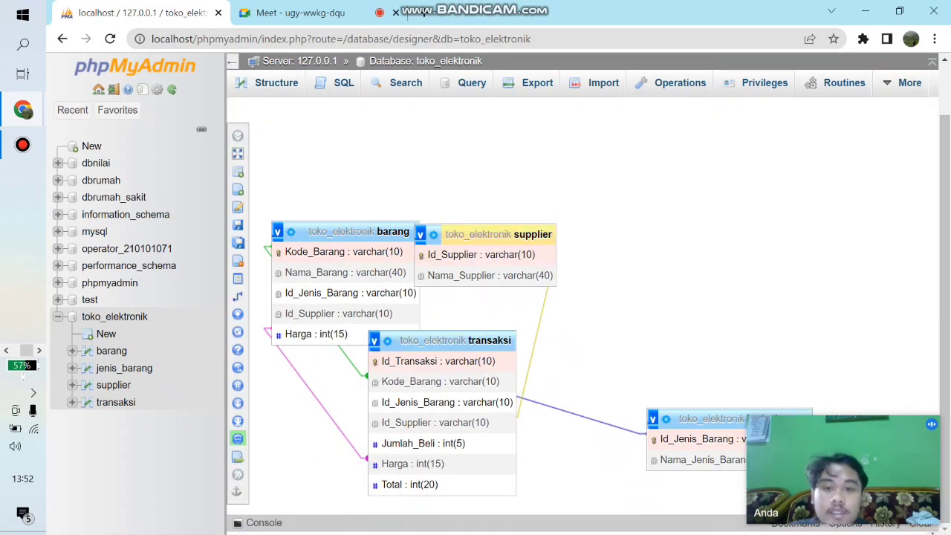
pyautogui.scroll(1, 535, 364)
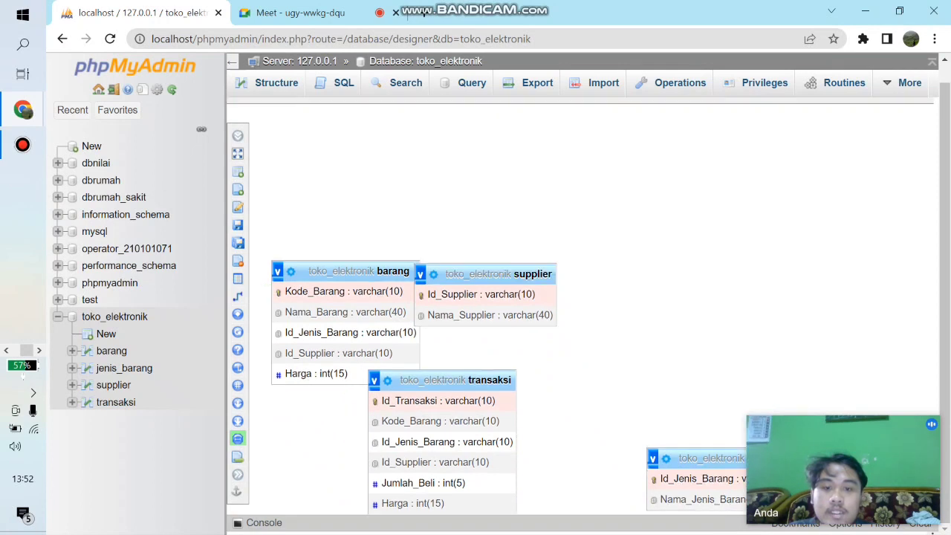
pyautogui.moveTo(483, 274); pyautogui.dragTo(723, 253)
pyautogui.scroll(-1, 724, 253)
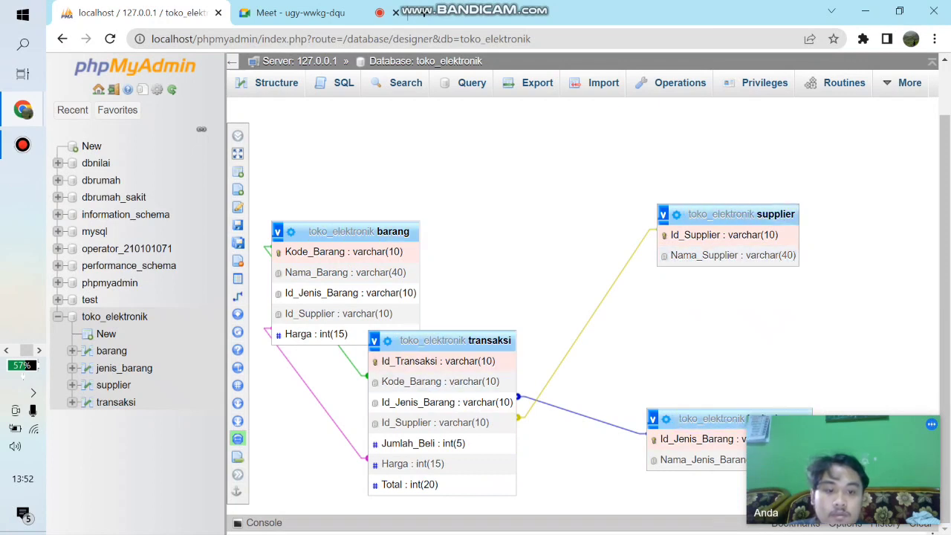
pyautogui.moveTo(728, 214); pyautogui.dragTo(742, 358)
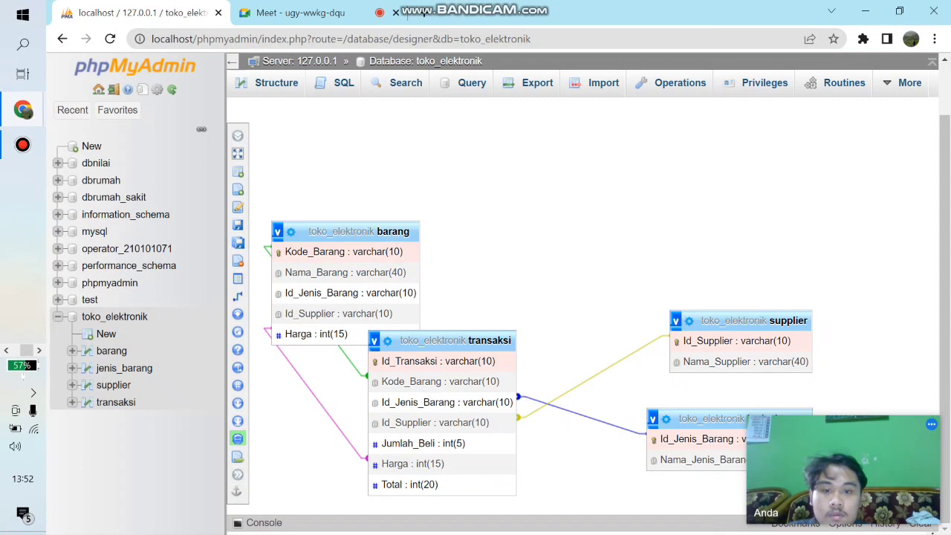
pyautogui.moveTo(454, 341); pyautogui.dragTo(454, 341)
pyautogui.moveTo(454, 380)
pyautogui.mouseDown()
pyautogui.moveTo(516, 379)
pyautogui.moveTo(462, 391)
pyautogui.moveTo(504, 369)
pyautogui.moveTo(487, 366)
pyautogui.moveTo(528, 355)
pyautogui.moveTo(553, 254)
pyautogui.mouseUp()
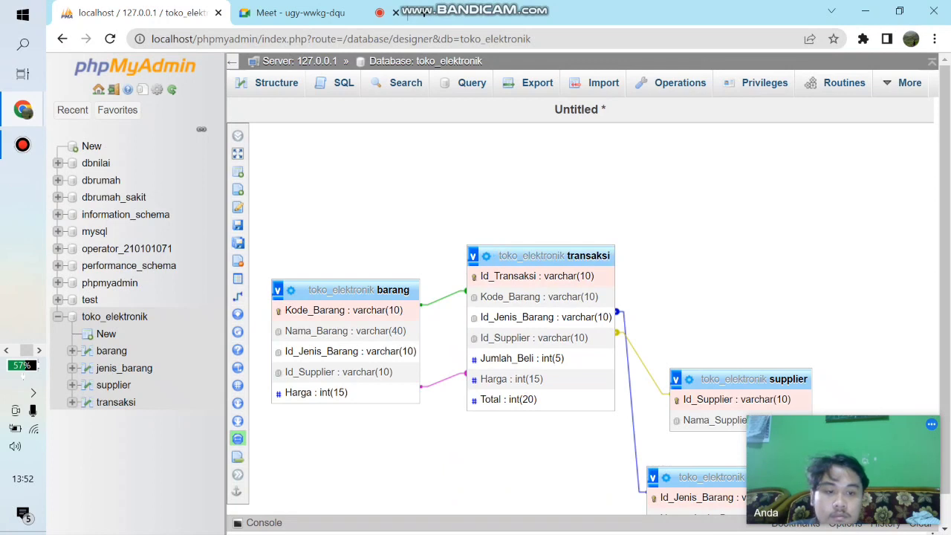
pyautogui.moveTo(753, 378); pyautogui.dragTo(769, 270)
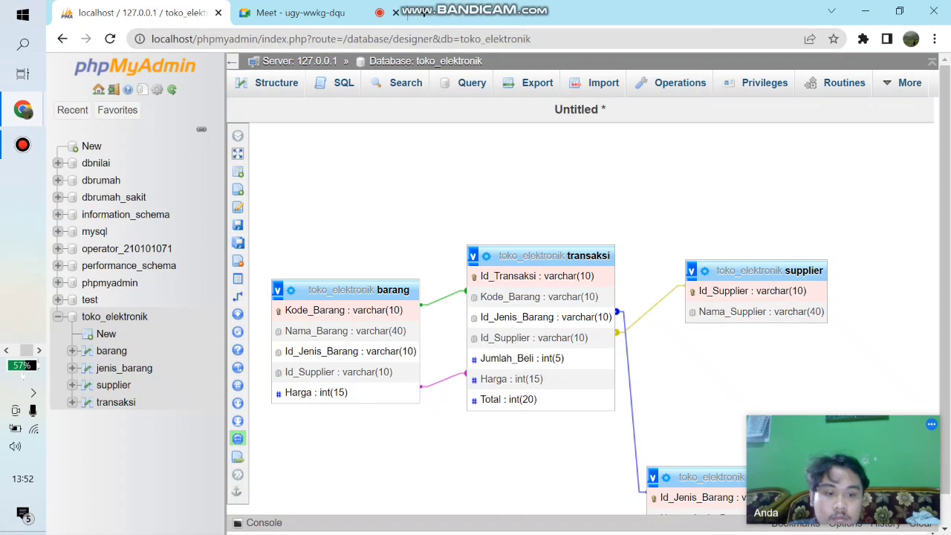
pyautogui.moveTo(714, 477); pyautogui.dragTo(740, 371)
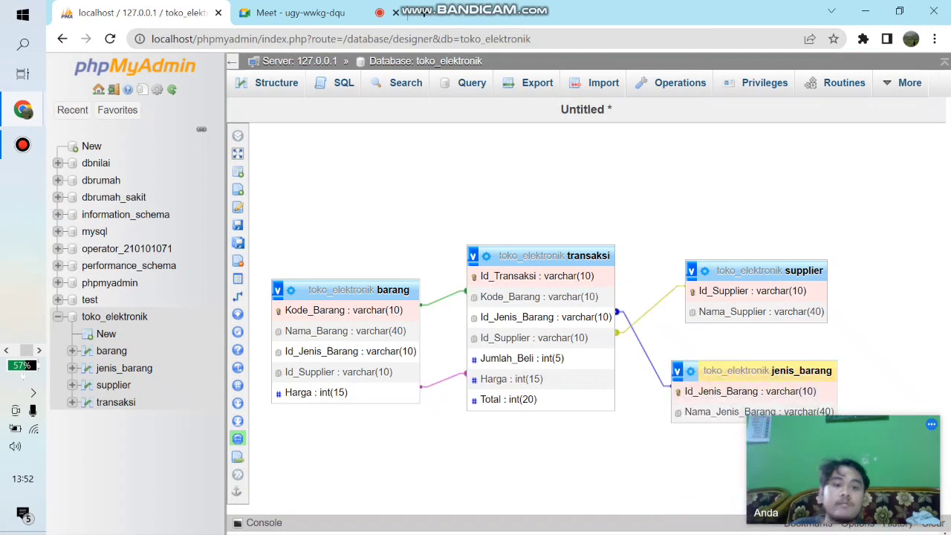